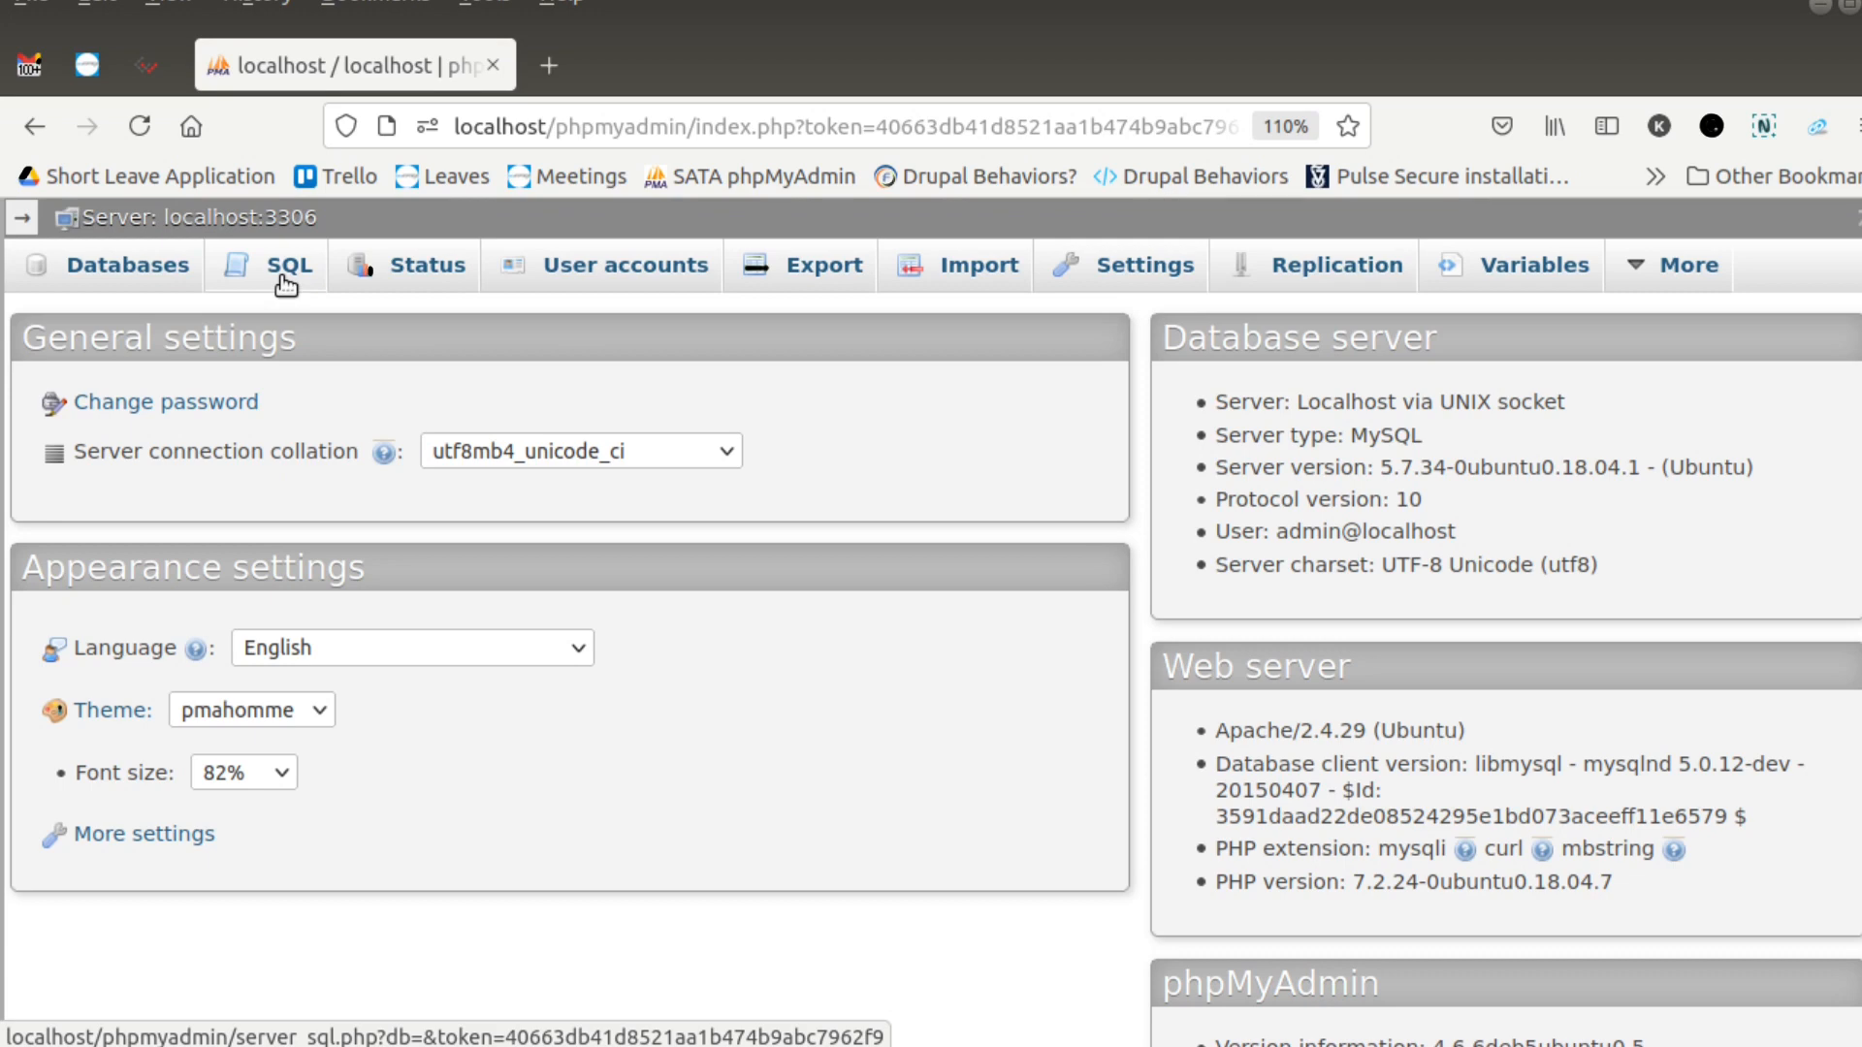
# - Run an SQL query on the server that creates a database: CREATE DATABASE CORE_DEVELOPERS;
pyautogui.click(282, 277)
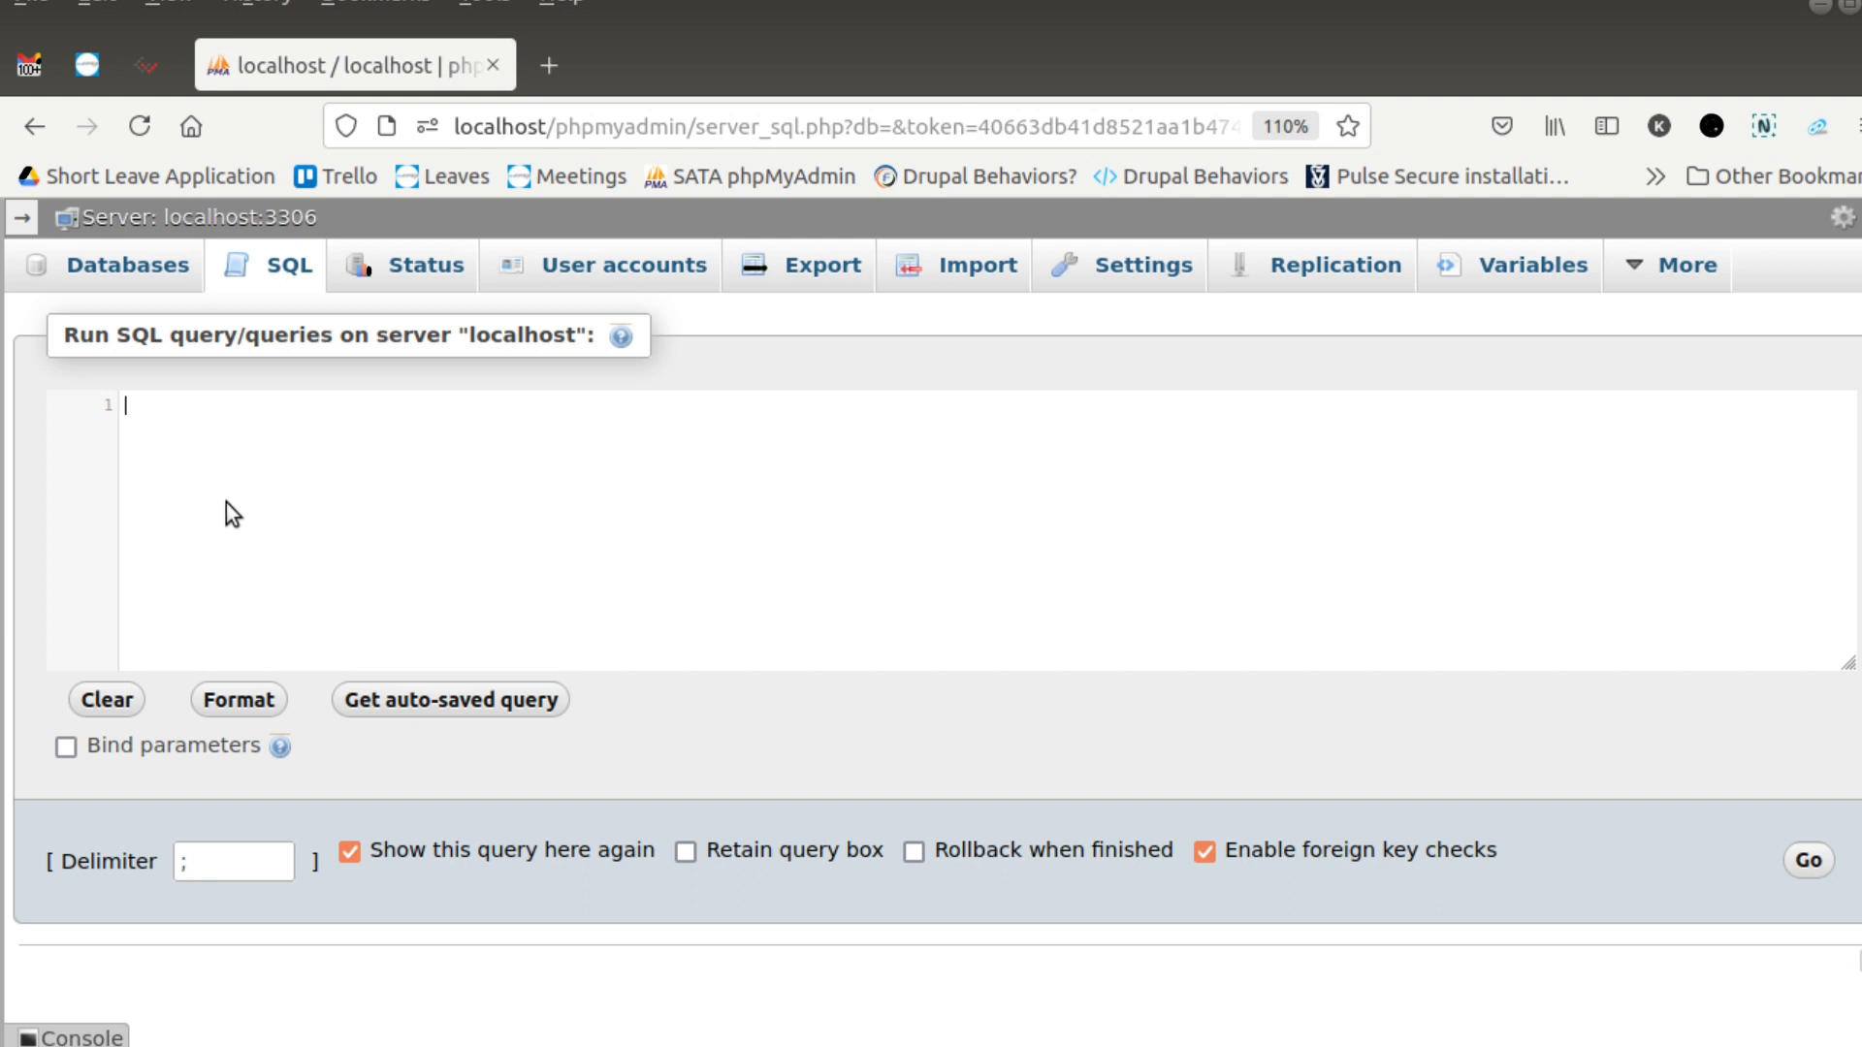
pyautogui.write('CREATE DATABASE')
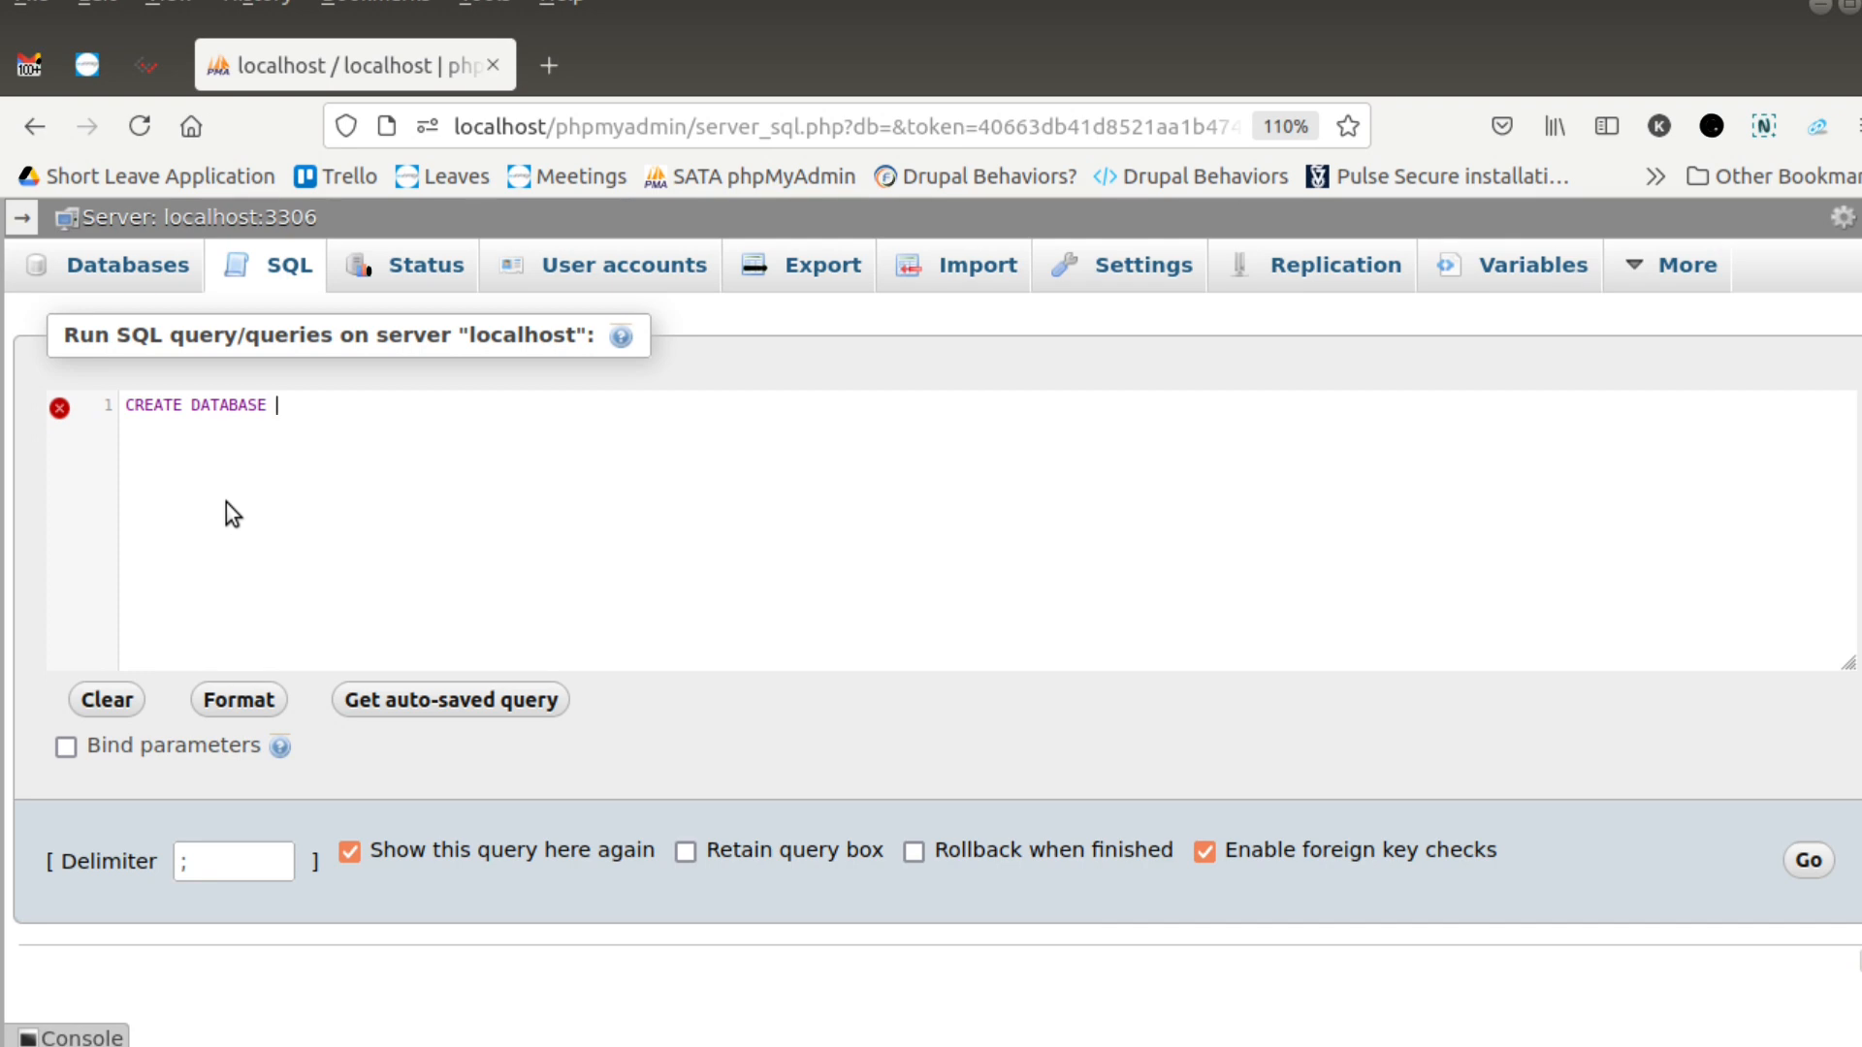
pyautogui.write('CORE_DEVELOPER')
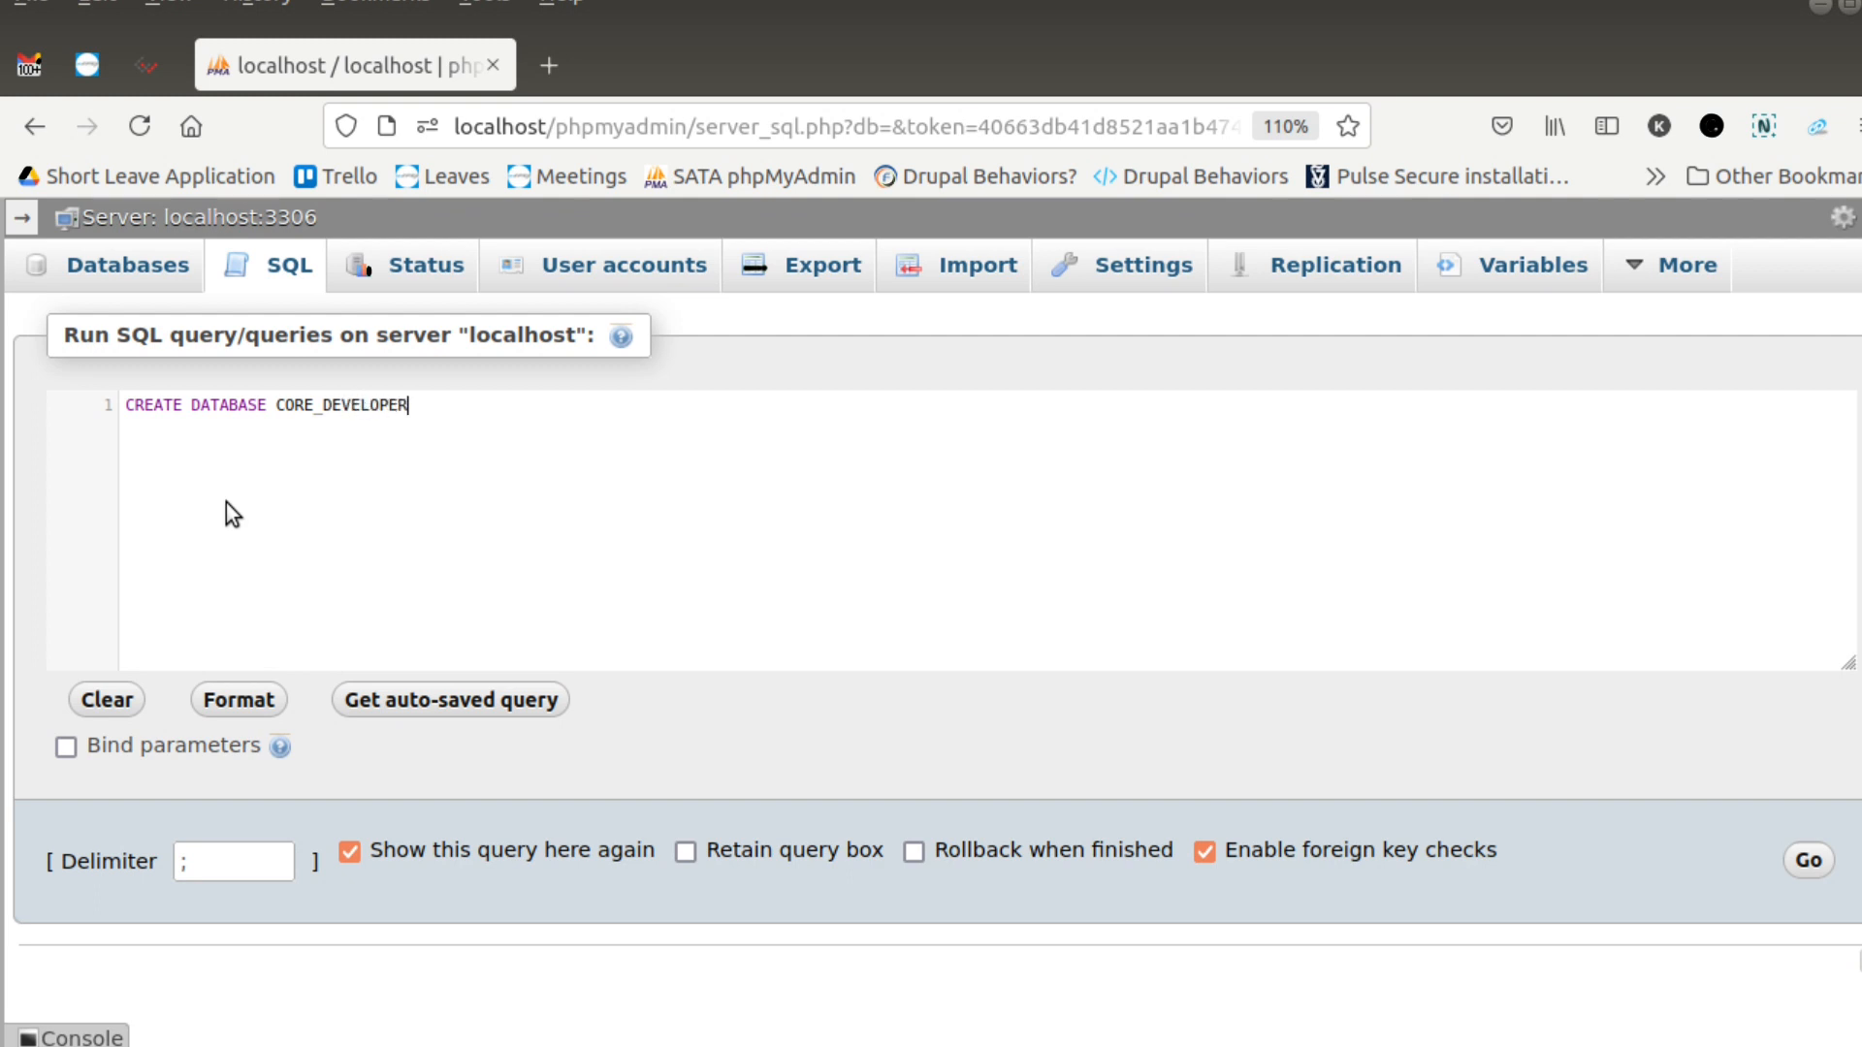
pyautogui.write('S;')
pyautogui.click(1809, 864)
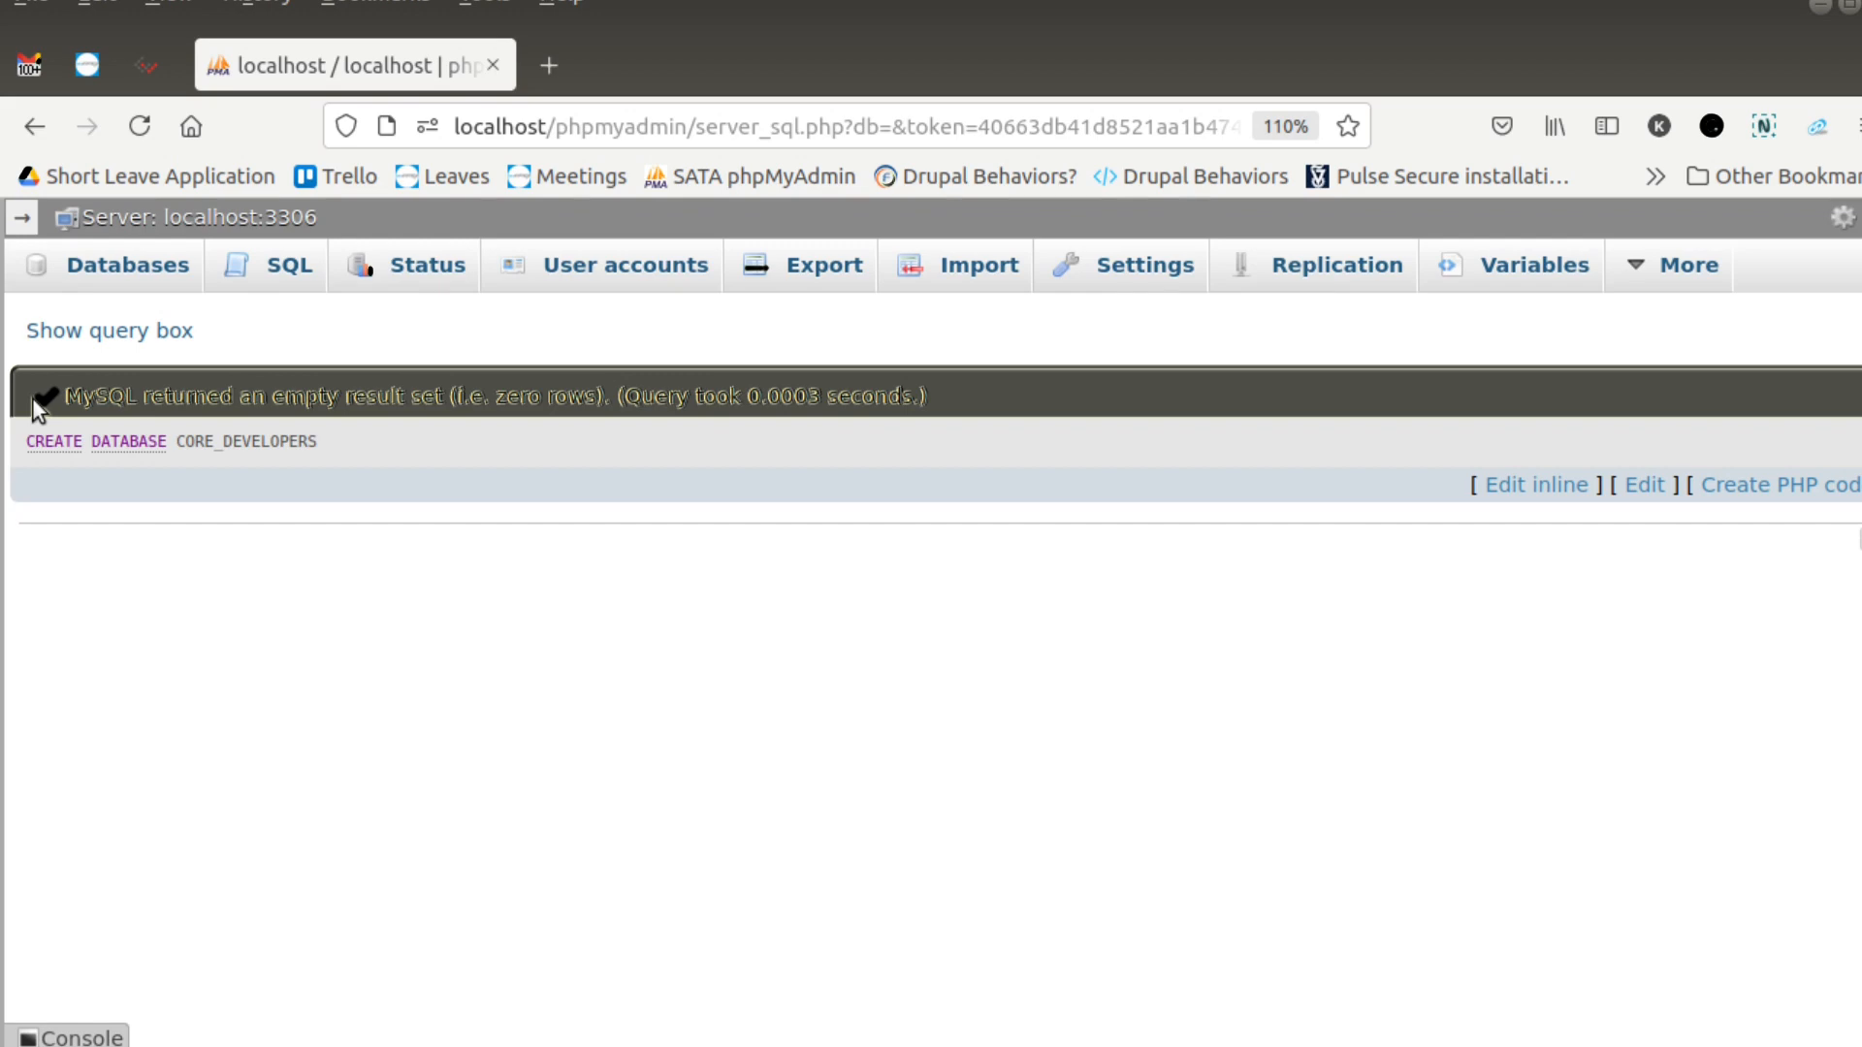
# - Find the CORE_DEVELOPERS database in the server's database list and open it
pyautogui.click(145, 270)
pyautogui.scroll(-8, 442, 582)
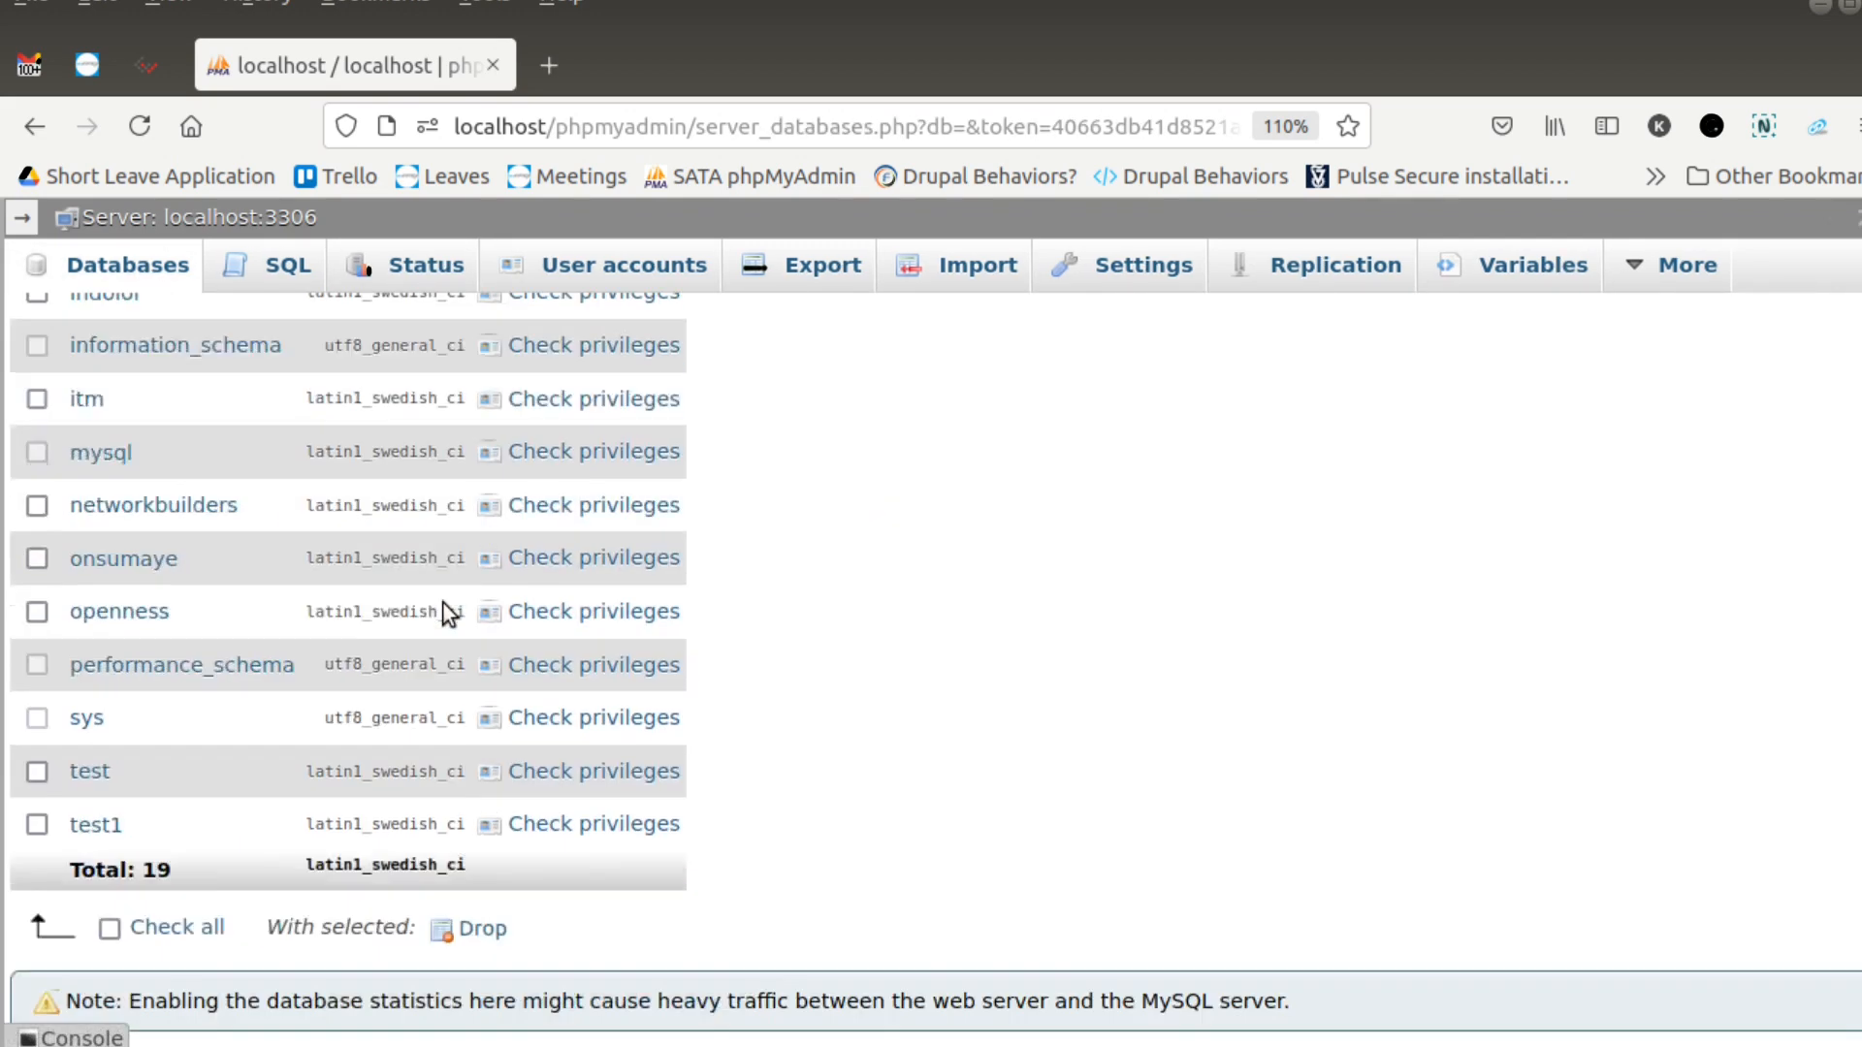
pyautogui.scroll(8, 442, 601)
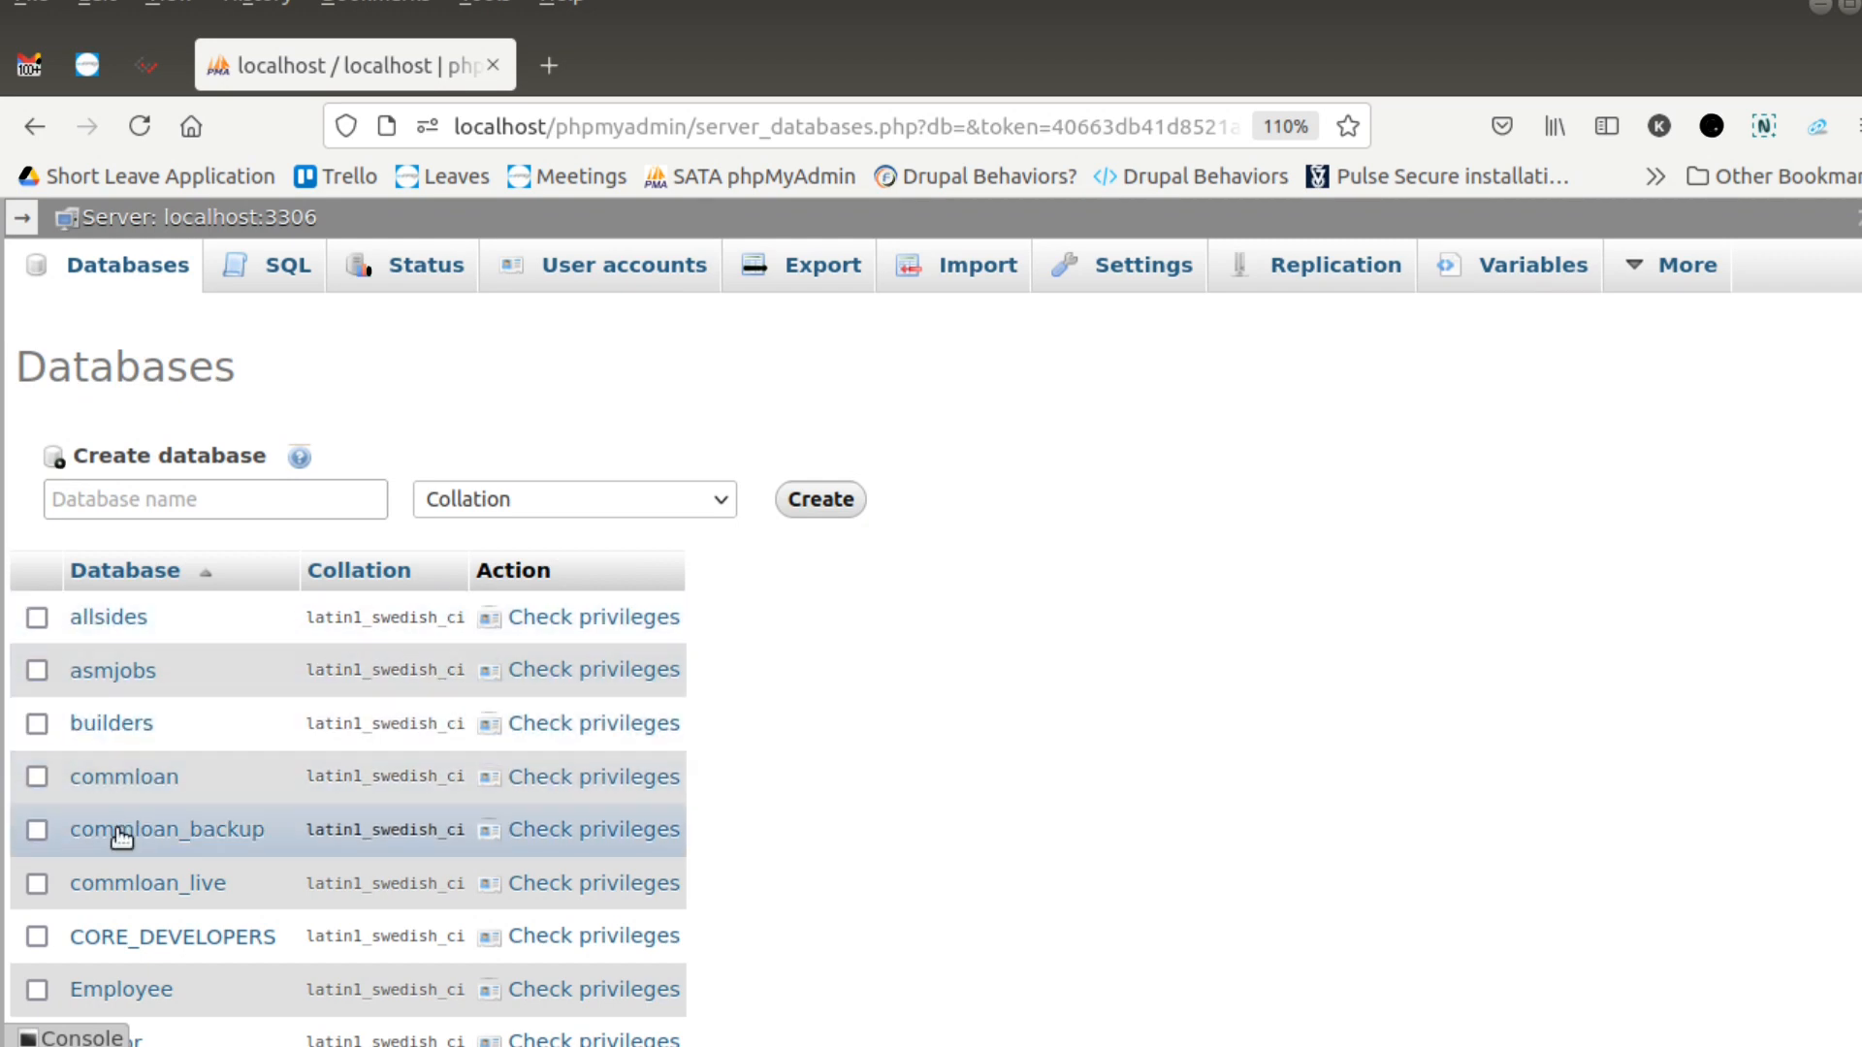
pyautogui.click(94, 936)
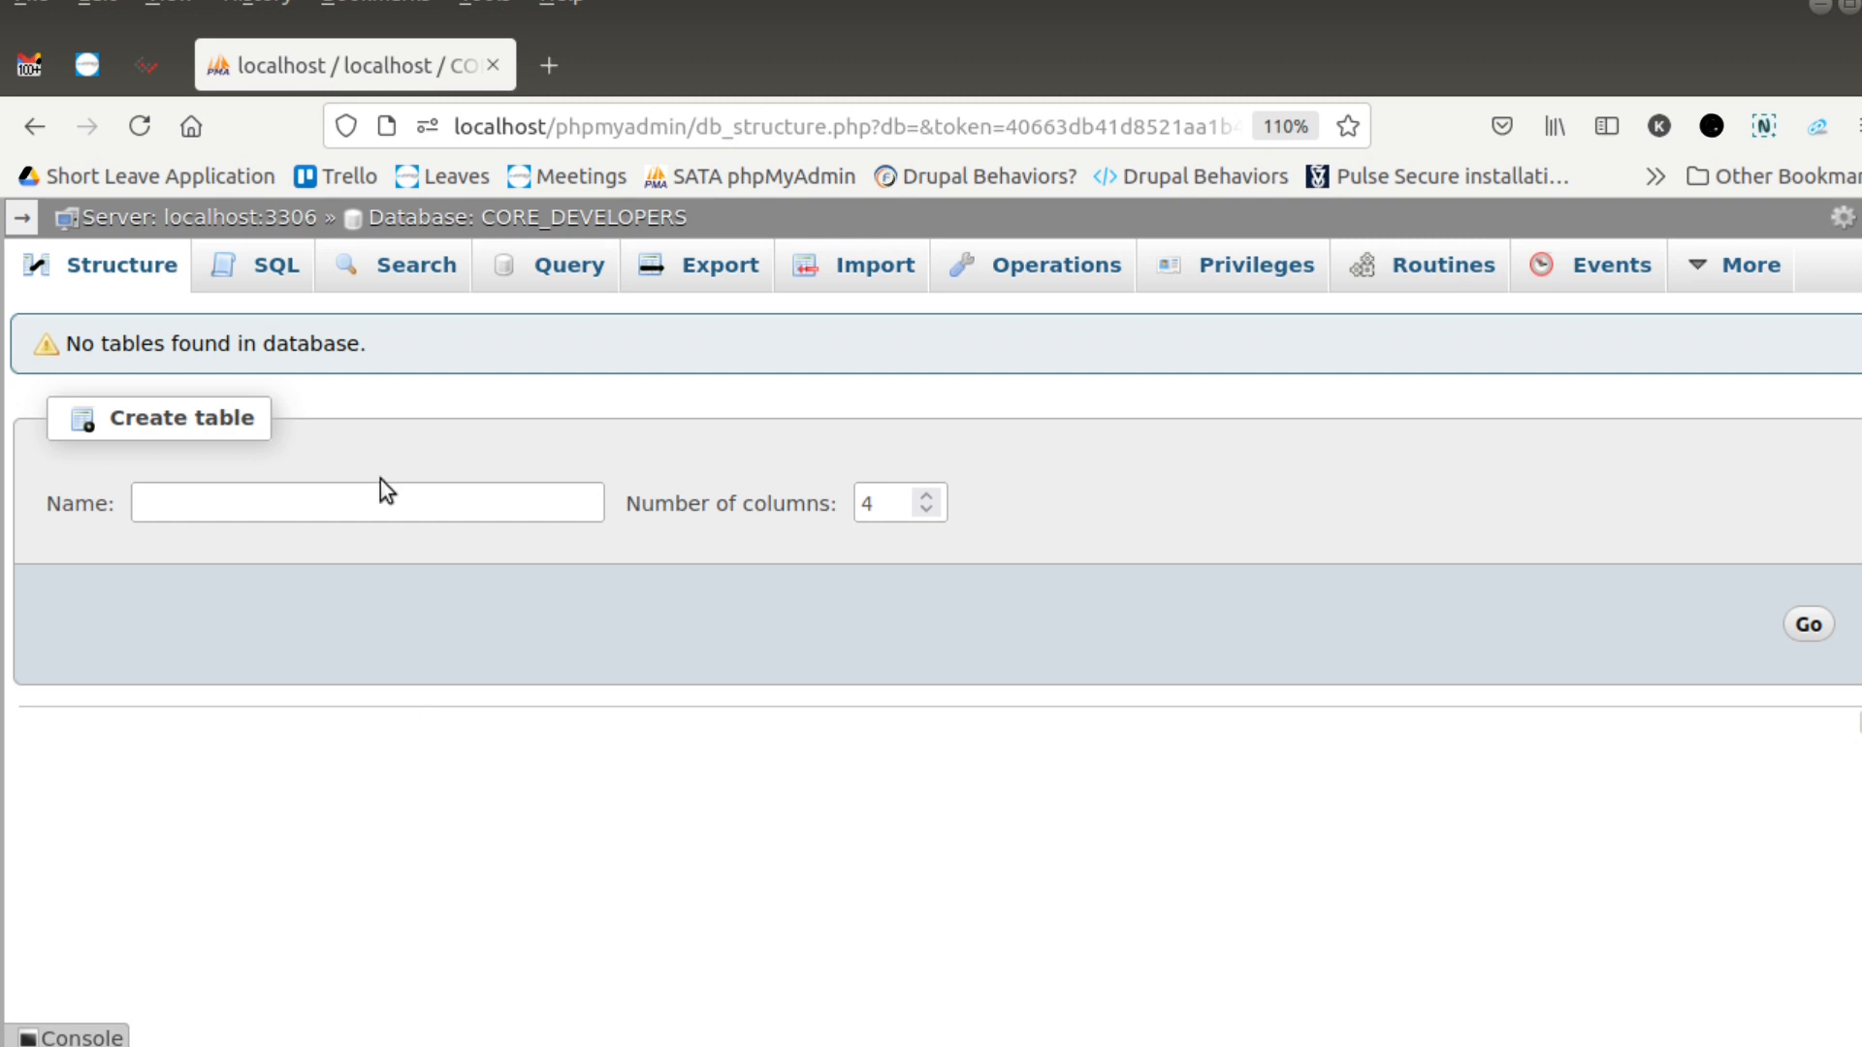
# - Try to run CREATE DATABASE CORE_DEVELOPERS; again as an SQL query inside the CORE_DEVELOPERS database and read the response
pyautogui.click(271, 265)
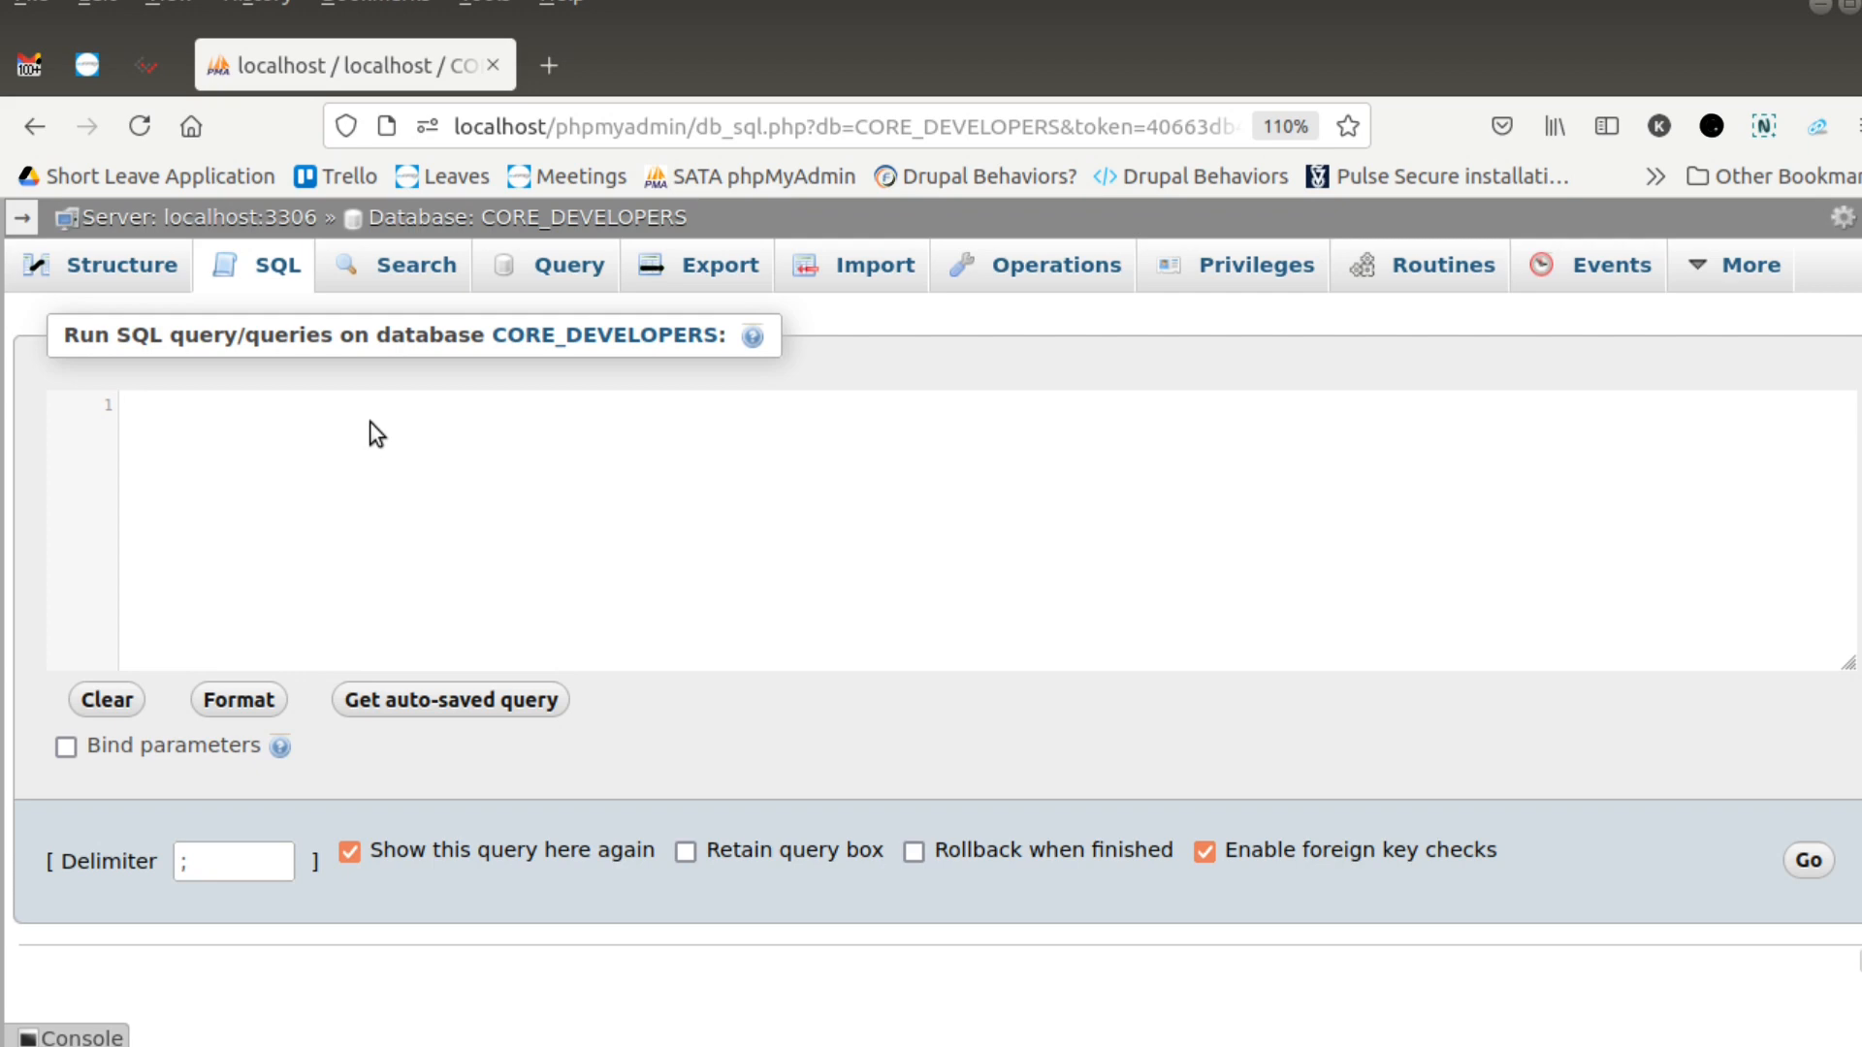
pyautogui.write('CREATE DATA')
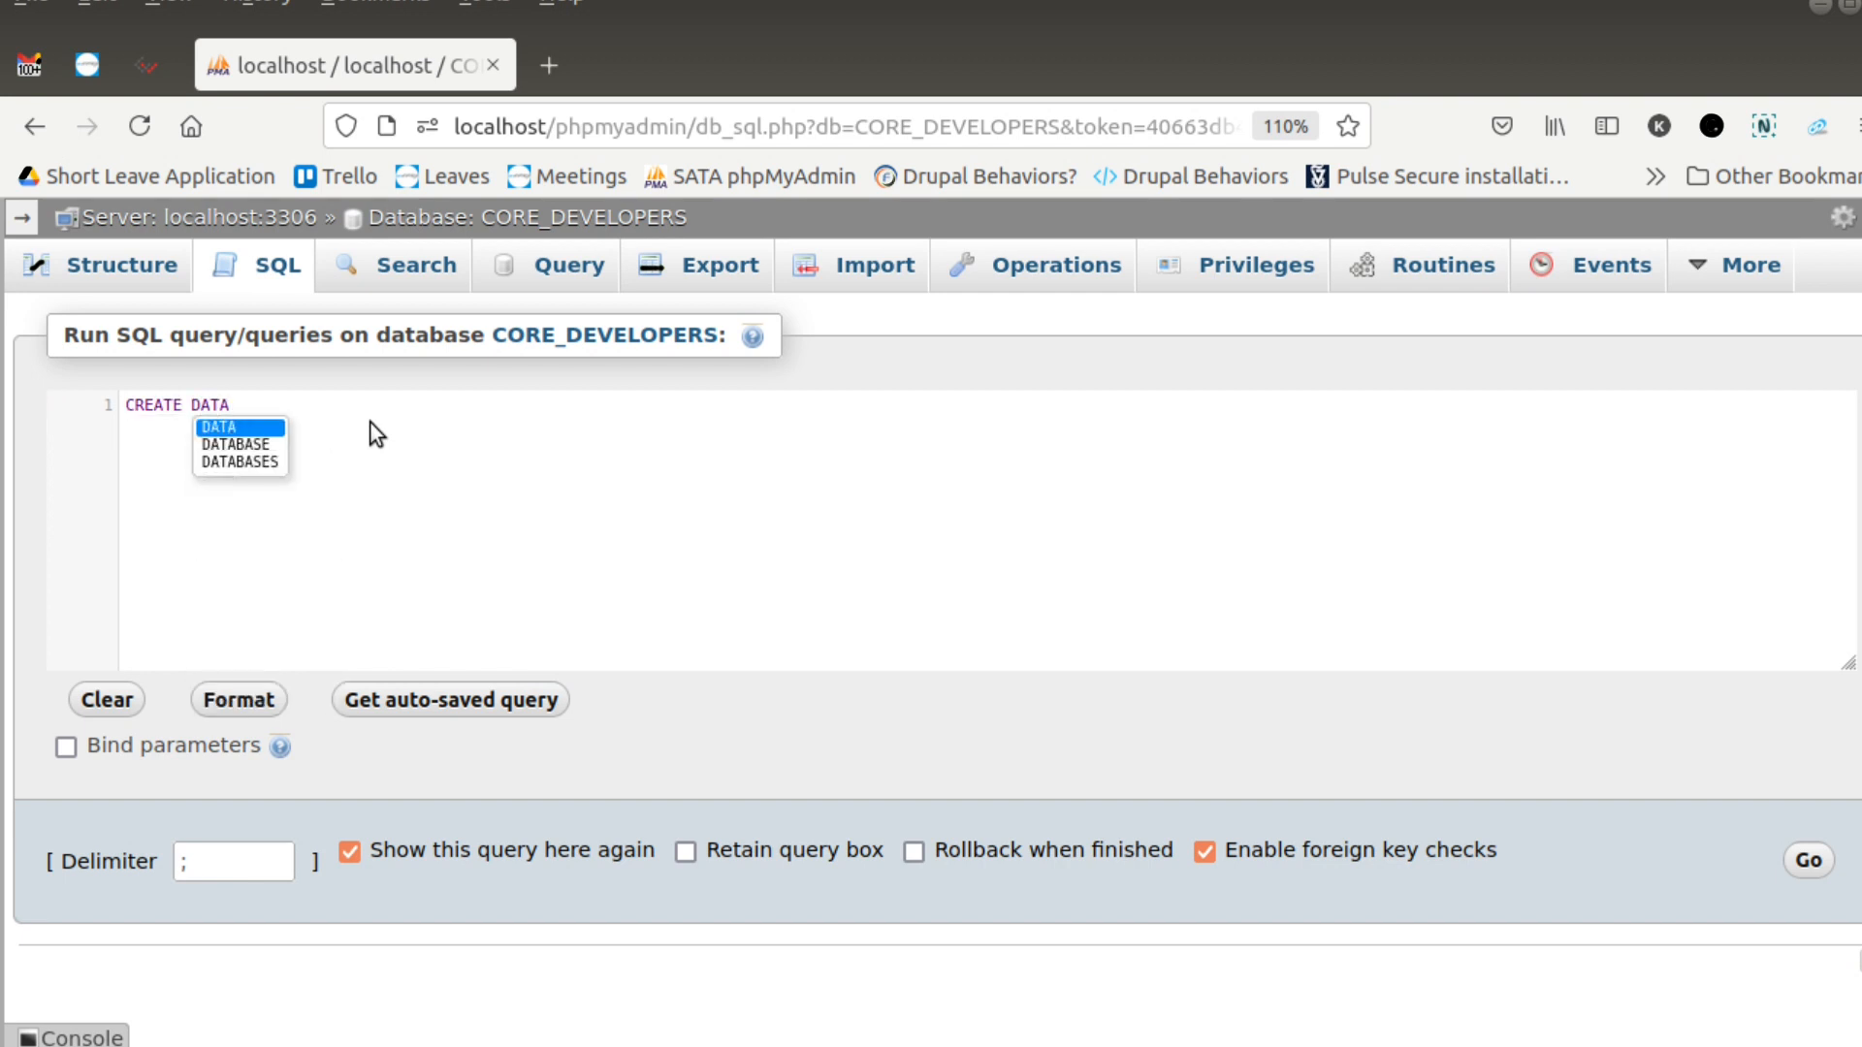
pyautogui.press('Down')
pyautogui.press('Return')
pyautogui.write('CORE_DEVELOPERS;')
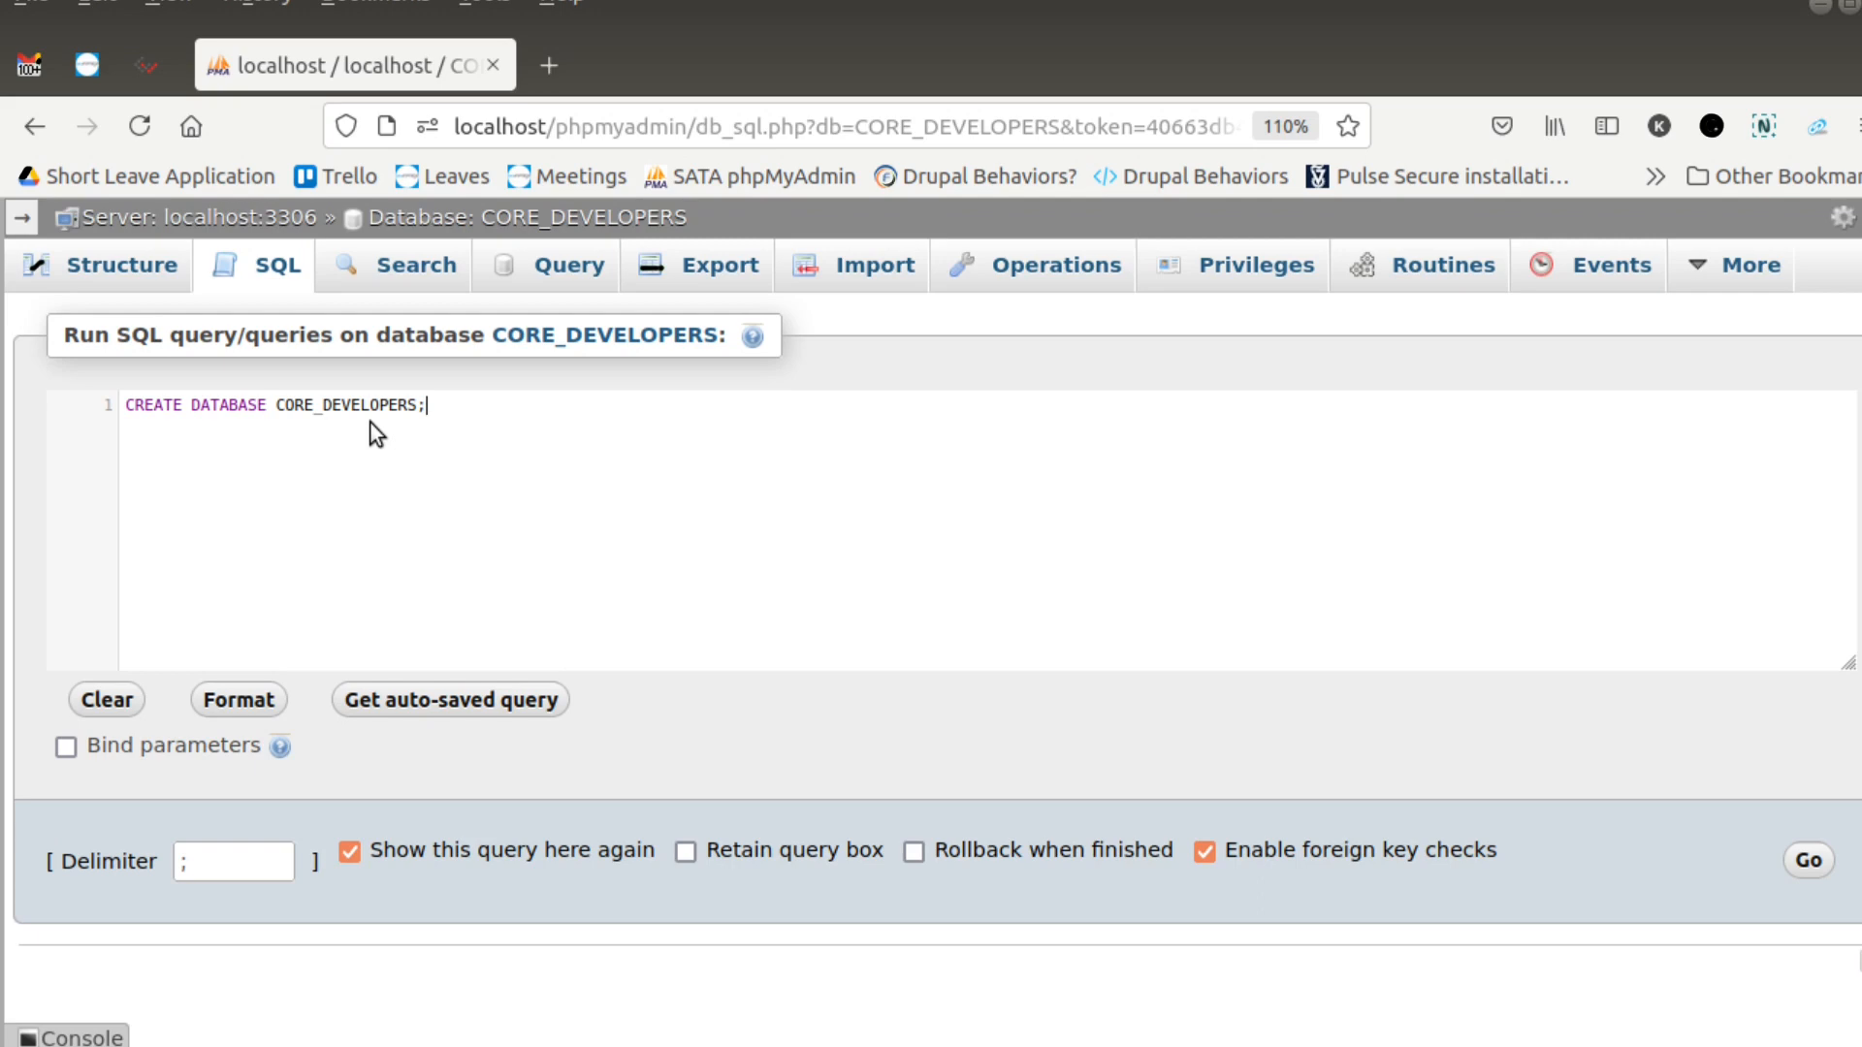
pyautogui.click(1808, 861)
pyautogui.scroll(-3, 1323, 794)
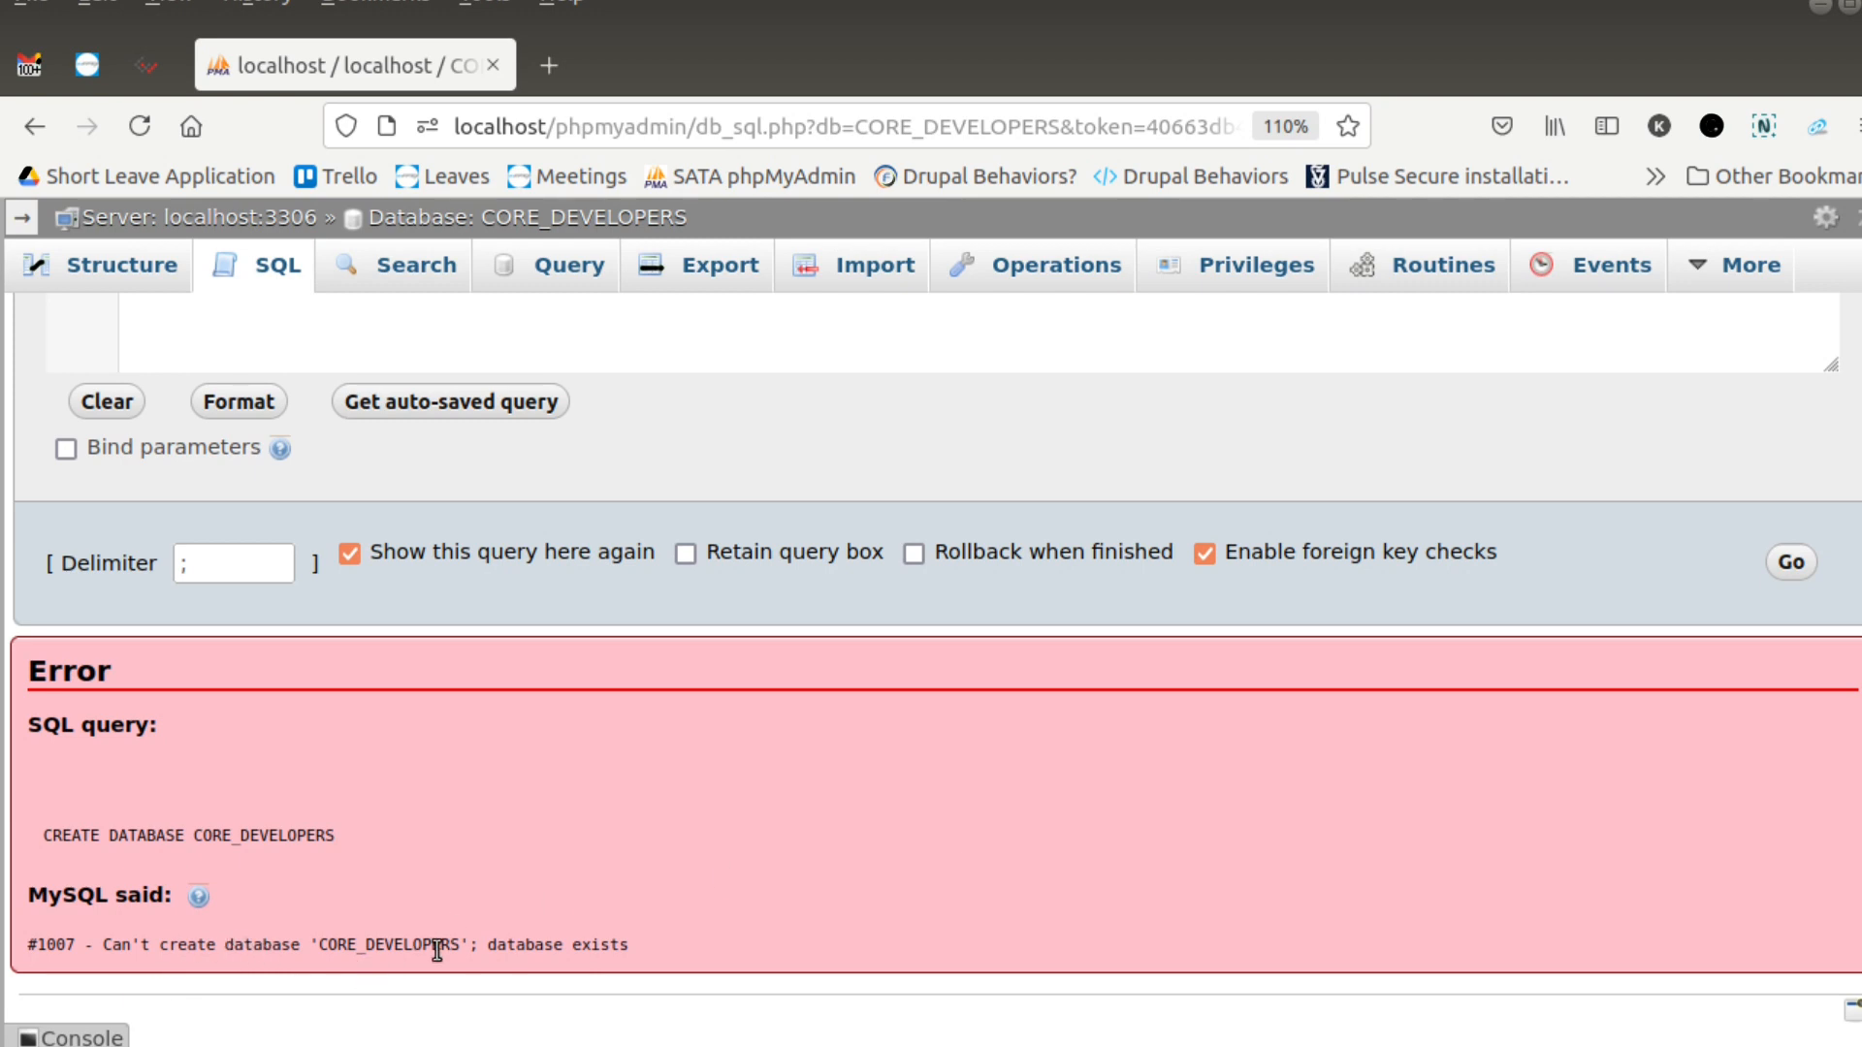
pyautogui.scroll(3, 643, 939)
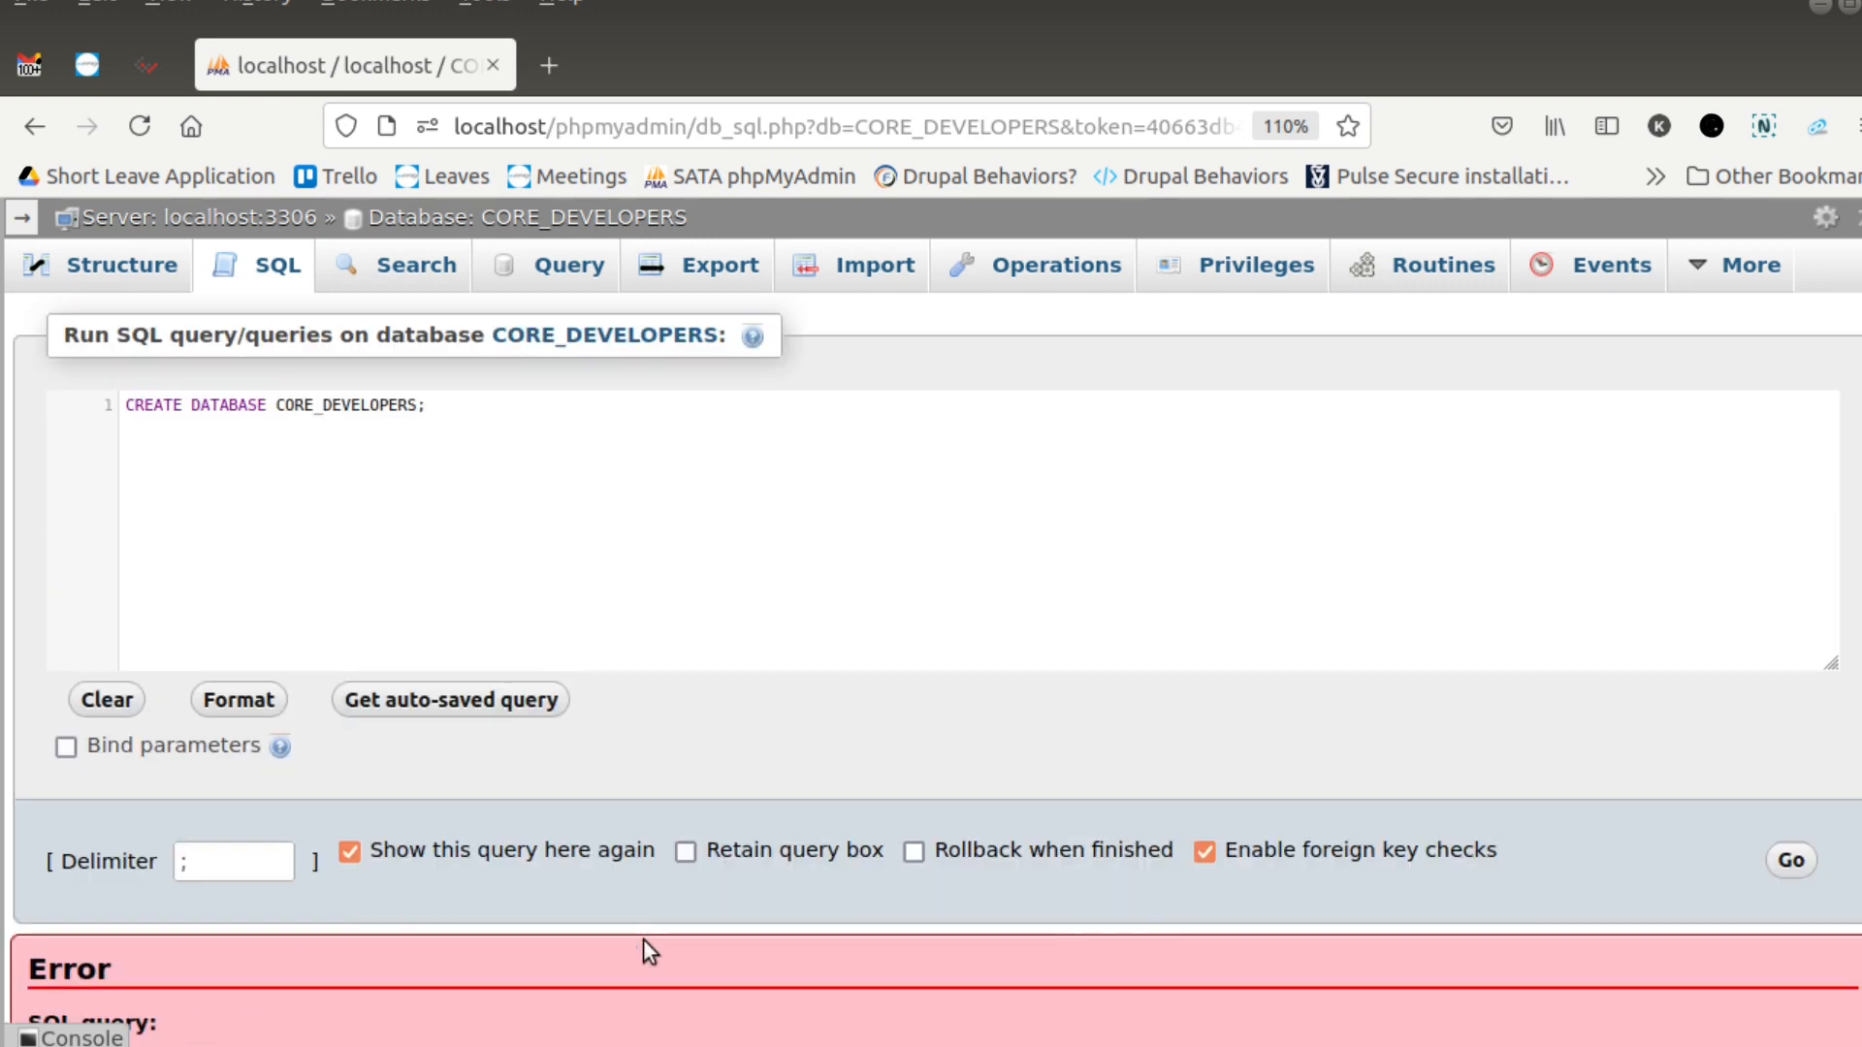
# - Insert IF NOT EXISTS before the database name in the CREATE DATABASE query and run it
pyautogui.doubleClick(356, 404)
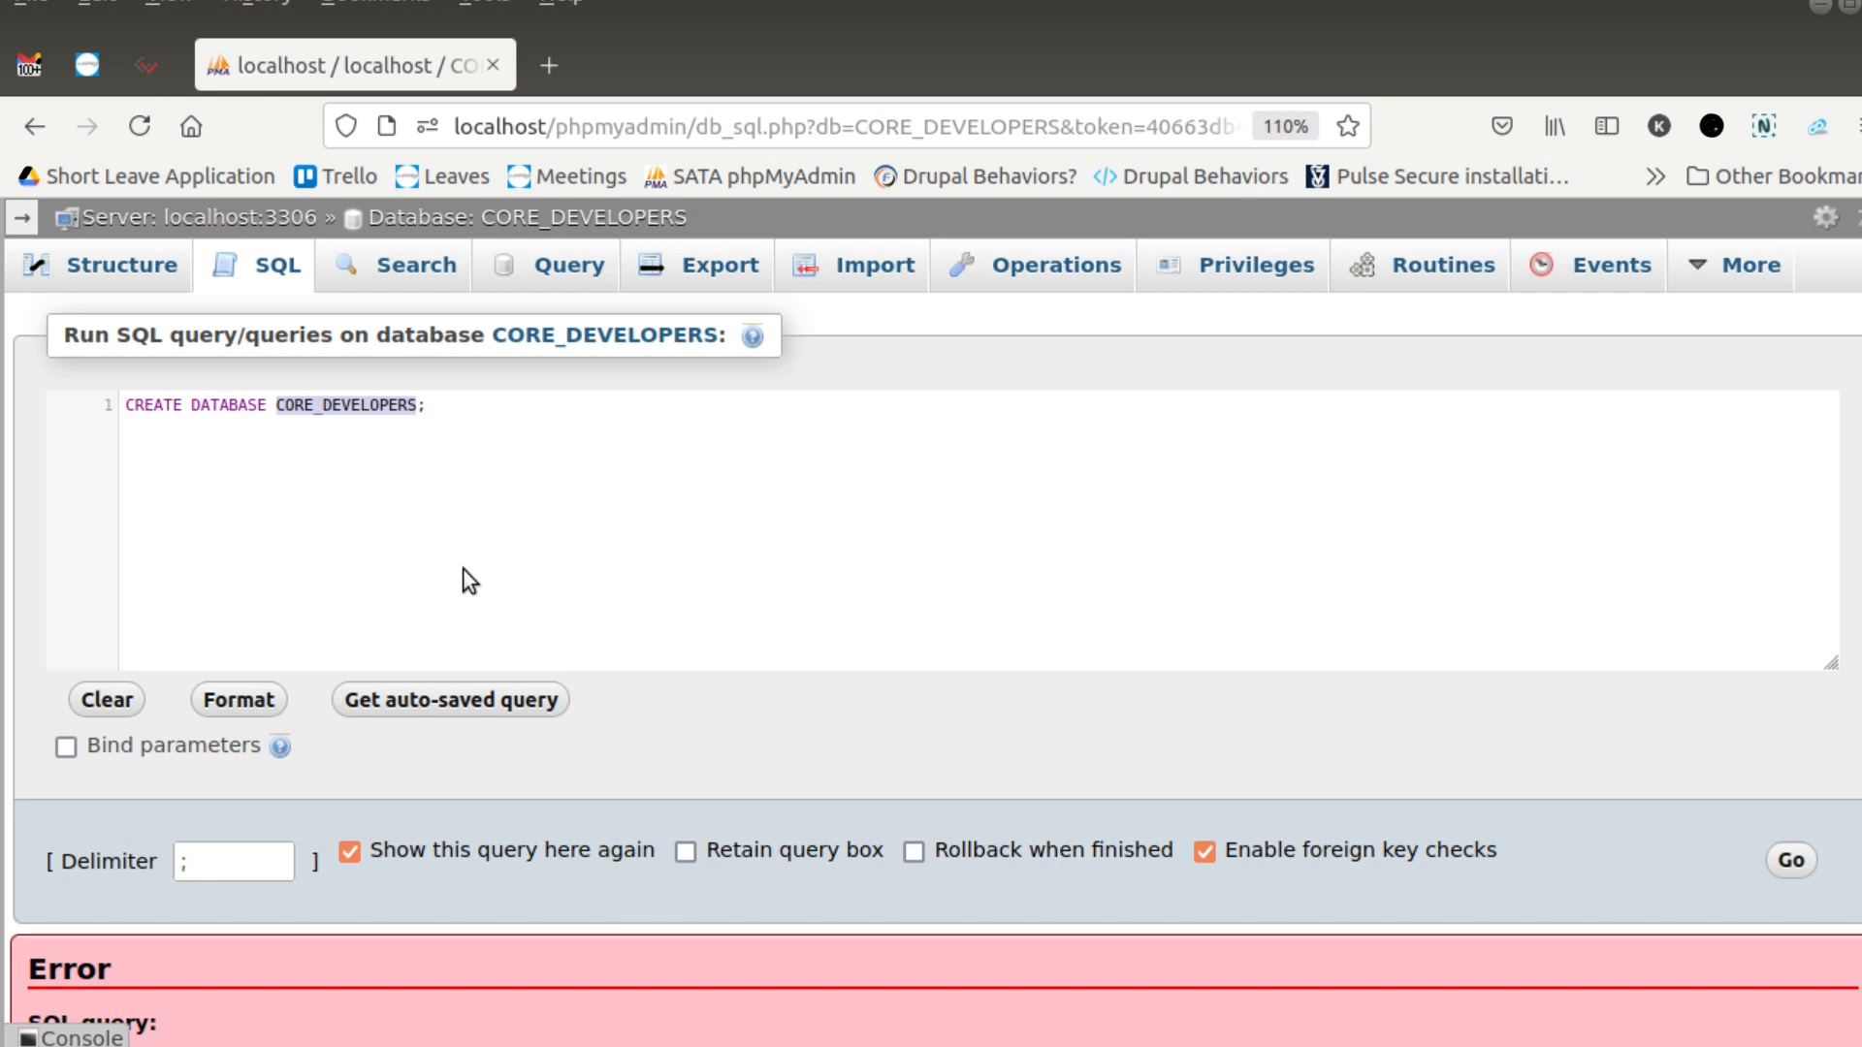
pyautogui.click(280, 407)
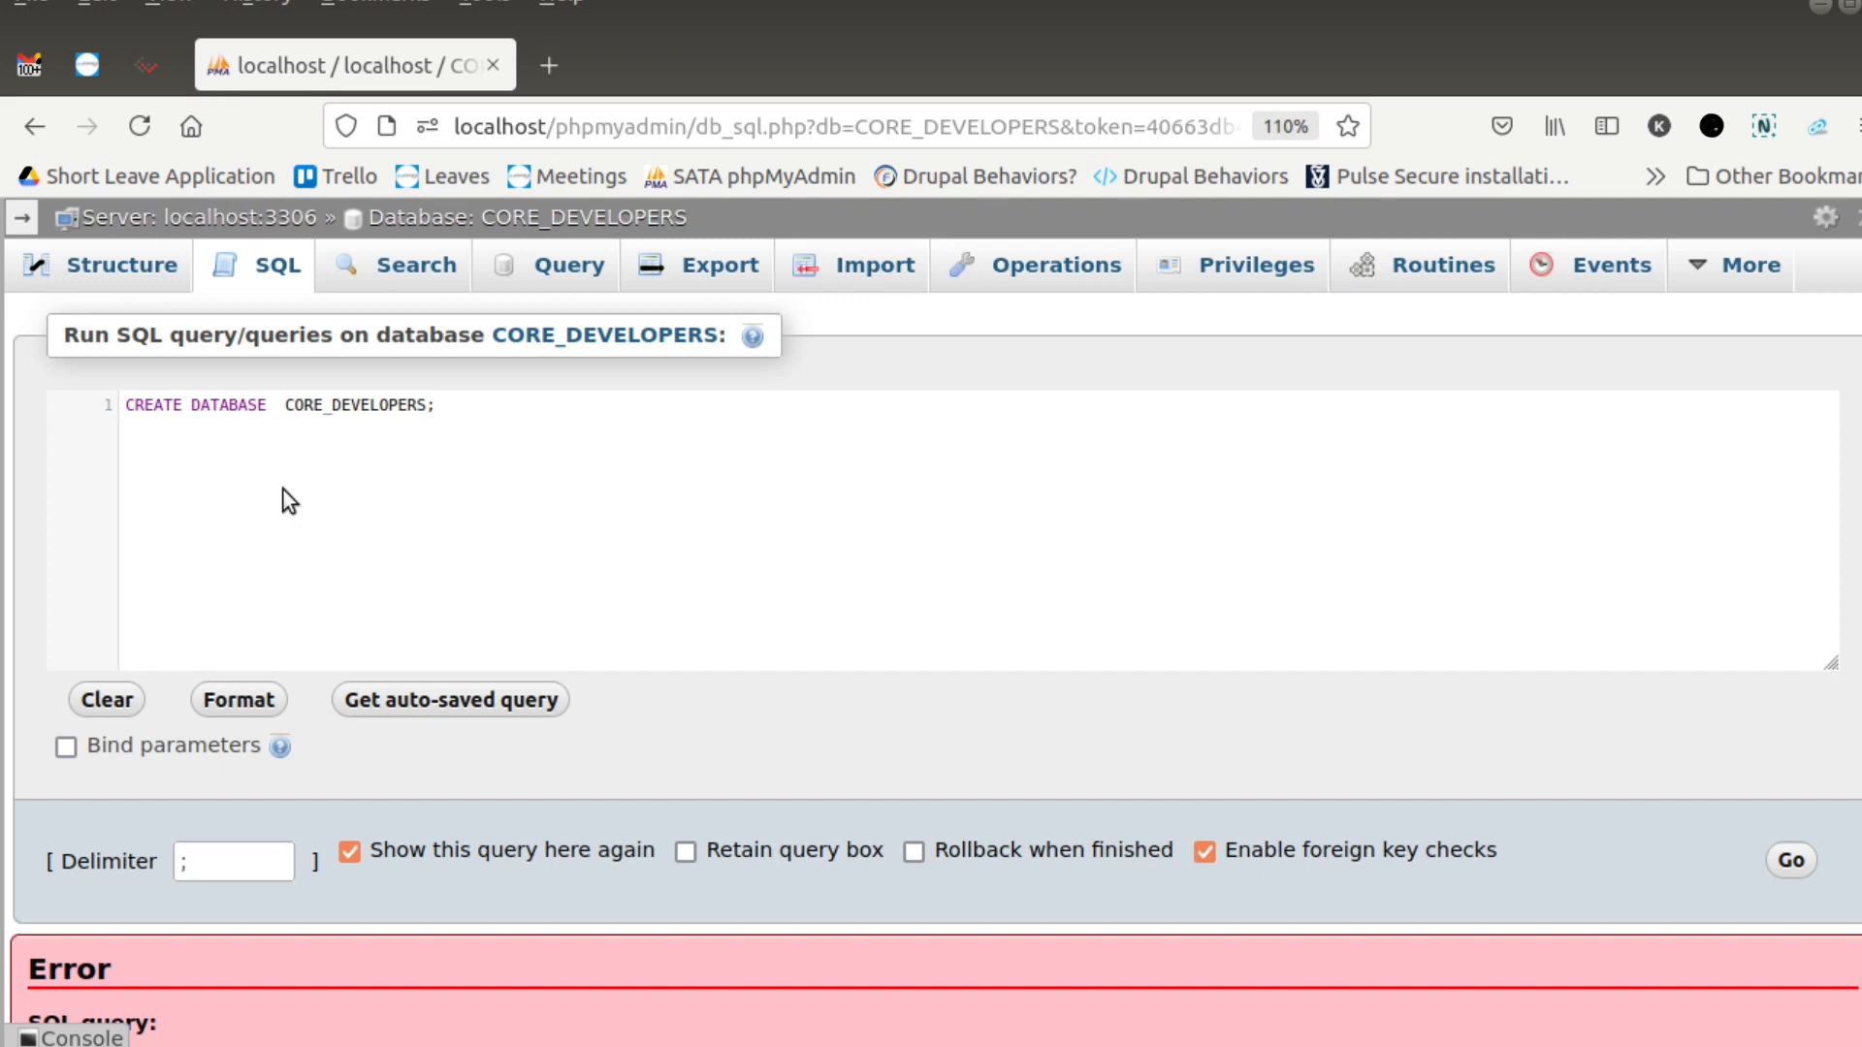
pyautogui.write('IF ')
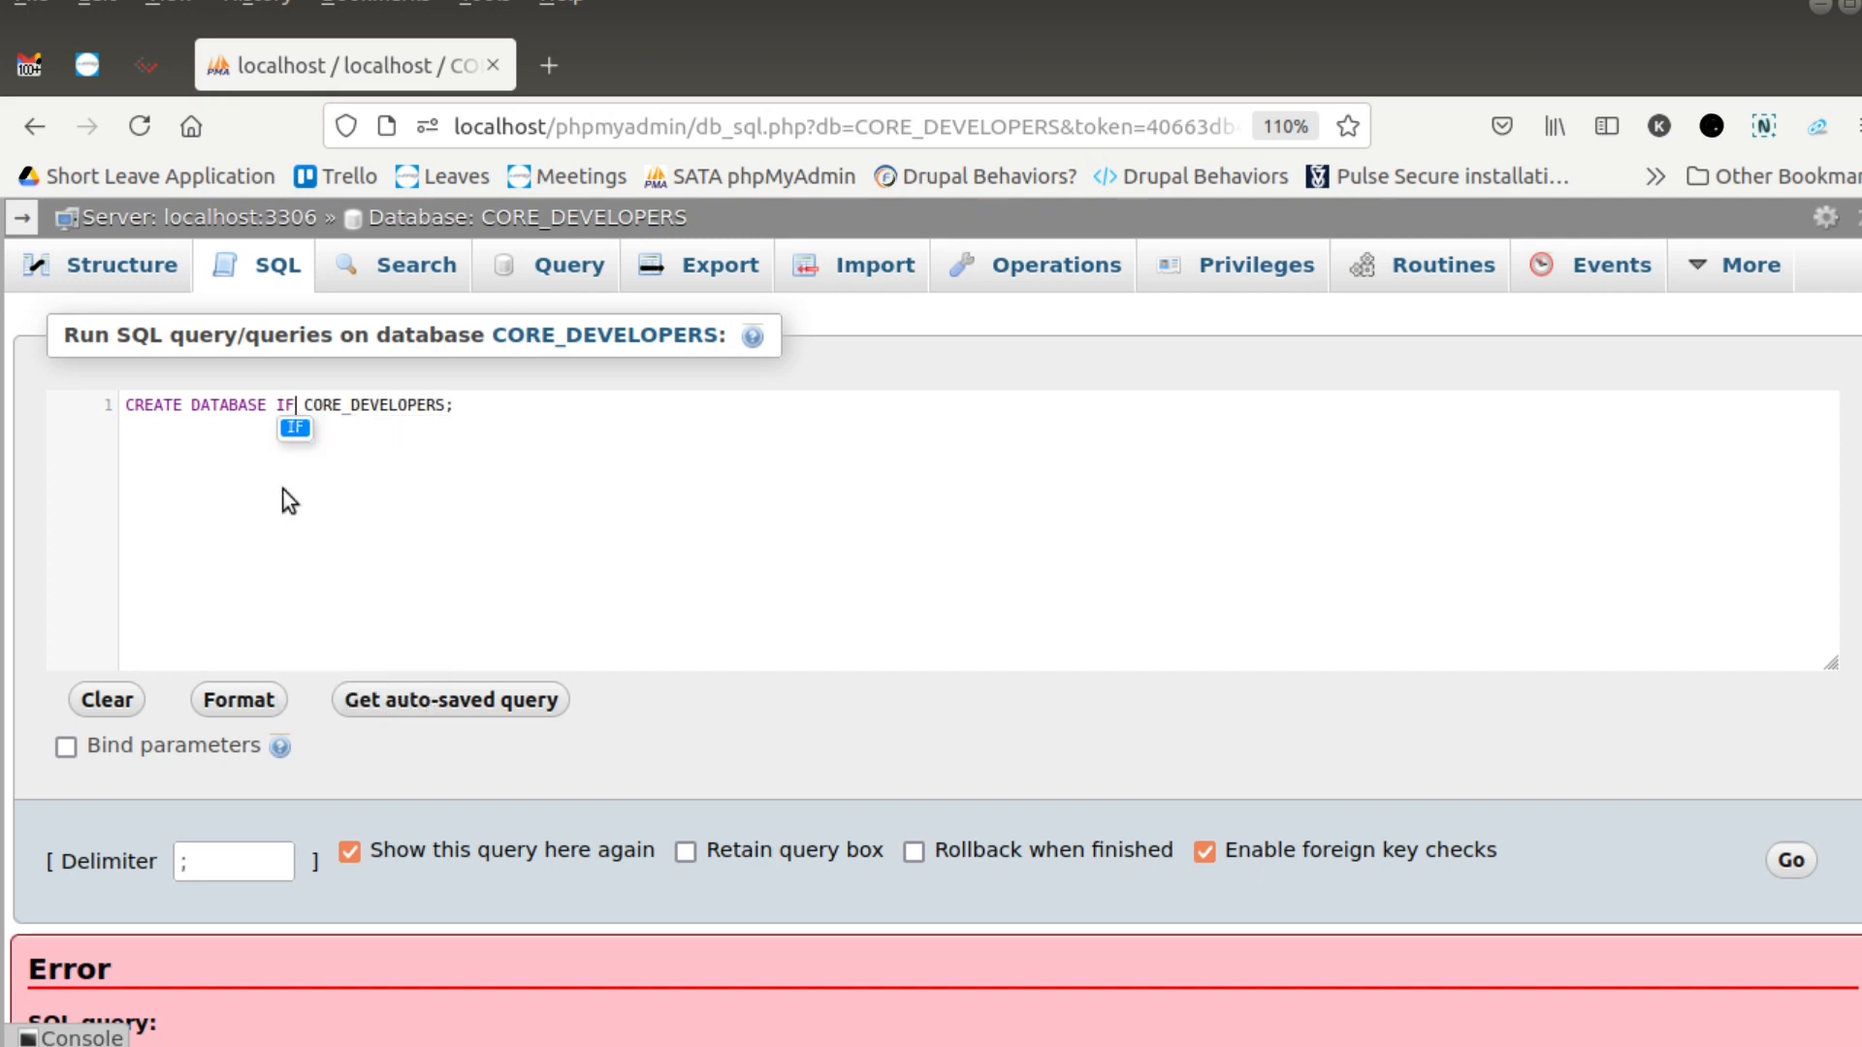
pyautogui.write('NOT E')
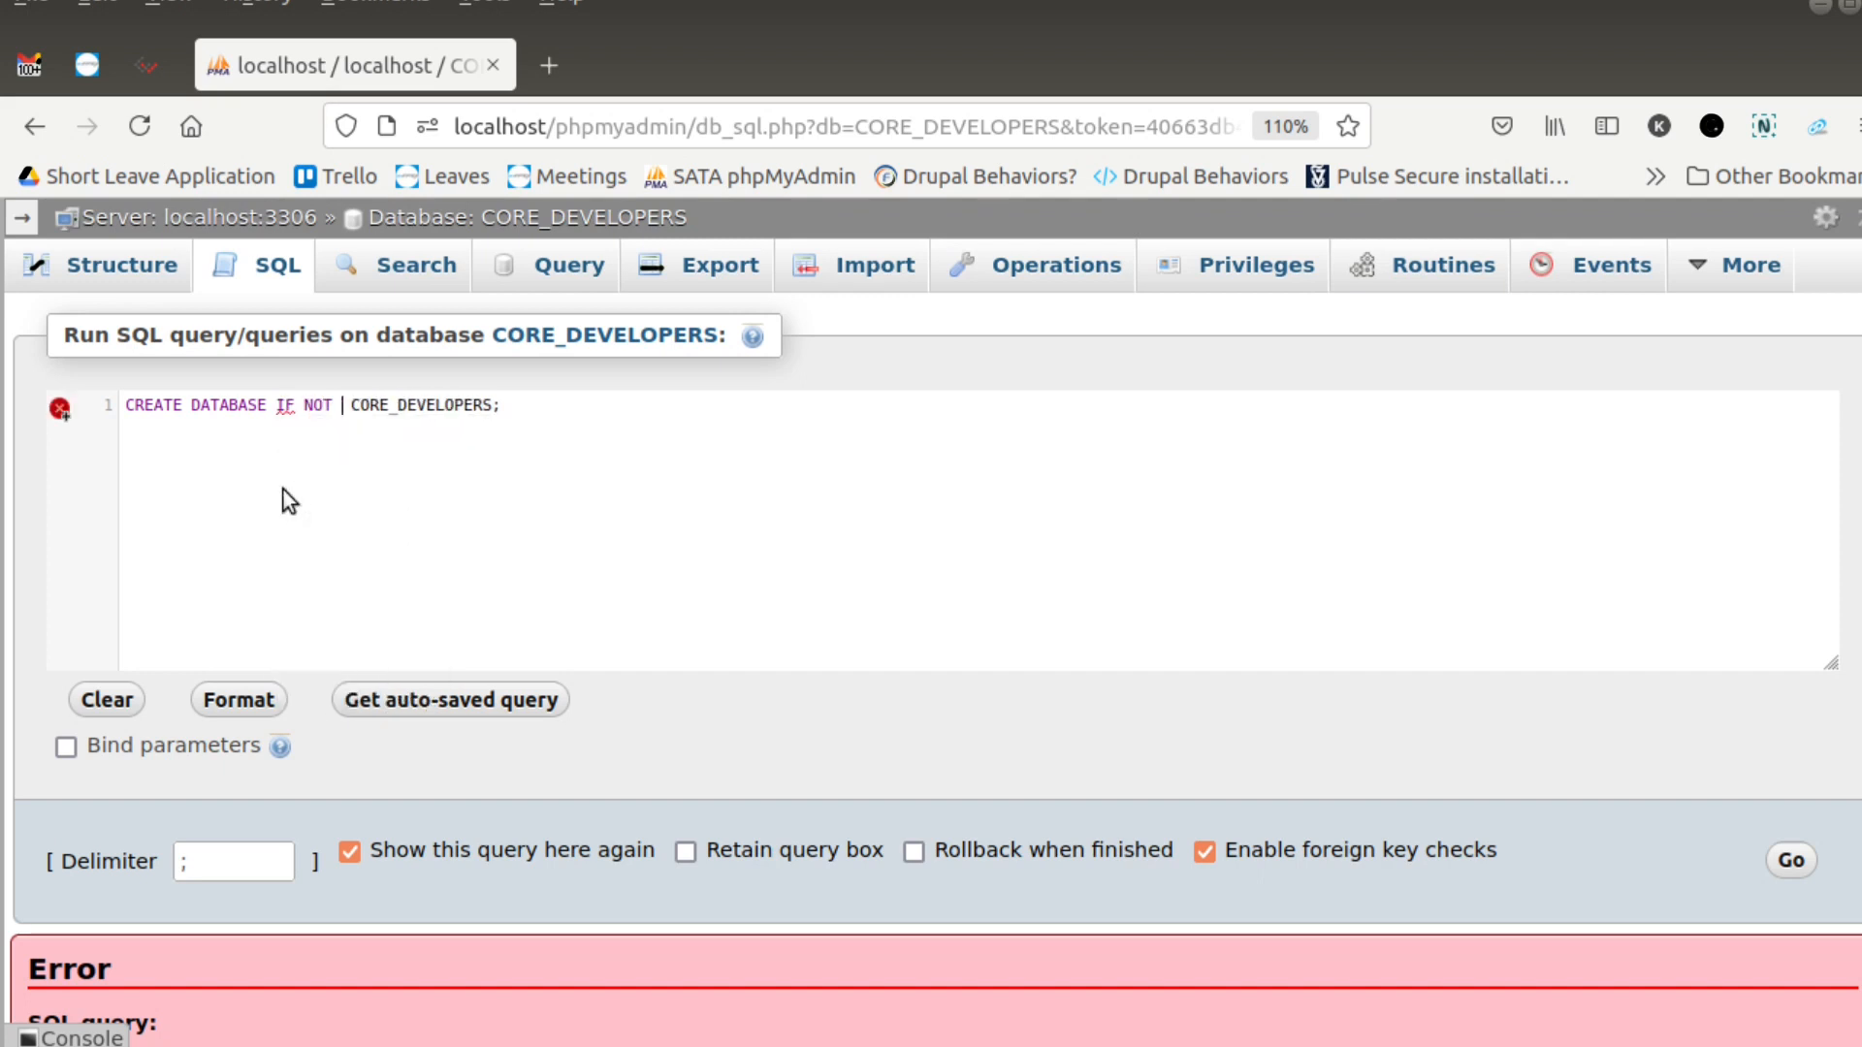
pyautogui.write('XISTS')
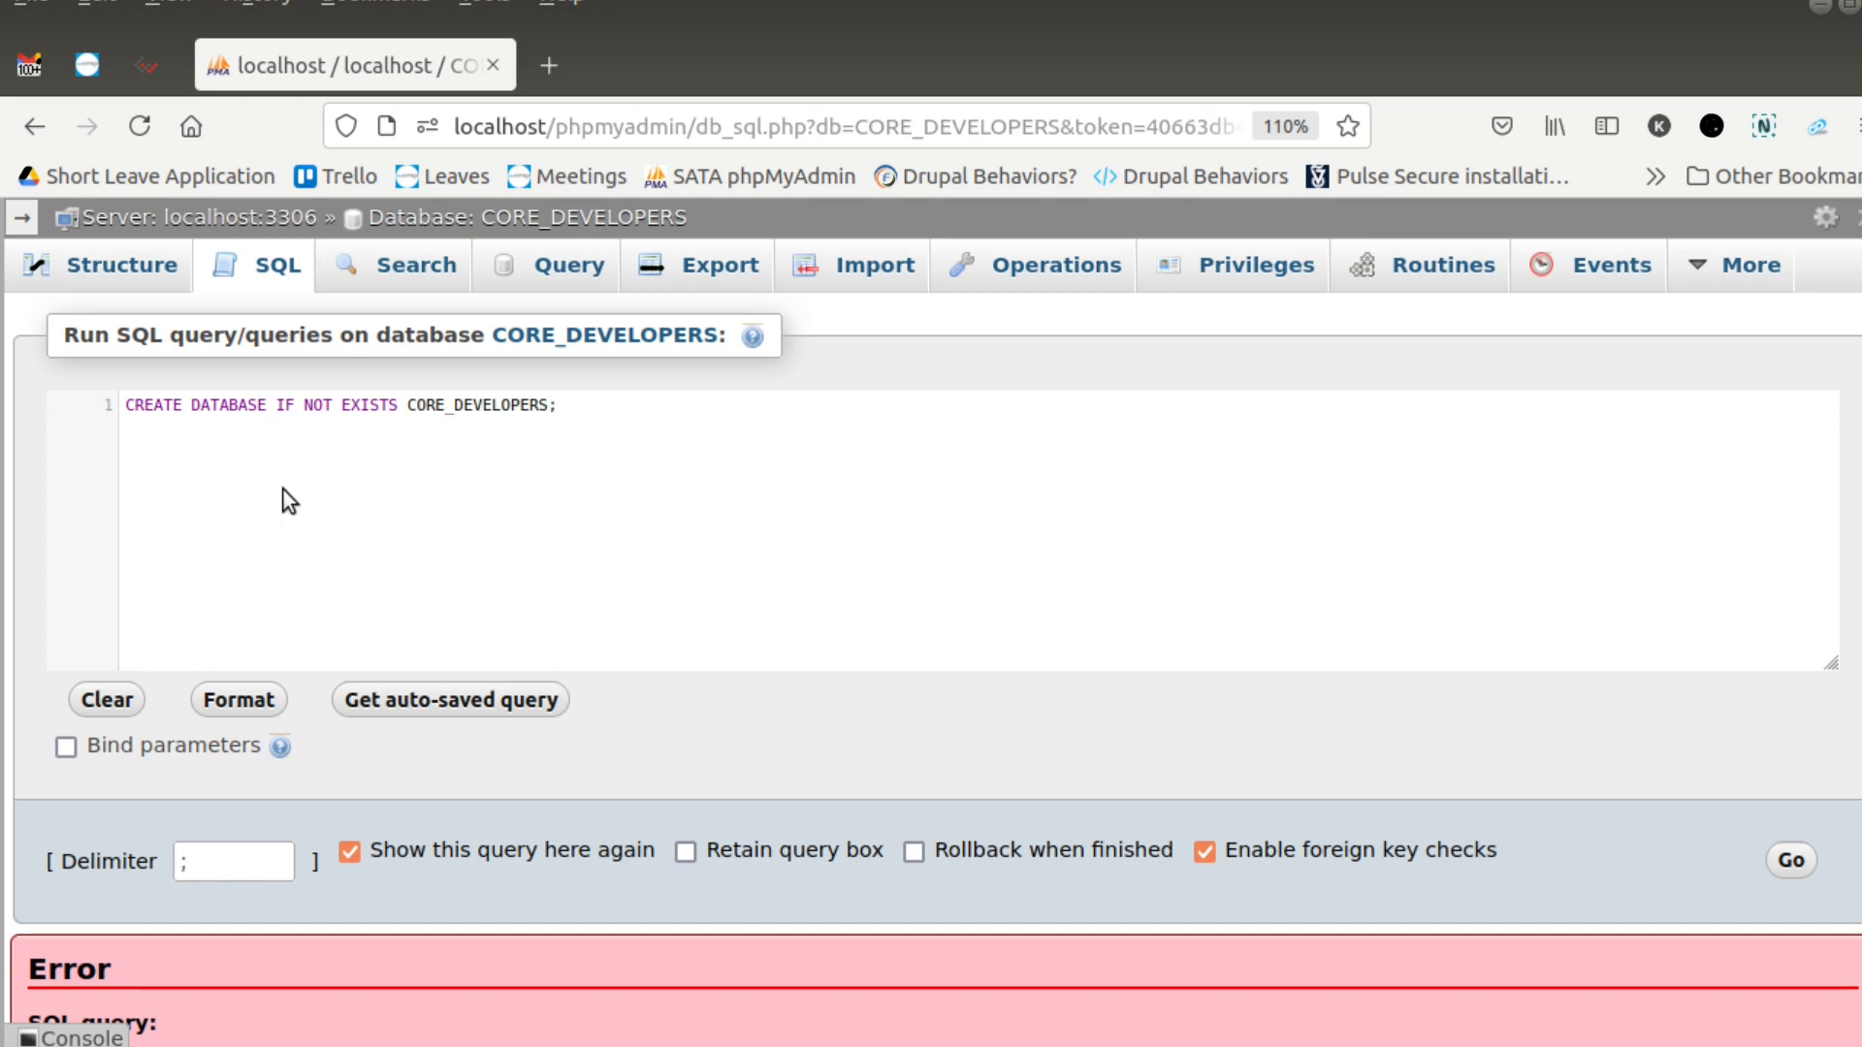
pyautogui.hotkey('ctrl', 'a')
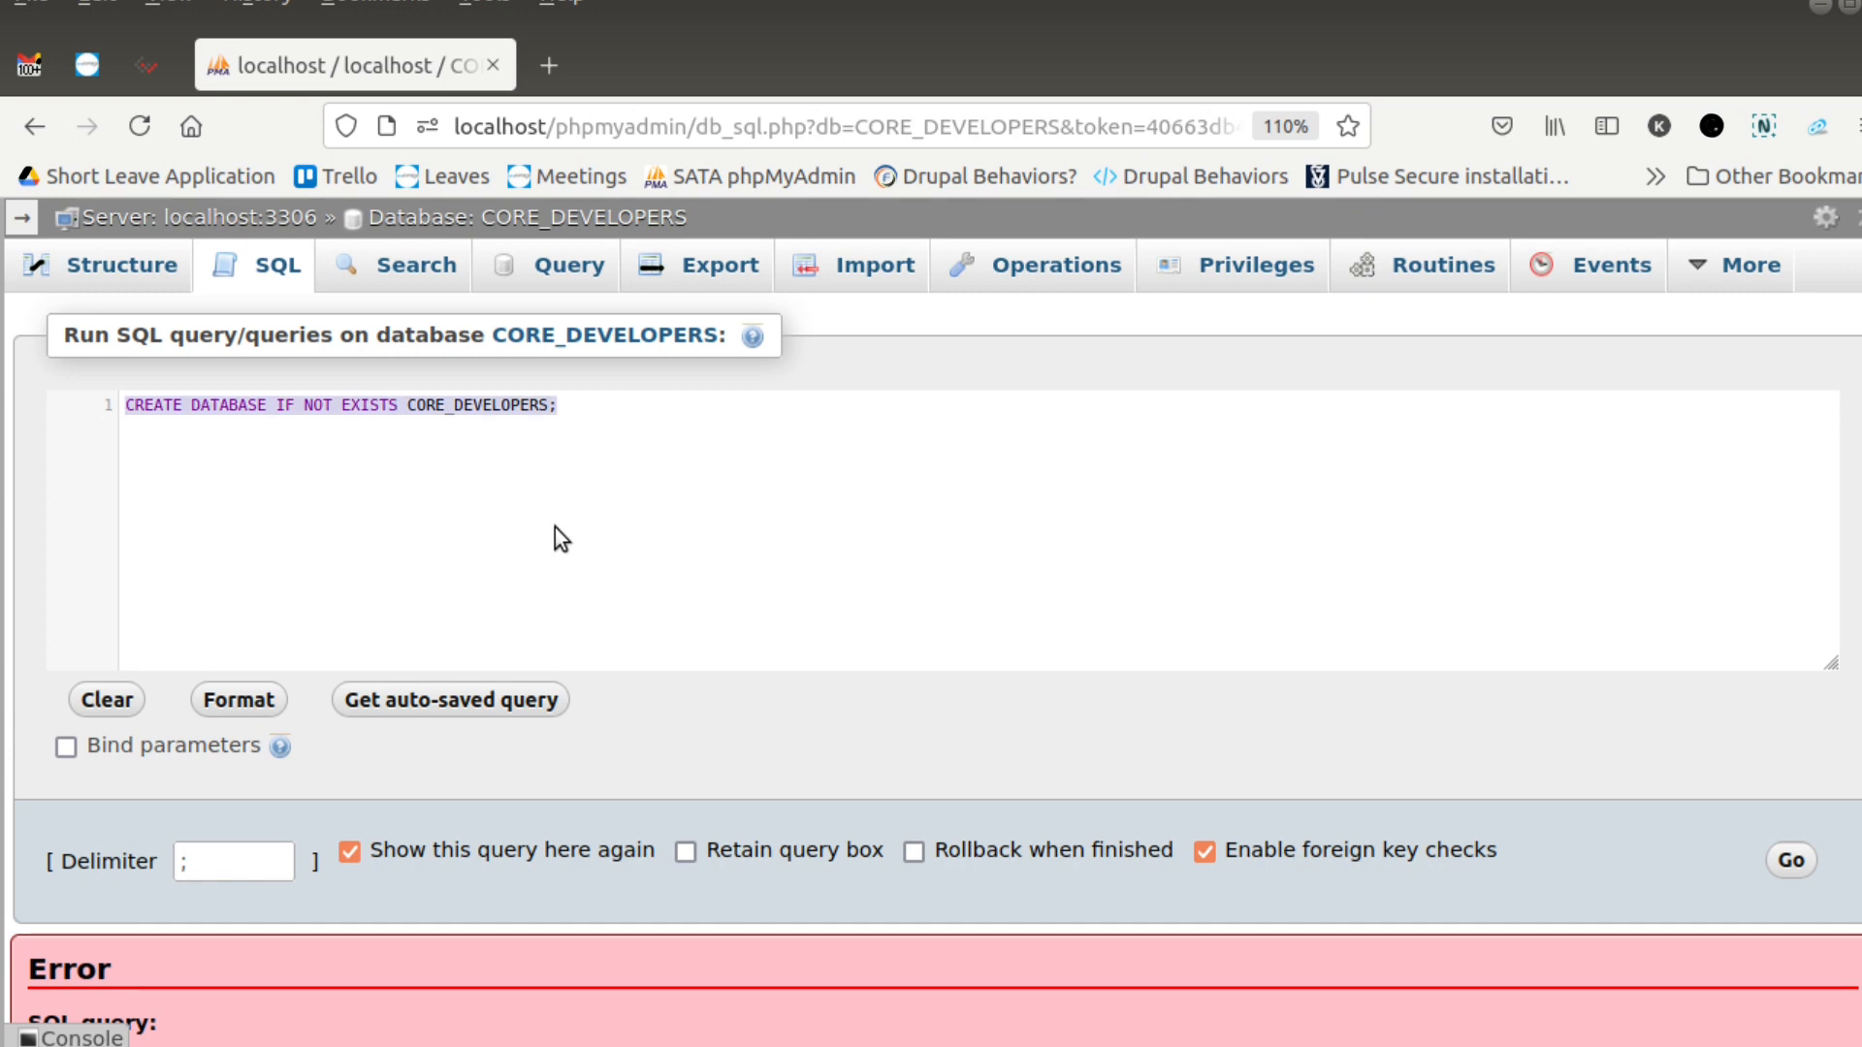
pyautogui.click(1791, 862)
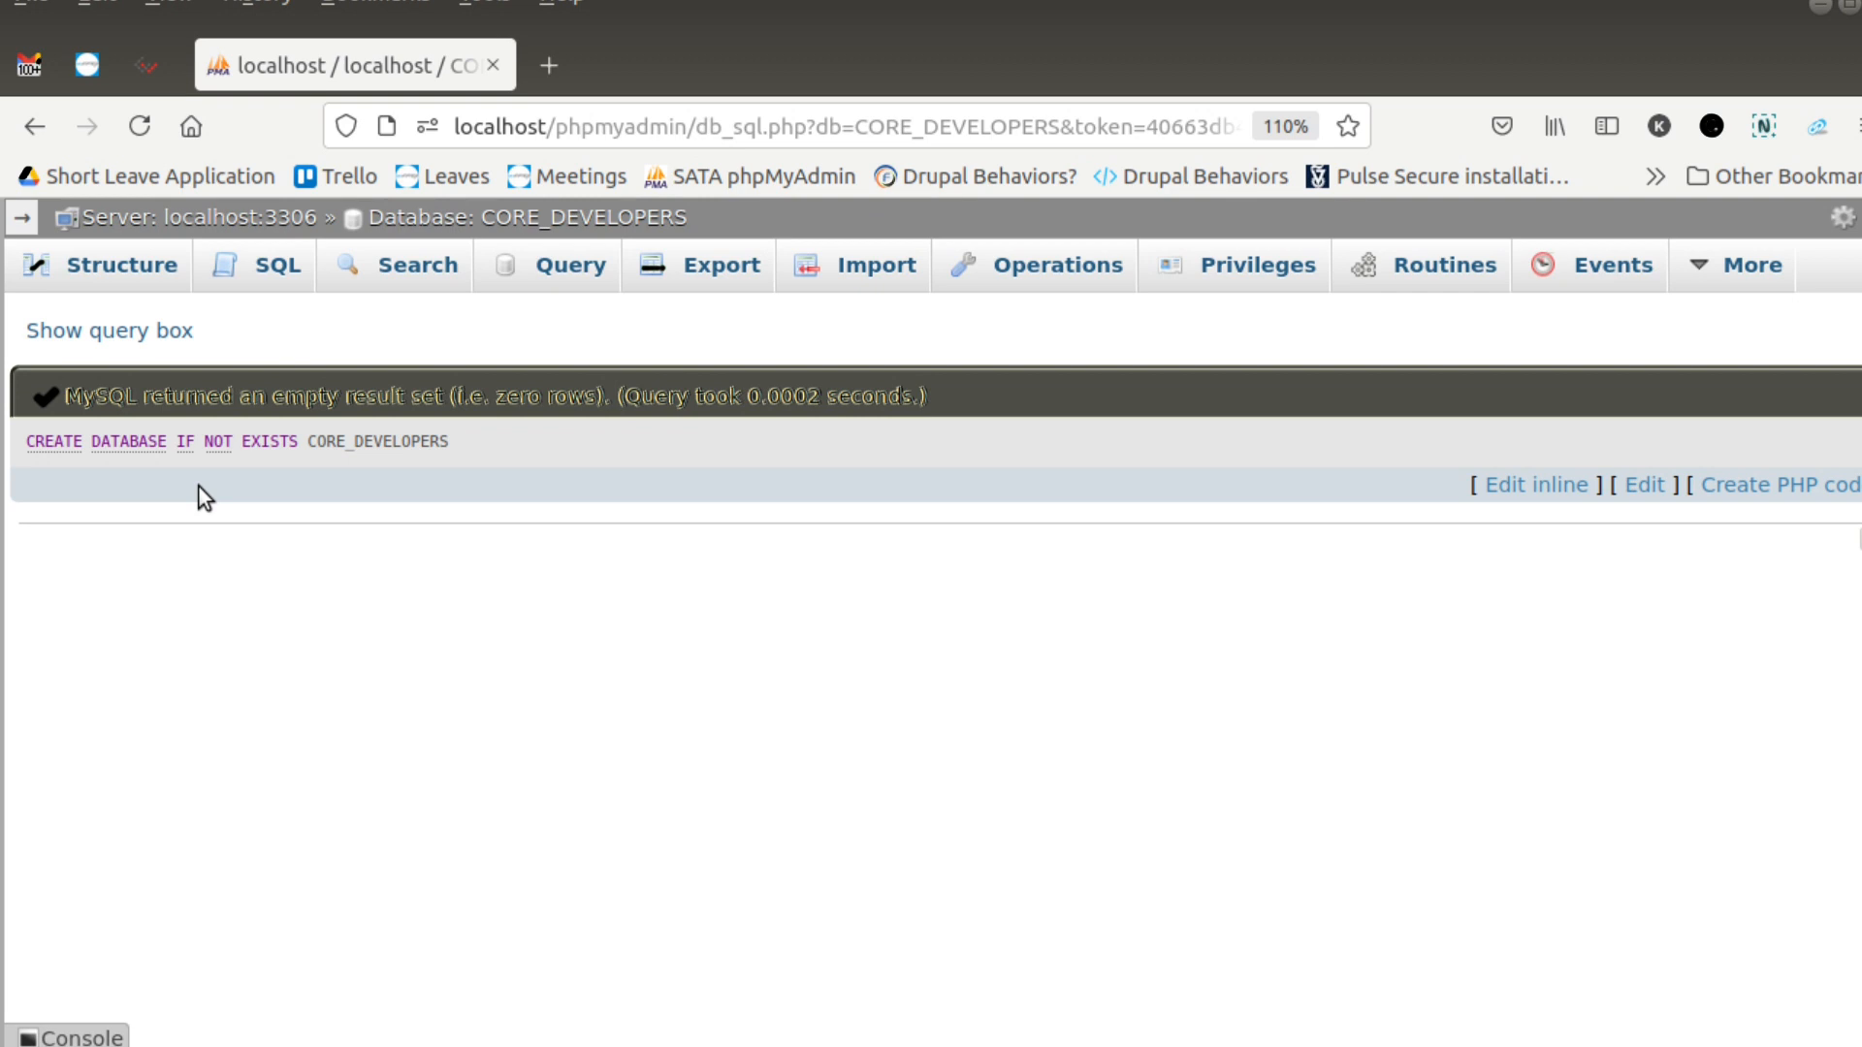
# - Open the CORE_DEVELOPERS database structure and examine the name and column-count fields for creating a table
pyautogui.click(519, 219)
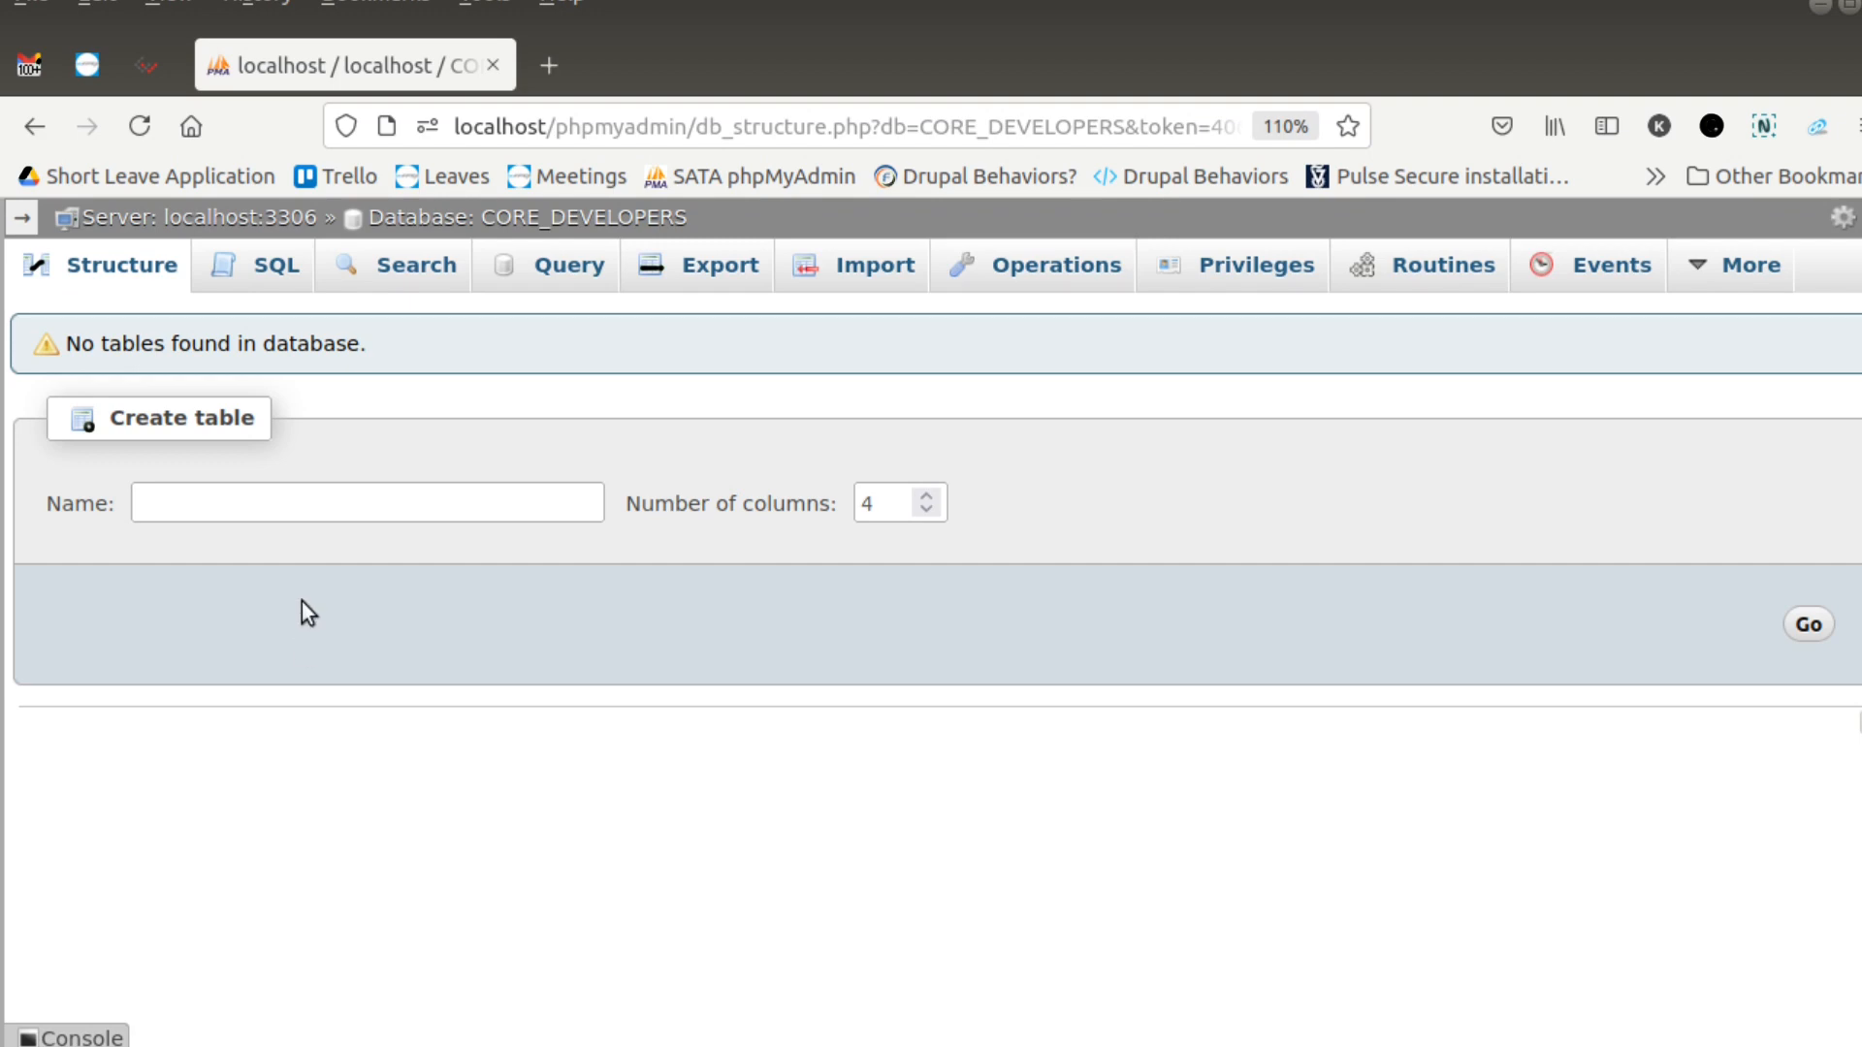
pyautogui.click(236, 508)
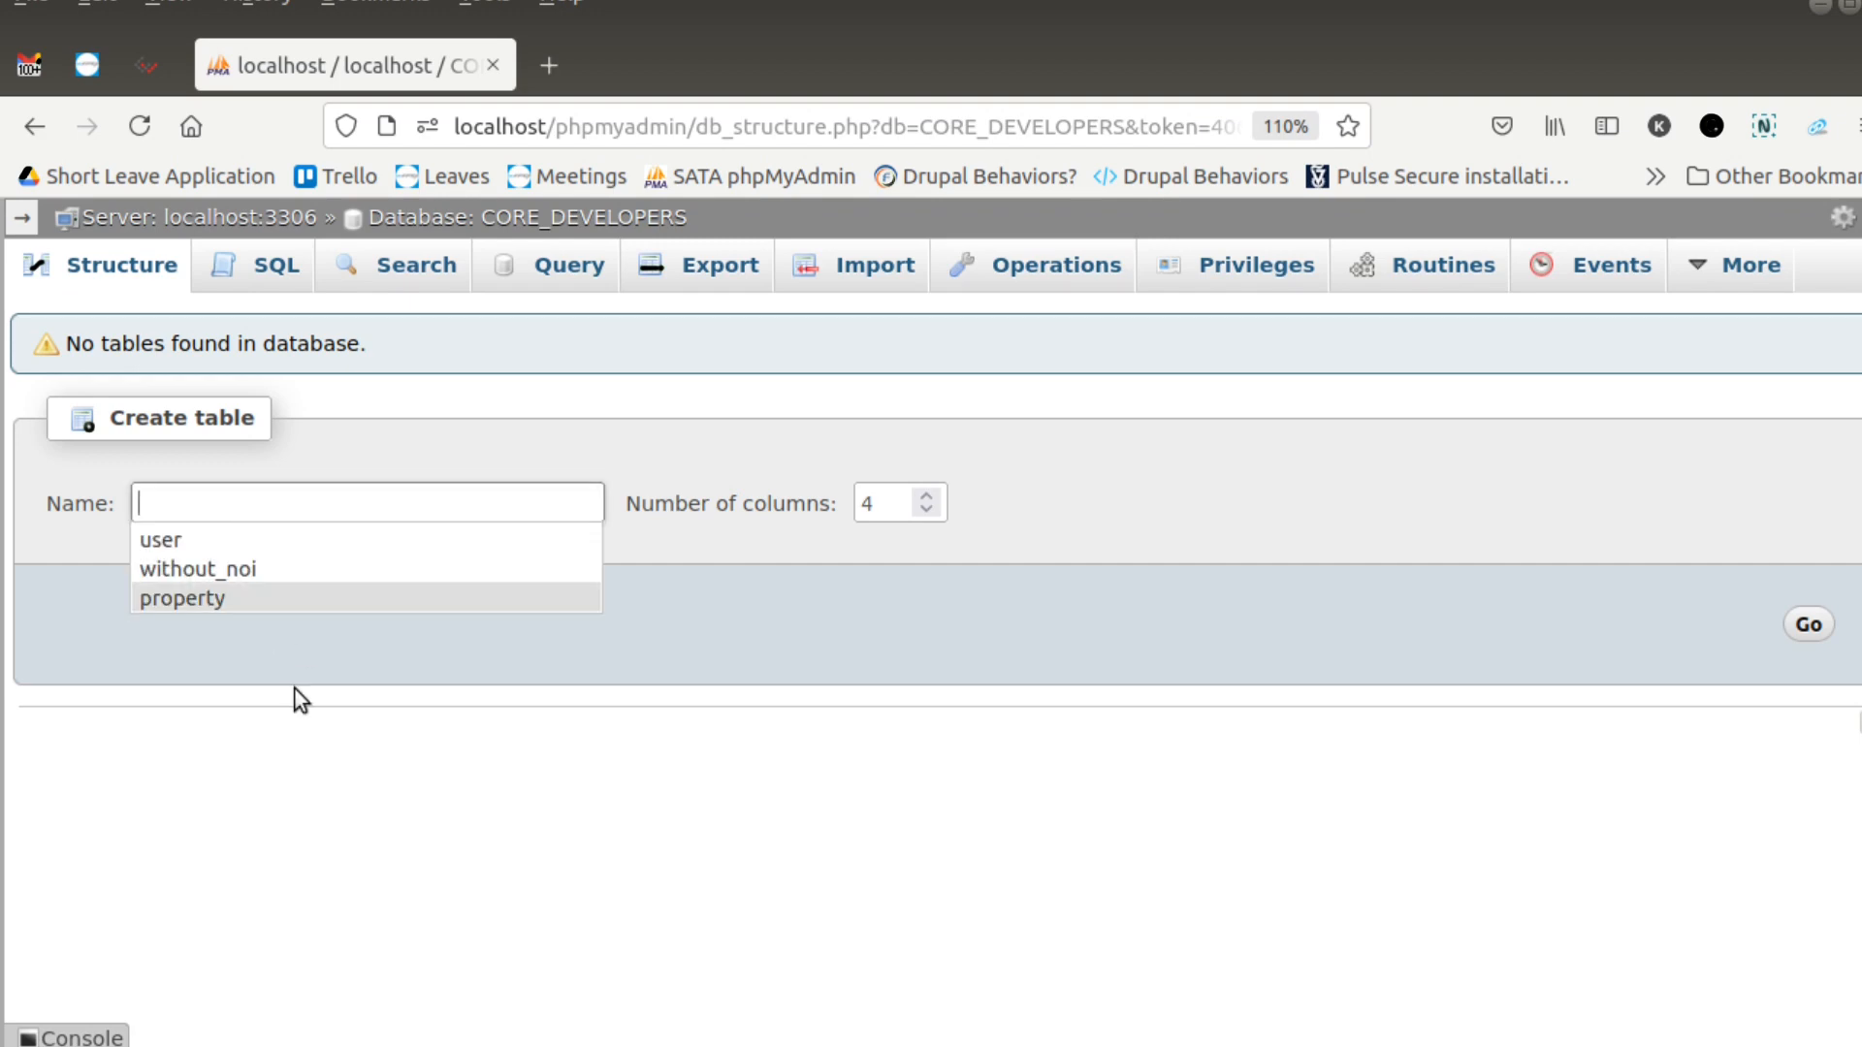
pyautogui.click(304, 718)
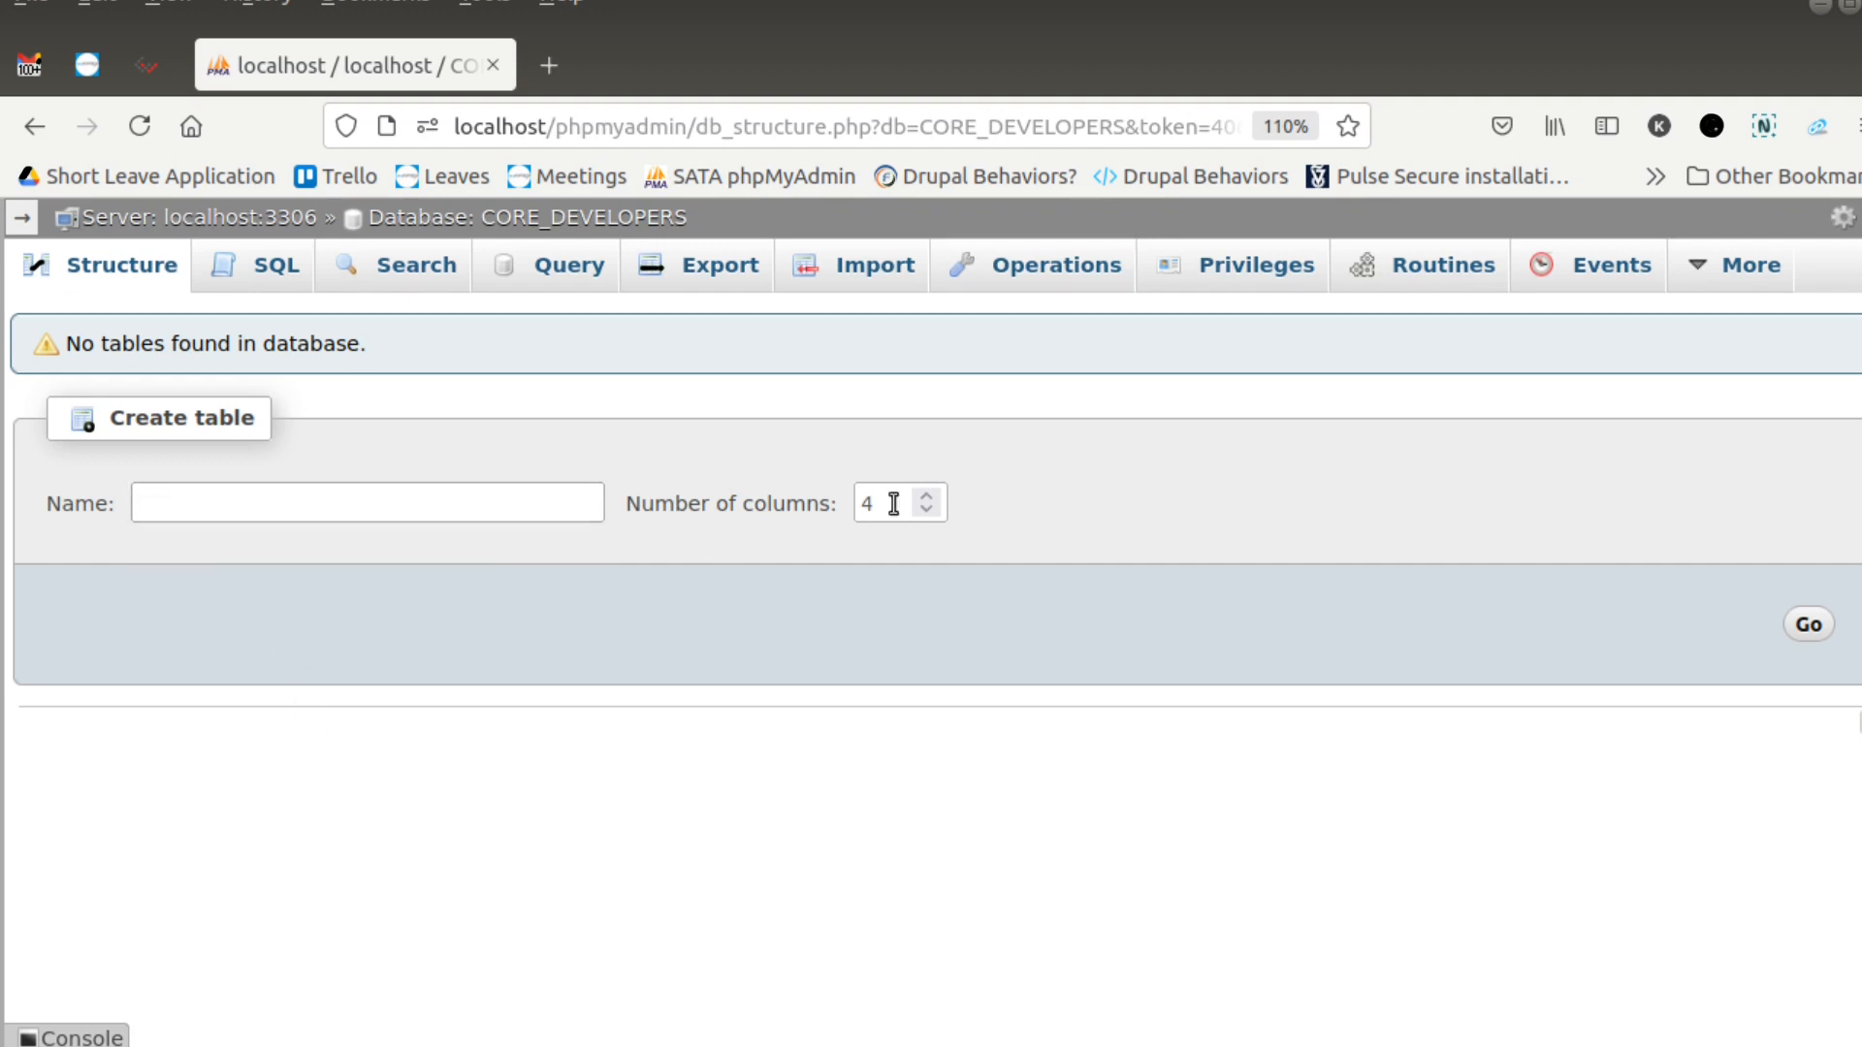
pyautogui.click(928, 514)
pyautogui.click(925, 495)
# - Start a new SQL query on the database with an empty CREATE TABLE users (); statement, its parentheses split across lines
pyautogui.click(275, 264)
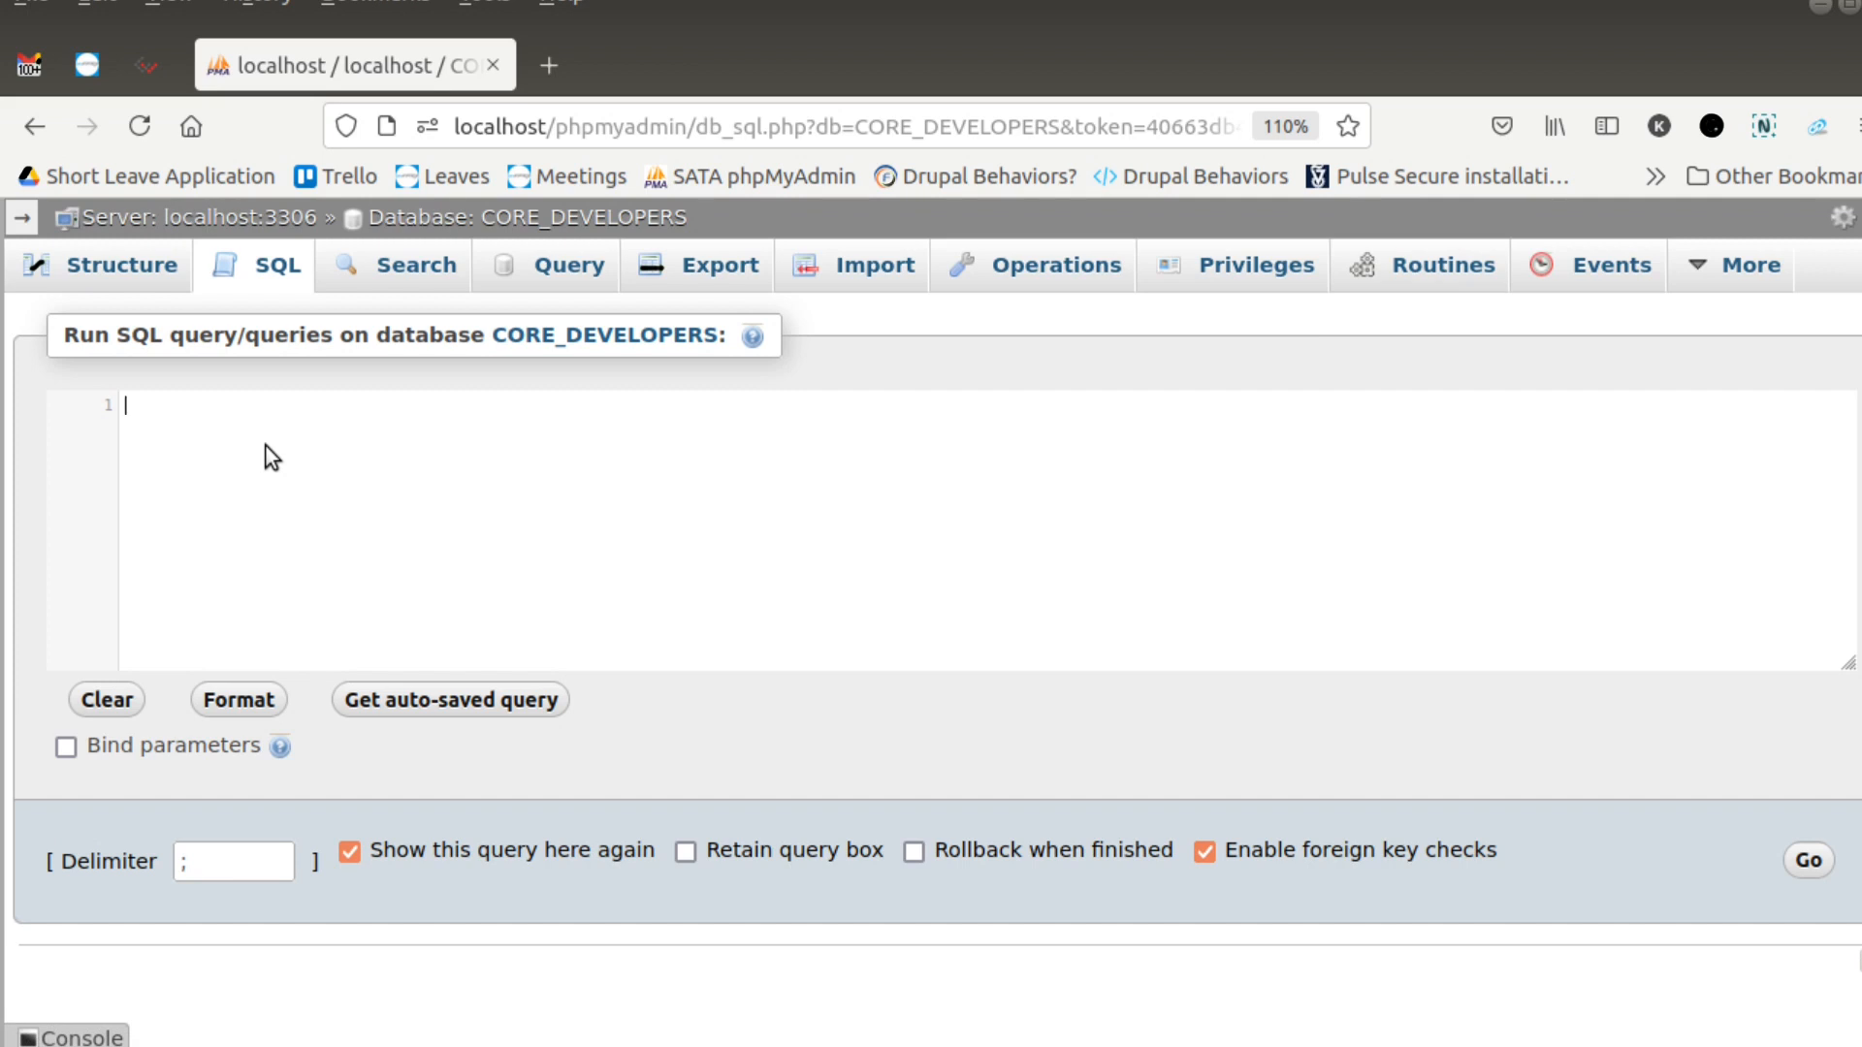
pyautogui.write('CREATE TABLE users')
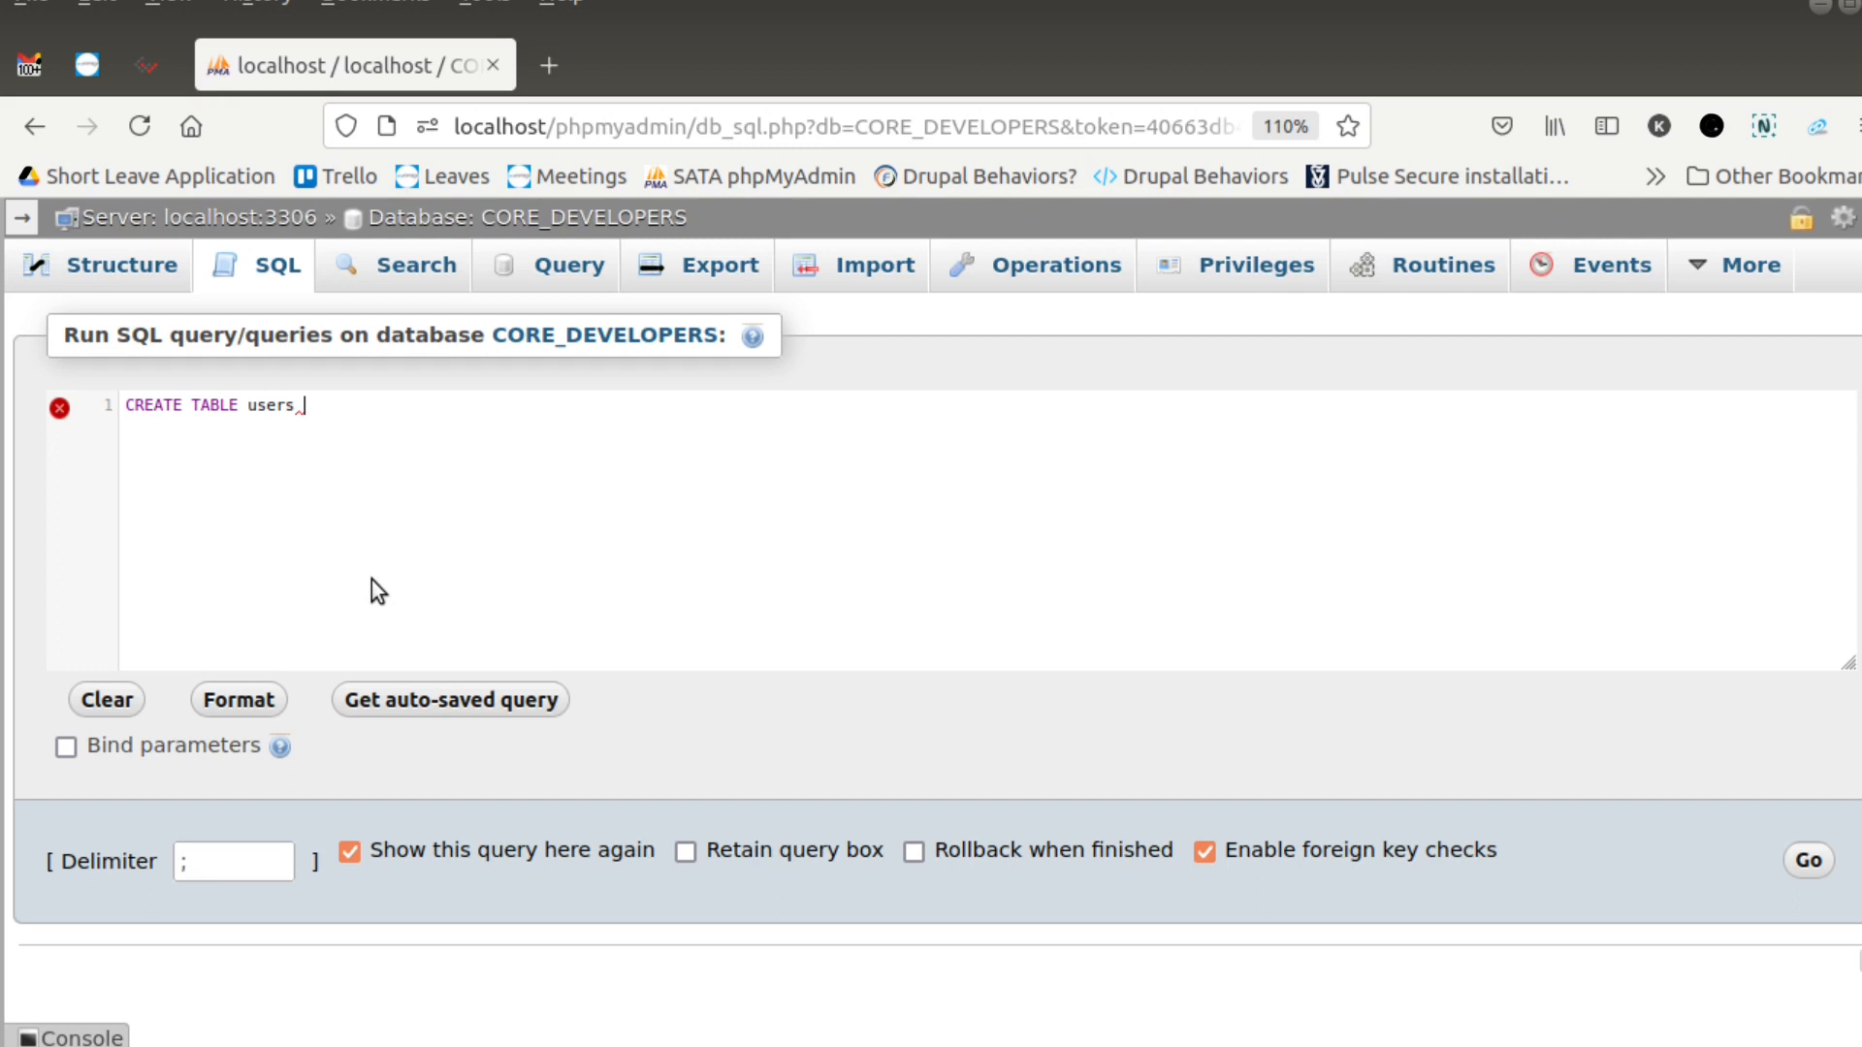
pyautogui.write('()')
pyautogui.write(';')
pyautogui.press('Left')
pyautogui.press('Left')
pyautogui.press('Return')
pyautogui.press('Return')
pyautogui.press('Up')
# - Define the first column of the users table as id INT(10) NOT NULL, ending with a comma and a new line
pyautogui.write('id in')
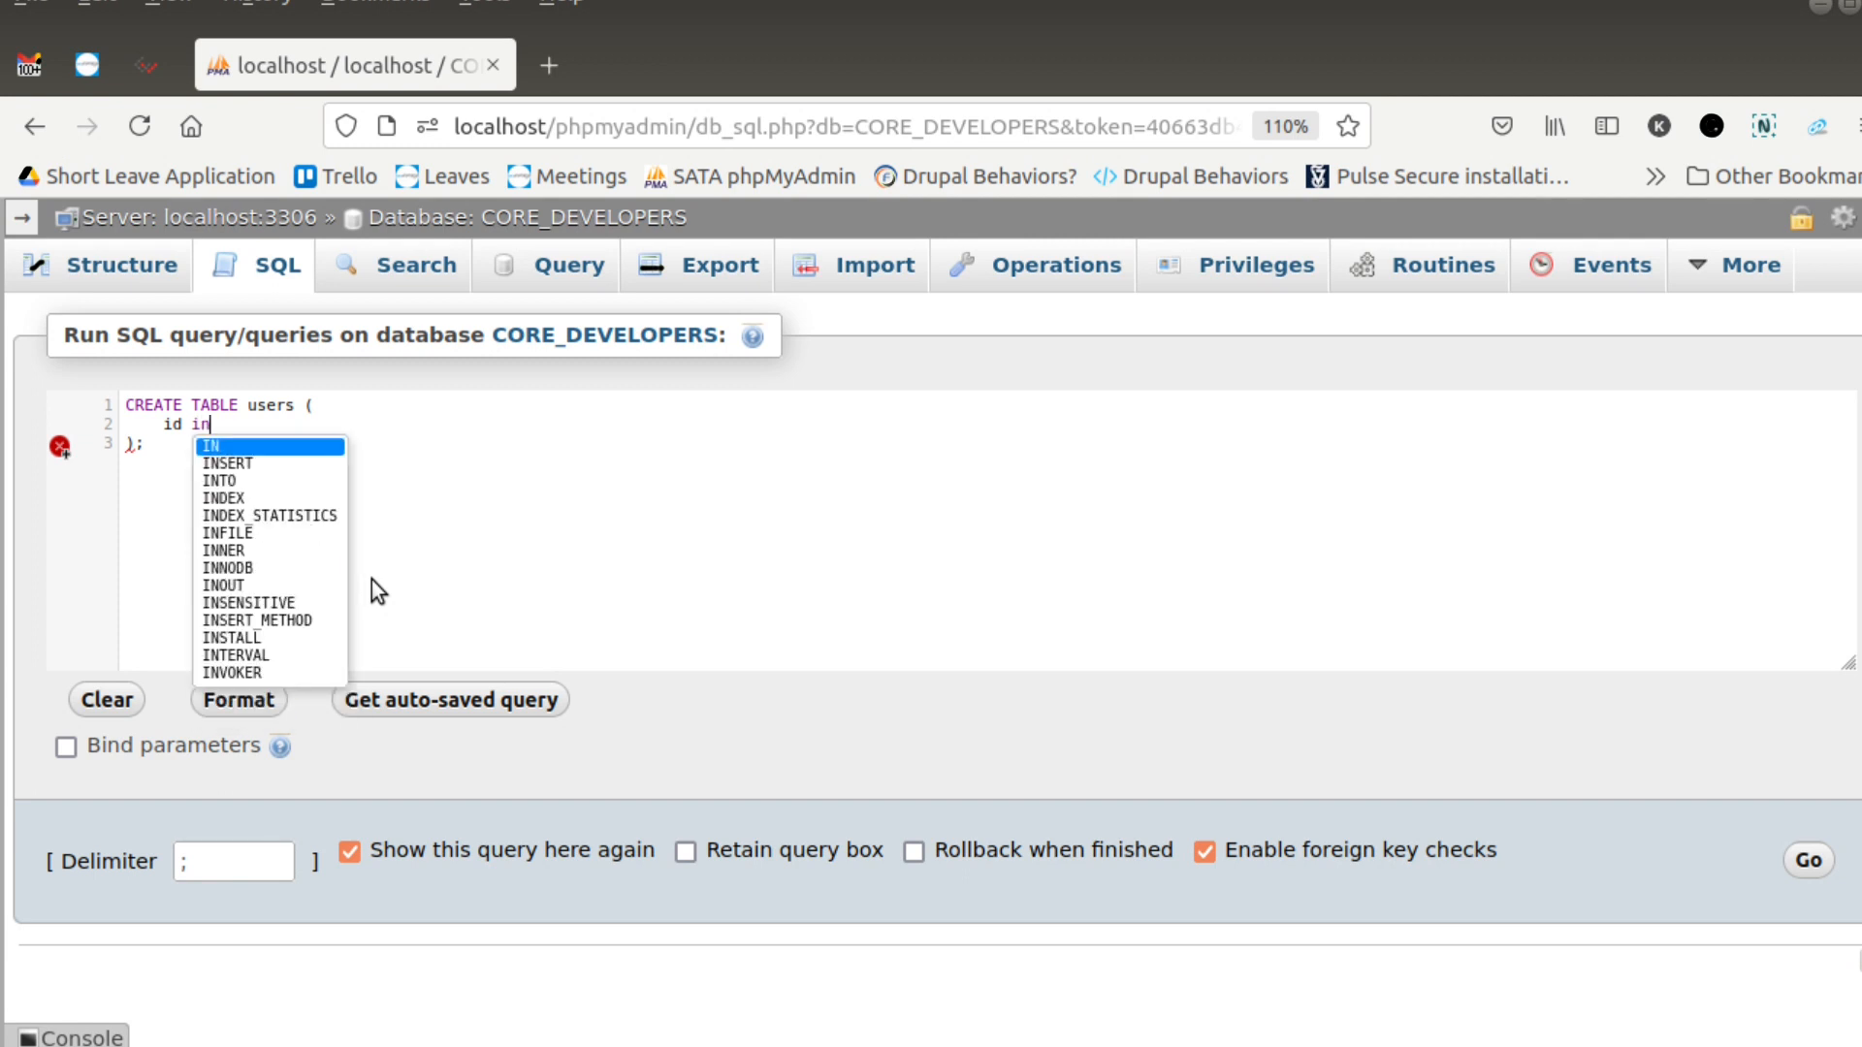
pyautogui.write('t')
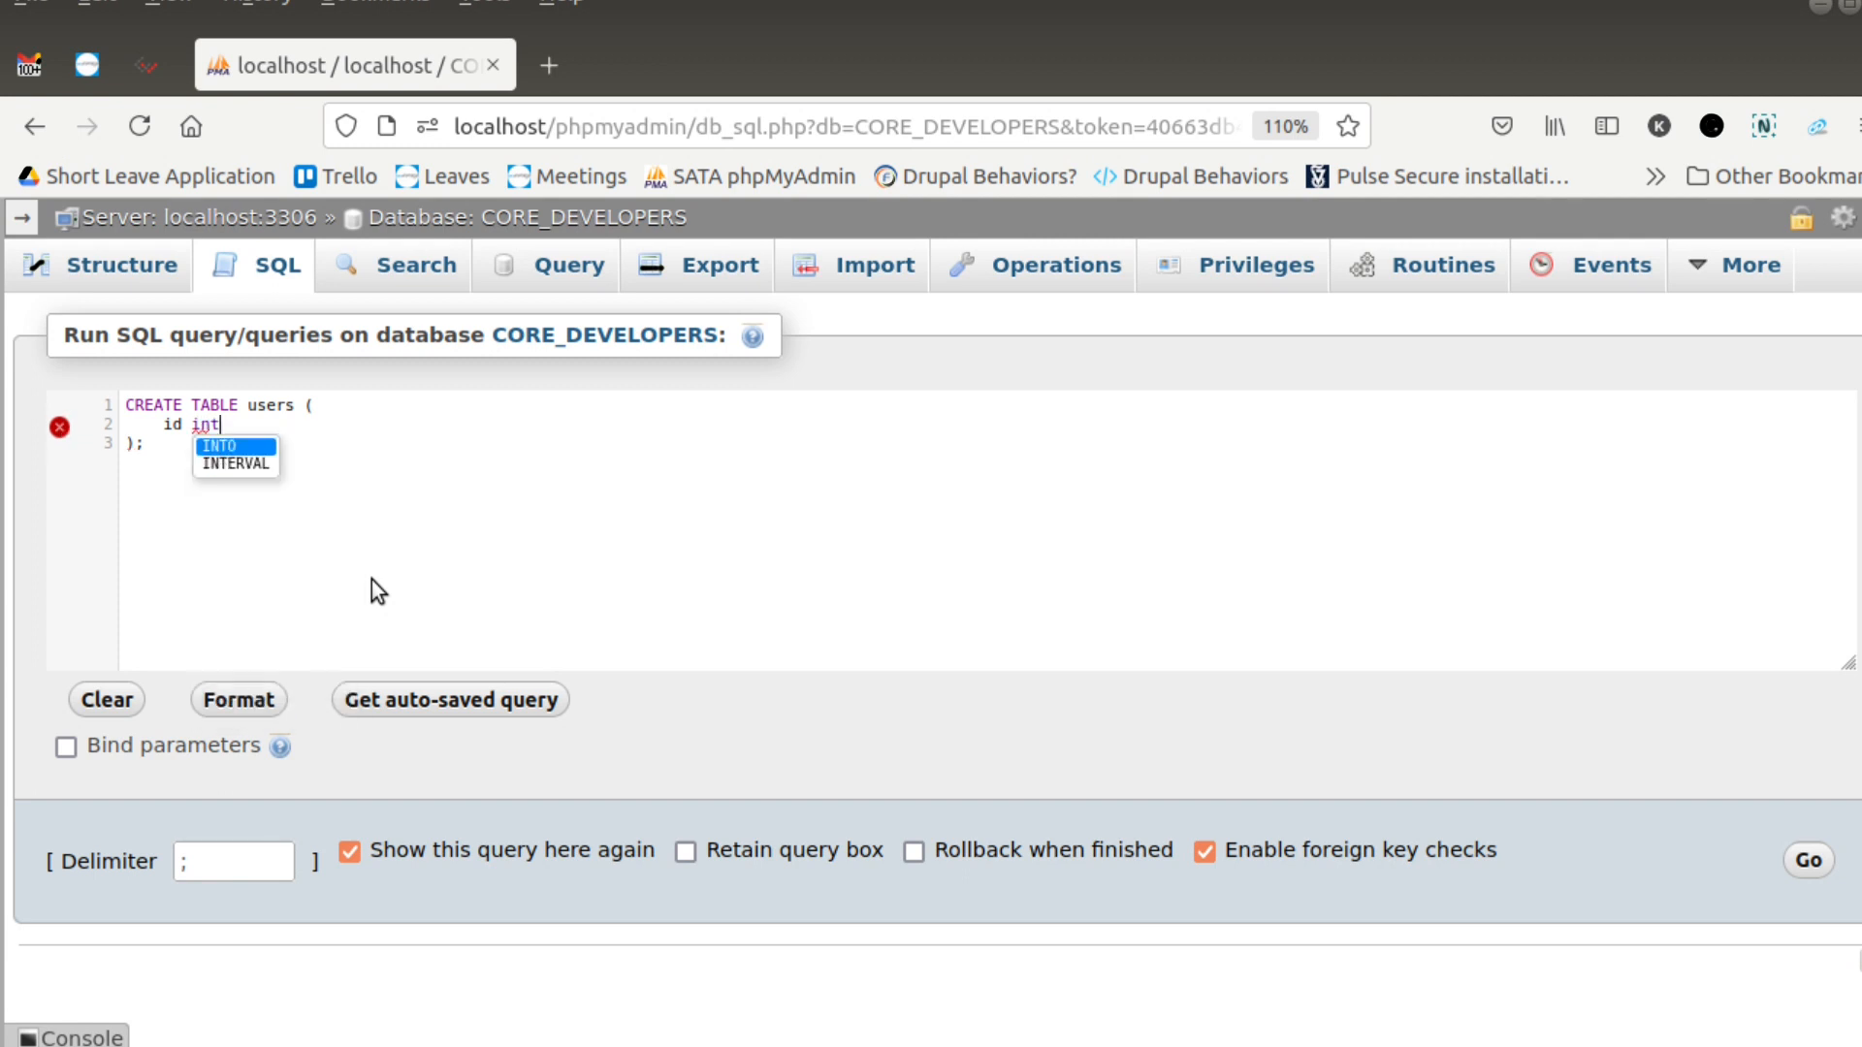
pyautogui.press('BackSpace')
pyautogui.press('BackSpace')
pyautogui.press('BackSpace')
pyautogui.write('INT()')
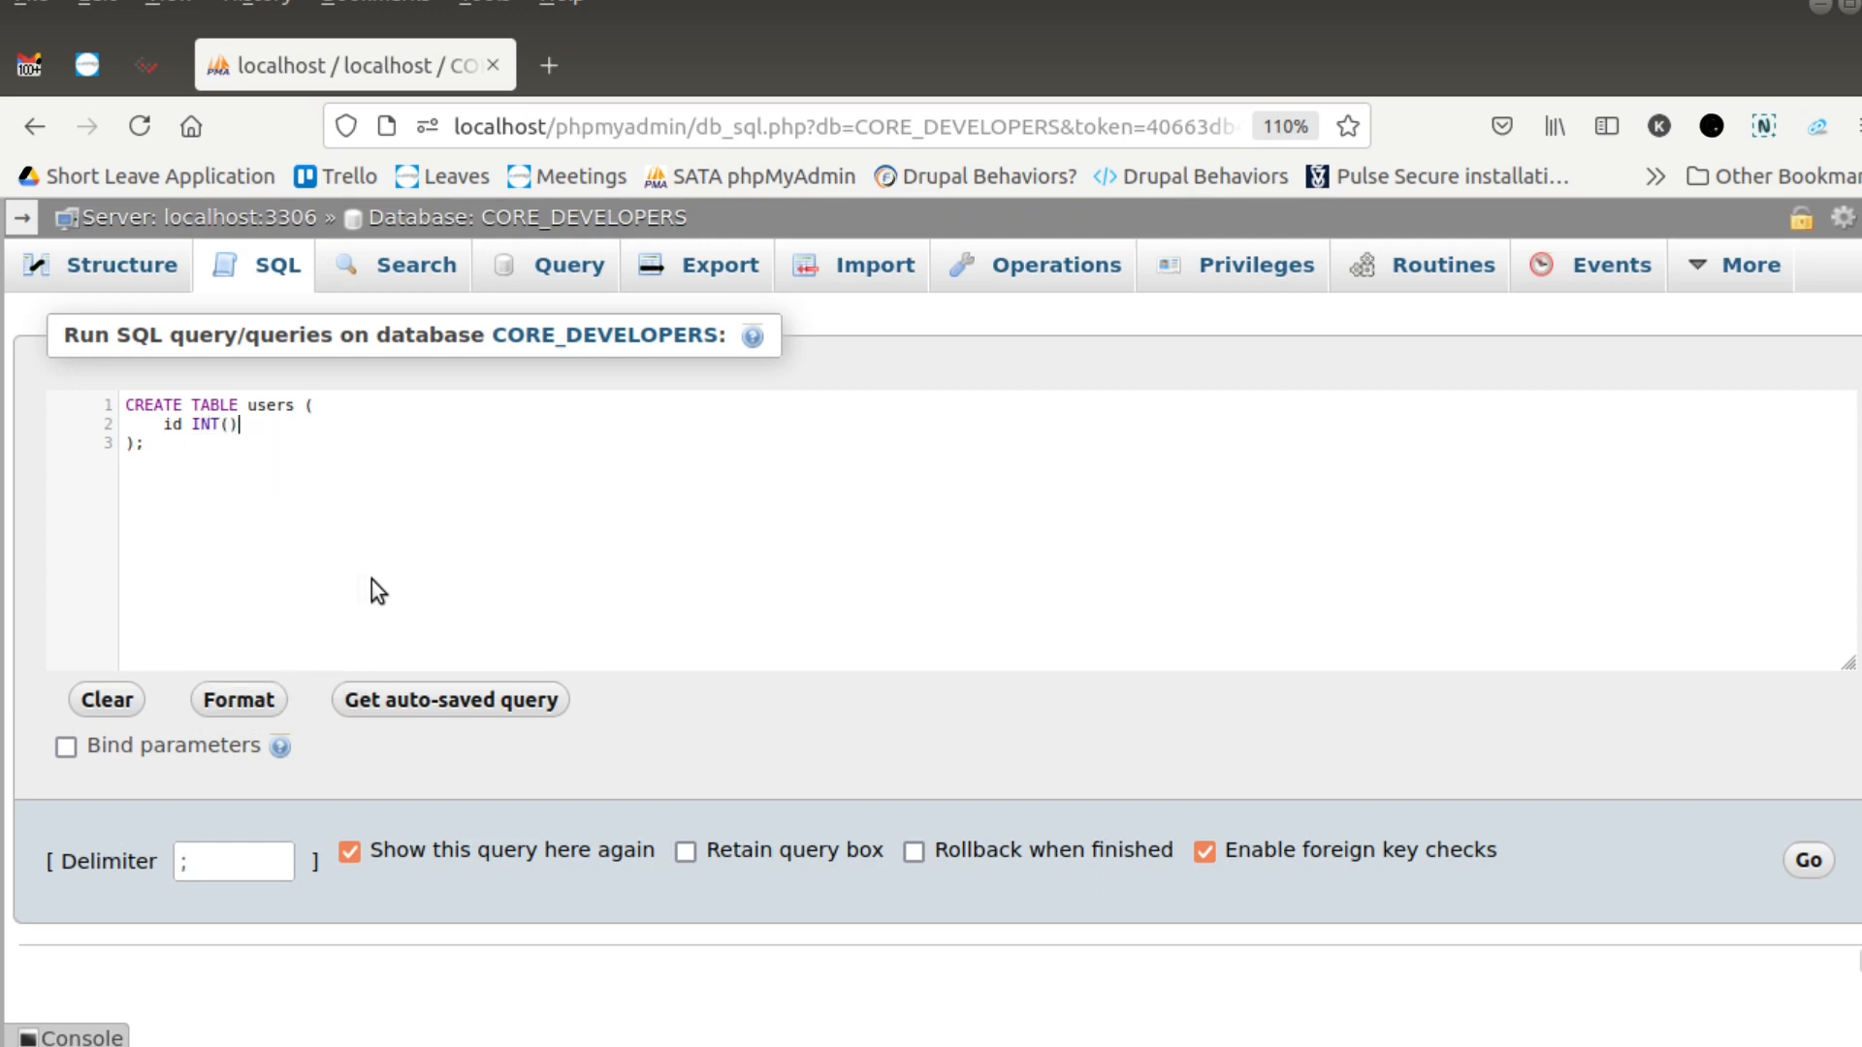
pyautogui.press('Left')
pyautogui.write('10')
pyautogui.press('Right')
pyautogui.write('NOT NULL,')
pyautogui.press('Return')
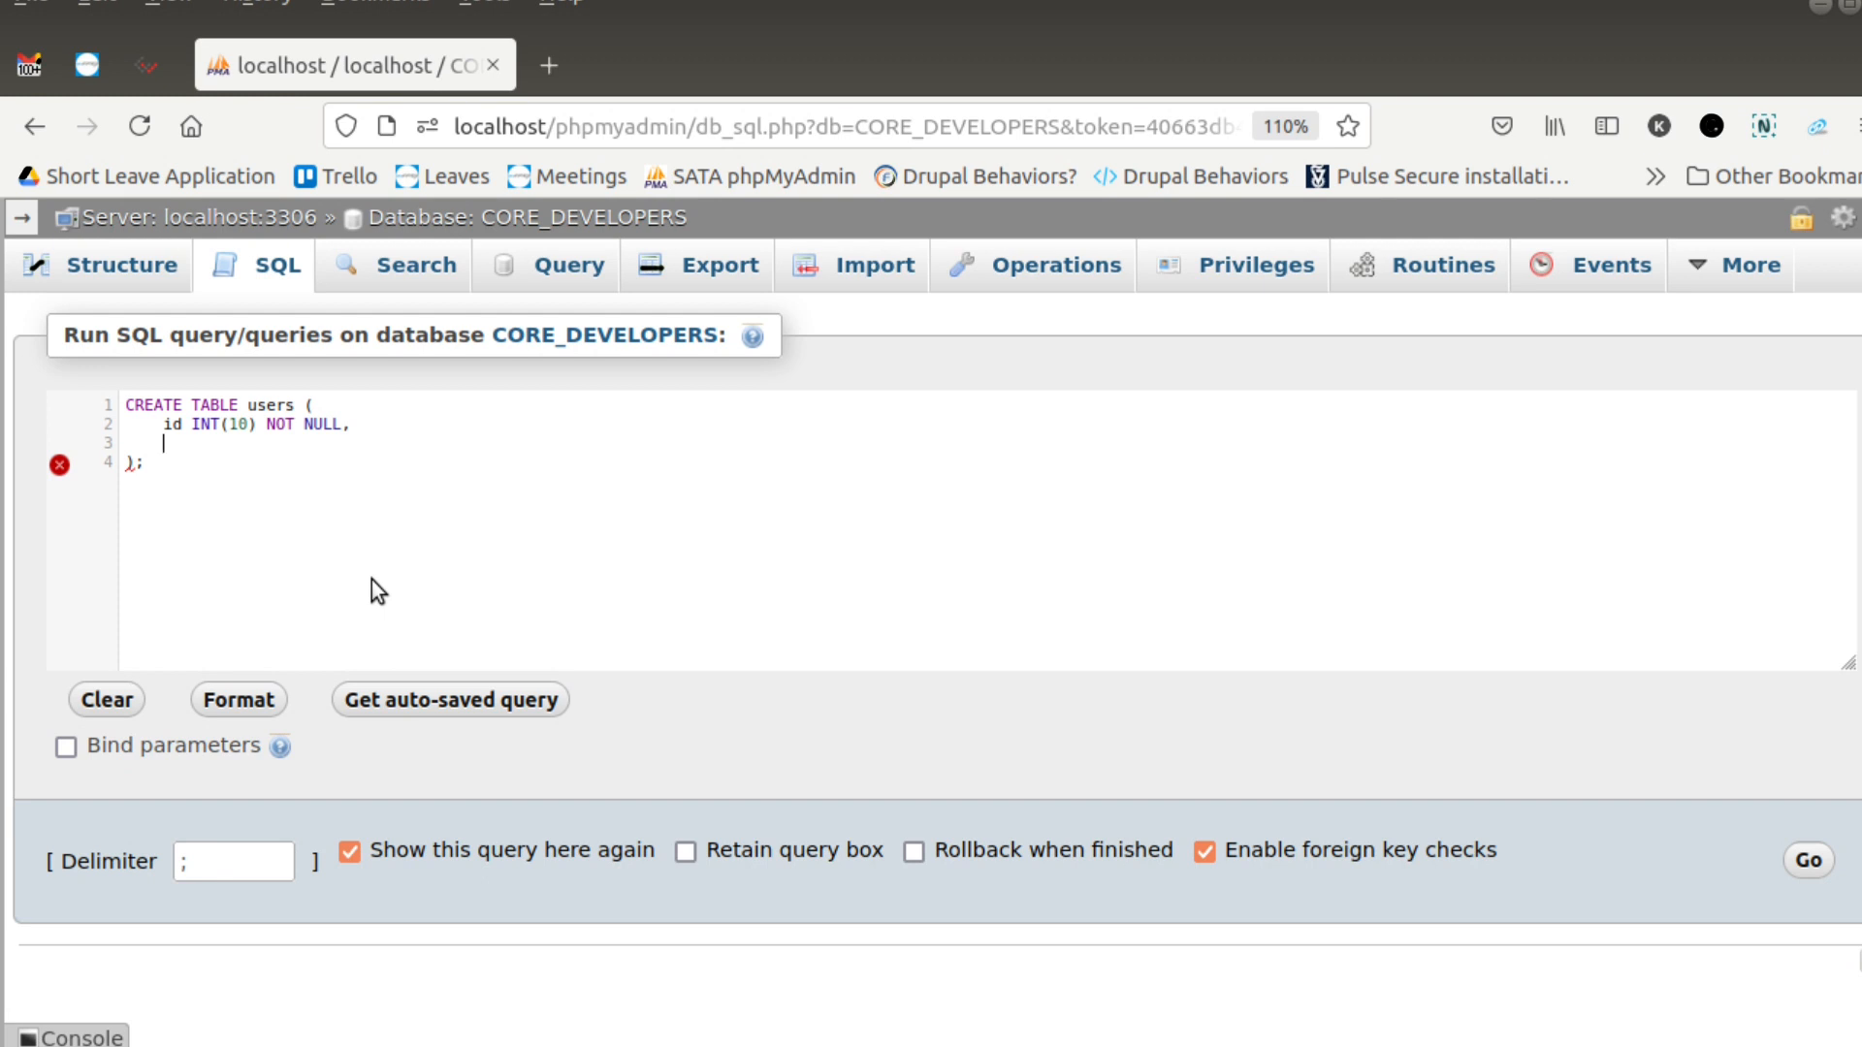
# - Add the column name VARCHAR(100) NULL to the users table definition, followed by a comma and a new line
pyautogui.write('name VARCHAR(')
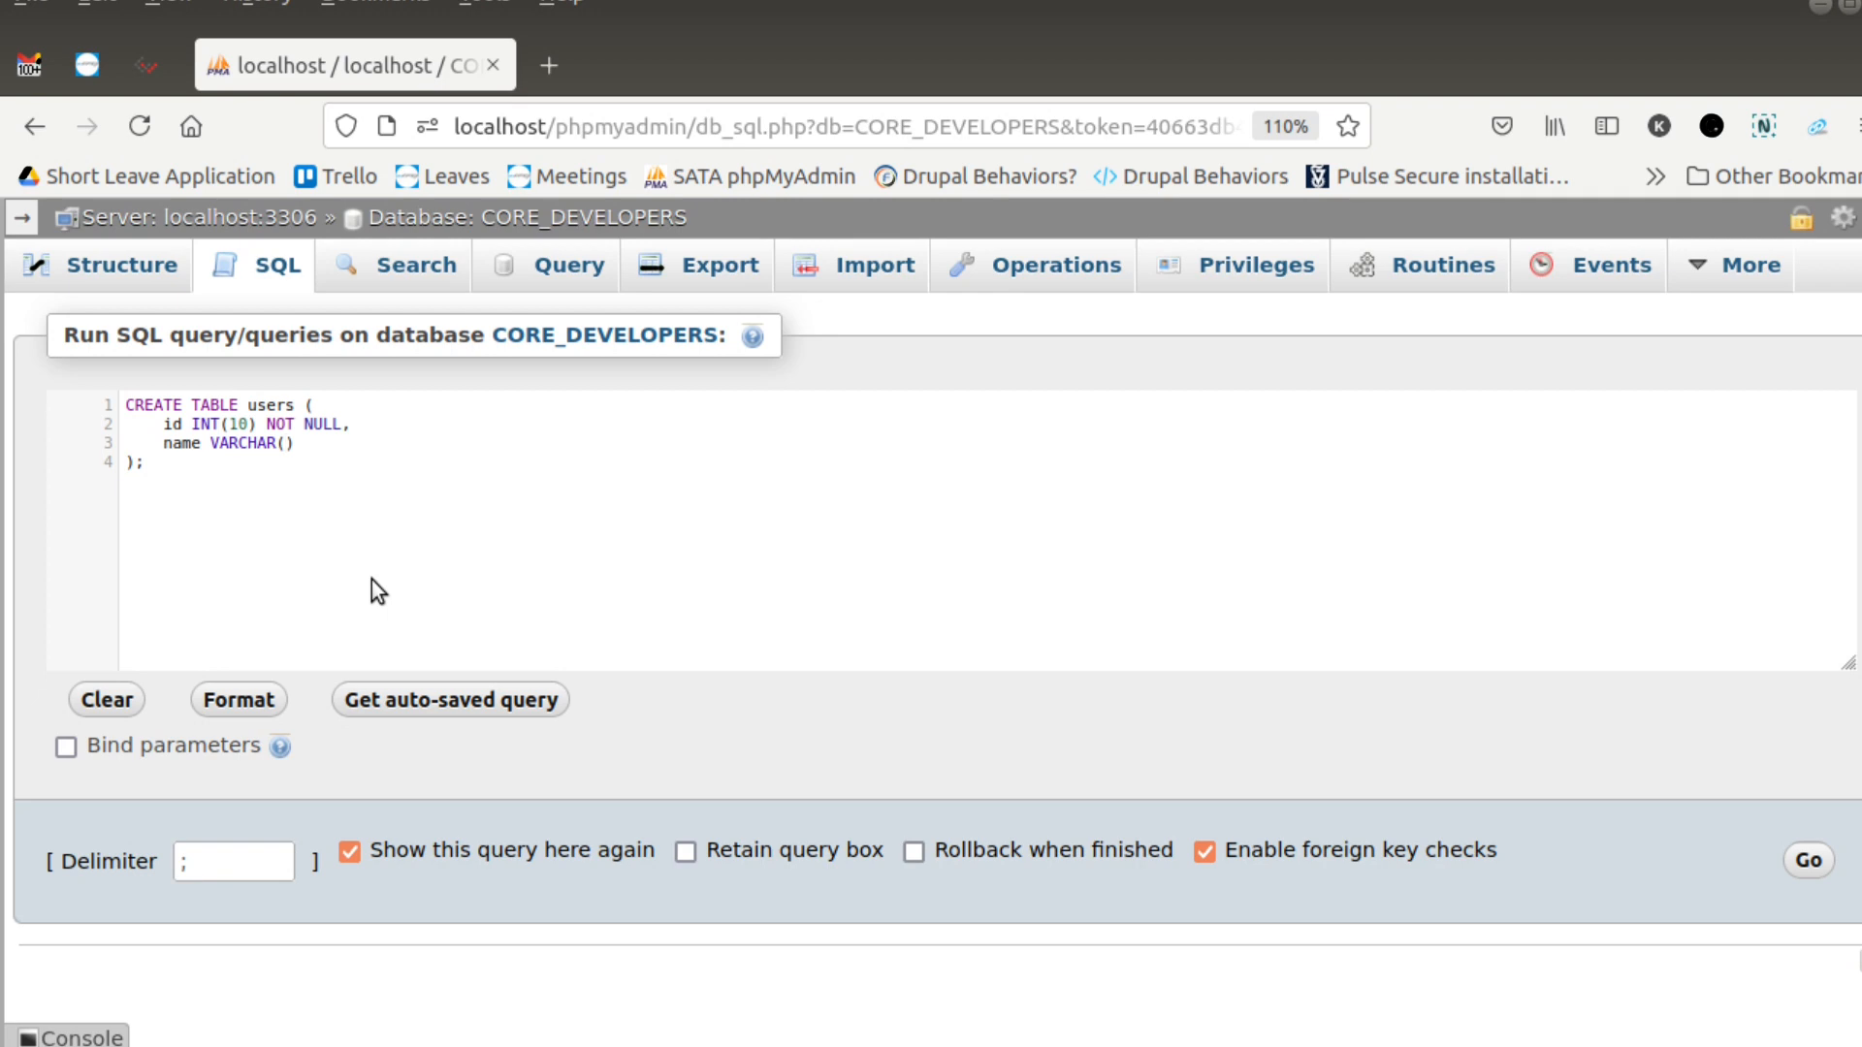
pyautogui.write('100) NULL,')
pyautogui.press('Return')
# - Add the column email VARCHAR(100) NULL to the users table definition, followed by a comma and a new line
pyautogui.write('email var')
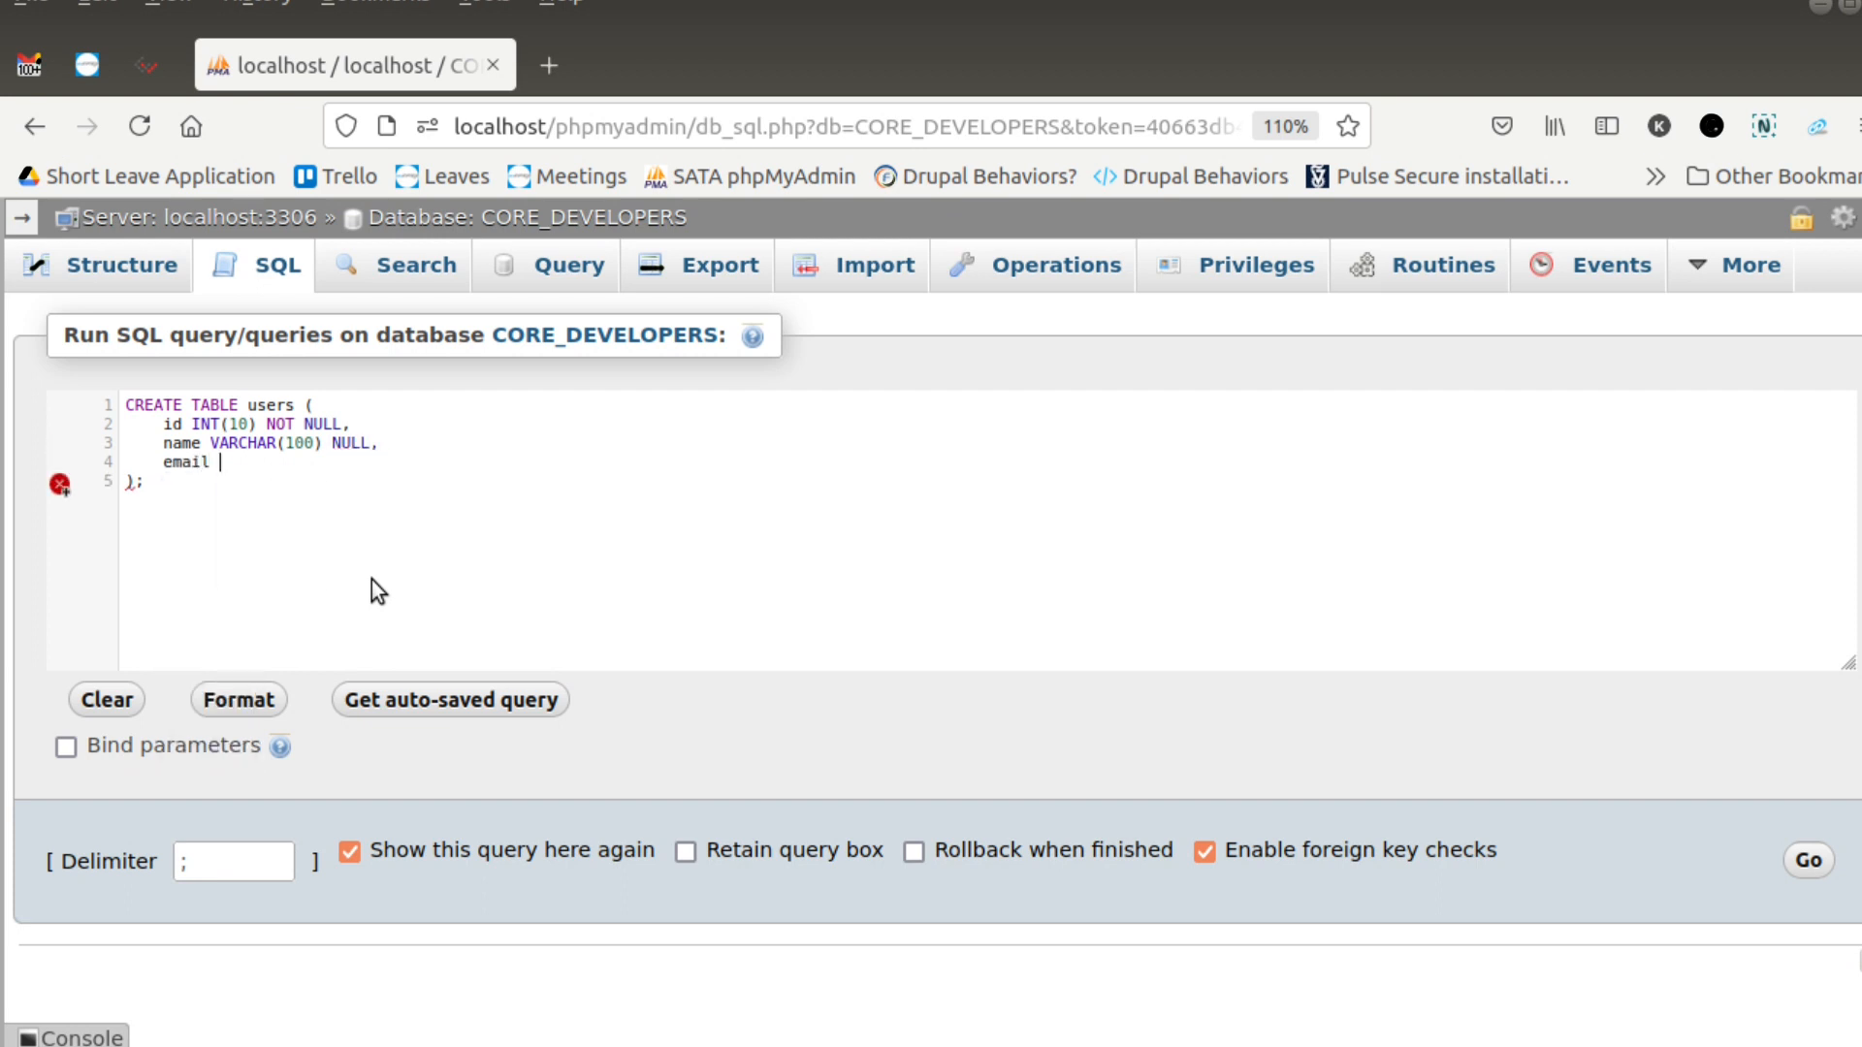
pyautogui.press('BackSpace')
pyautogui.press('BackSpace')
pyautogui.press('BackSpace')
pyautogui.write('VAR')
pyautogui.write('CHAR(')
pyautogui.write('100)')
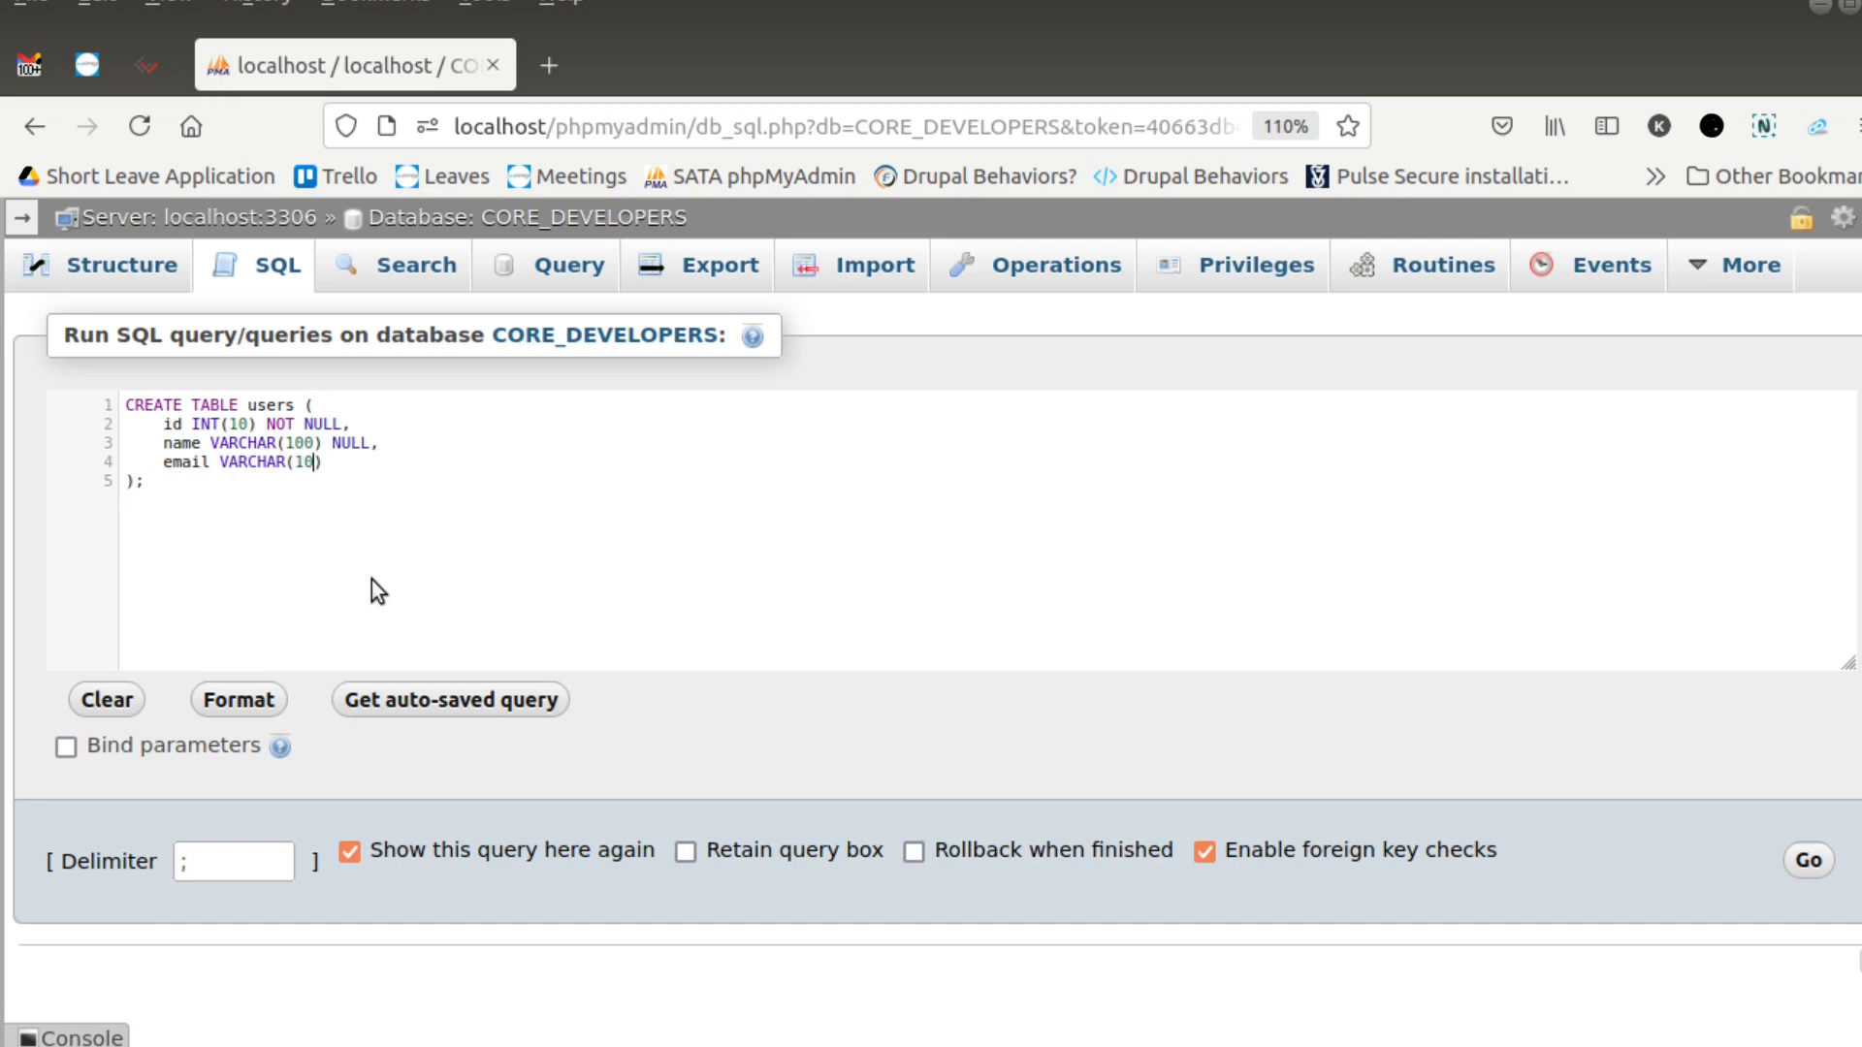
pyautogui.write(' NULL,')
pyautogui.press('Return')
# - Add the last column password VARCHAR(100) NULL to the users table definition, without a trailing comma
pyautogui.write('pas')
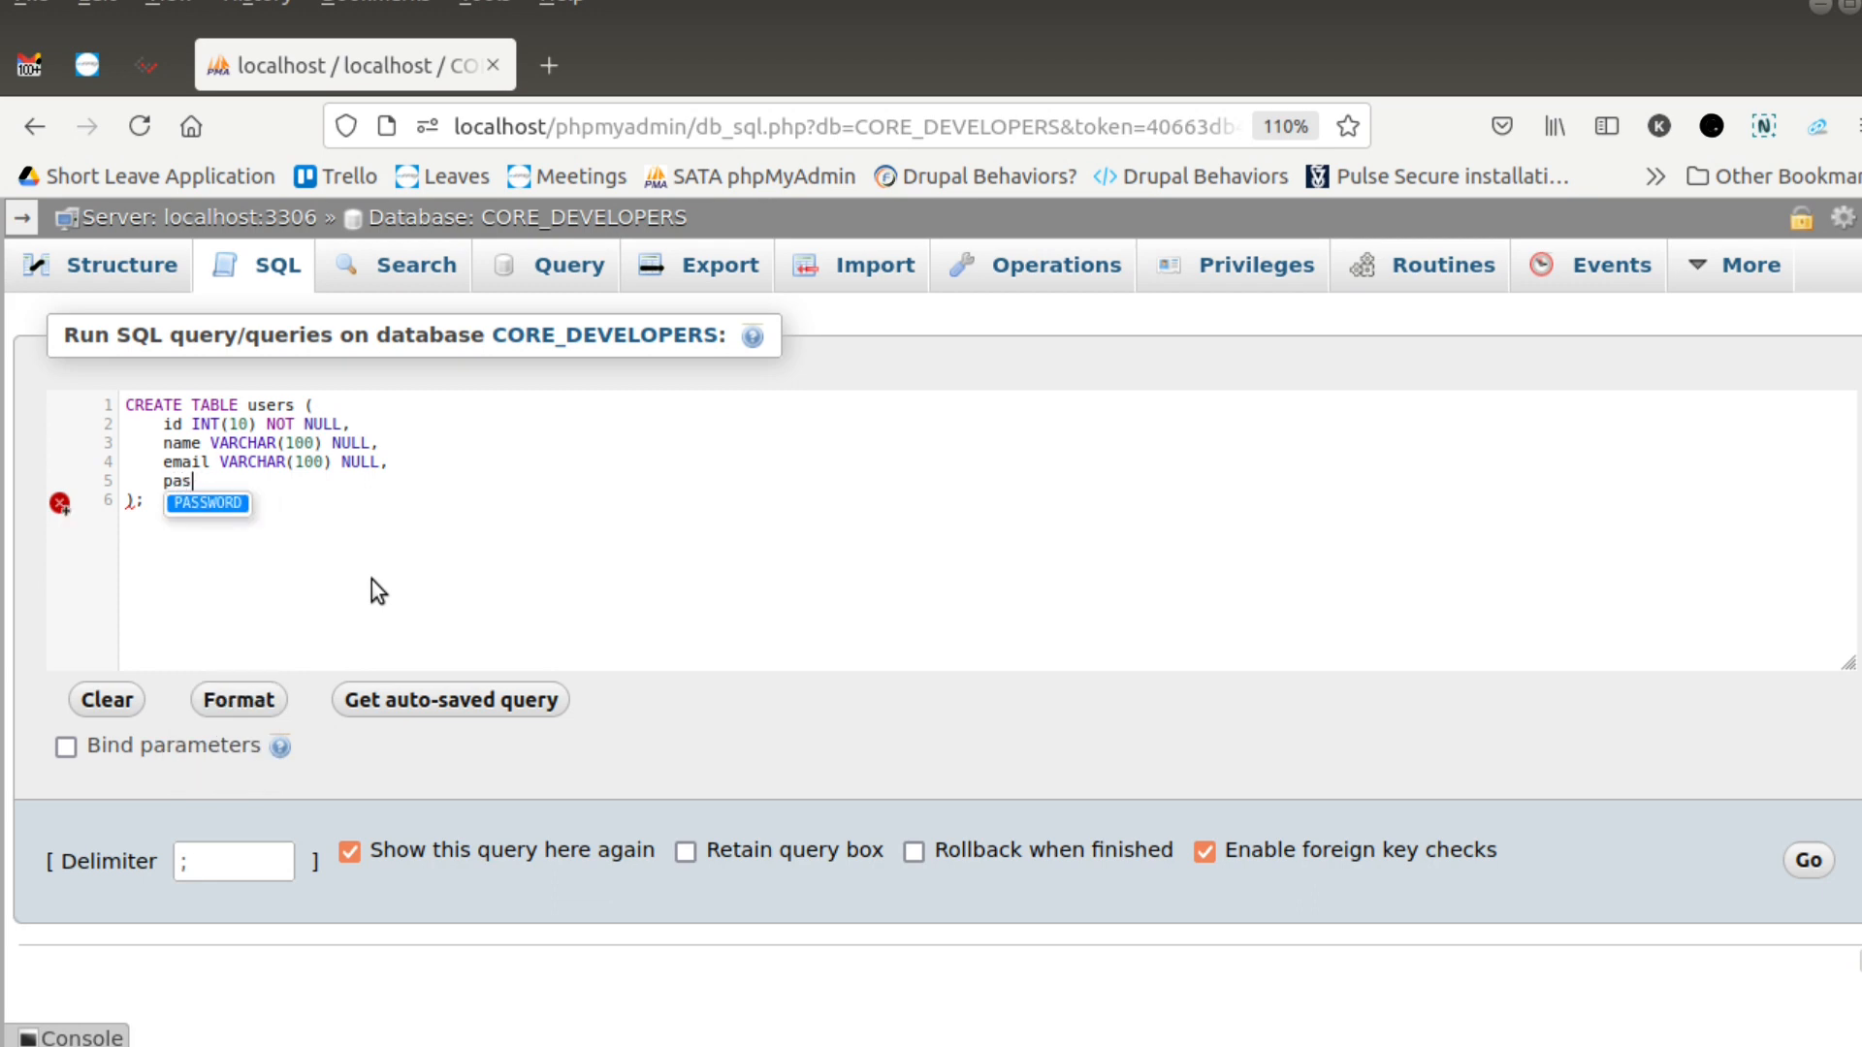
pyautogui.press('Return')
pyautogui.press('BackSpace')
pyautogui.press('BackSpace')
pyautogui.press('BackSpace')
pyautogui.press('BackSpace')
pyautogui.press('BackSpace')
pyautogui.press('BackSpace')
pyautogui.press('BackSpace')
pyautogui.press('BackSpace')
pyautogui.write('pa')
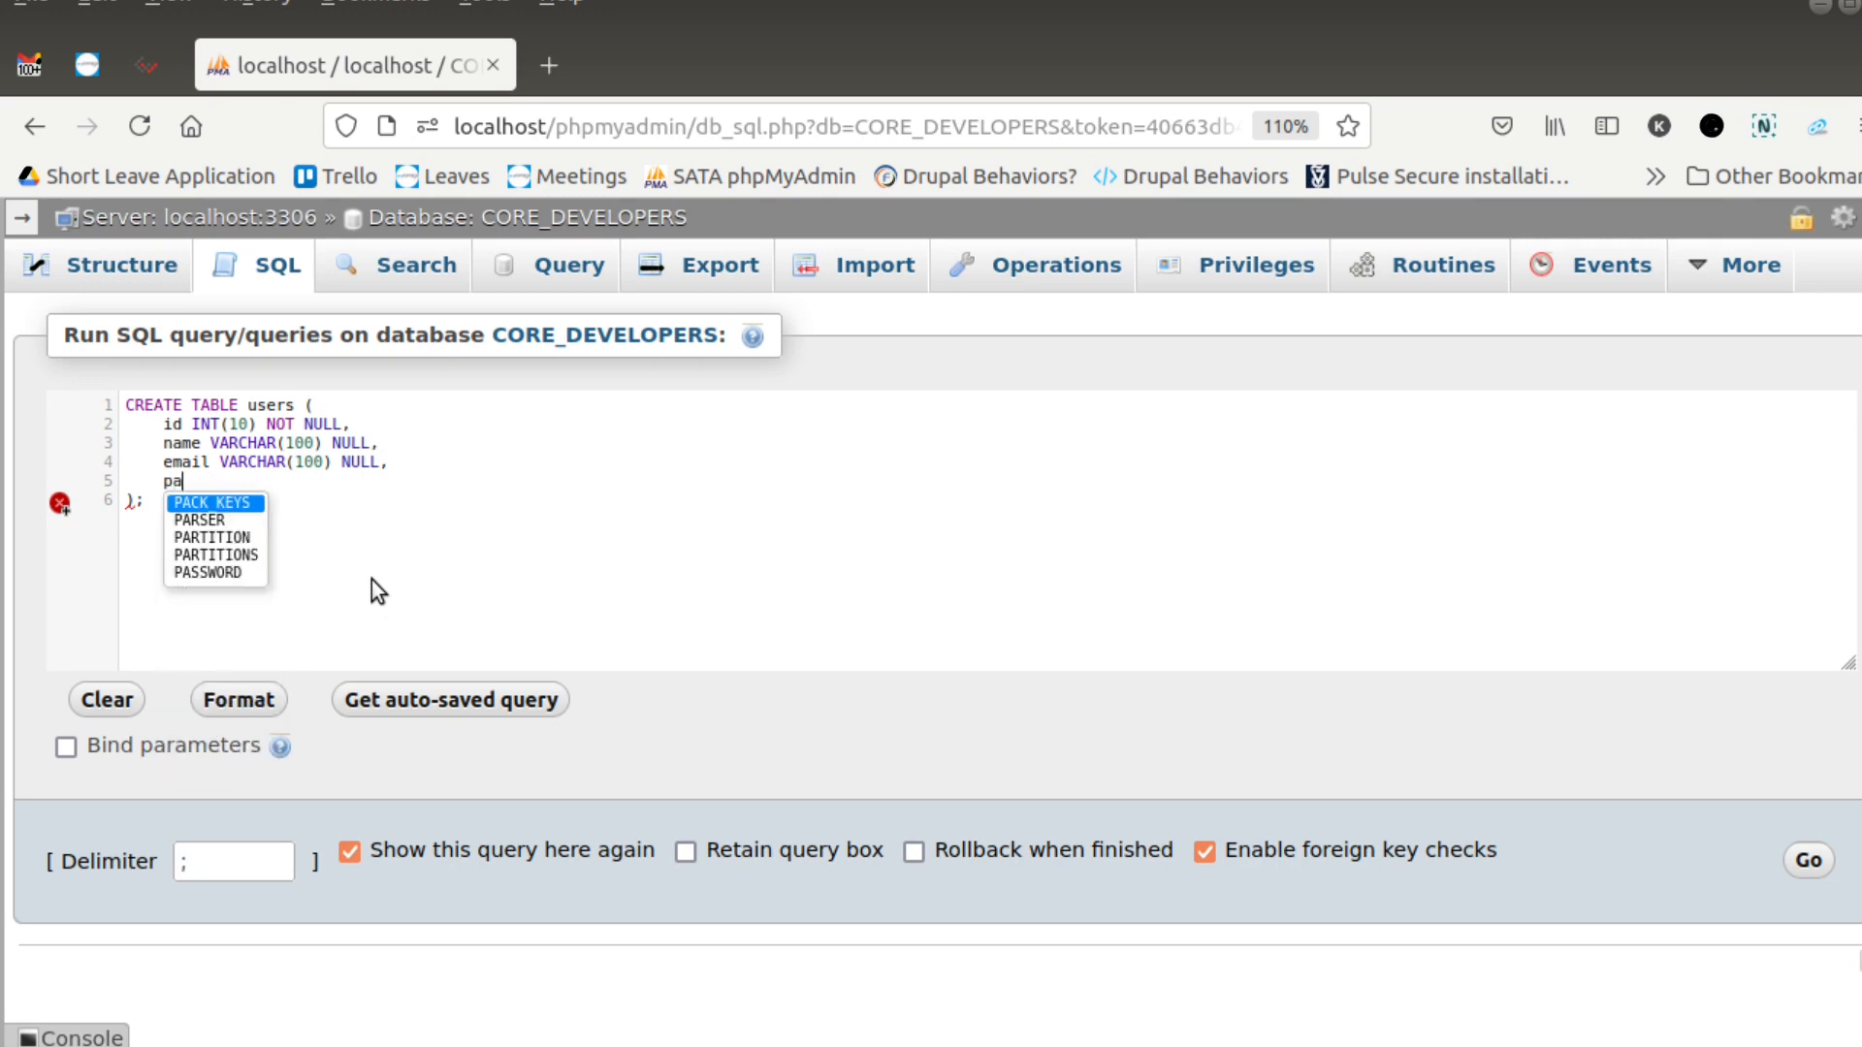
pyautogui.write('ssword')
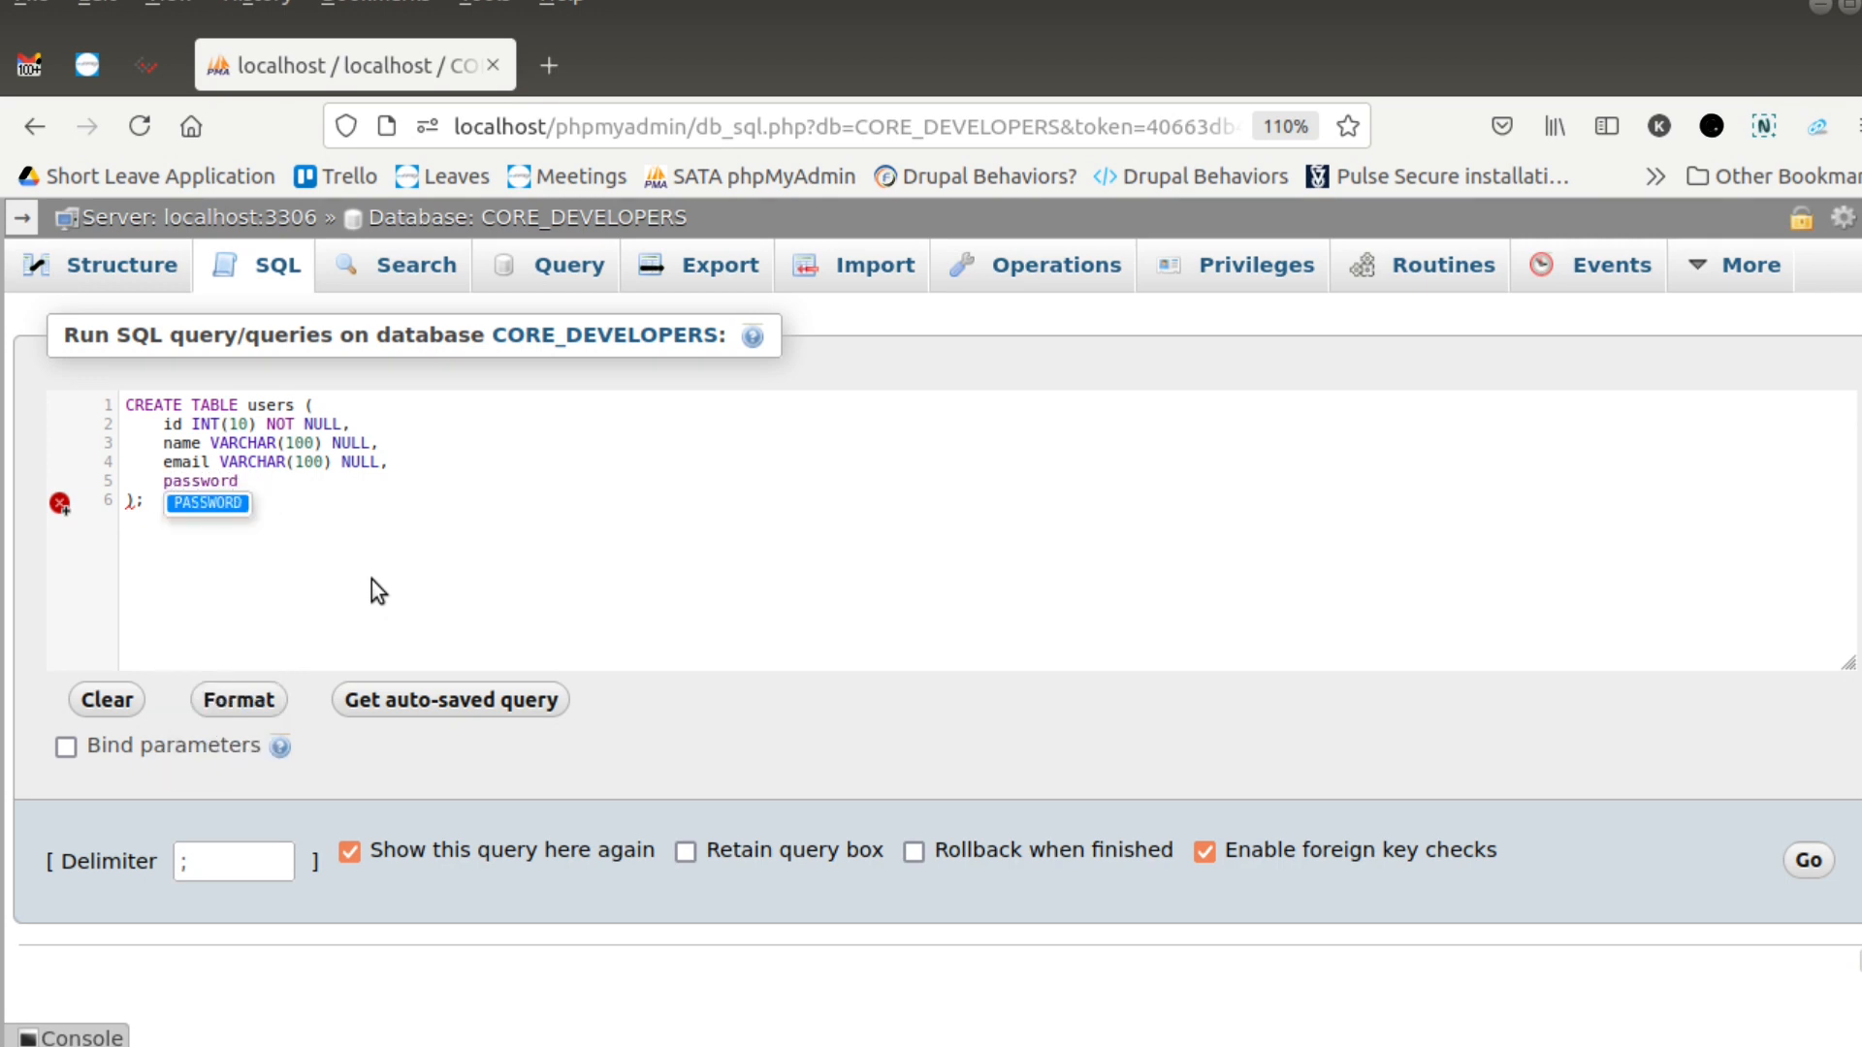
pyautogui.write(' VARCHAR')
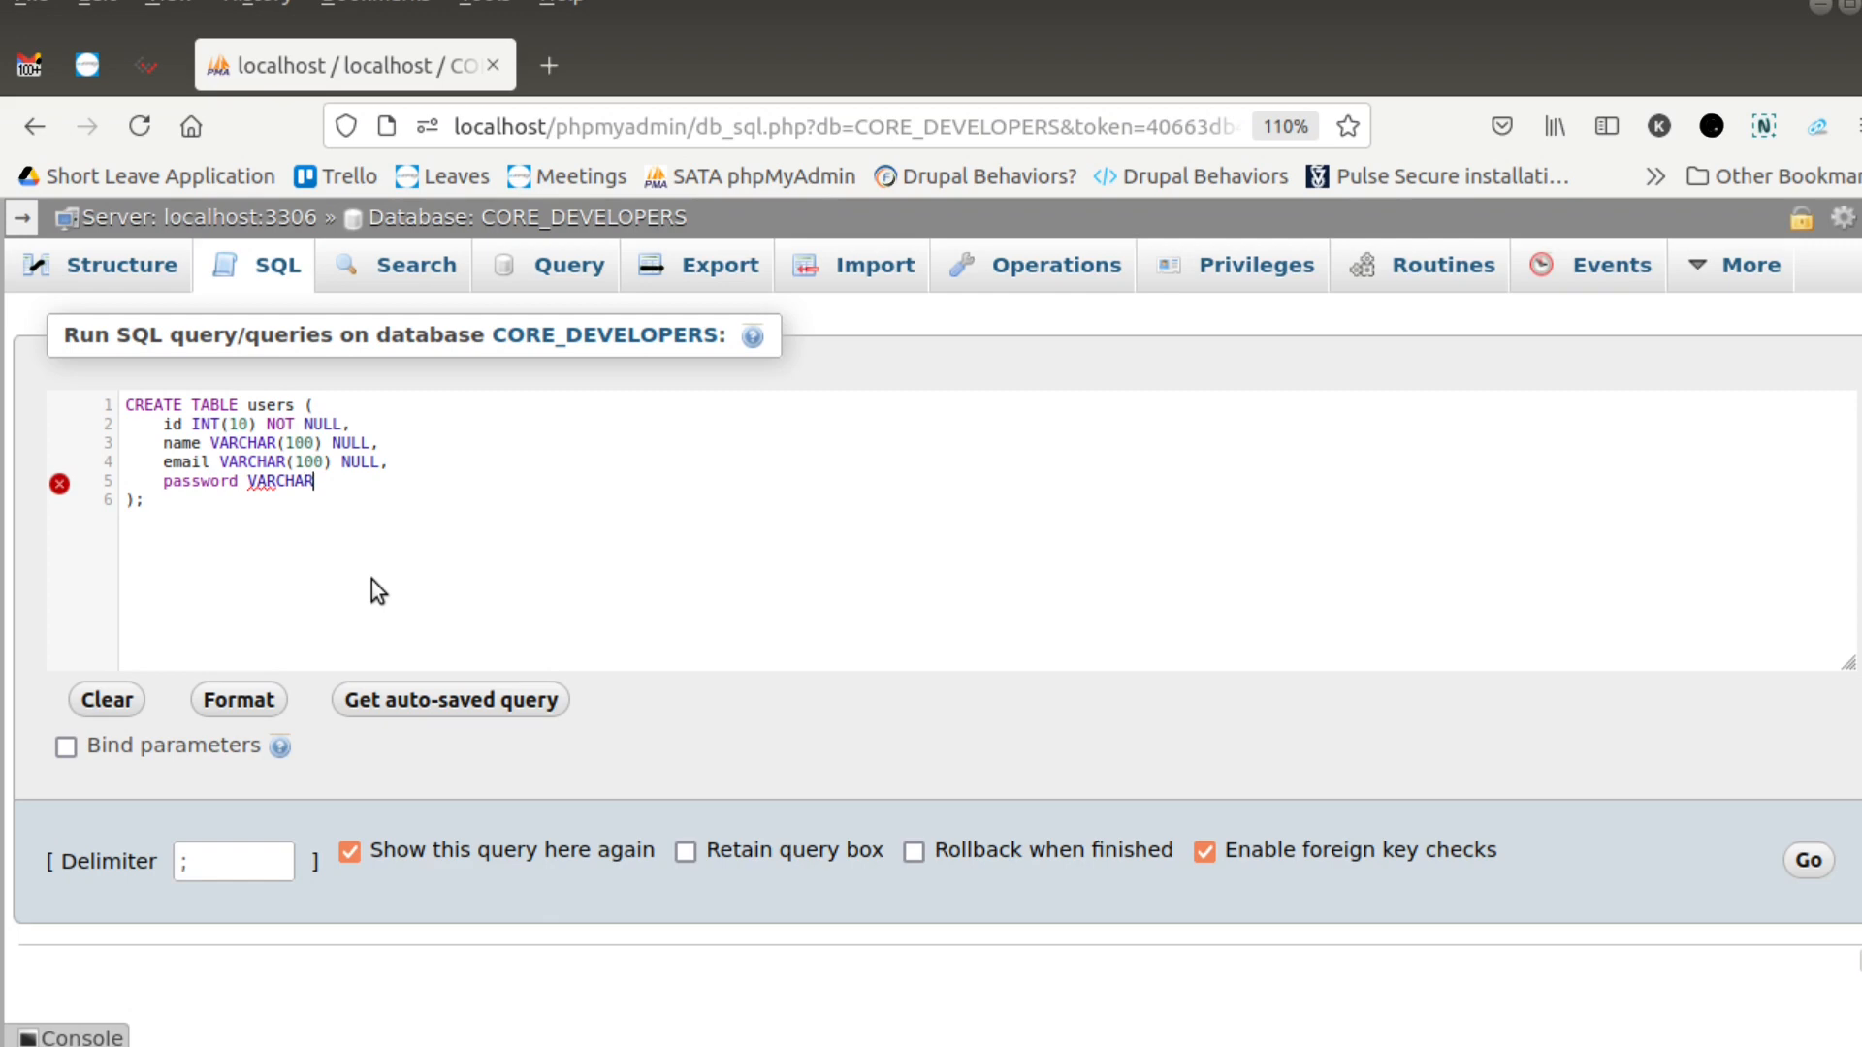
pyautogui.write('(100) NULL')
# - Copy the complete CREATE TABLE users statement, run it, and open the database's table list
pyautogui.hotkey('ctrl', 'a')
pyautogui.hotkey('ctrl', 'c')
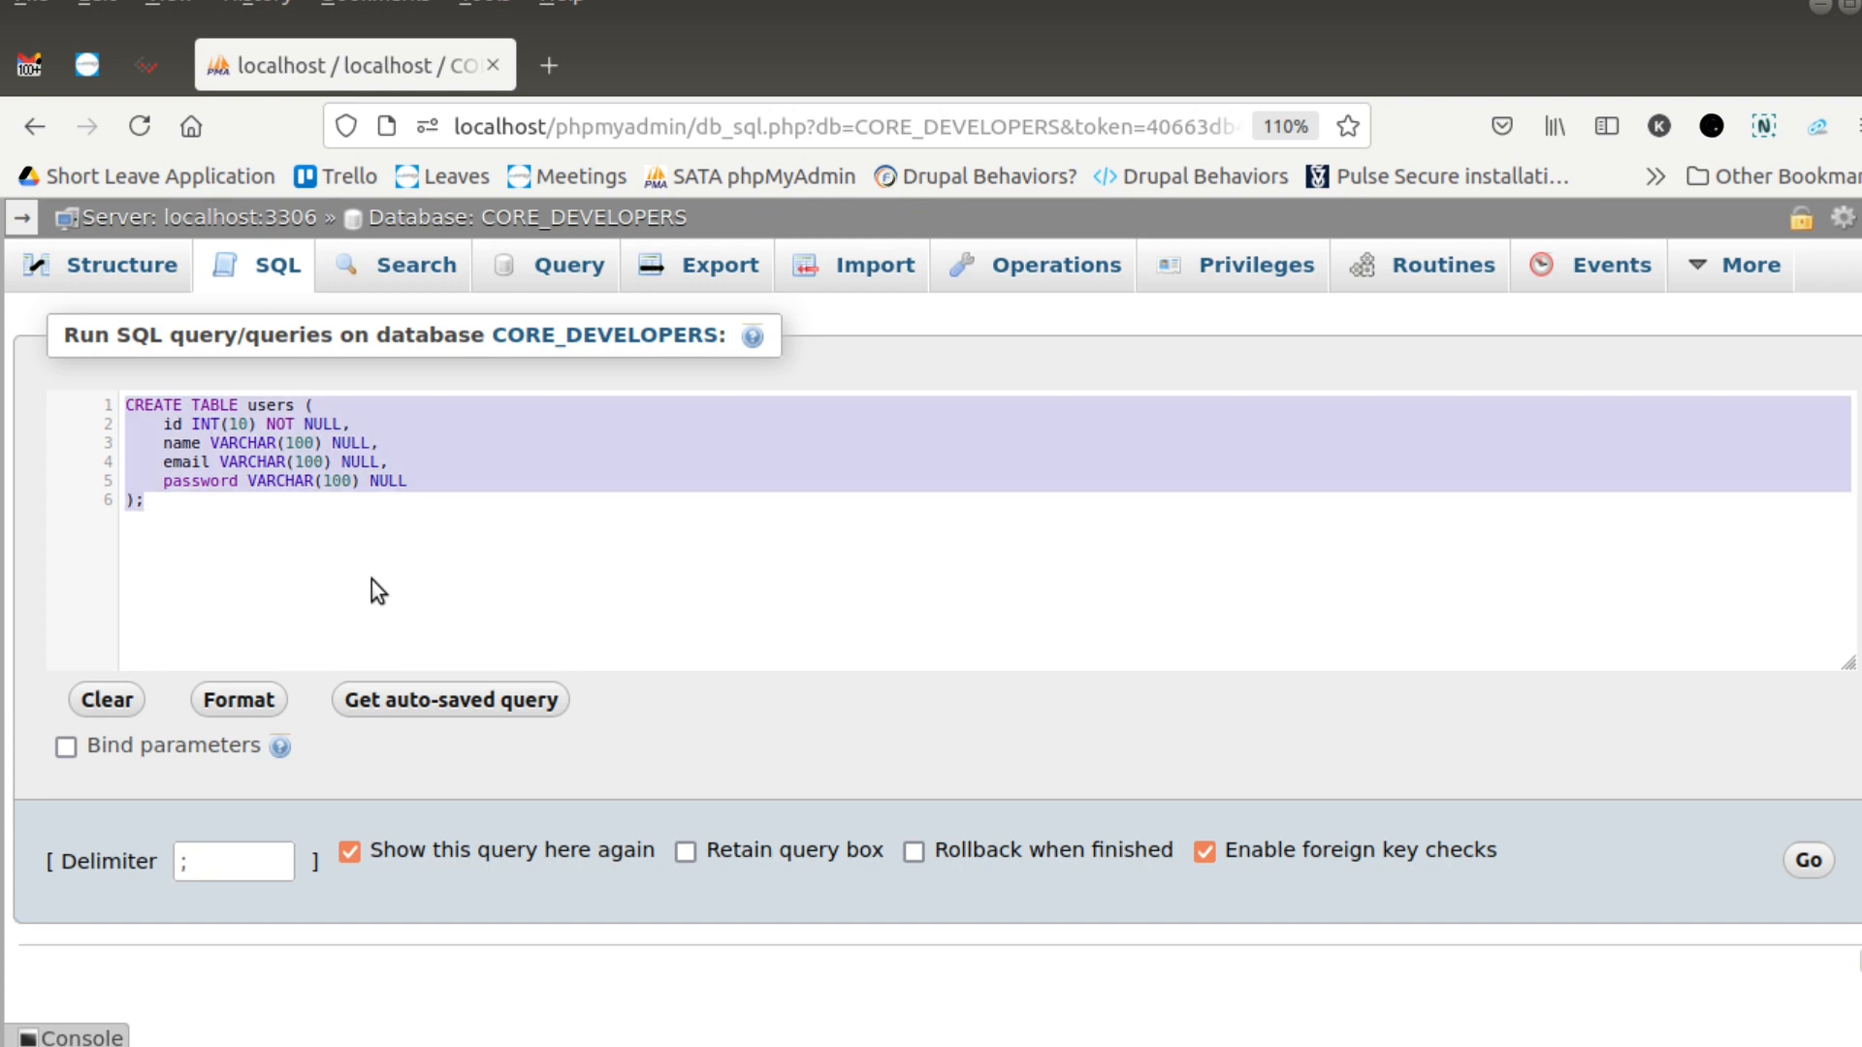
pyautogui.click(299, 537)
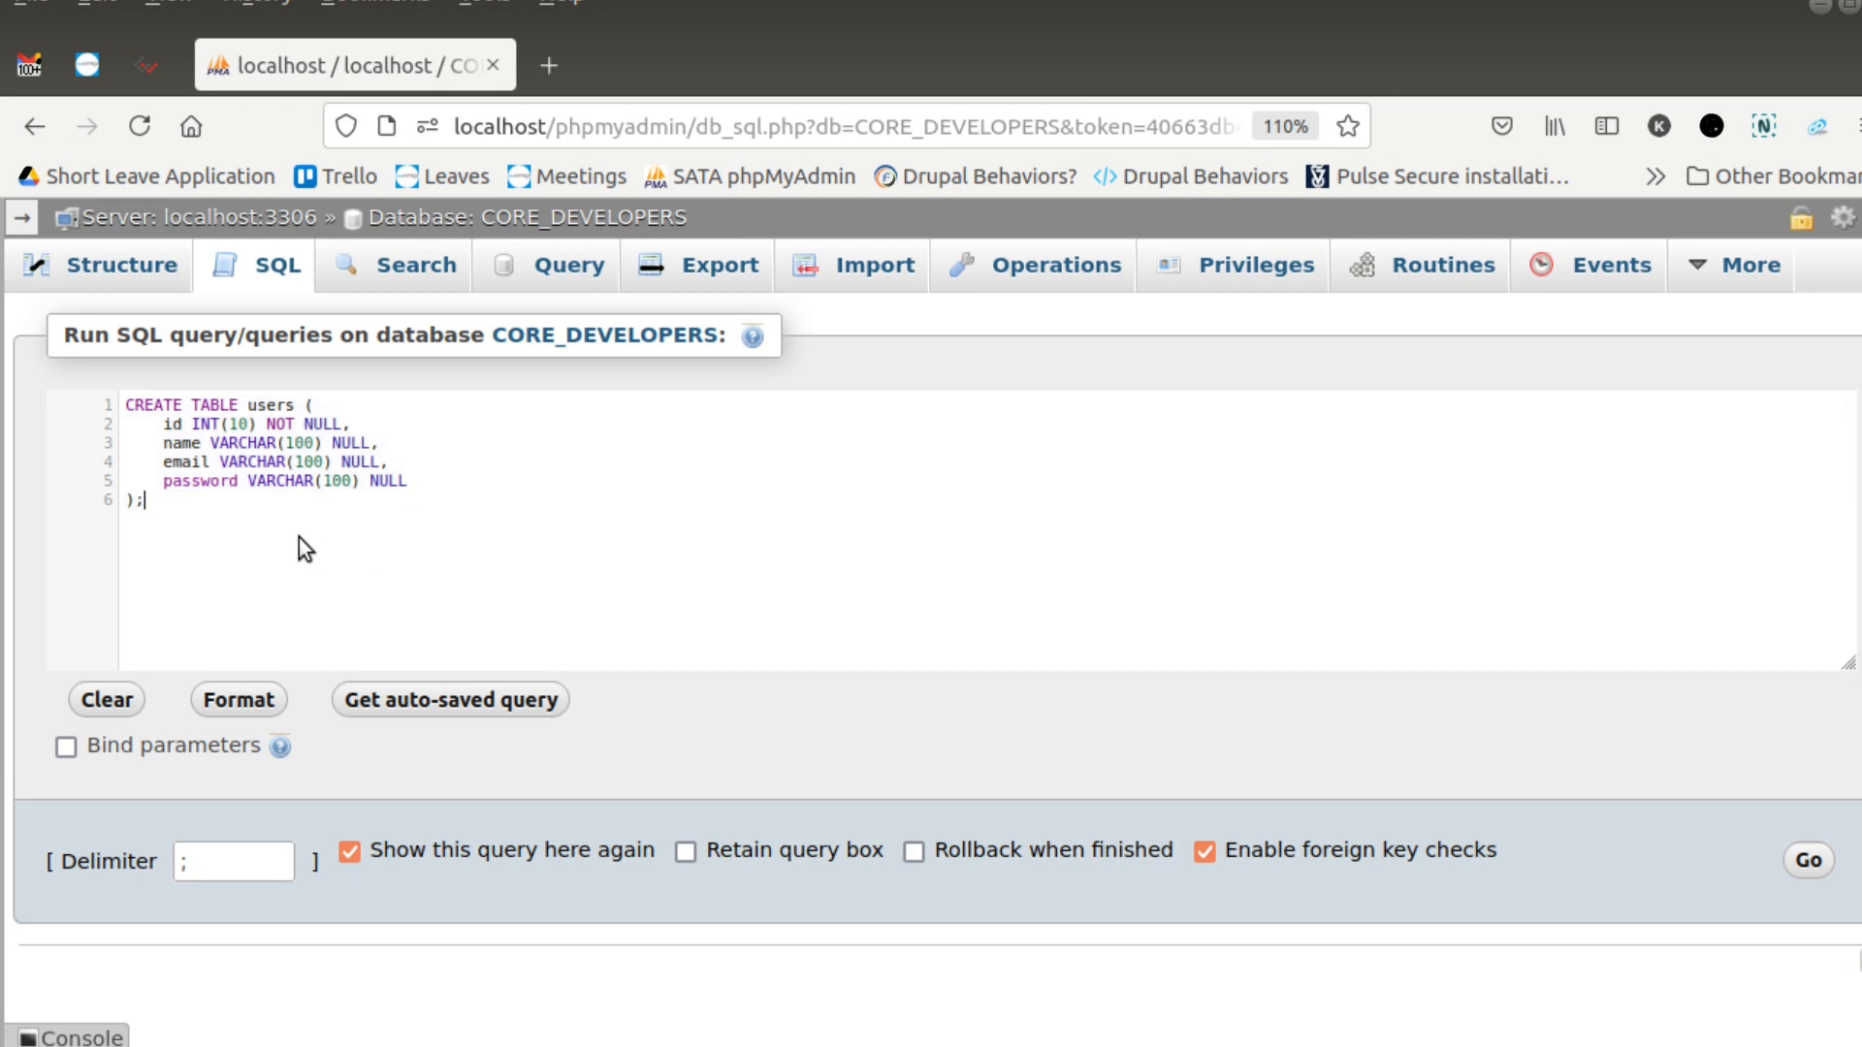
pyautogui.click(1807, 862)
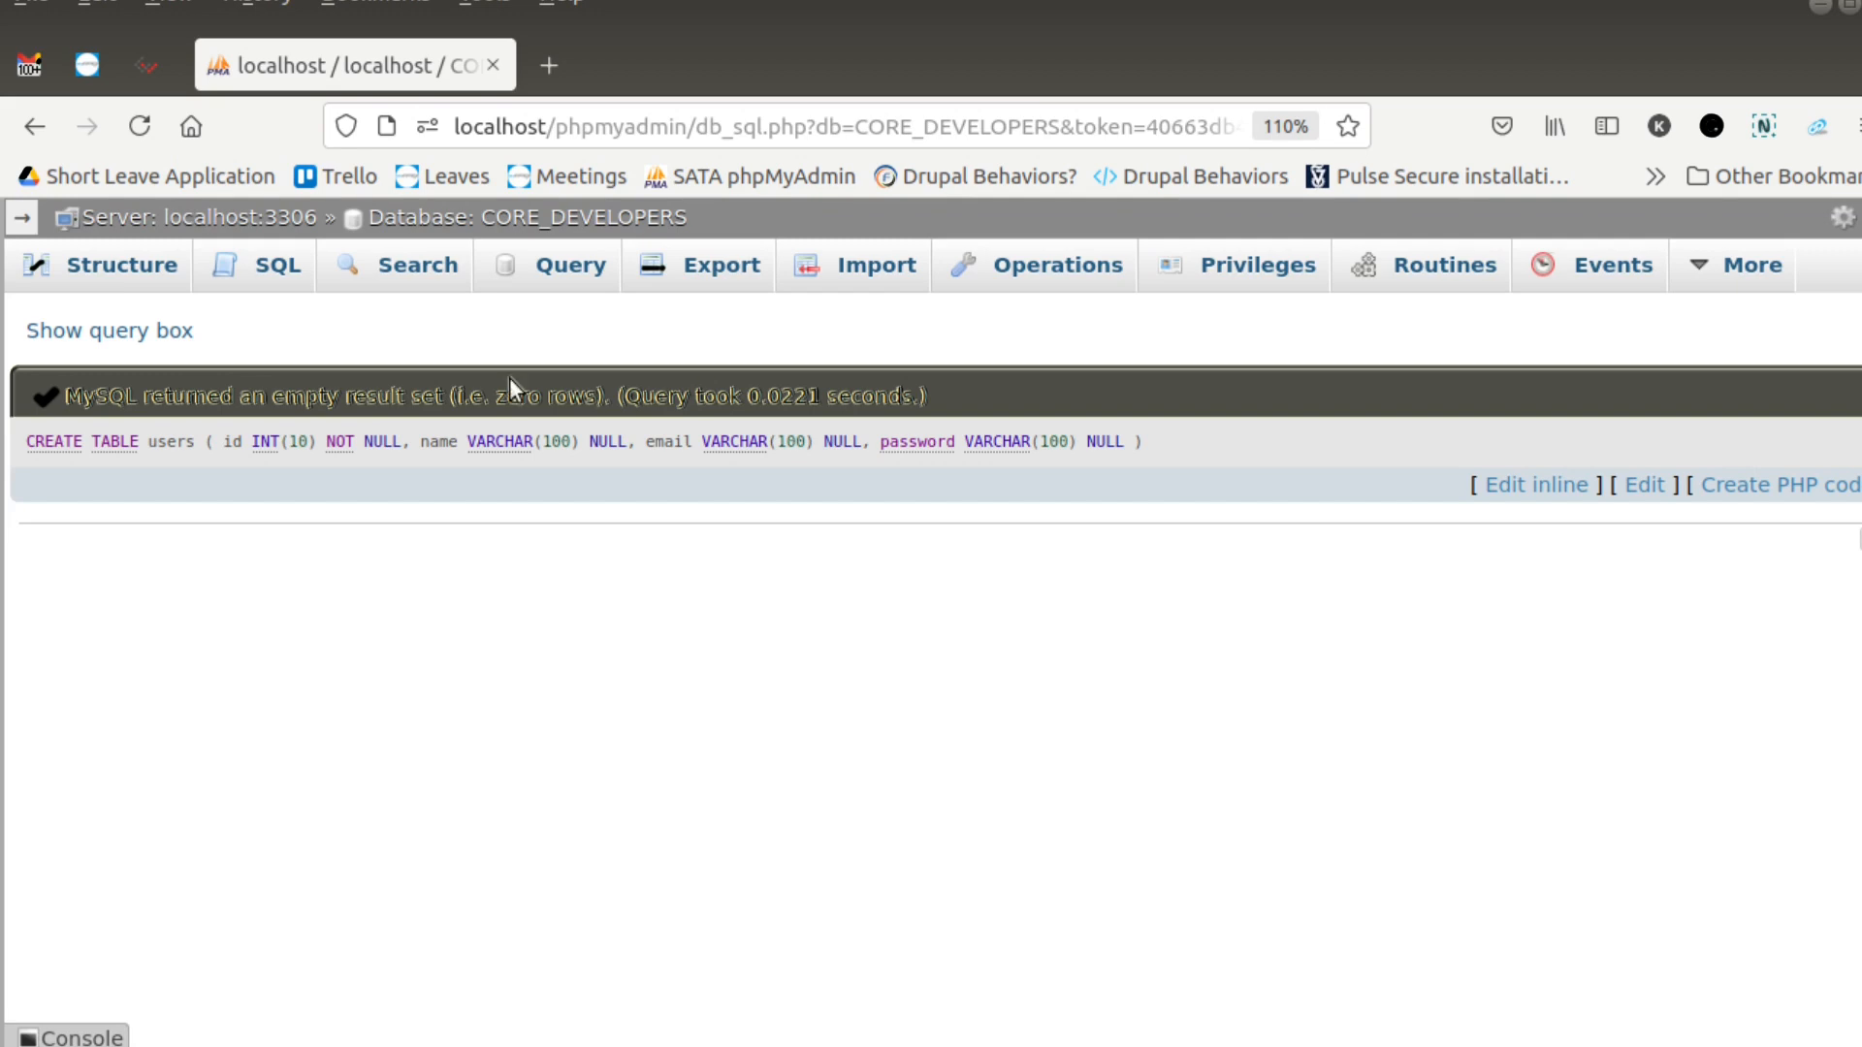
pyautogui.click(145, 281)
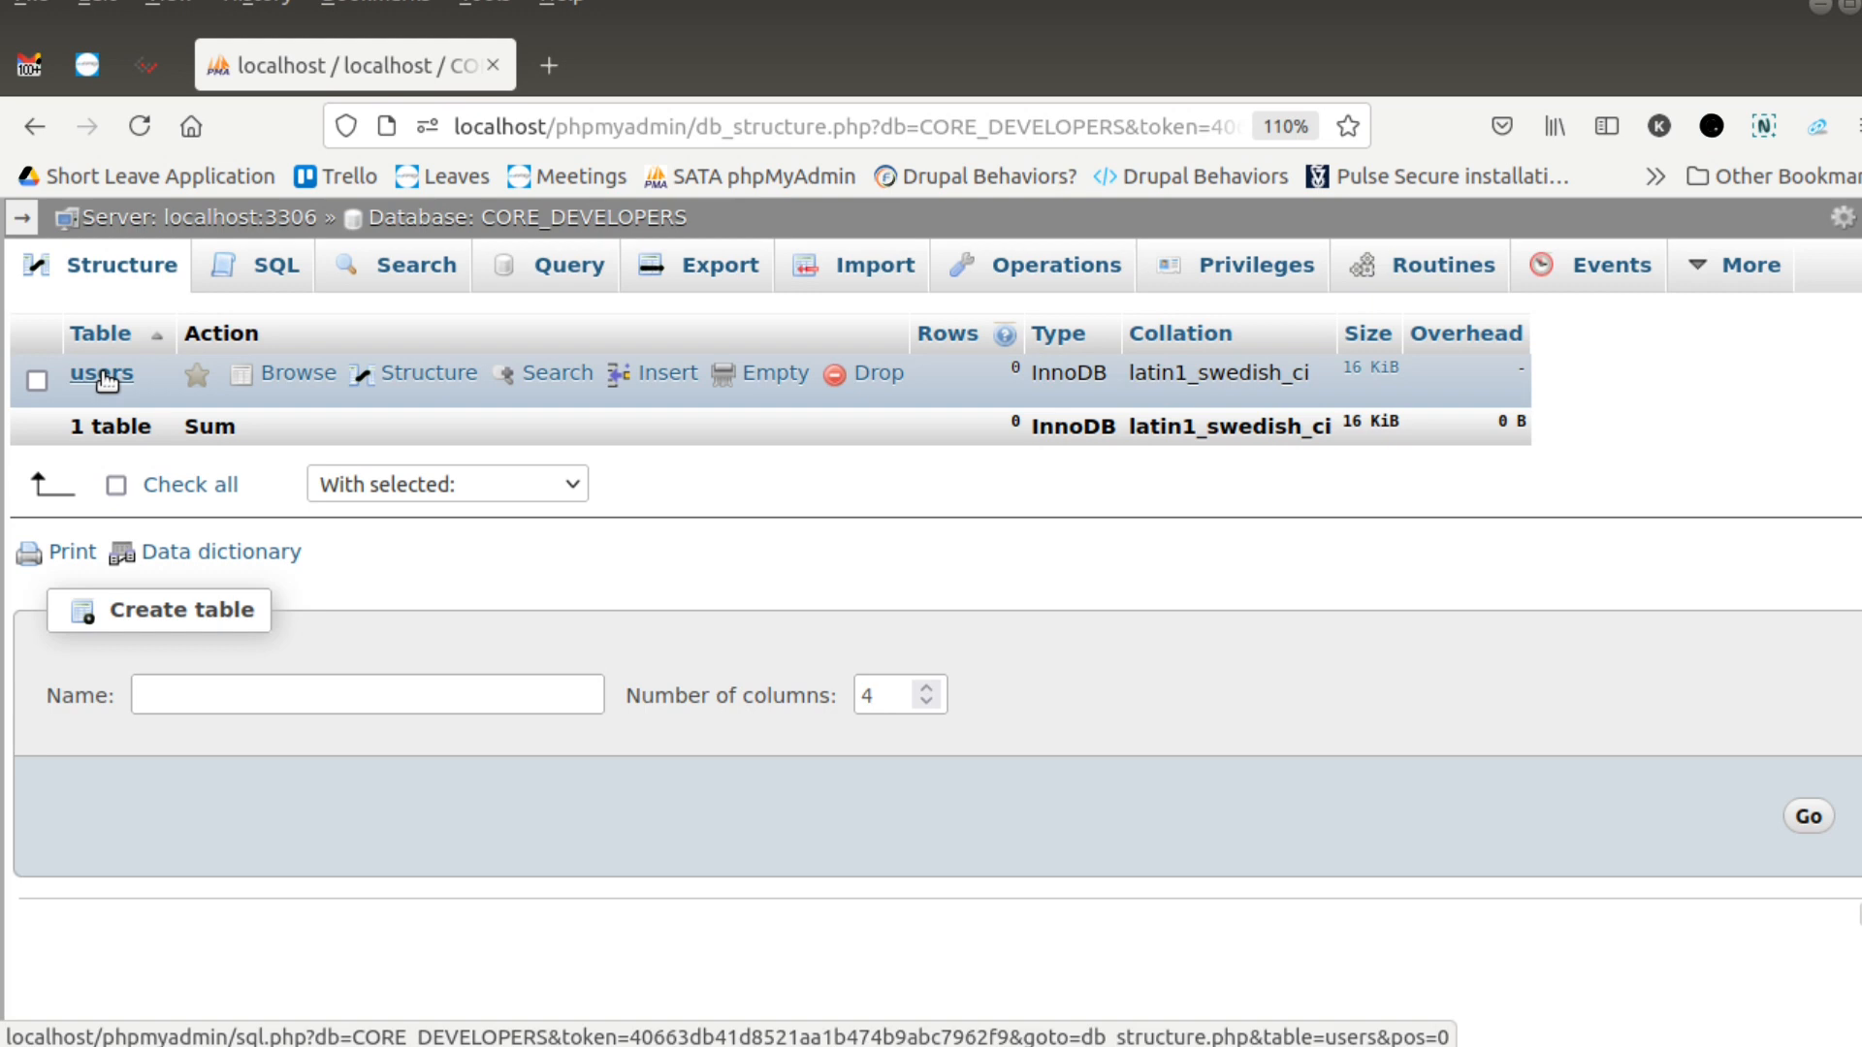
# - Paste the copied CREATE TABLE users statement into a new database query, run it again, and read the server's response
pyautogui.click(271, 277)
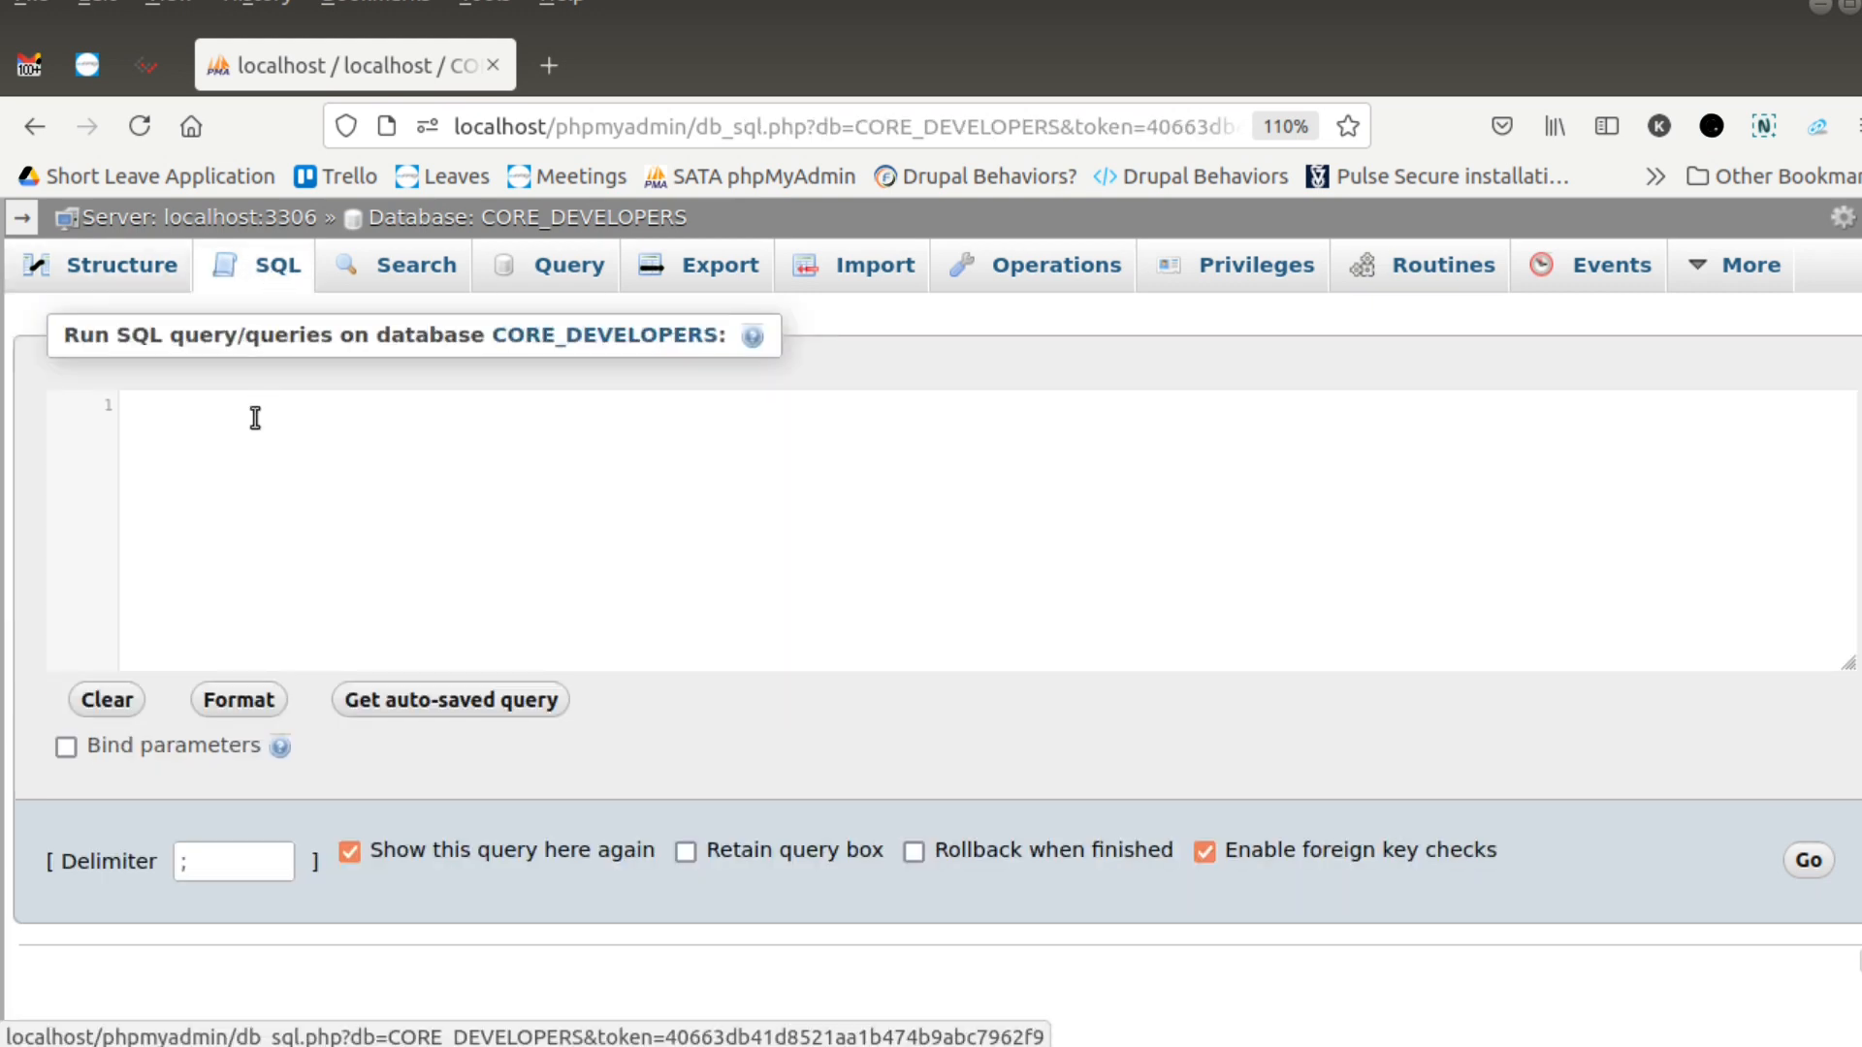
pyautogui.hotkey('ctrl', 'v')
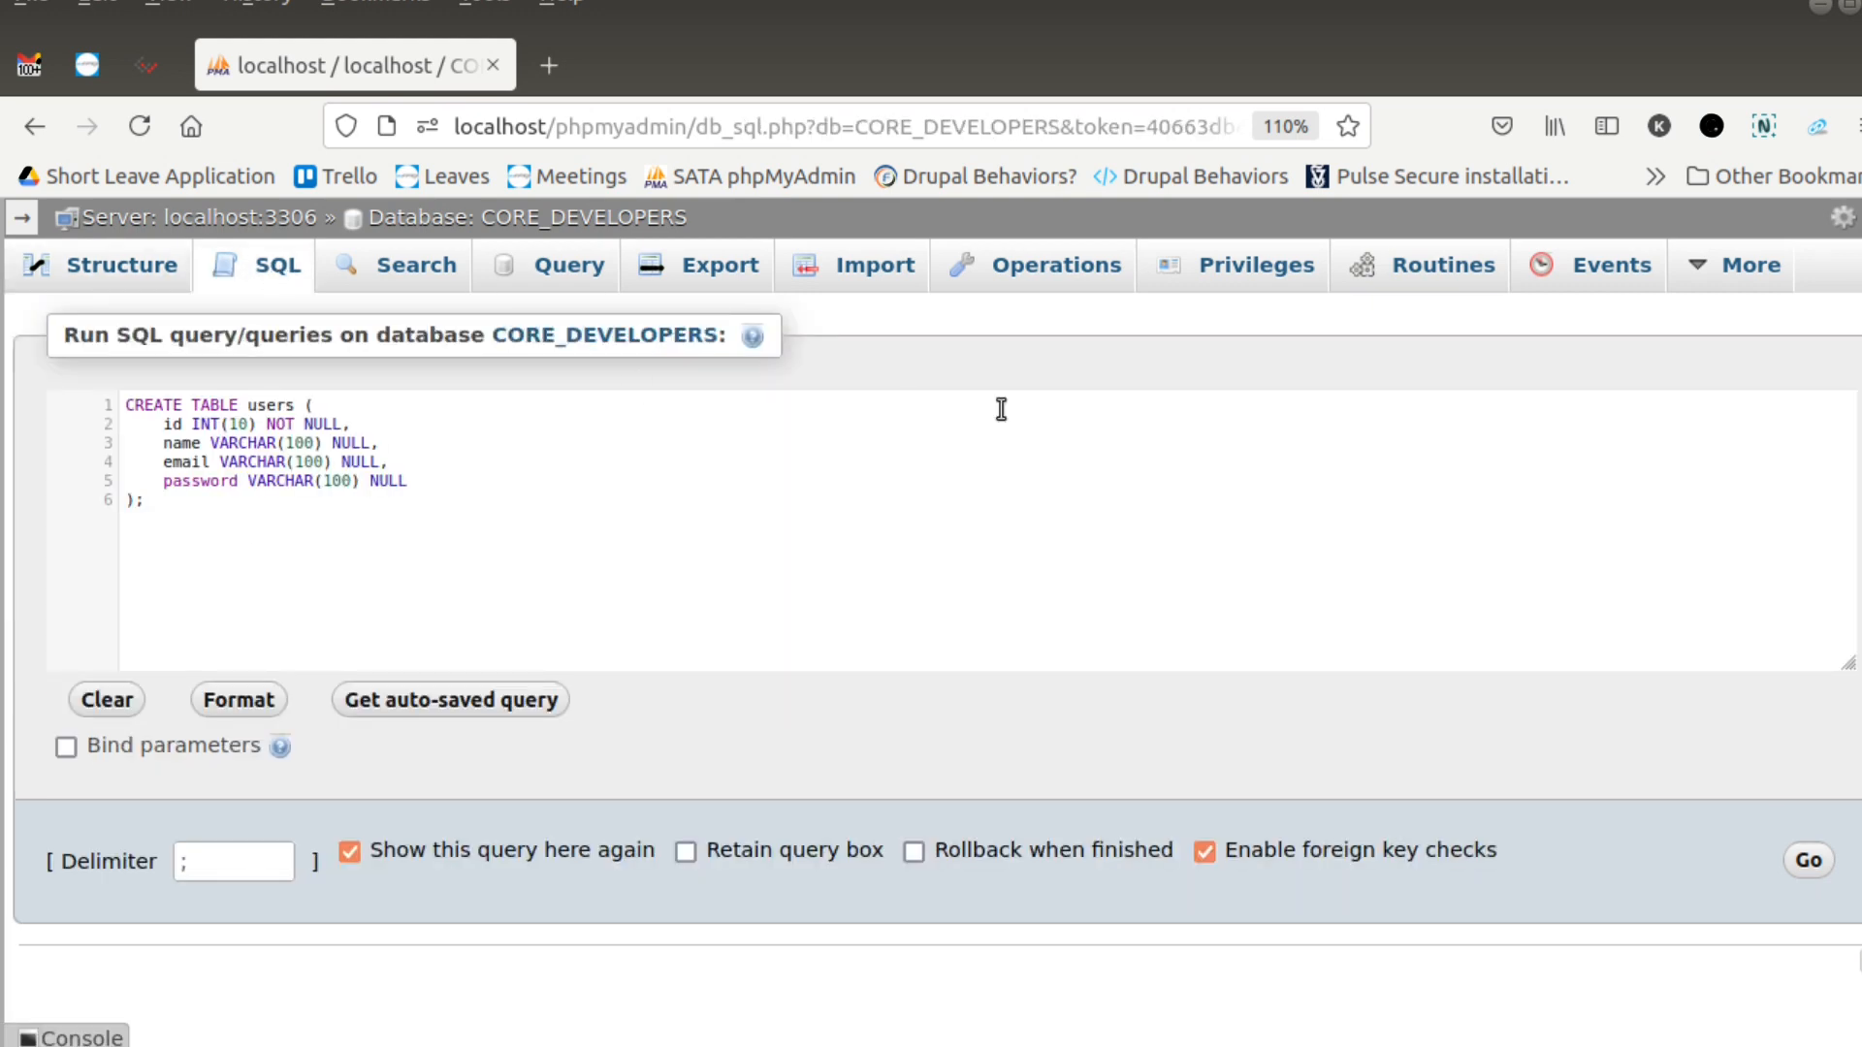
pyautogui.click(1805, 861)
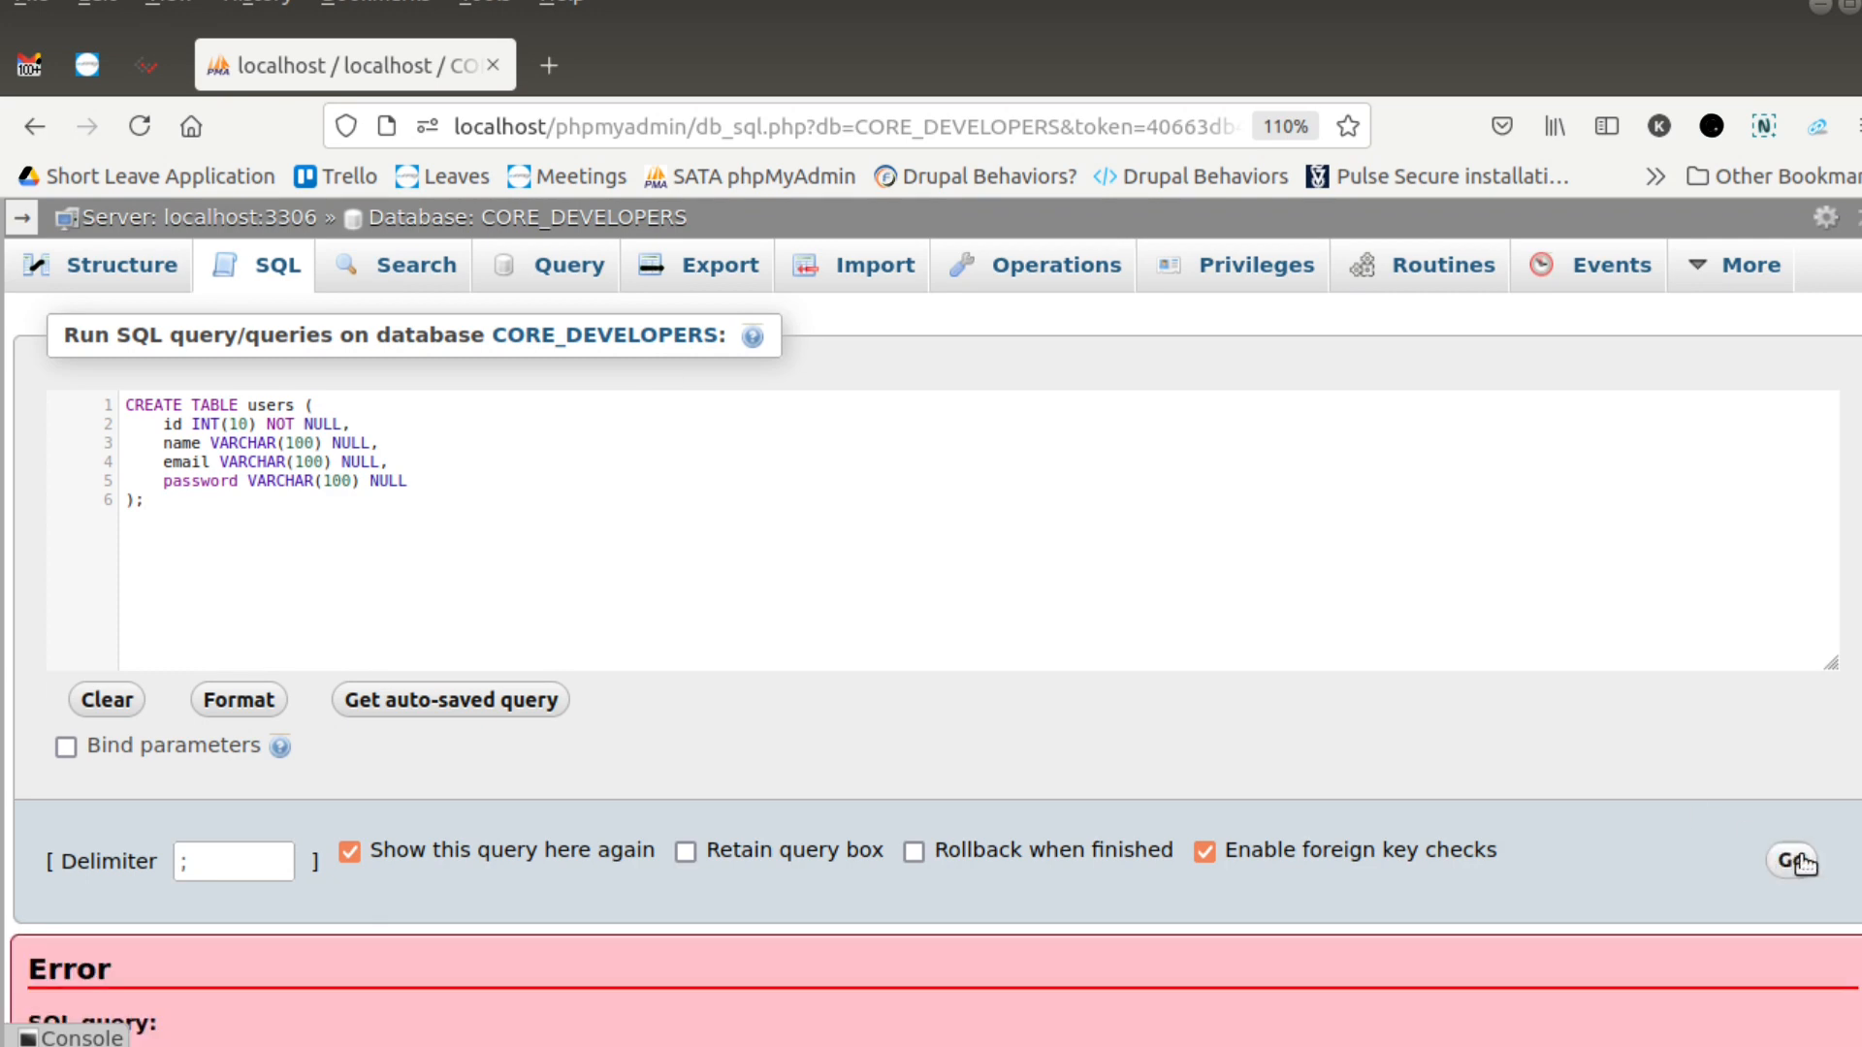
pyautogui.scroll(-4, 1254, 673)
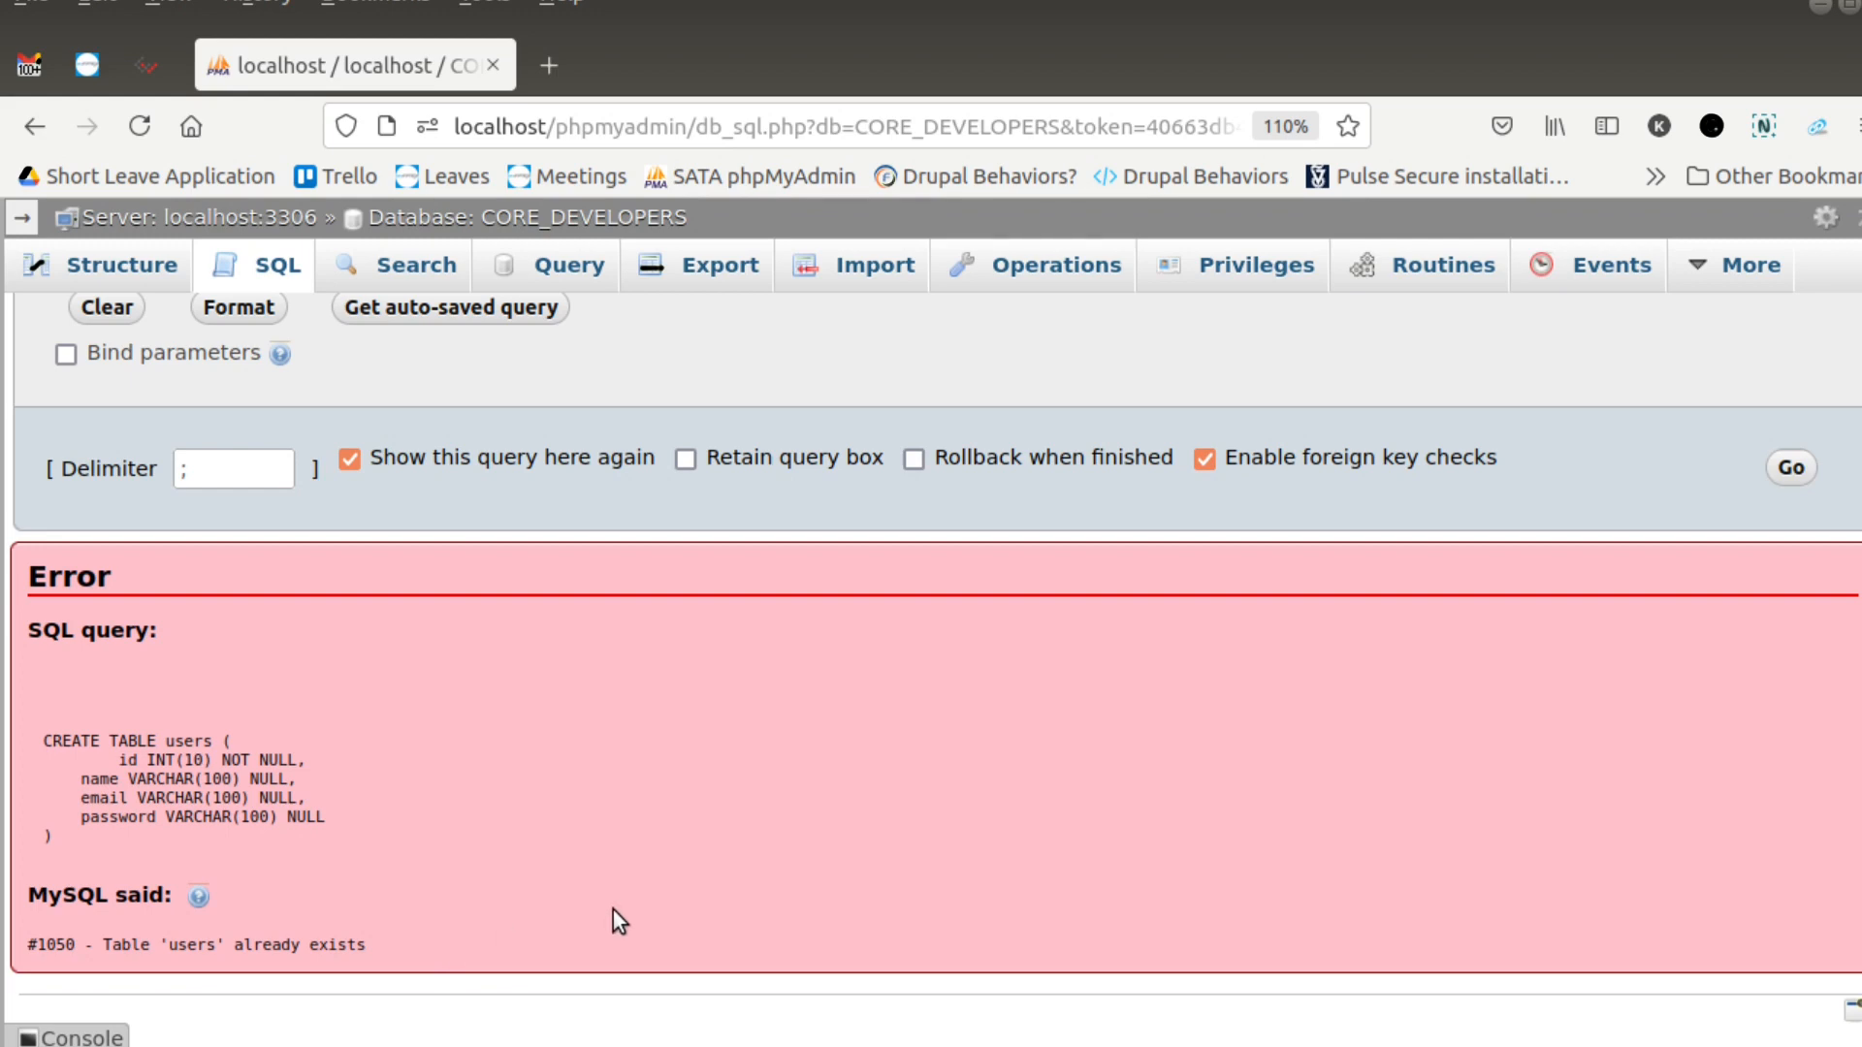
pyautogui.scroll(4, 613, 919)
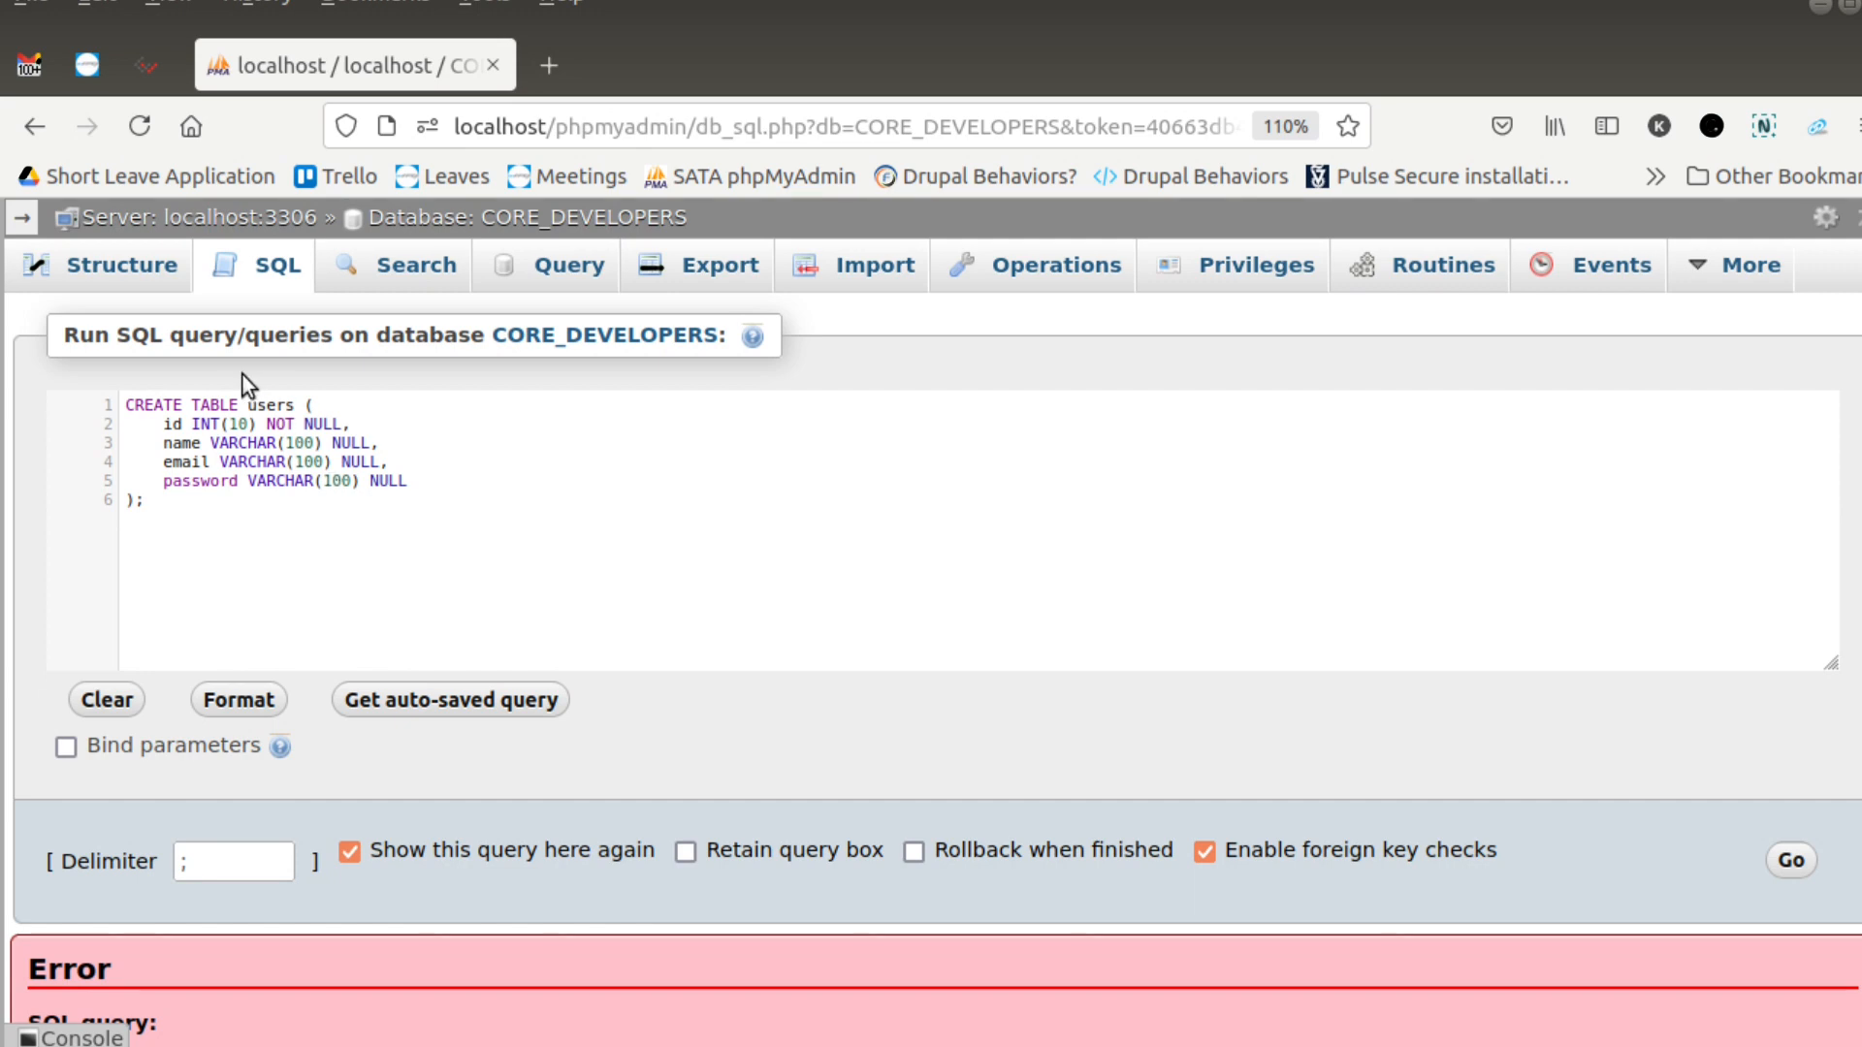
# - Insert IF NOT EXISTS before the table name in the CREATE TABLE users statement and run the query
pyautogui.click(243, 412)
pyautogui.write('IF ')
pyautogui.write('NOT E')
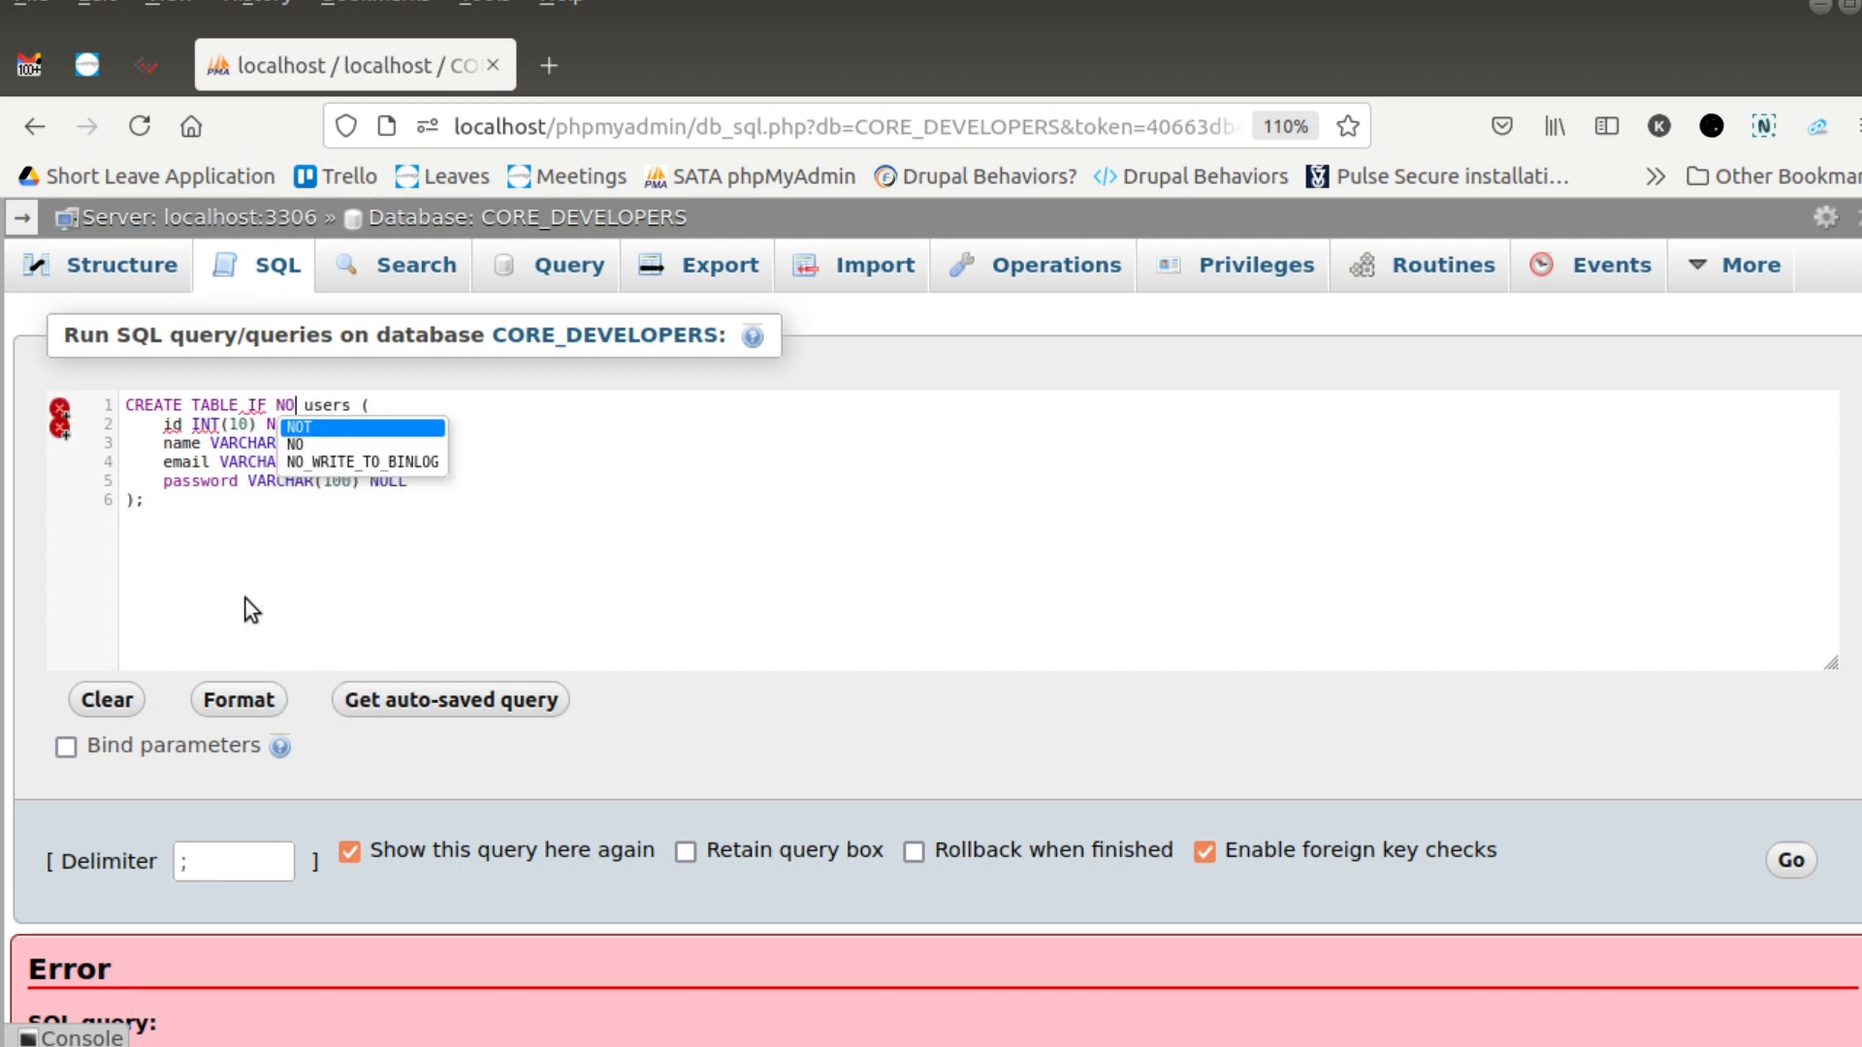
pyautogui.write('XISTS')
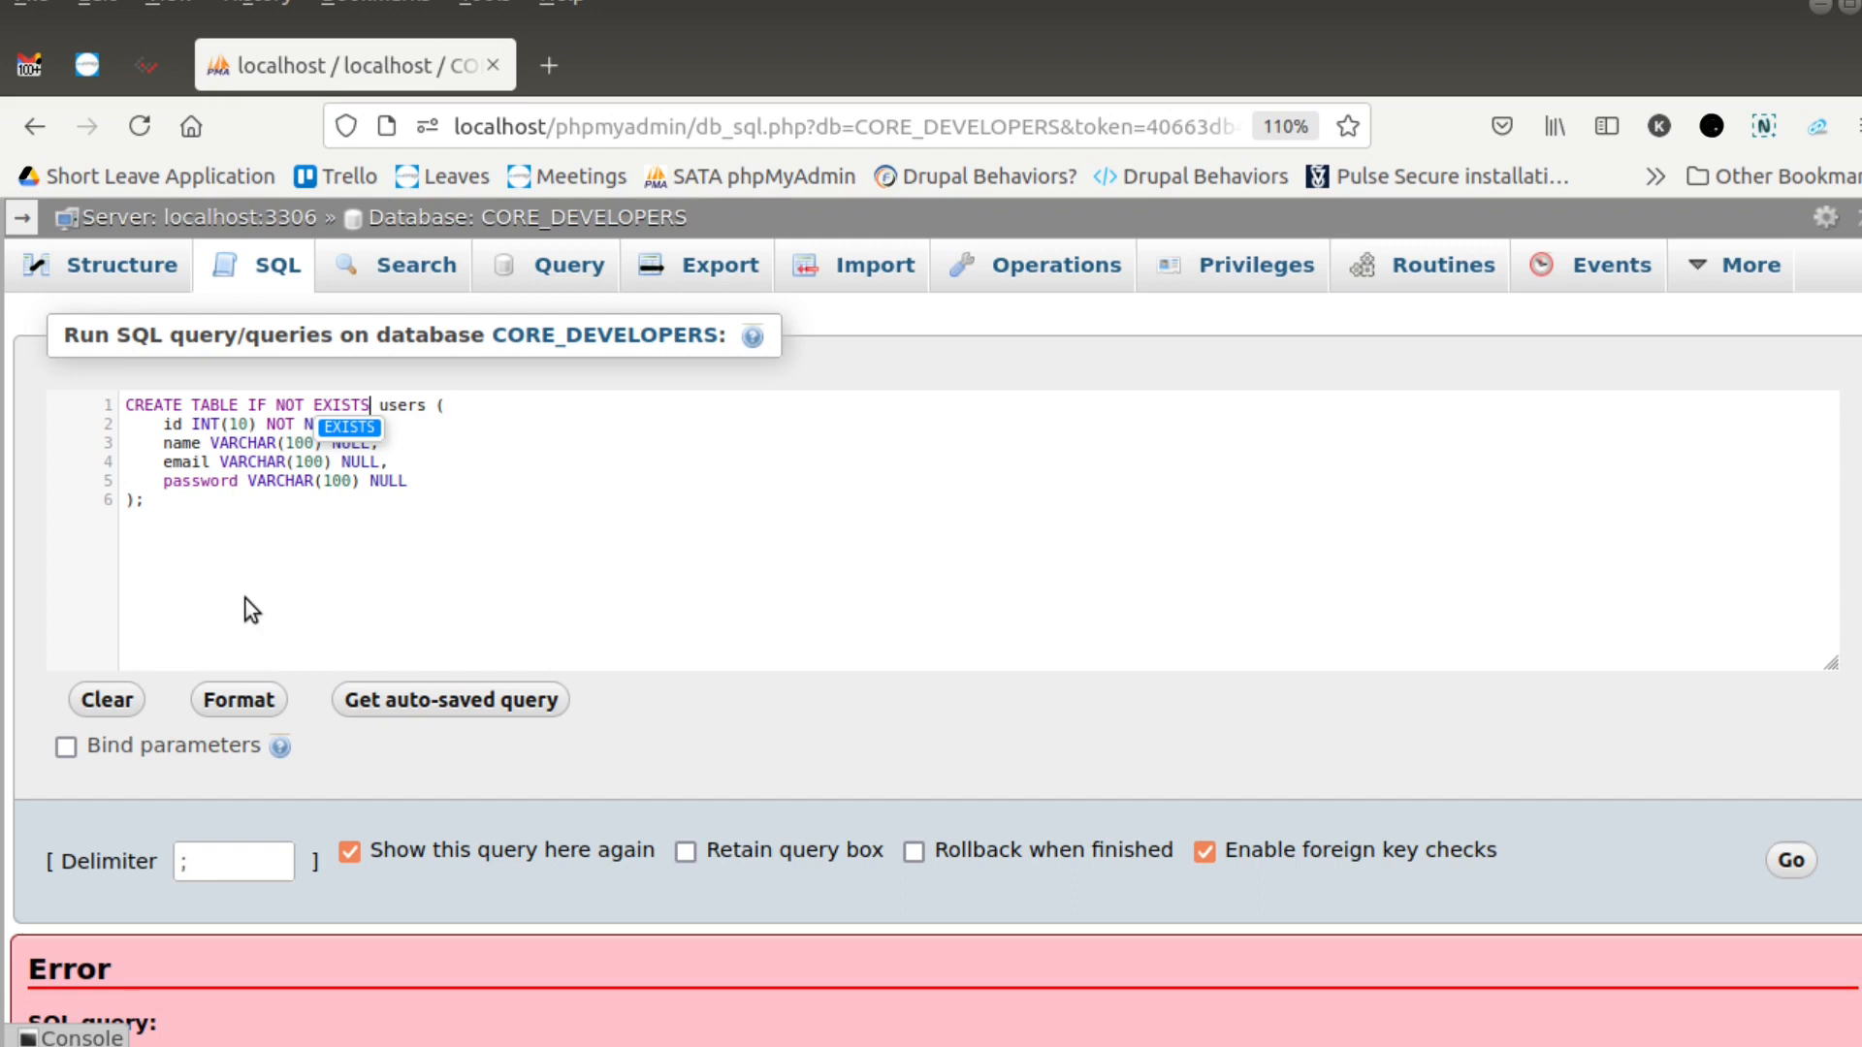
pyautogui.click(458, 516)
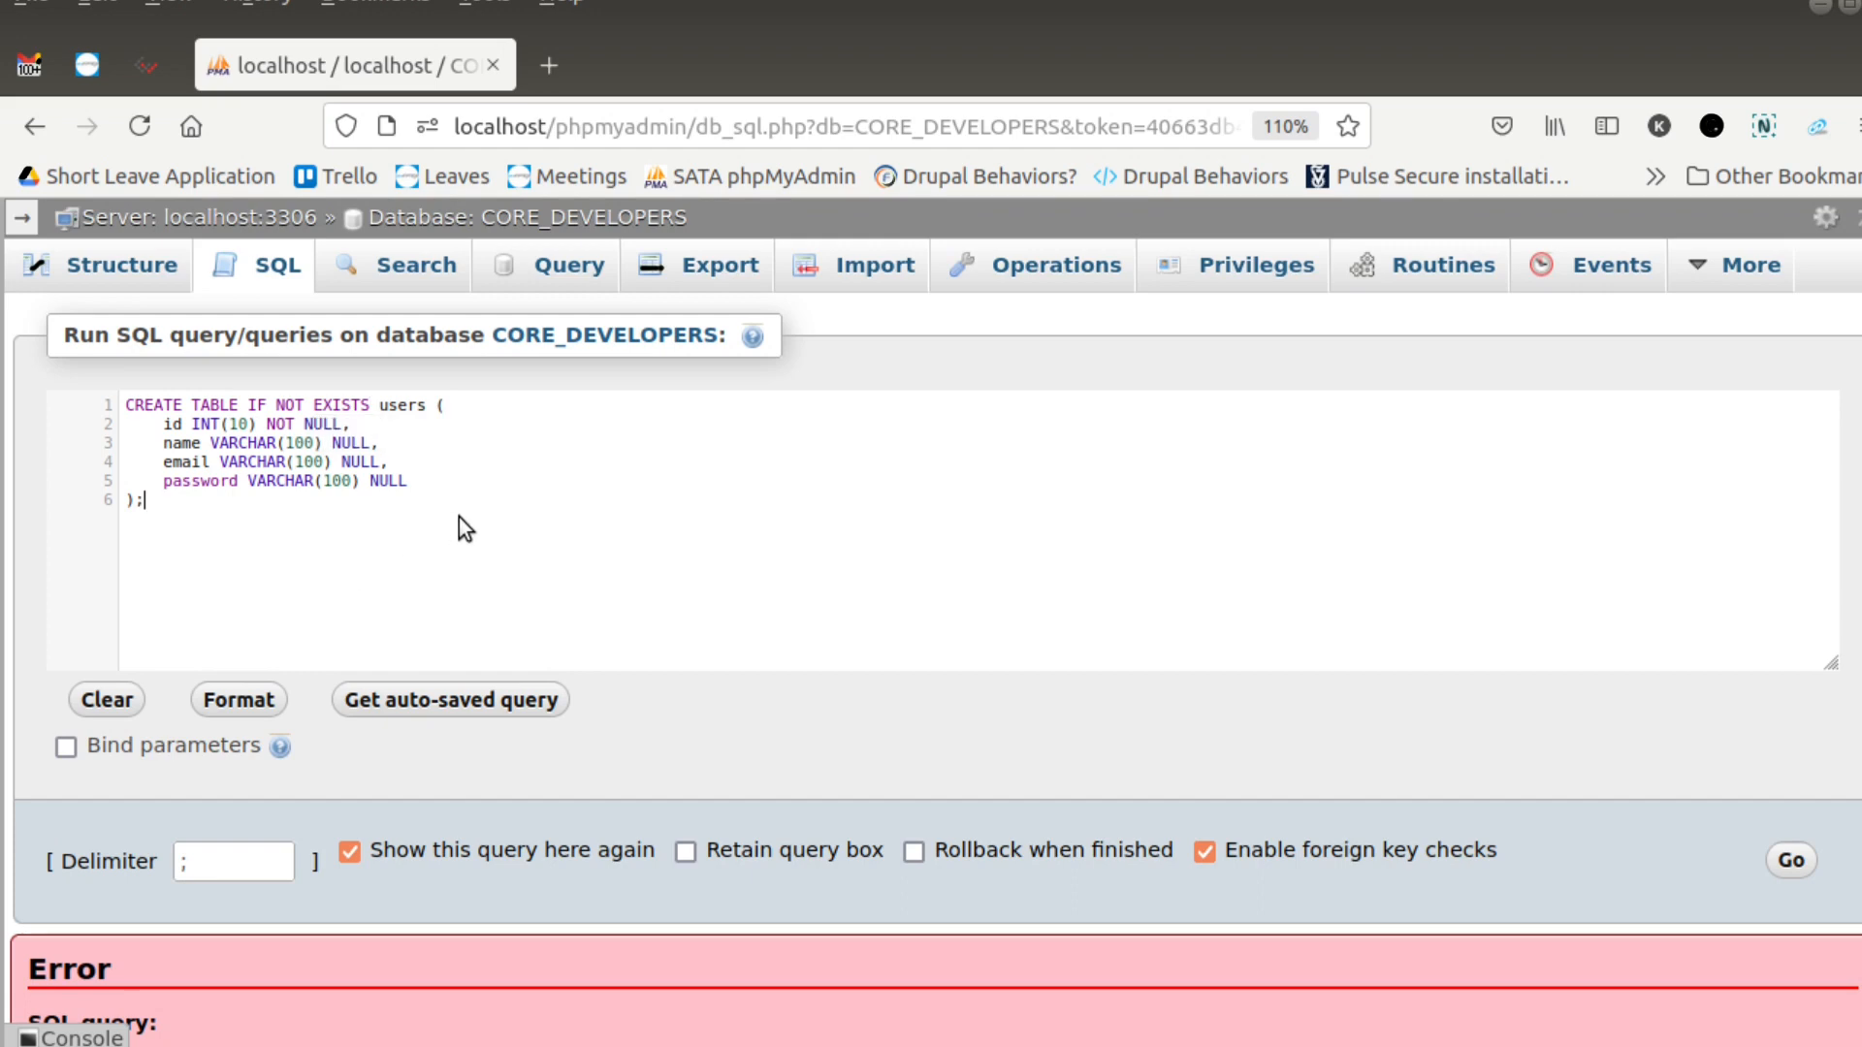
pyautogui.hotkey('ctrl', 'a')
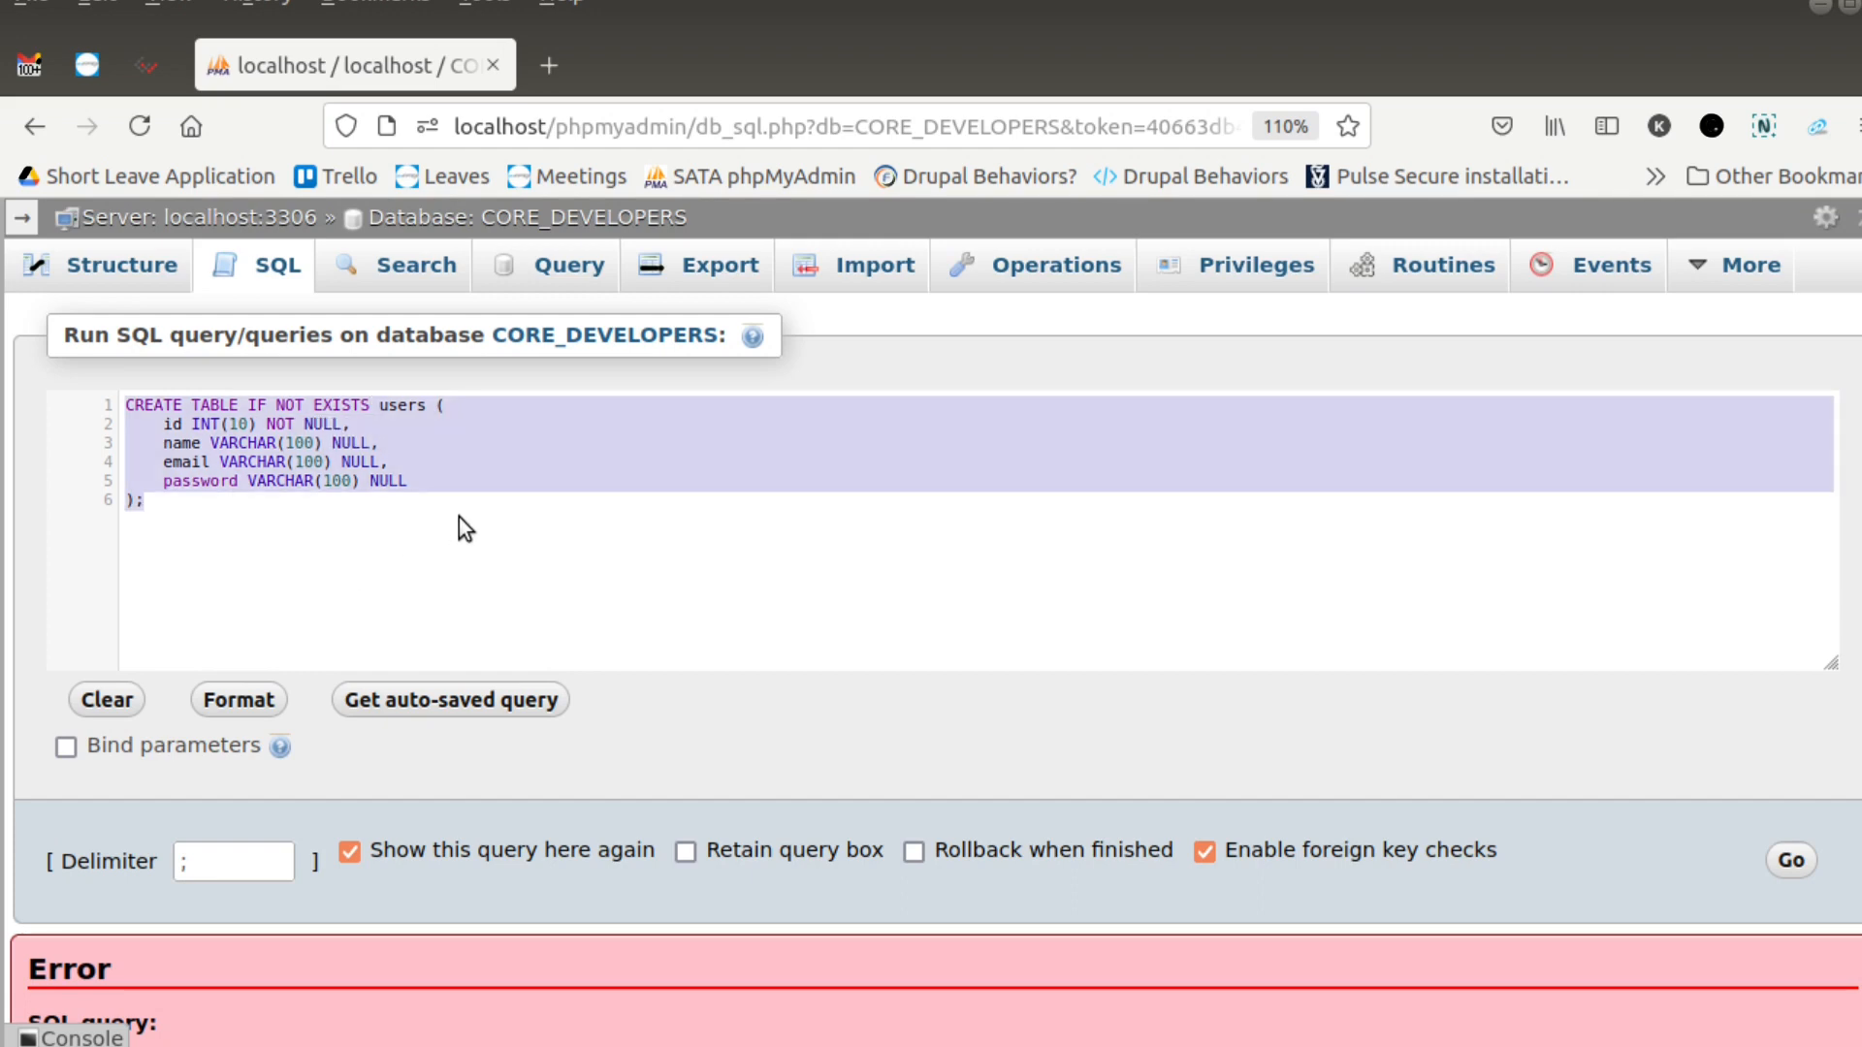
pyautogui.click(1791, 861)
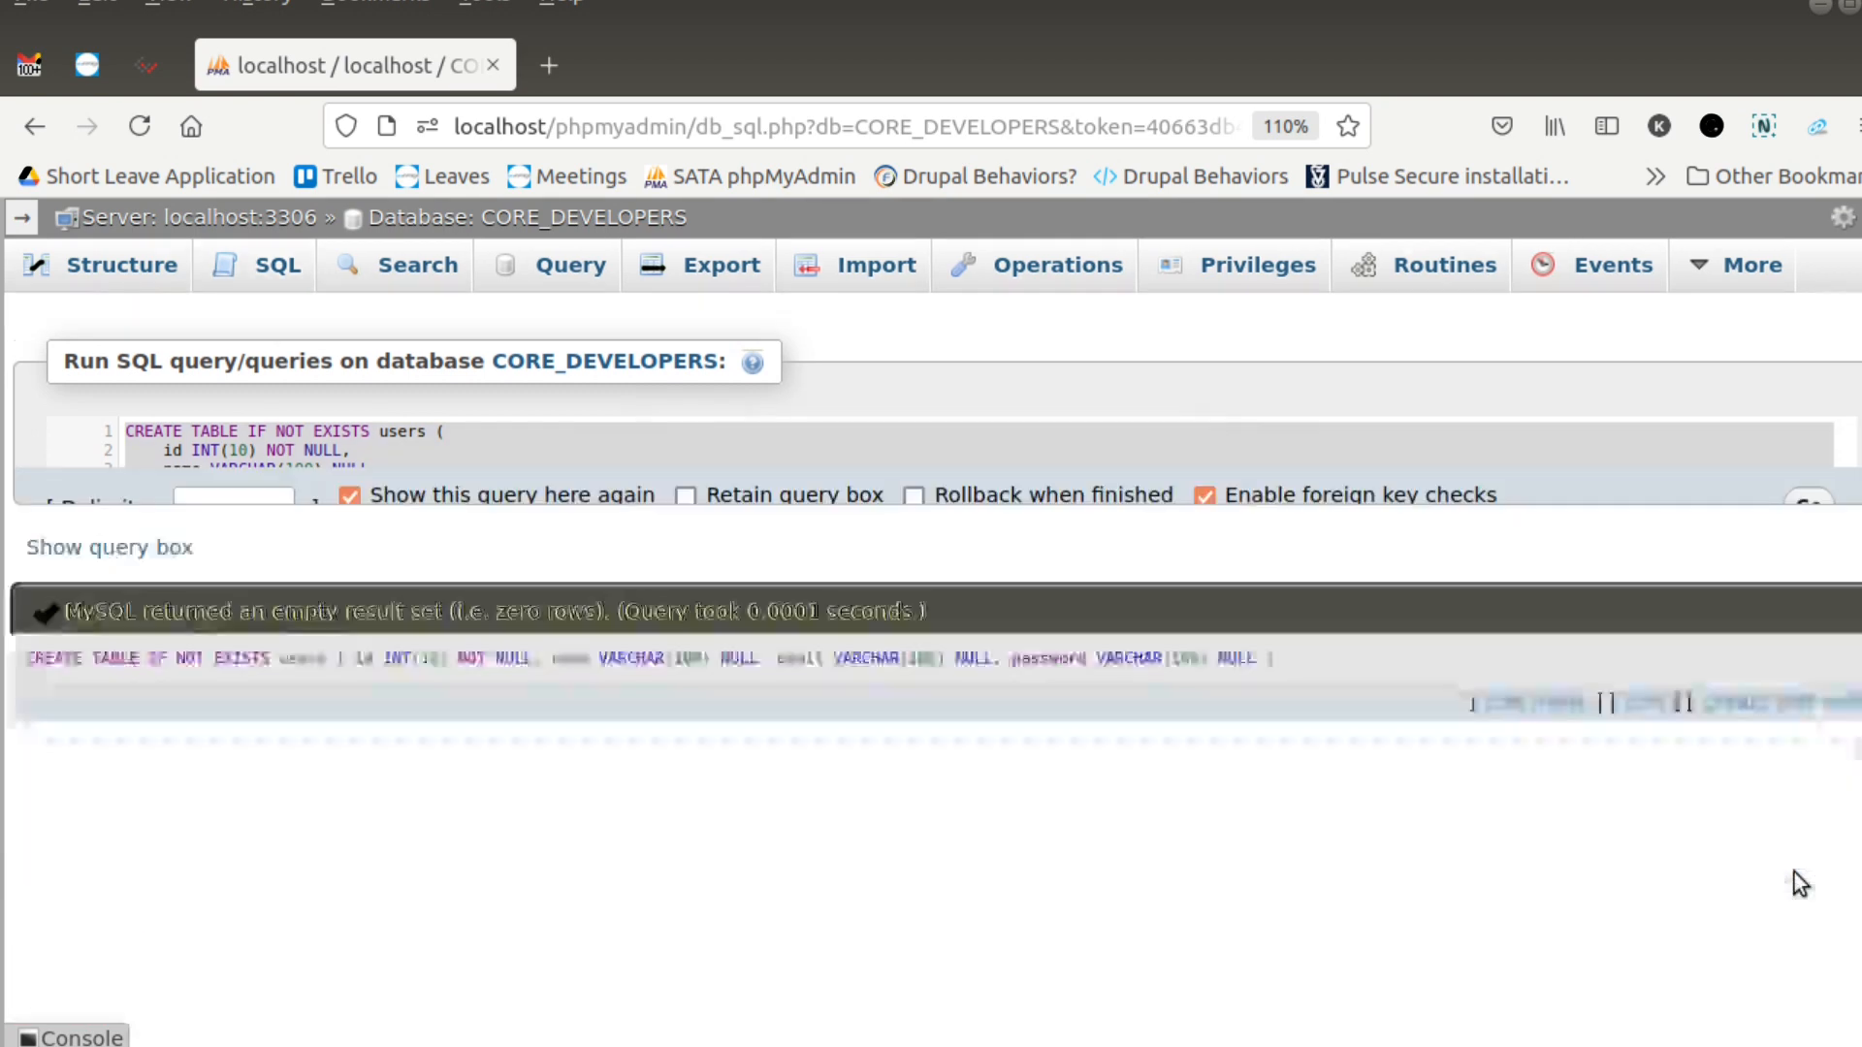
# - Open the users table from the database structure and examine the value fields of its row insertion form
pyautogui.click(118, 280)
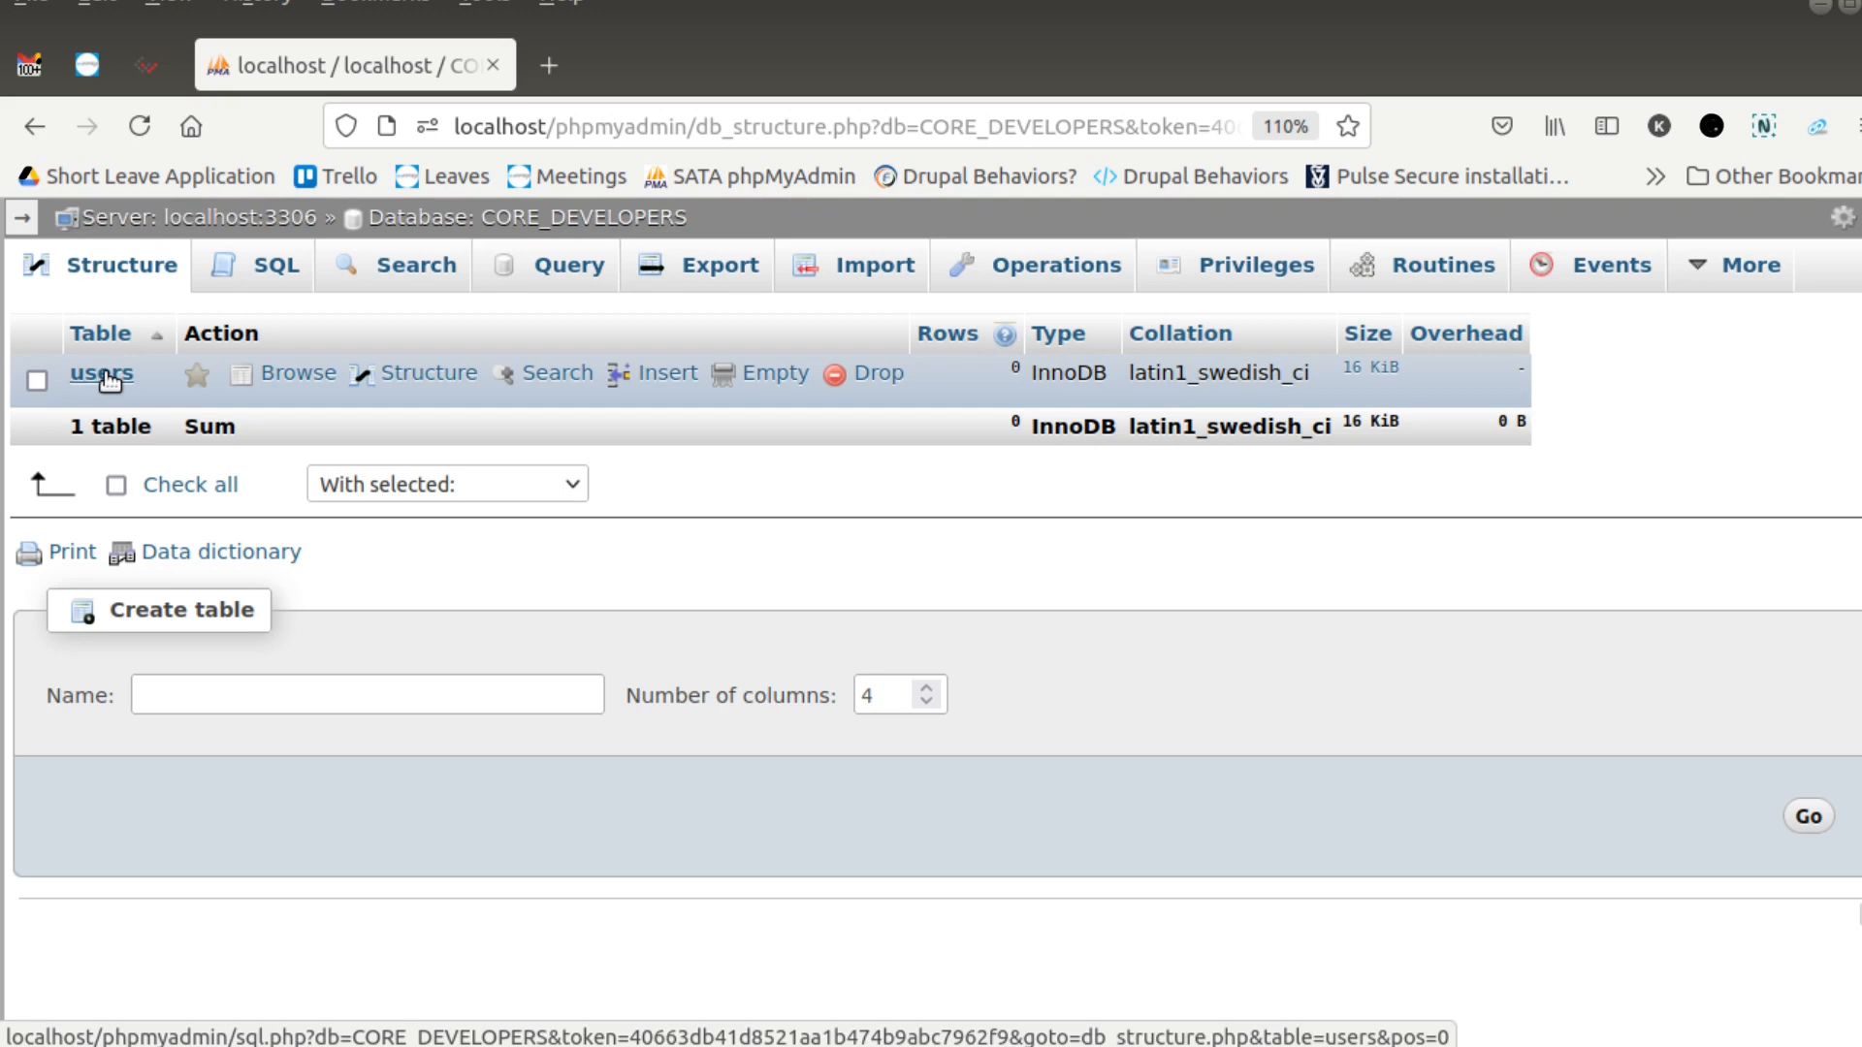
pyautogui.click(103, 375)
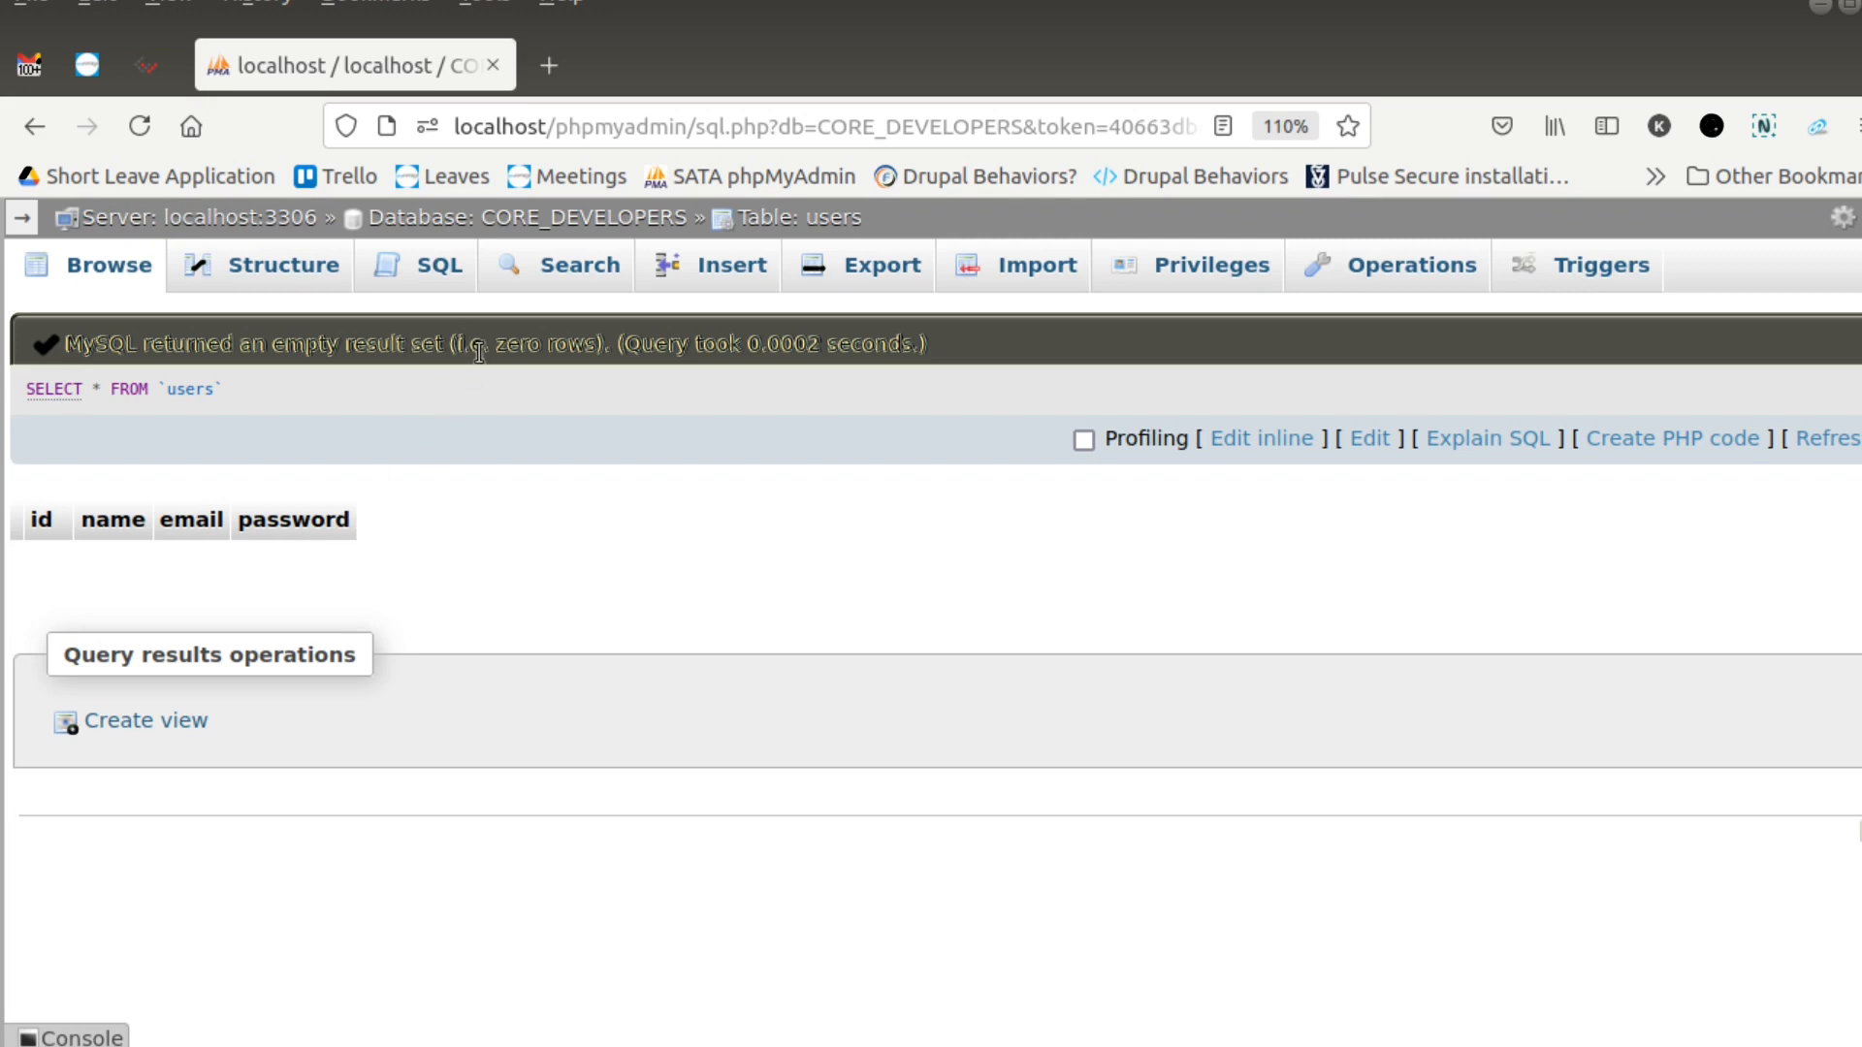
pyautogui.click(724, 277)
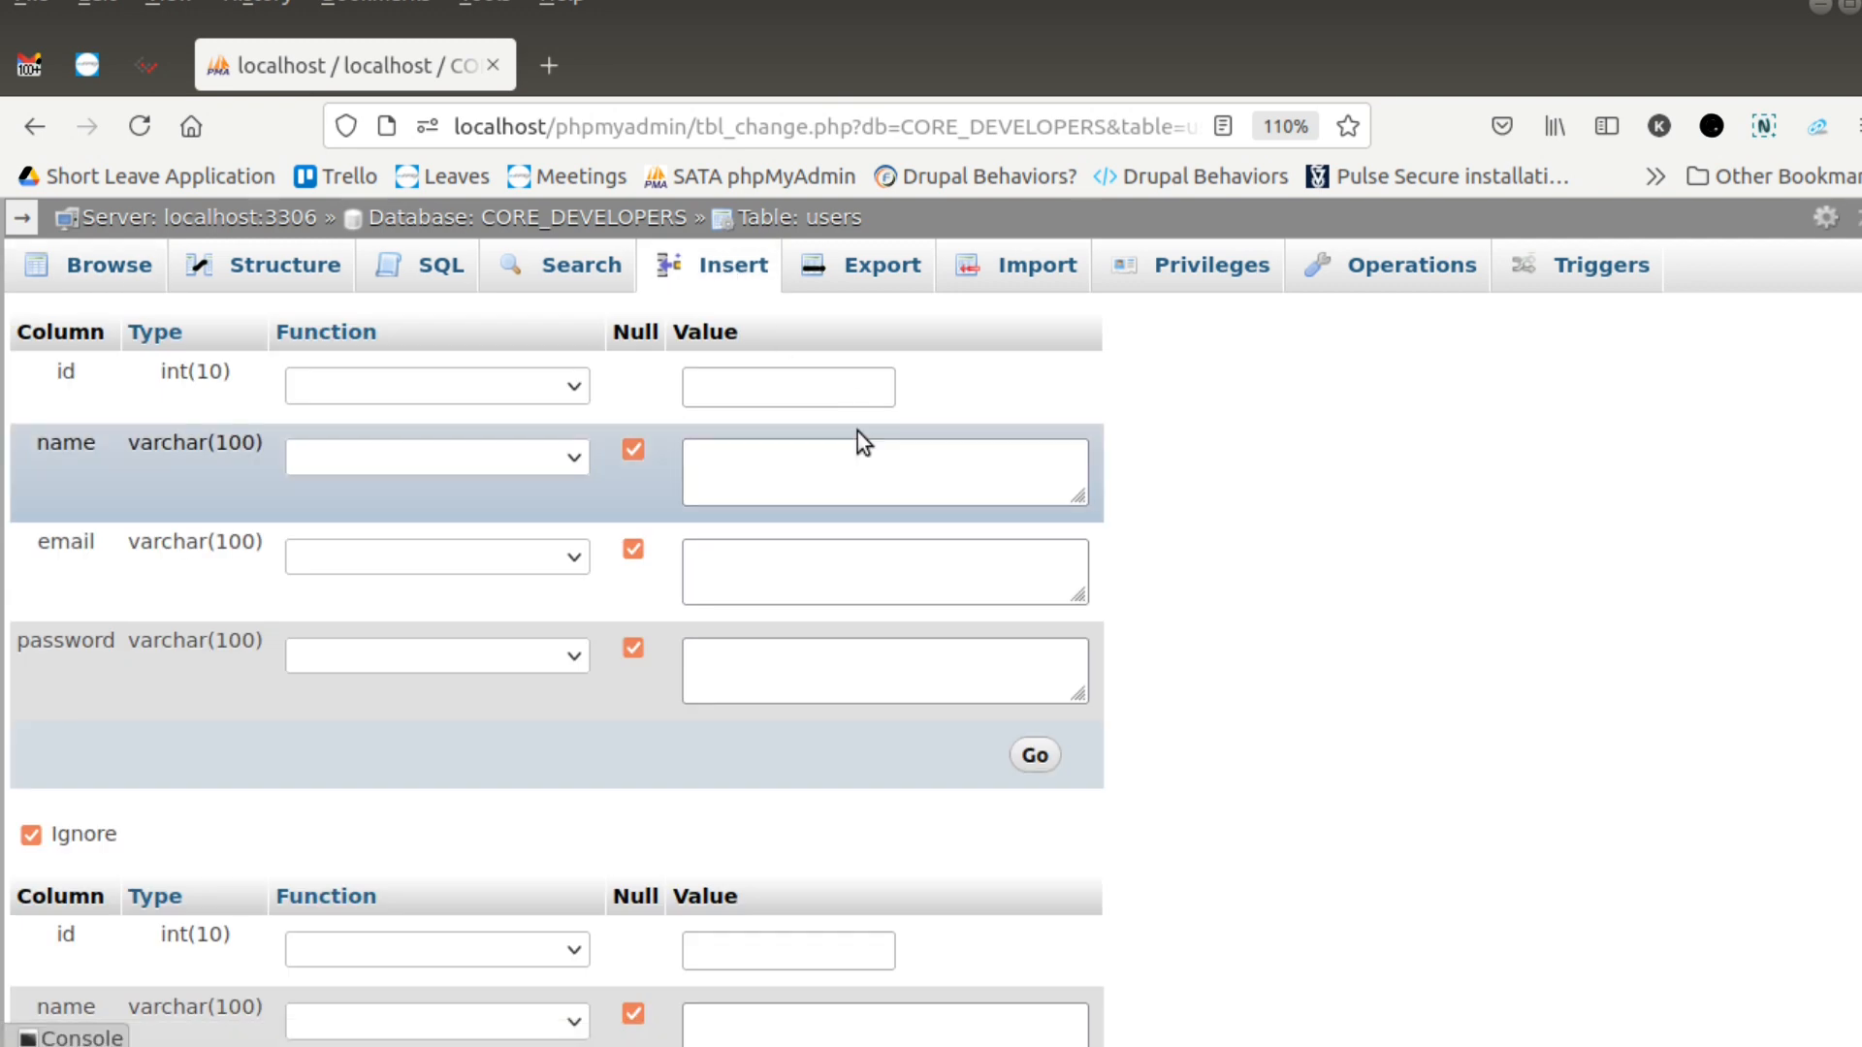
pyautogui.click(739, 389)
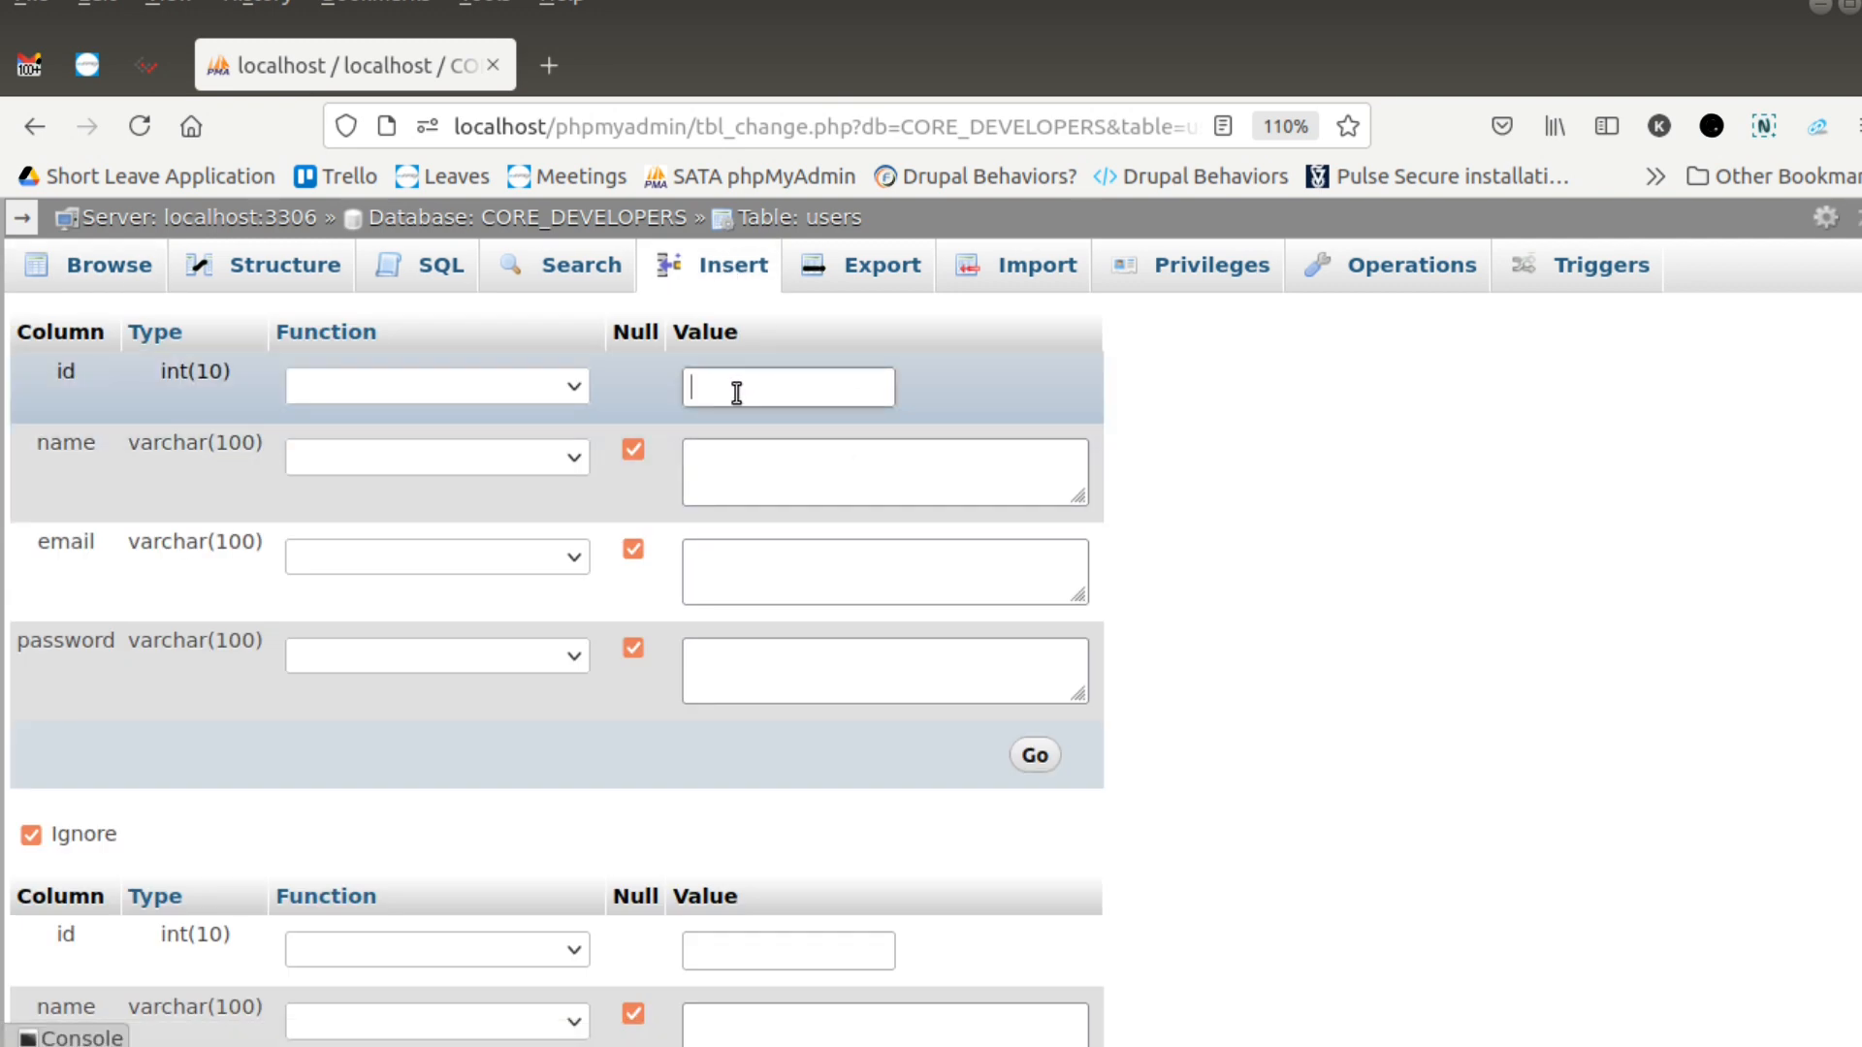
pyautogui.click(752, 470)
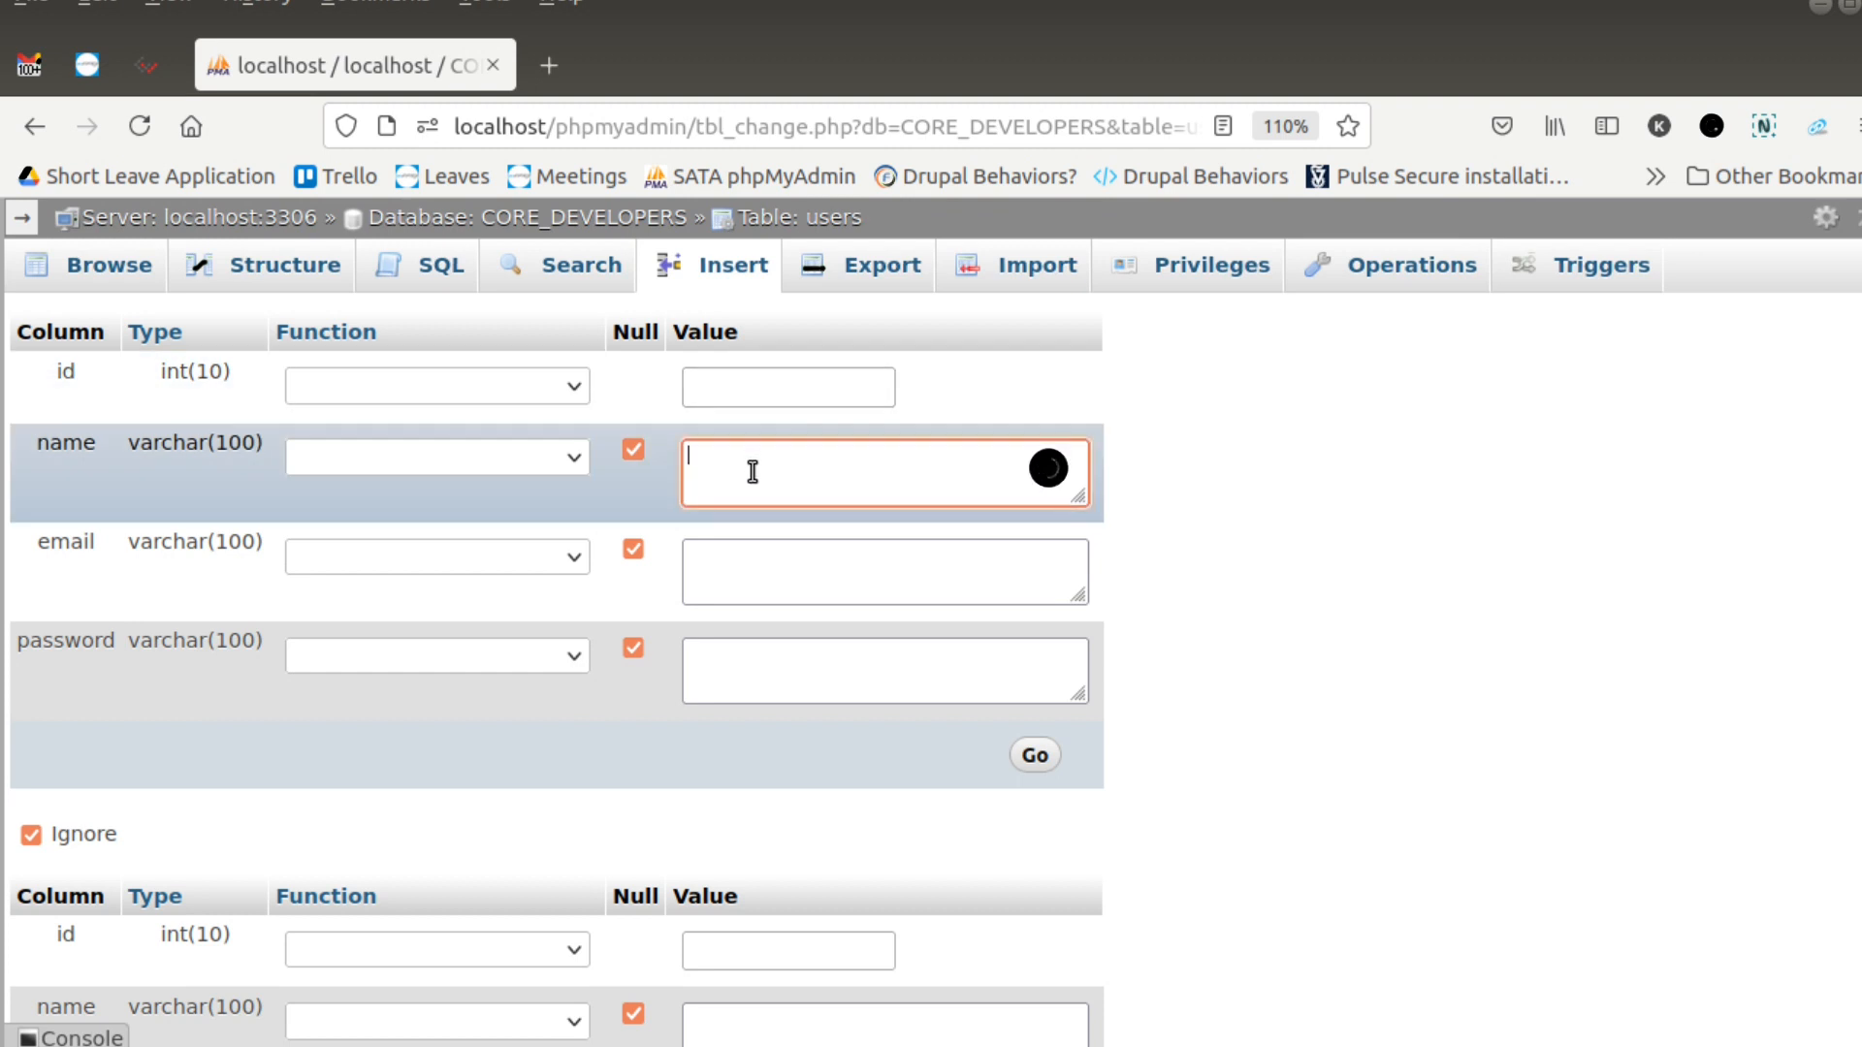
pyautogui.click(760, 569)
pyautogui.click(785, 664)
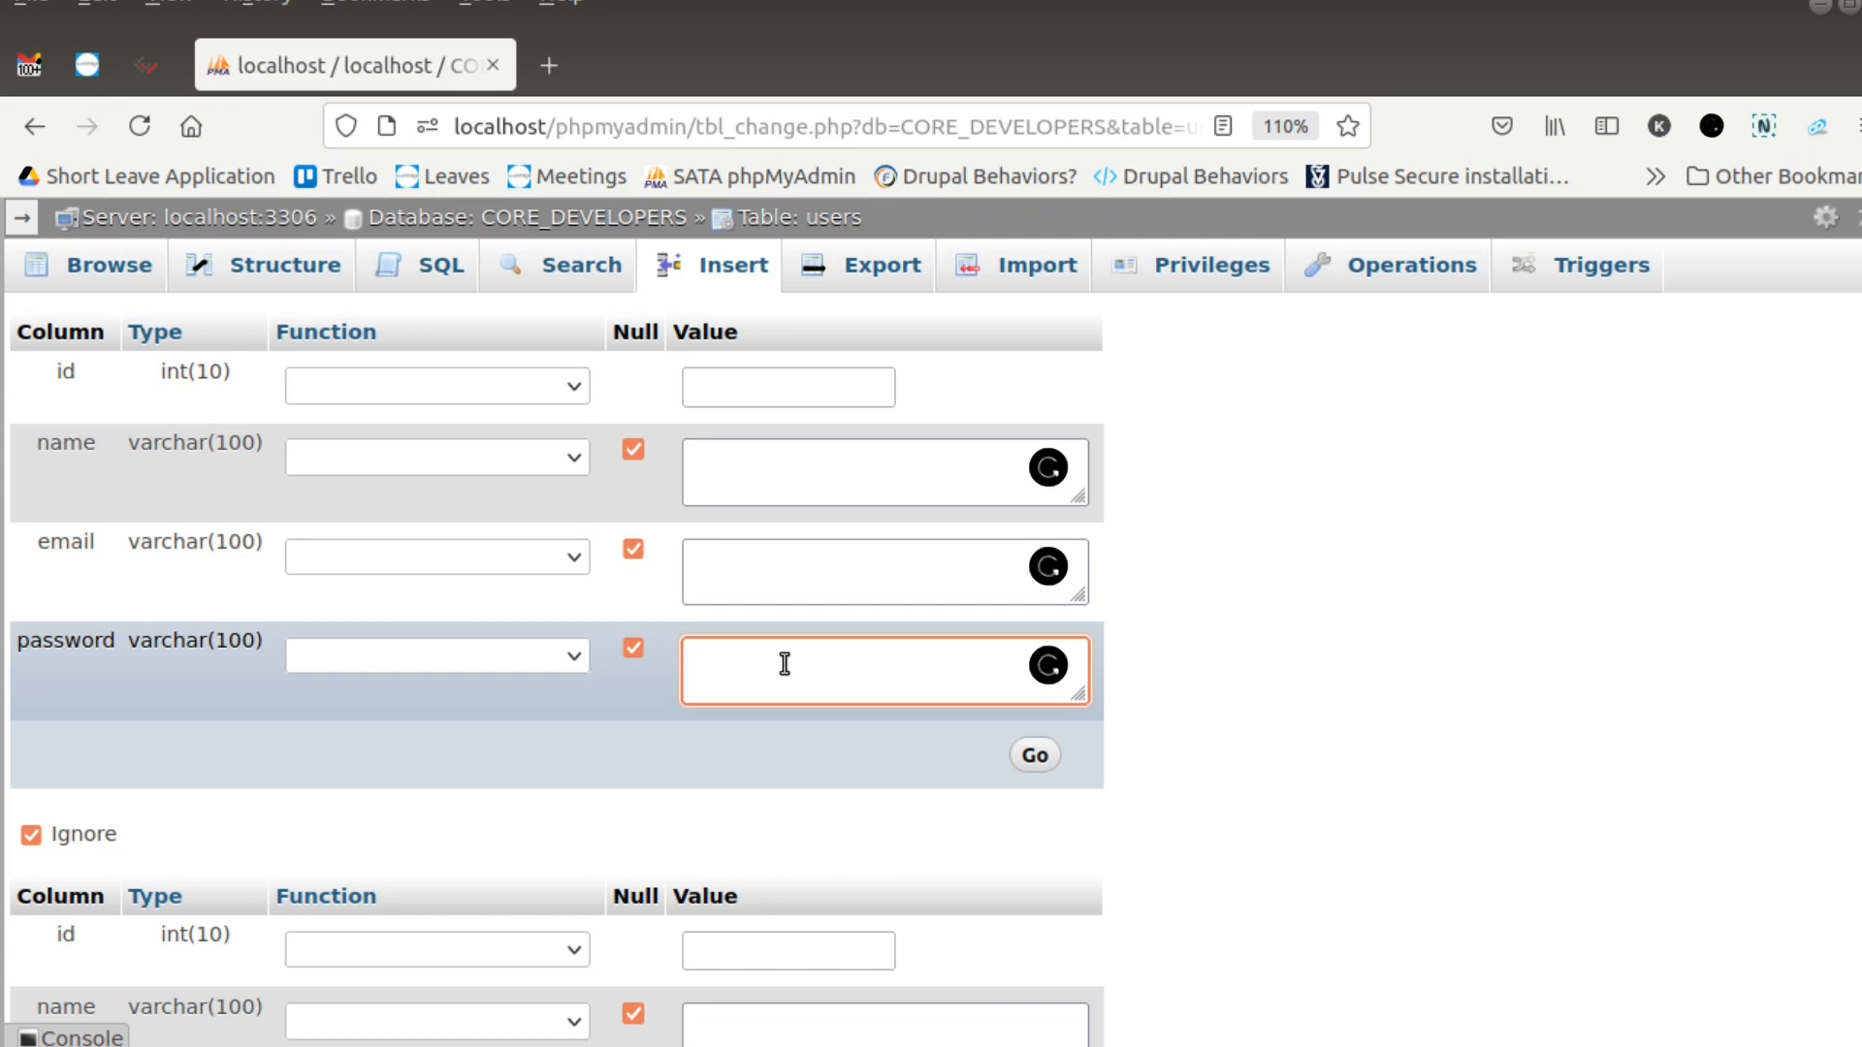
# - Replace the default query on the users table with an empty INSERT into users values(); statement
pyautogui.click(445, 290)
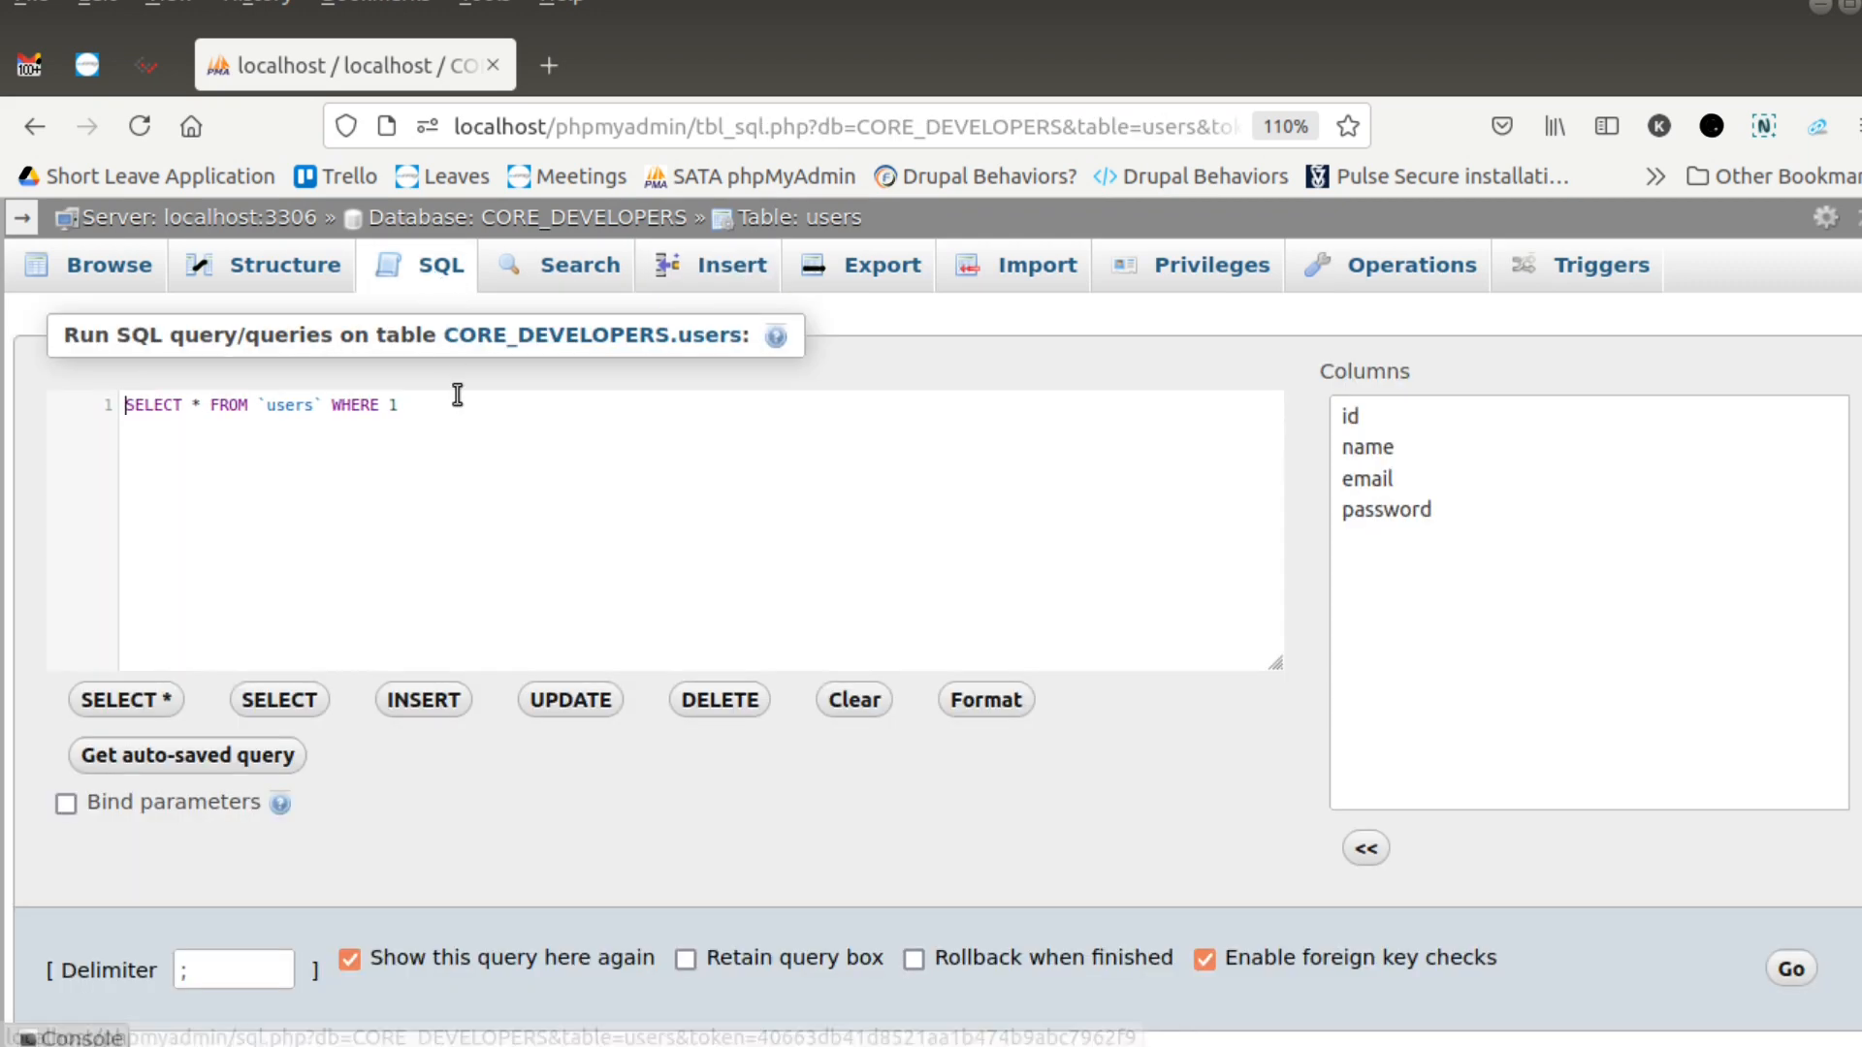
pyautogui.hotkey('ctrl', 'a')
pyautogui.press('Delete')
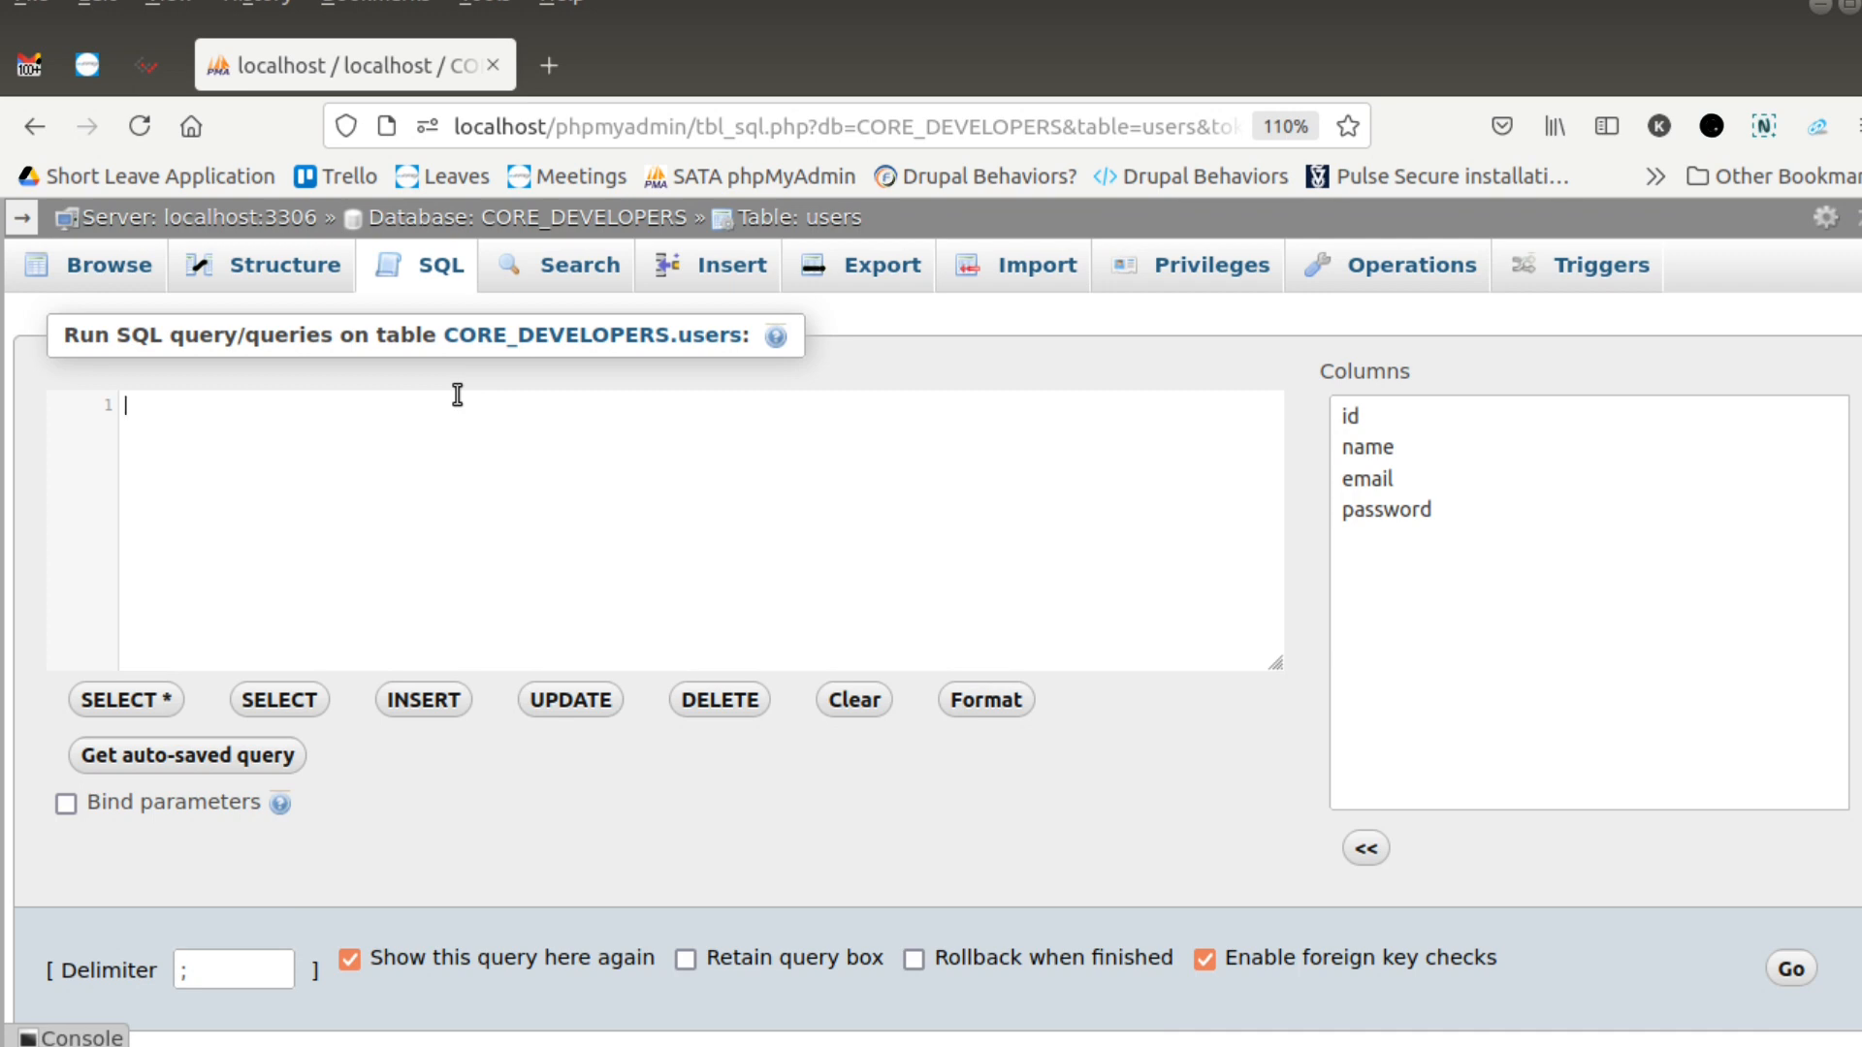
pyautogui.write('INsert')
pyautogui.press('Return')
pyautogui.write('into users values')
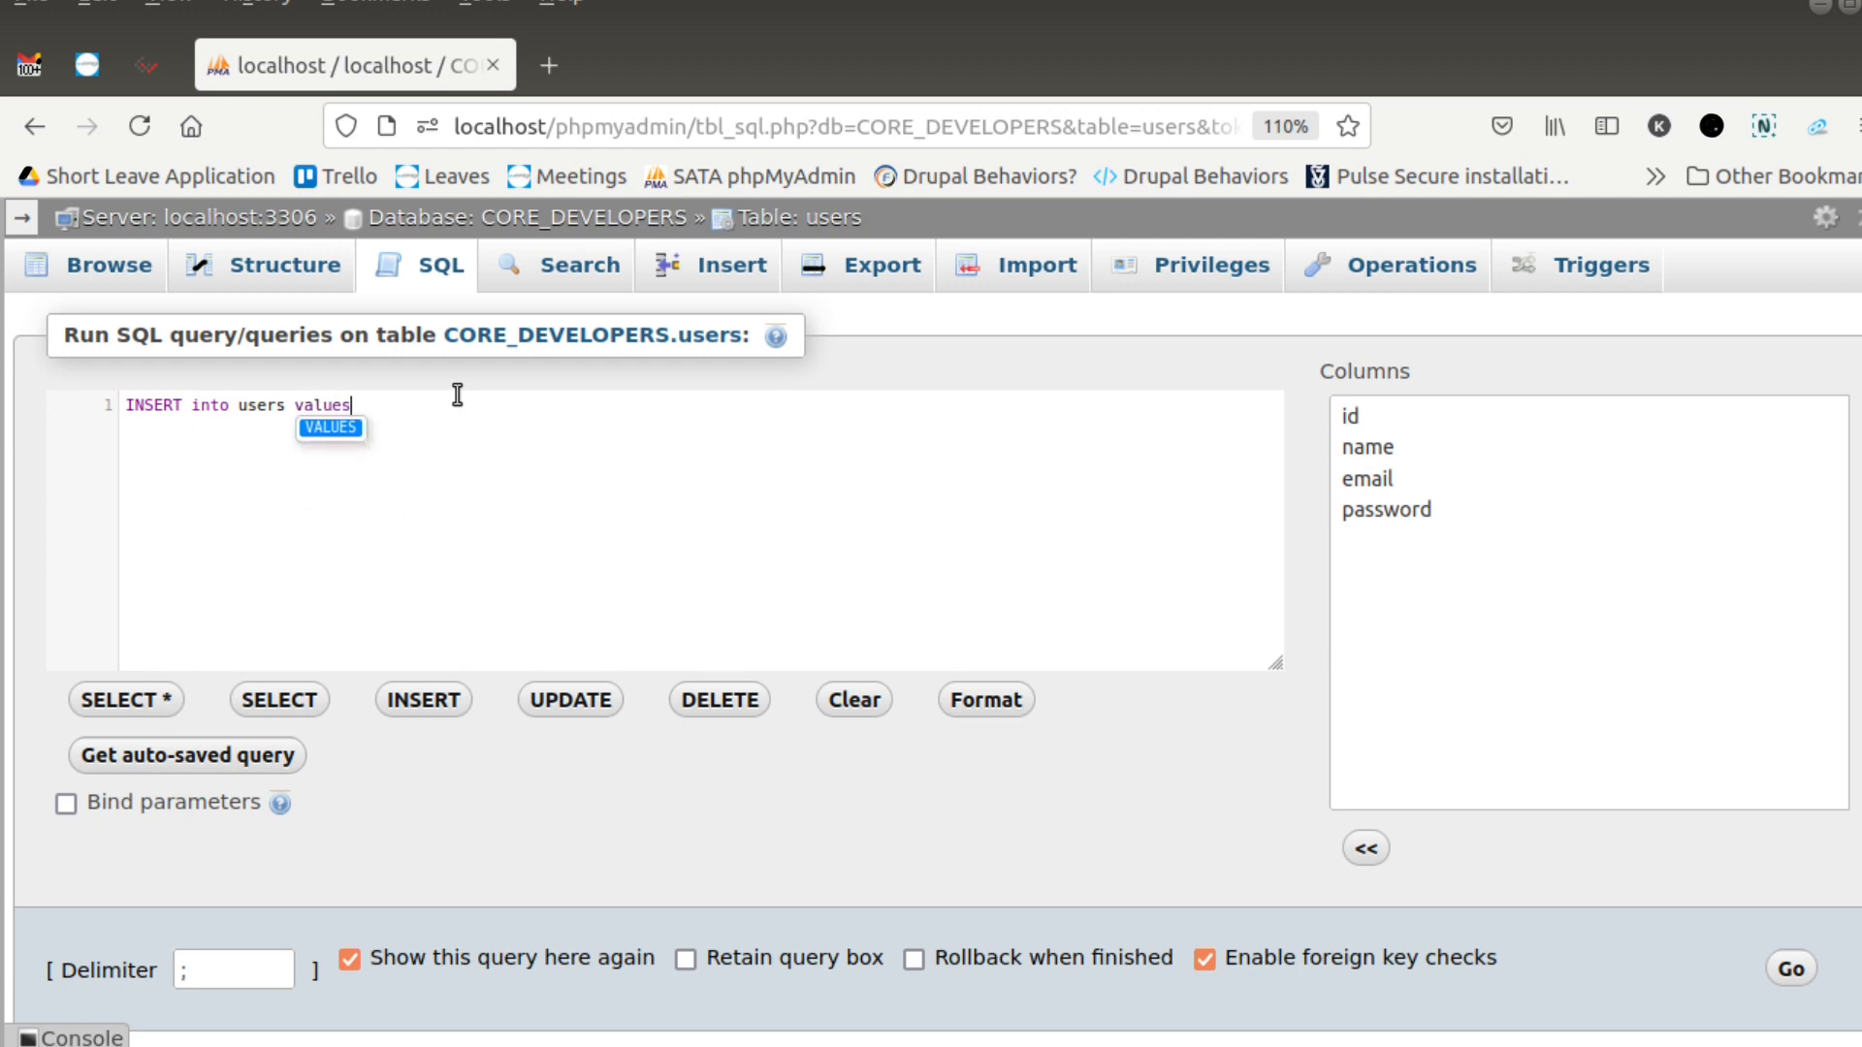
pyautogui.write('();')
pyautogui.press('Left')
pyautogui.press('Left')
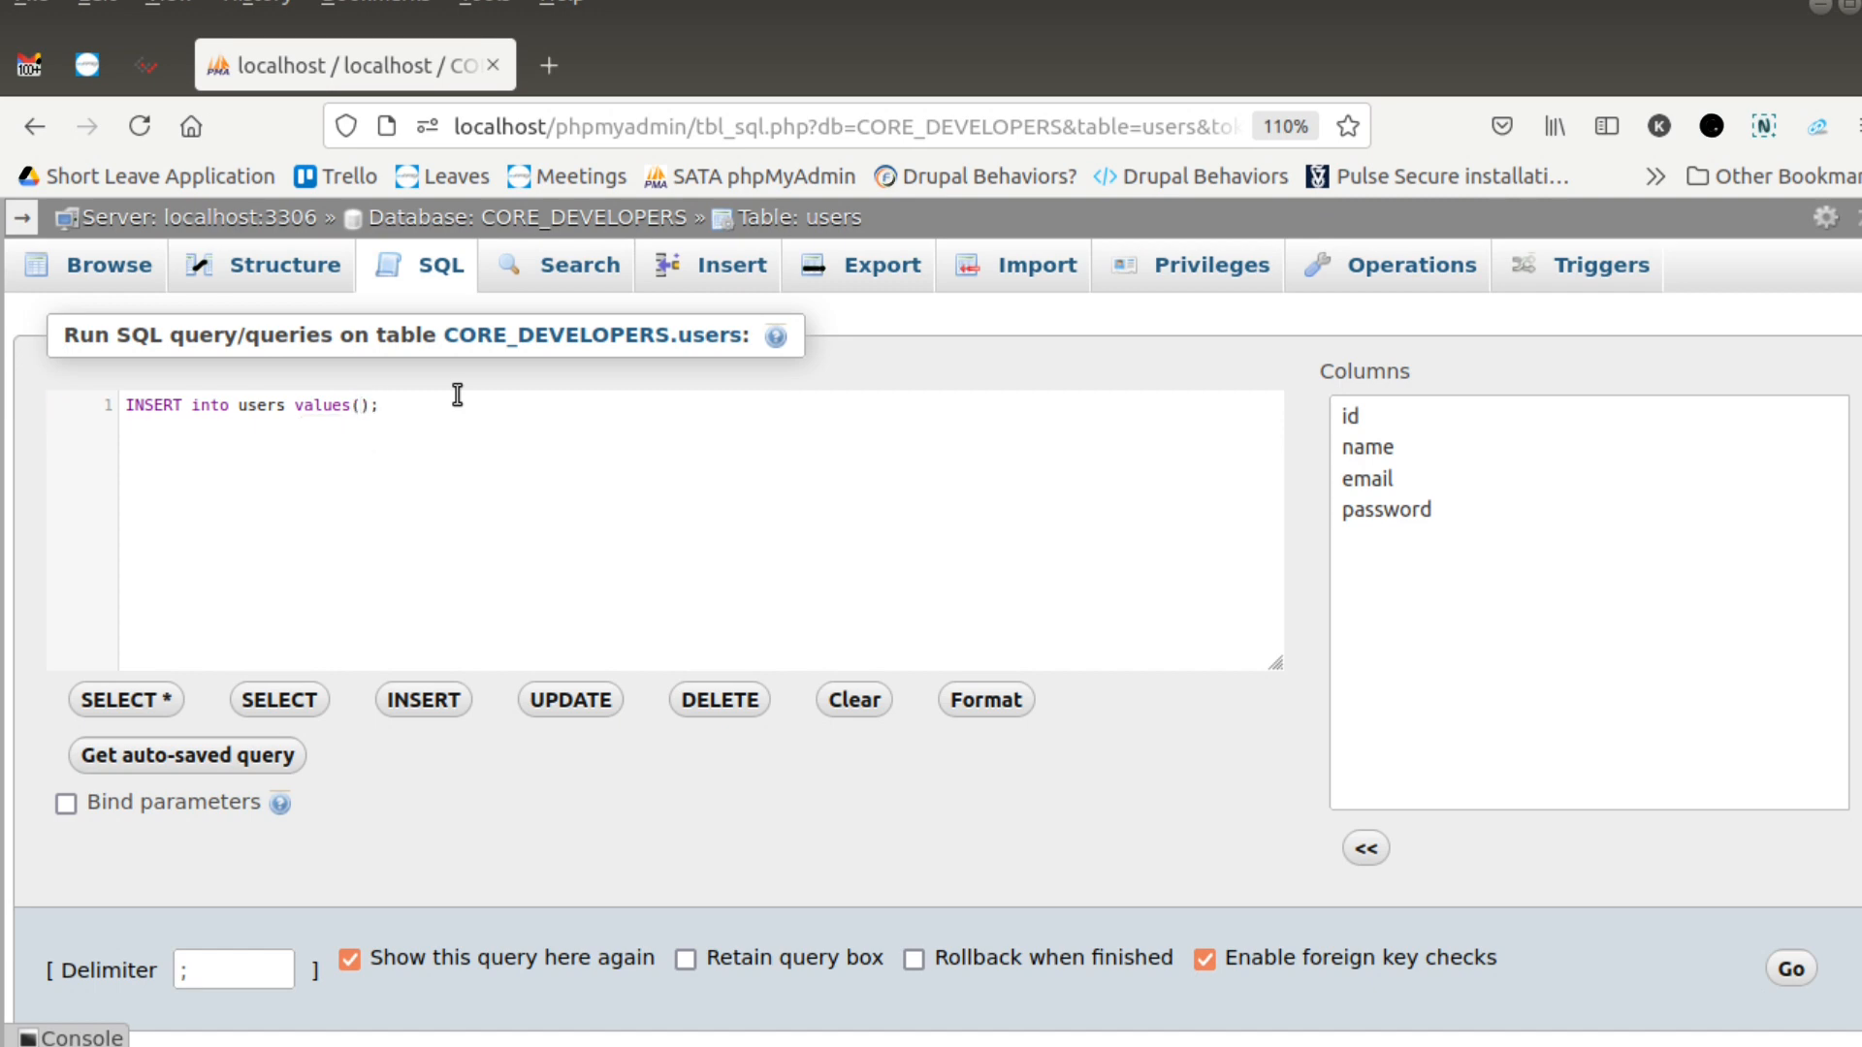
# - Fill the INSERT values with id 1, the user's name, e-mail and password, run the query, and browse the table's rows
pyautogui.write('11')
pyautogui.press('BackSpace')
pyautogui.write(",'")
pyautogui.write('Kamal')
pyautogui.write("','abc@gmail.com','12345678")
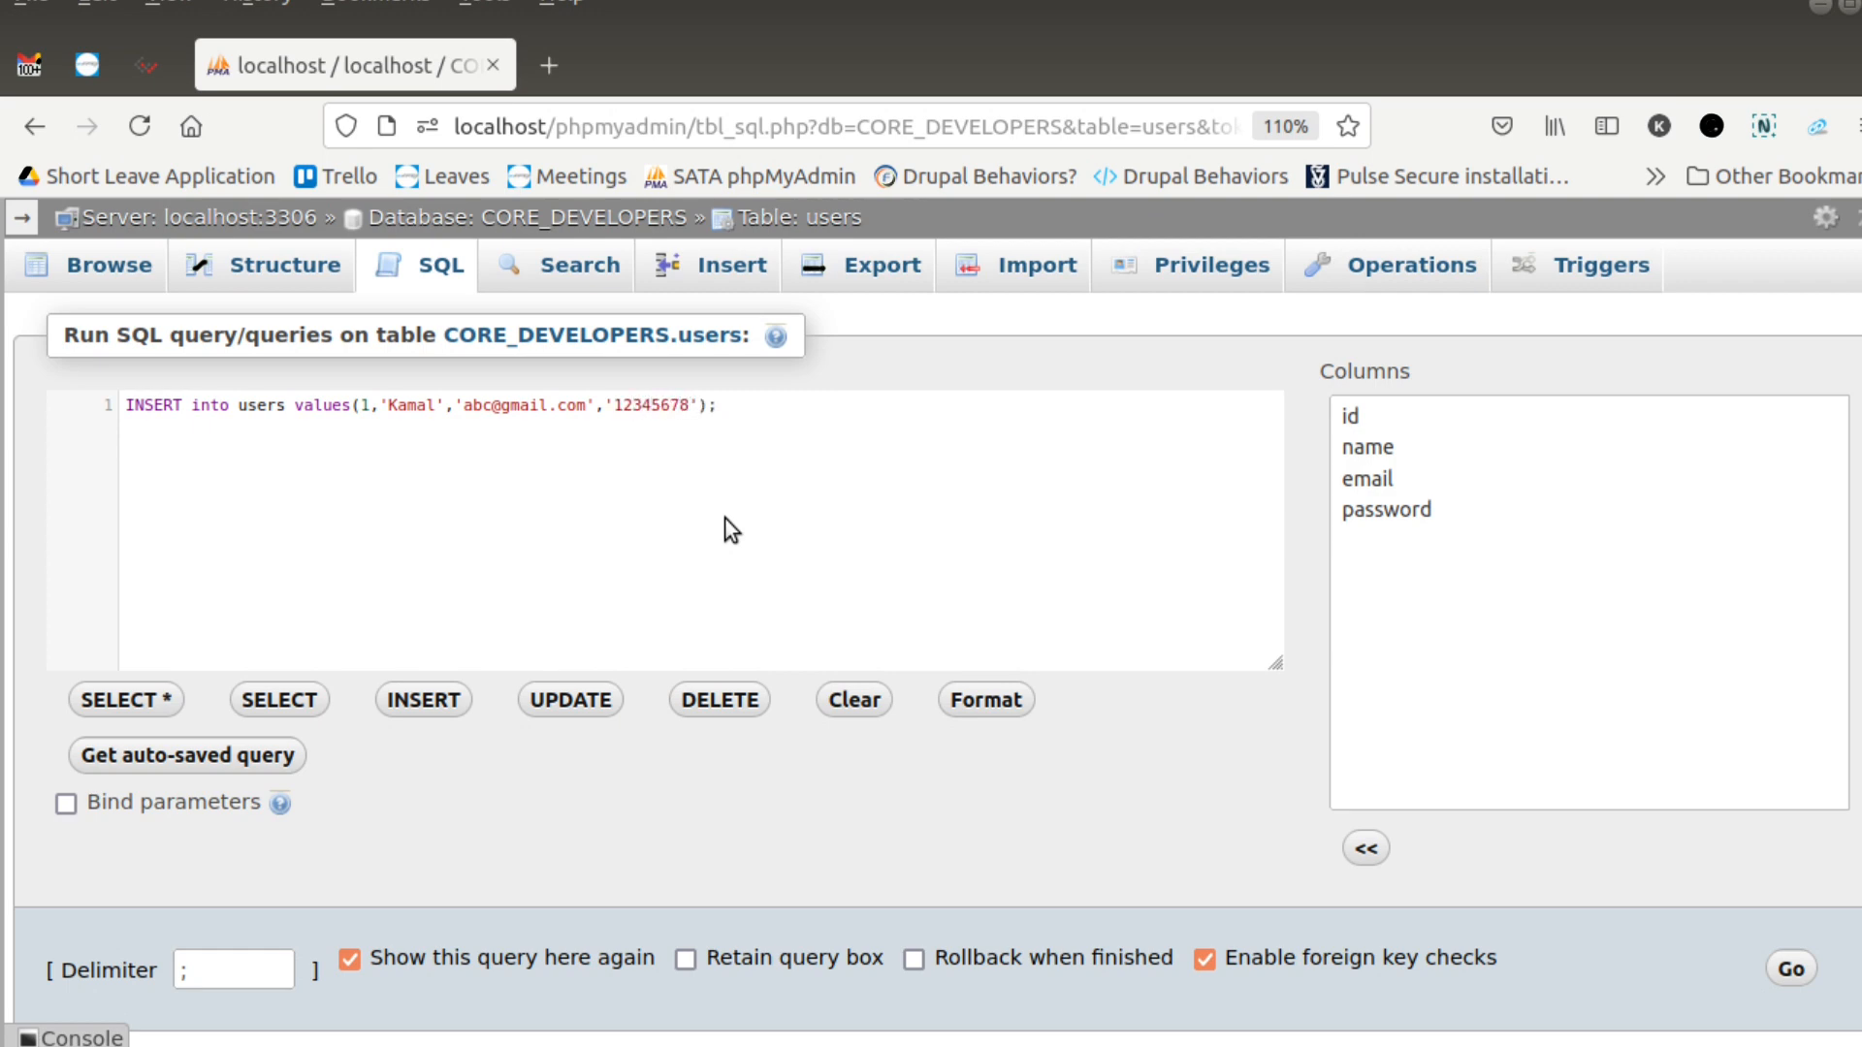
pyautogui.click(1791, 968)
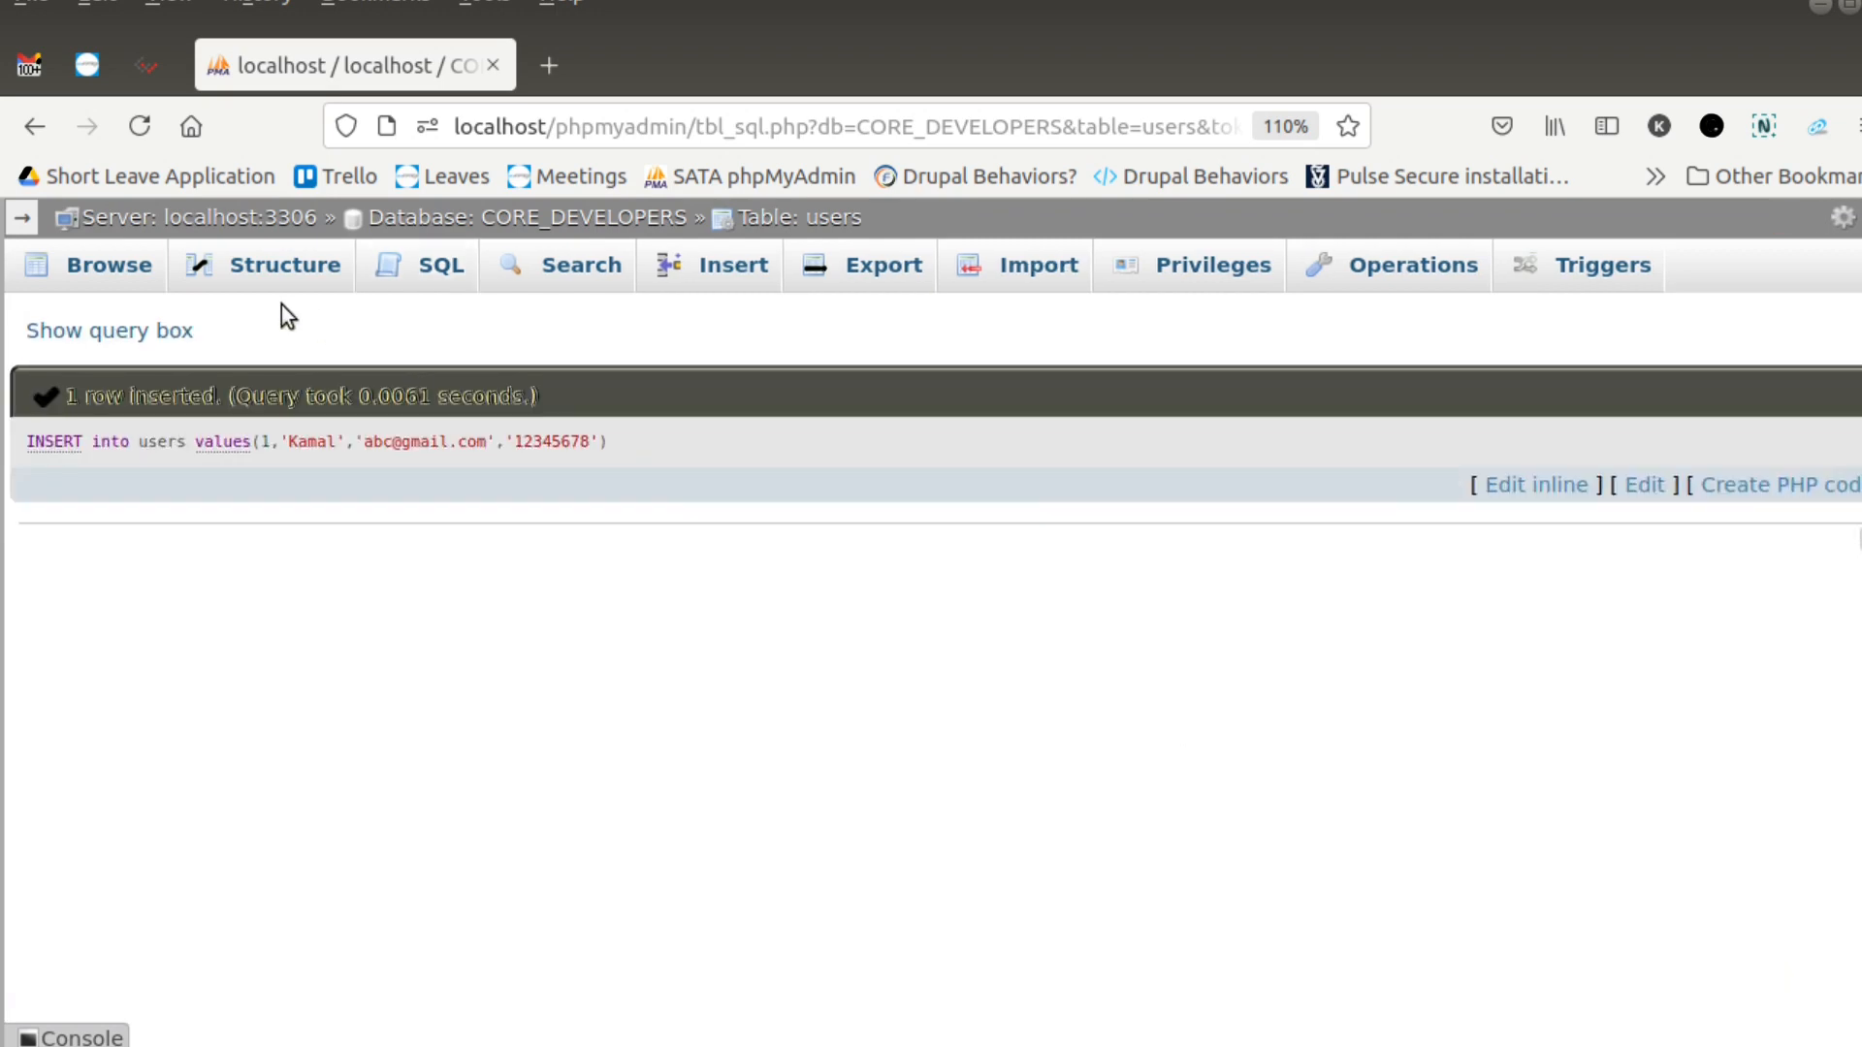
pyautogui.click(97, 265)
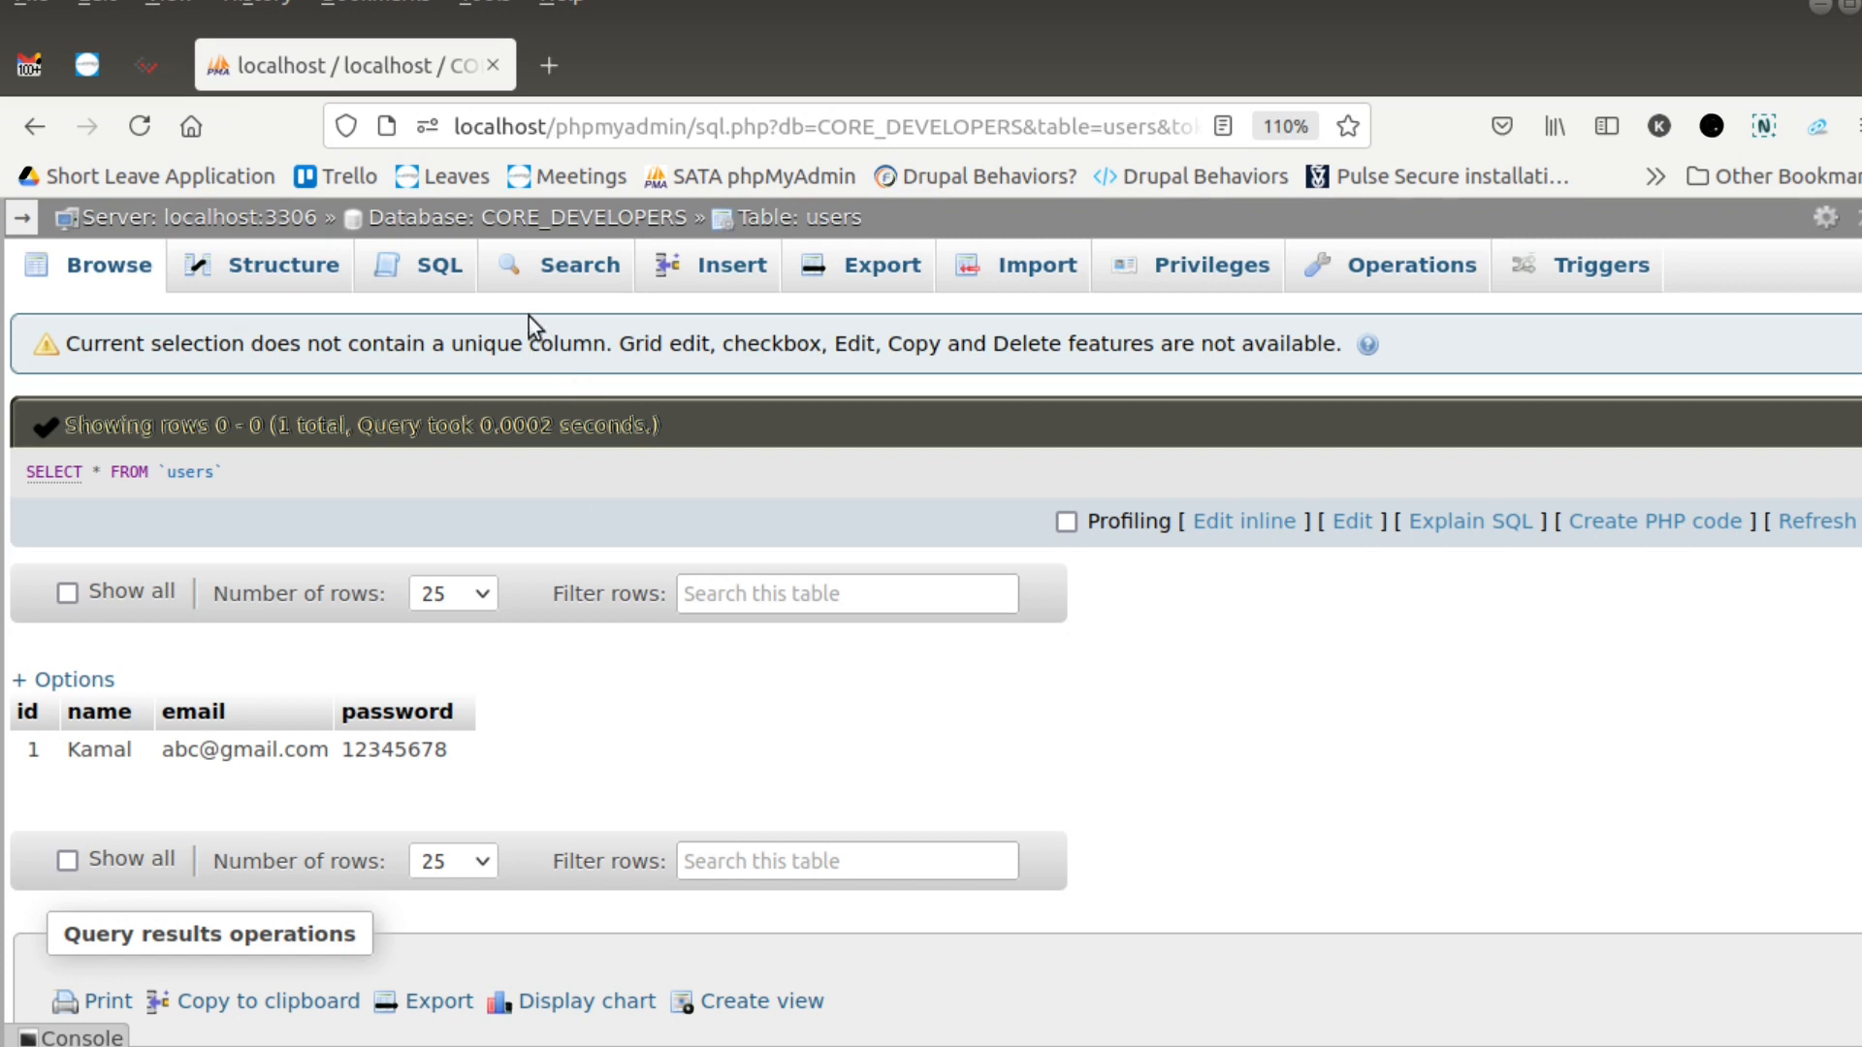
# - Replace the default query on the users table with INSERT INTO users values(2,) to begin a row with id 2
pyautogui.click(431, 264)
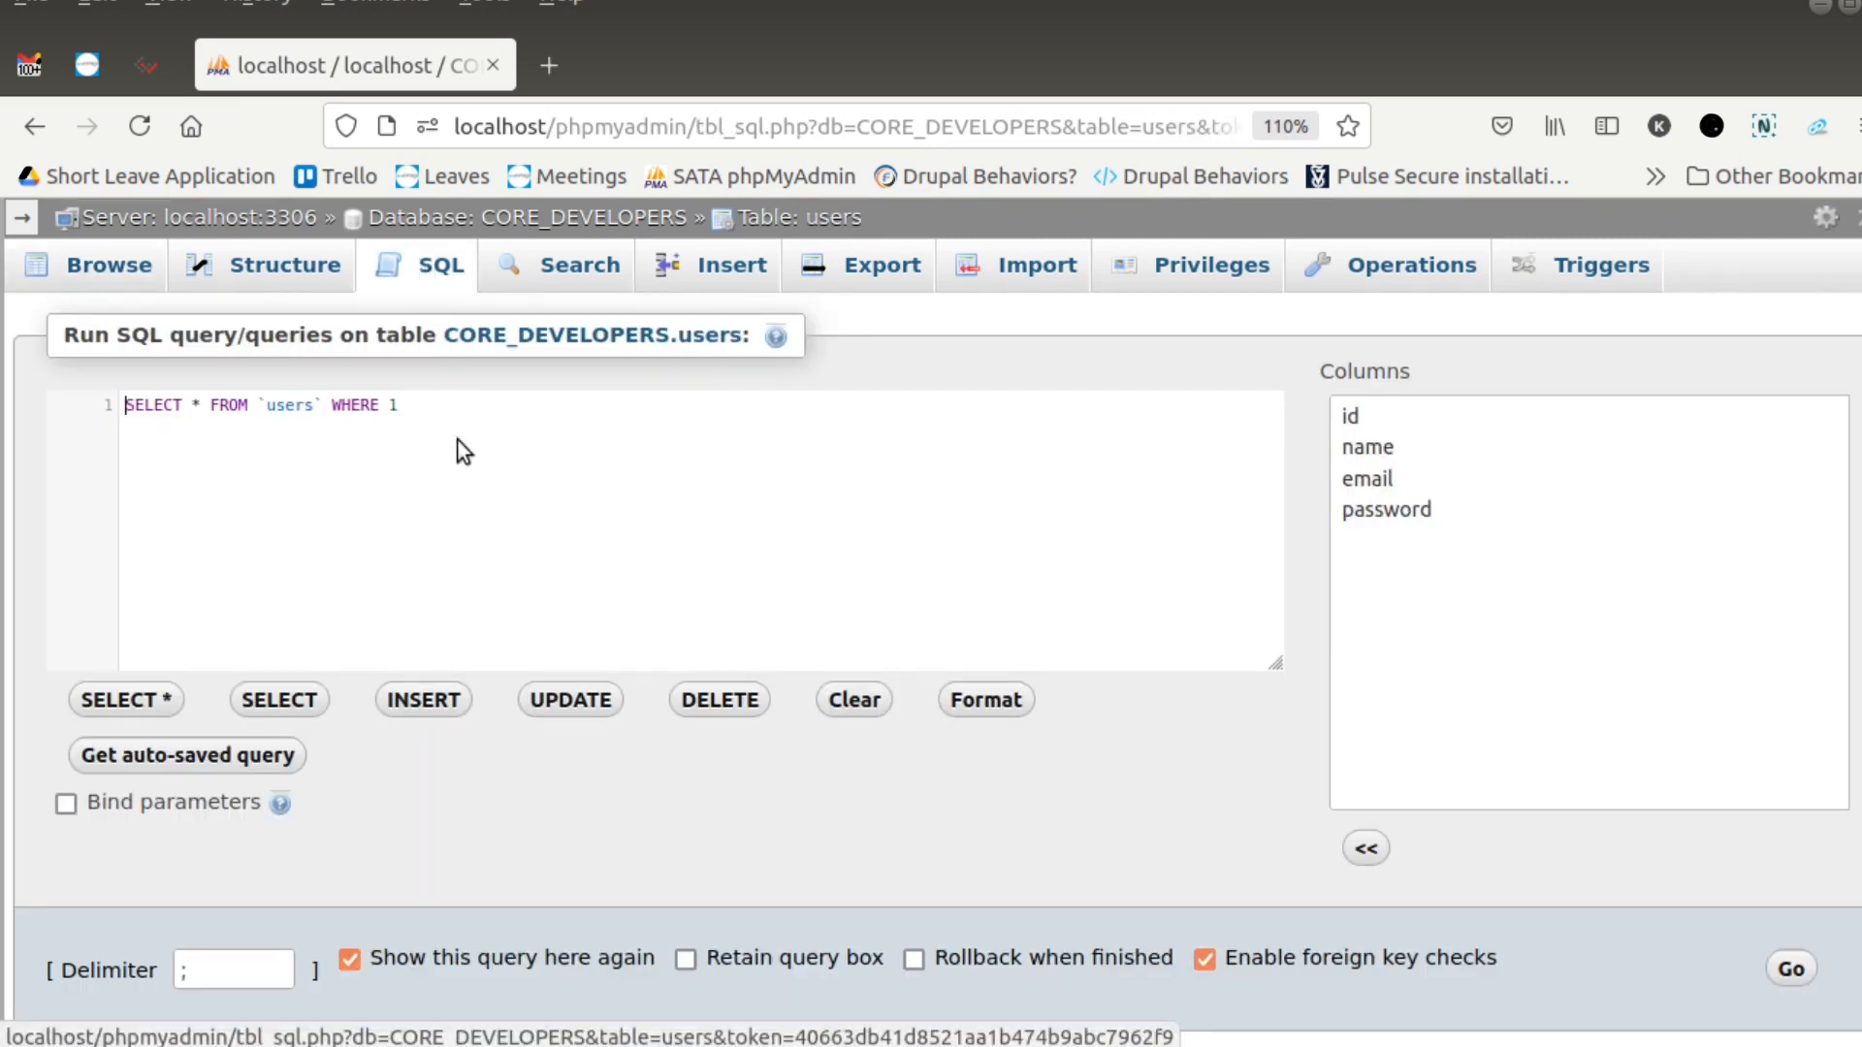
pyautogui.hotkey('ctrl', 'a')
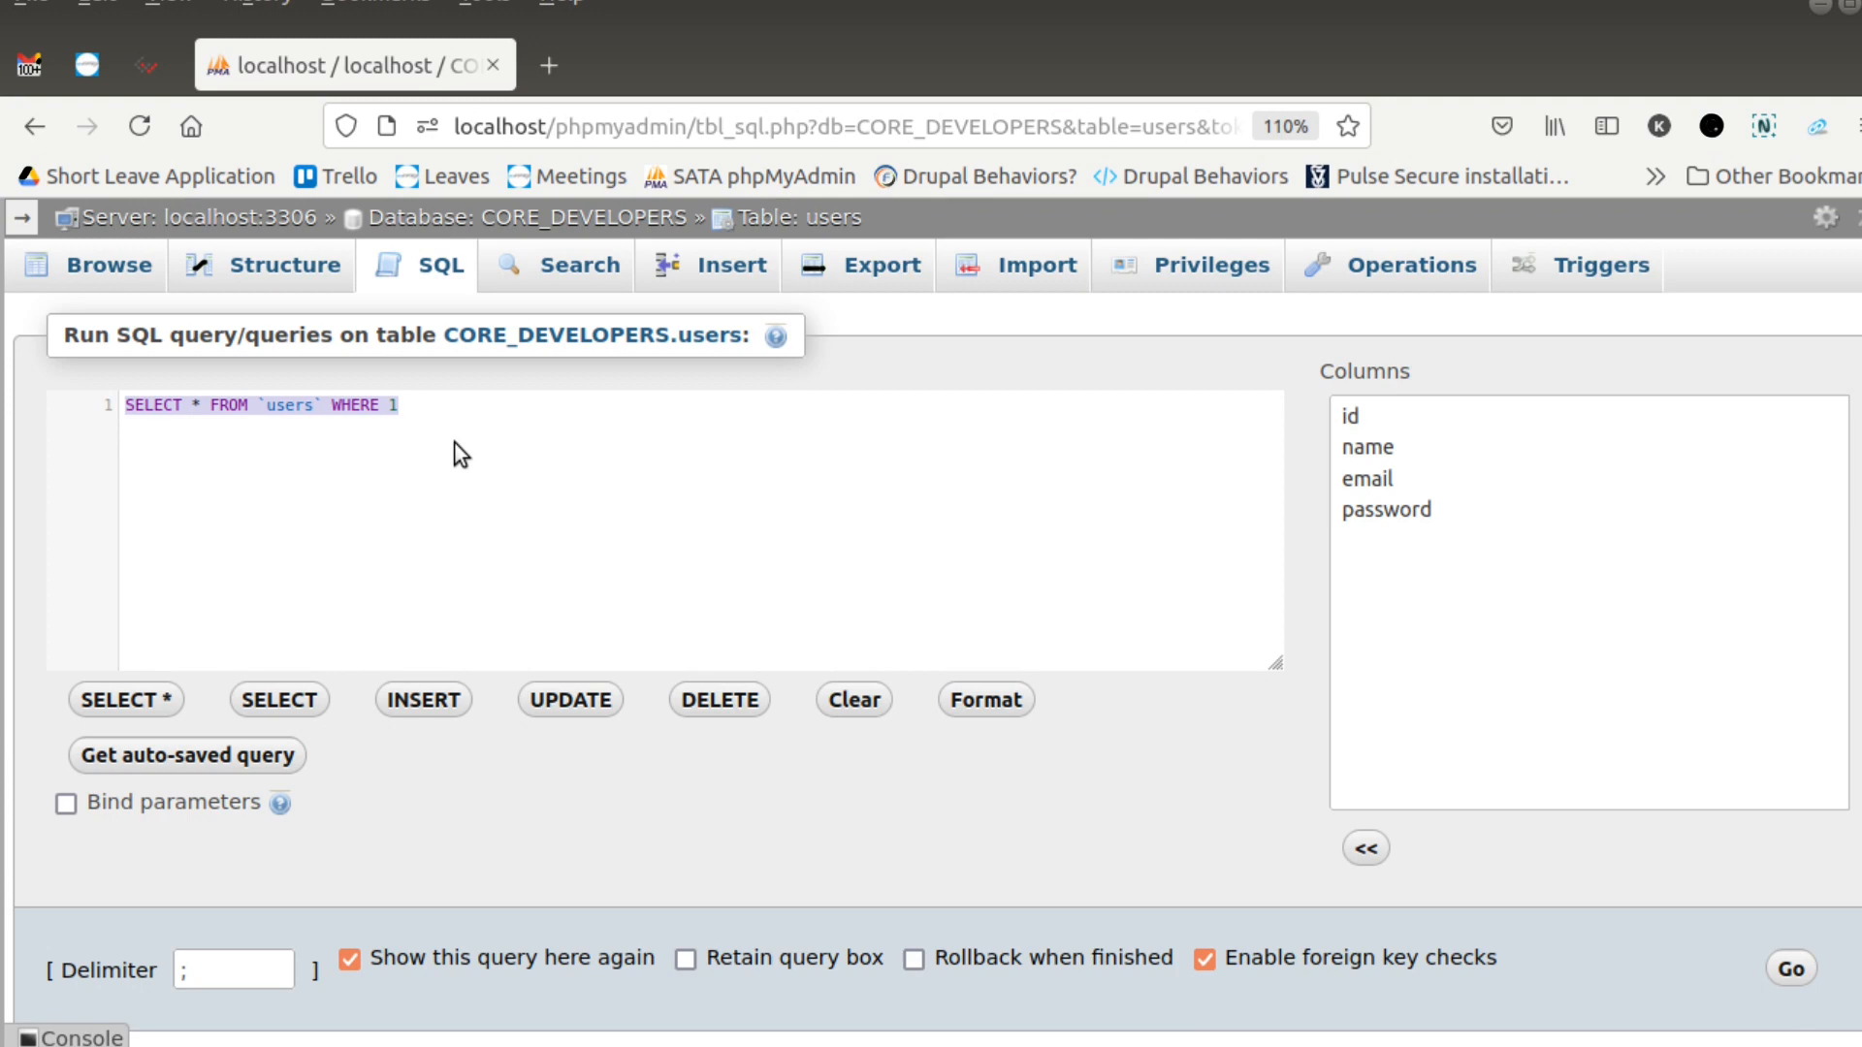
pyautogui.write('INSERT INTO ')
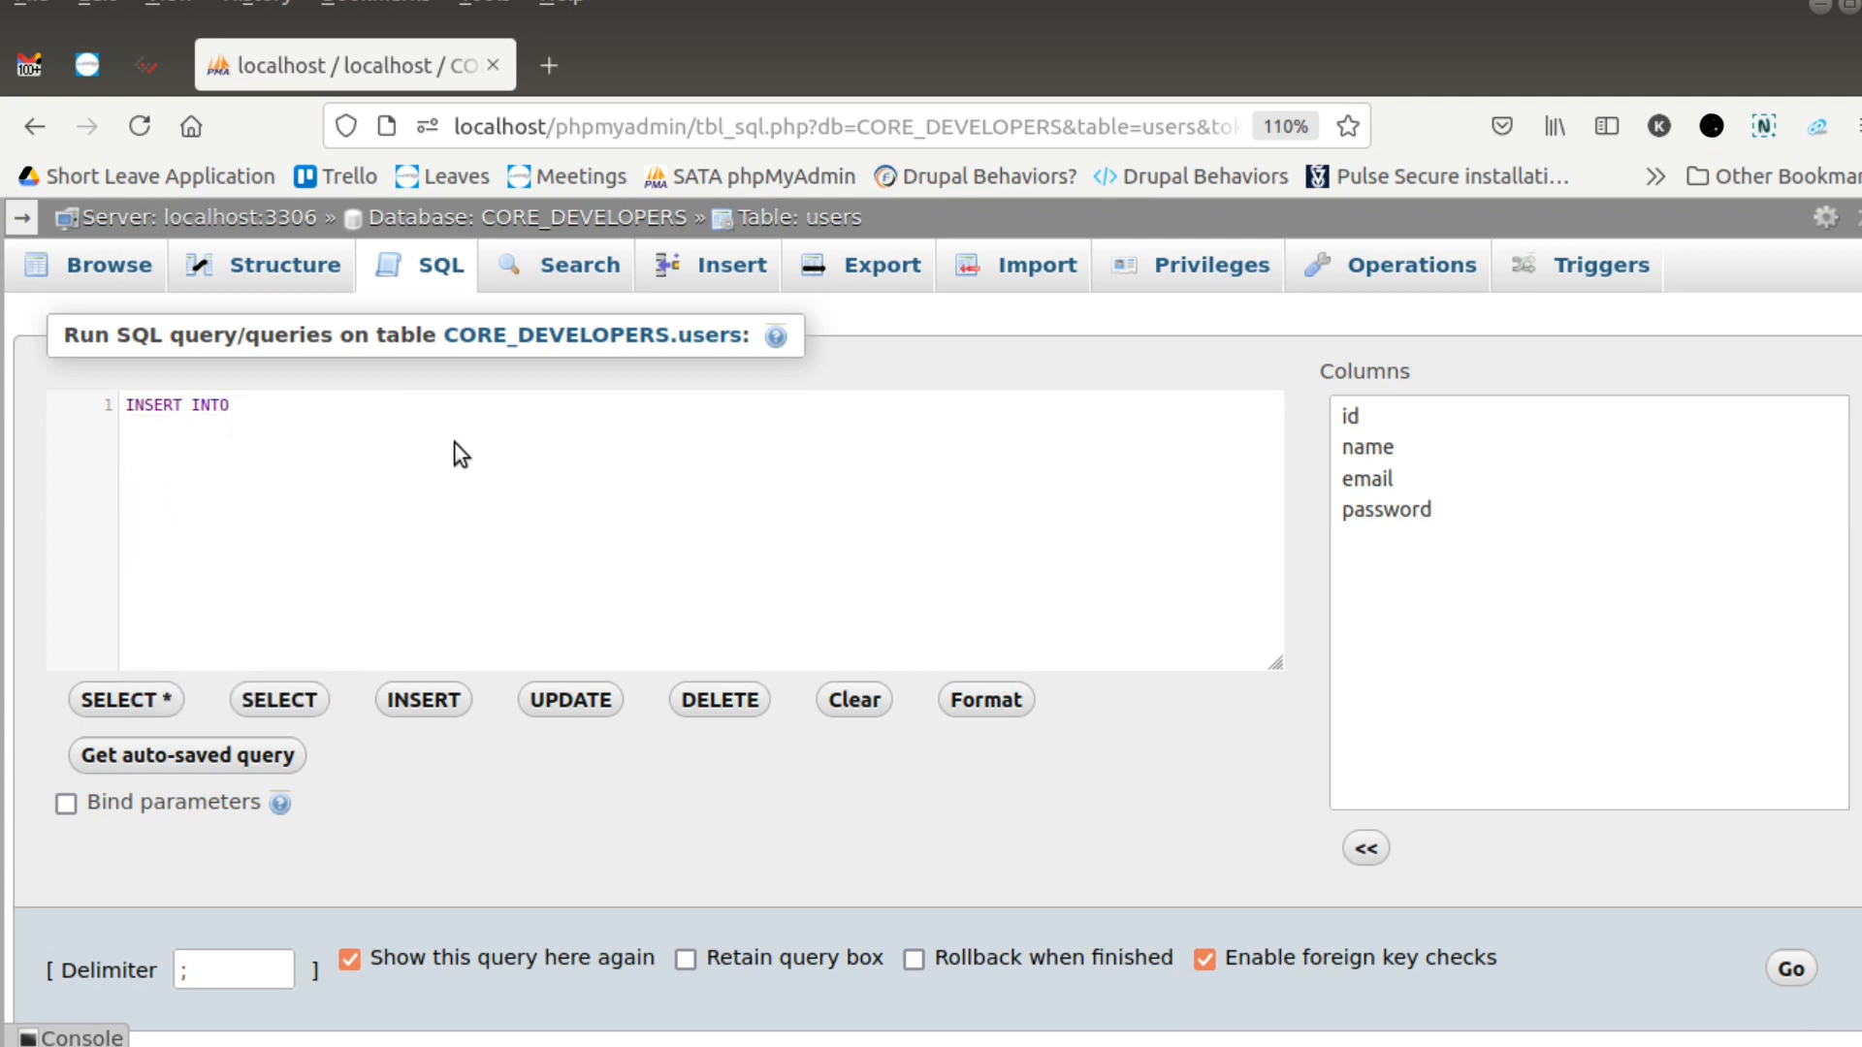
pyautogui.write('users')
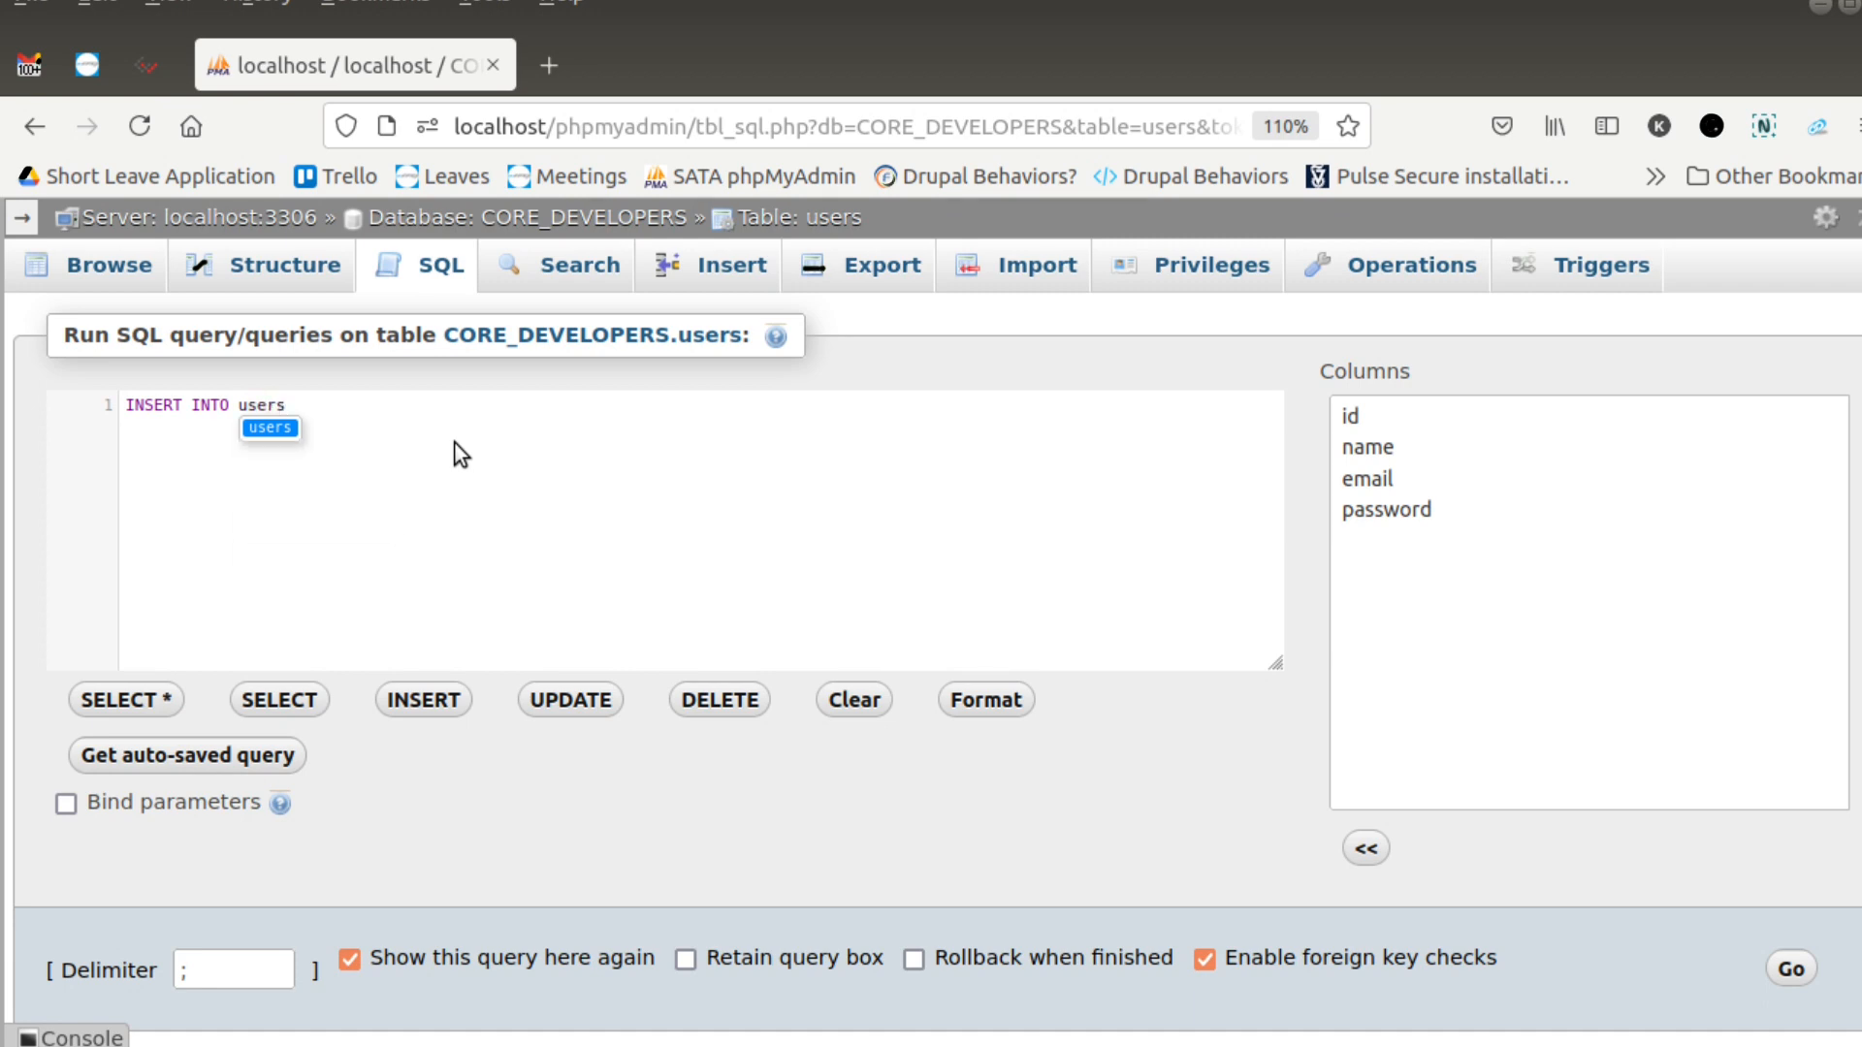
pyautogui.write(' valu')
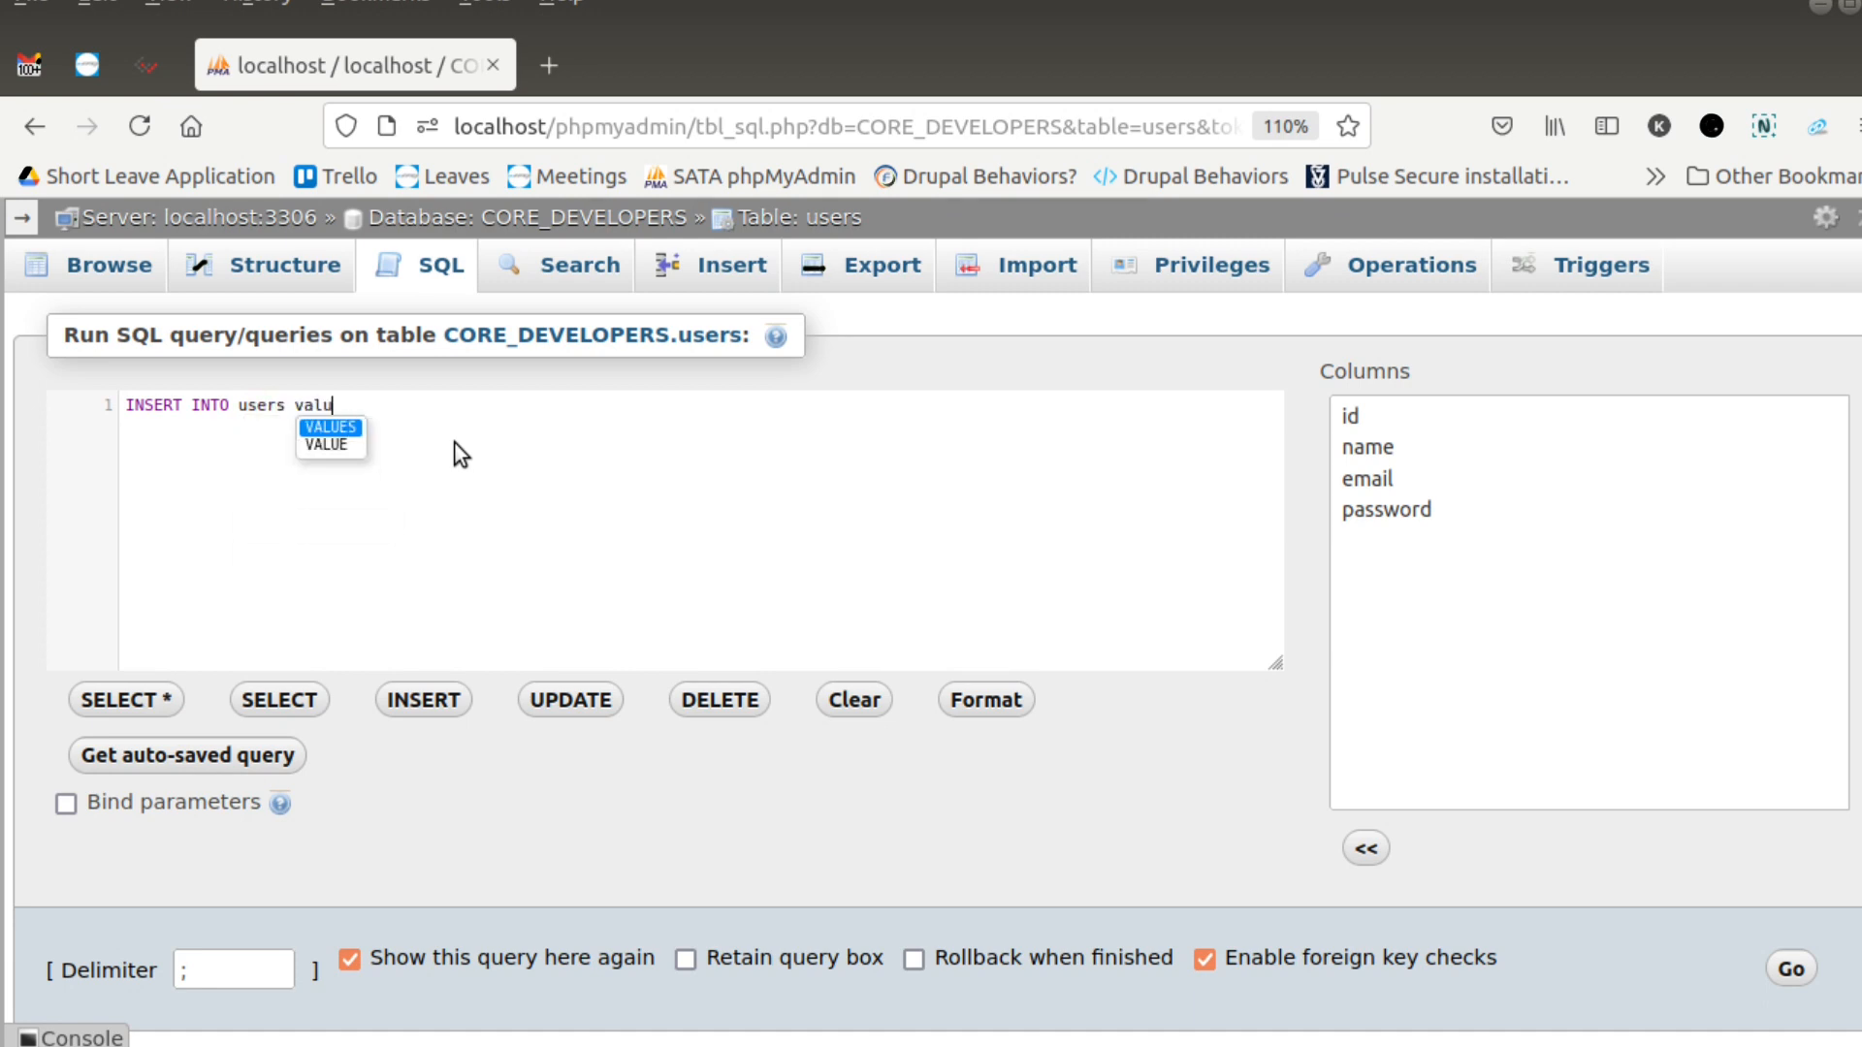
pyautogui.write('es(2,)')
pyautogui.press('Left')
pyautogui.write('2,')
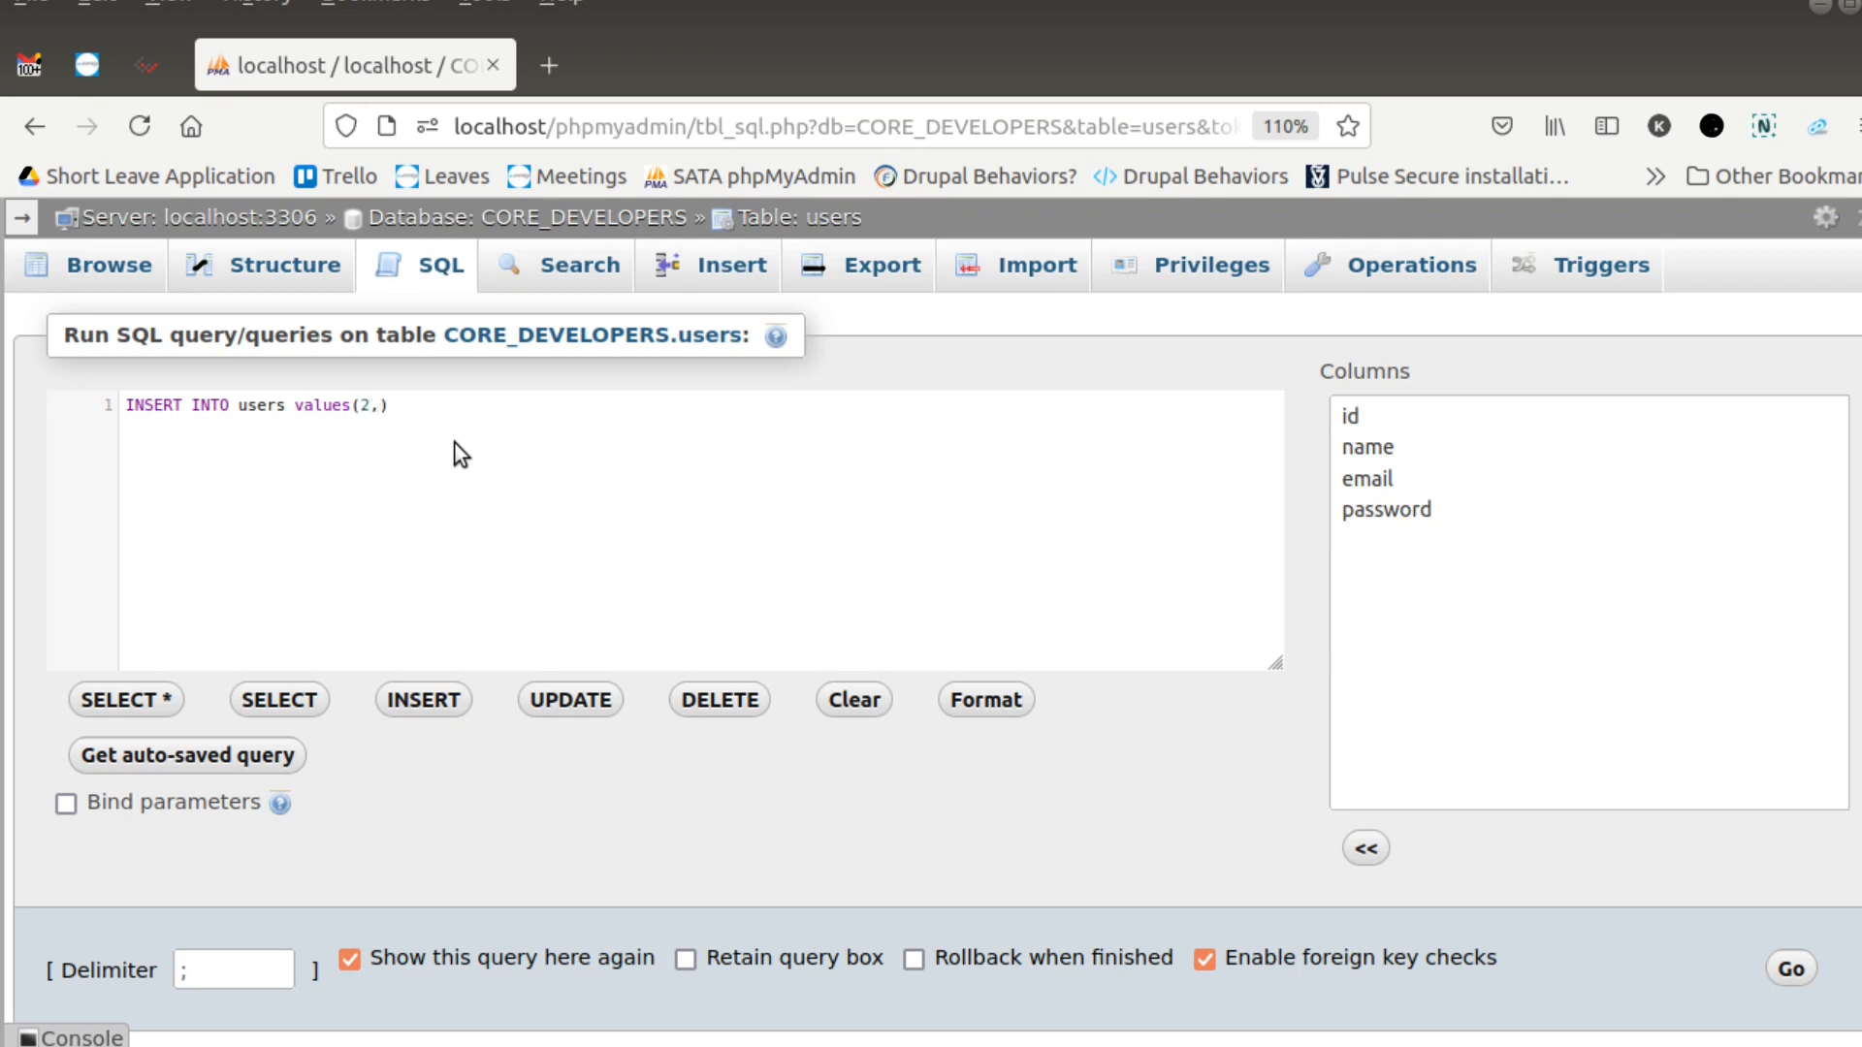
pyautogui.write('An')
# - Complete the id 2 values with the user's name, e-mail and password, run the INSERT, and browse the table's rows
pyautogui.press('BackSpace')
pyautogui.press('BackSpace')
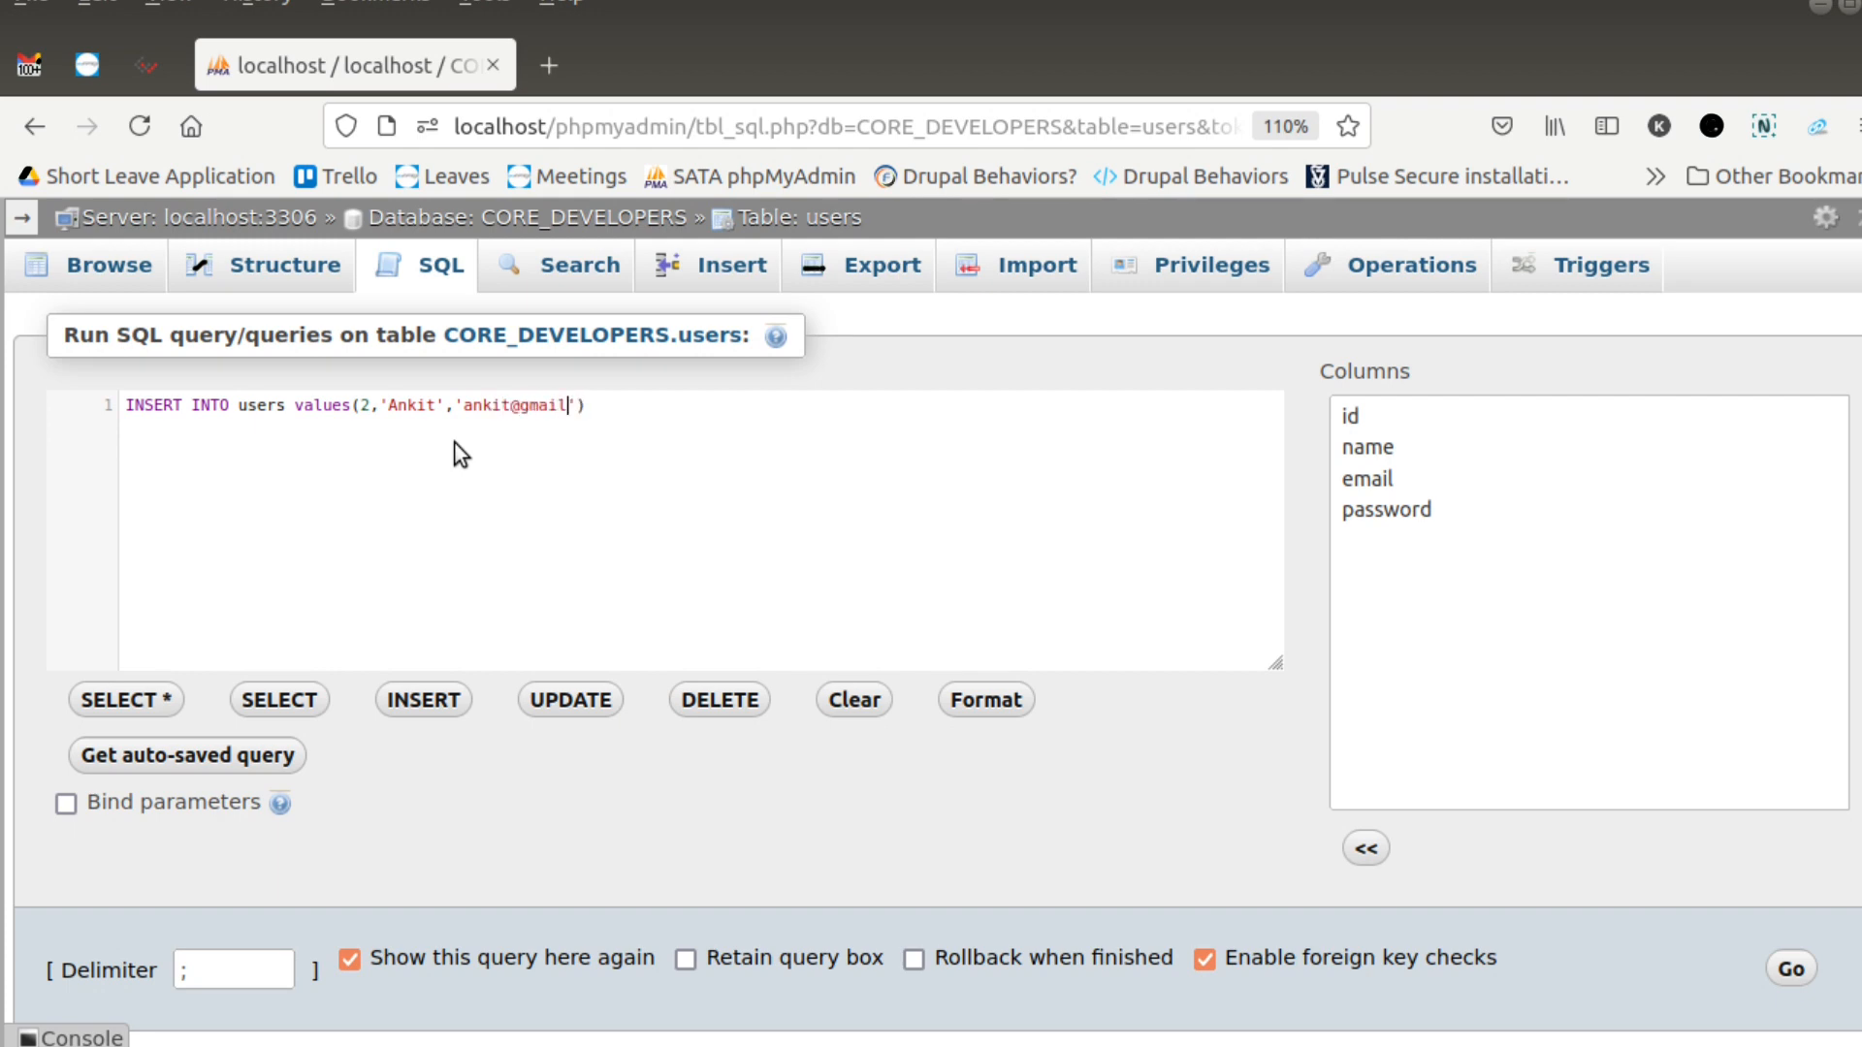
pyautogui.click(1791, 972)
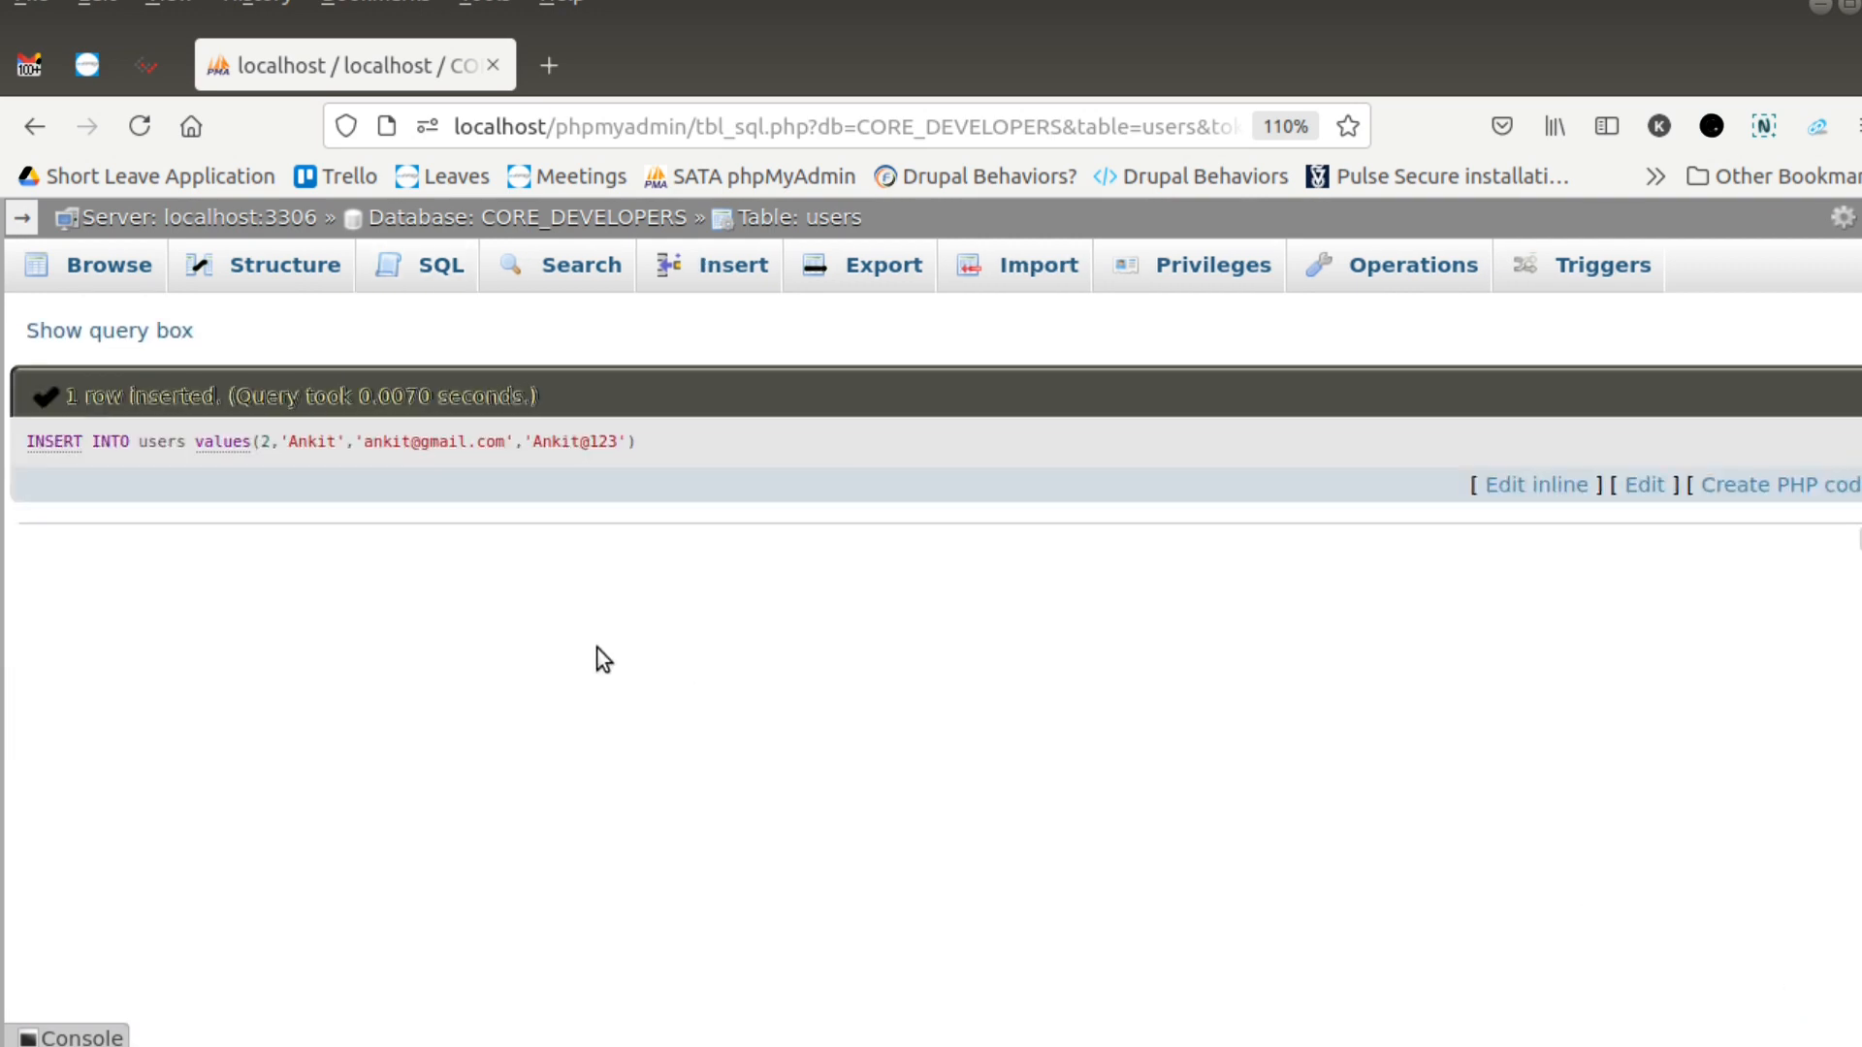
pyautogui.click(96, 276)
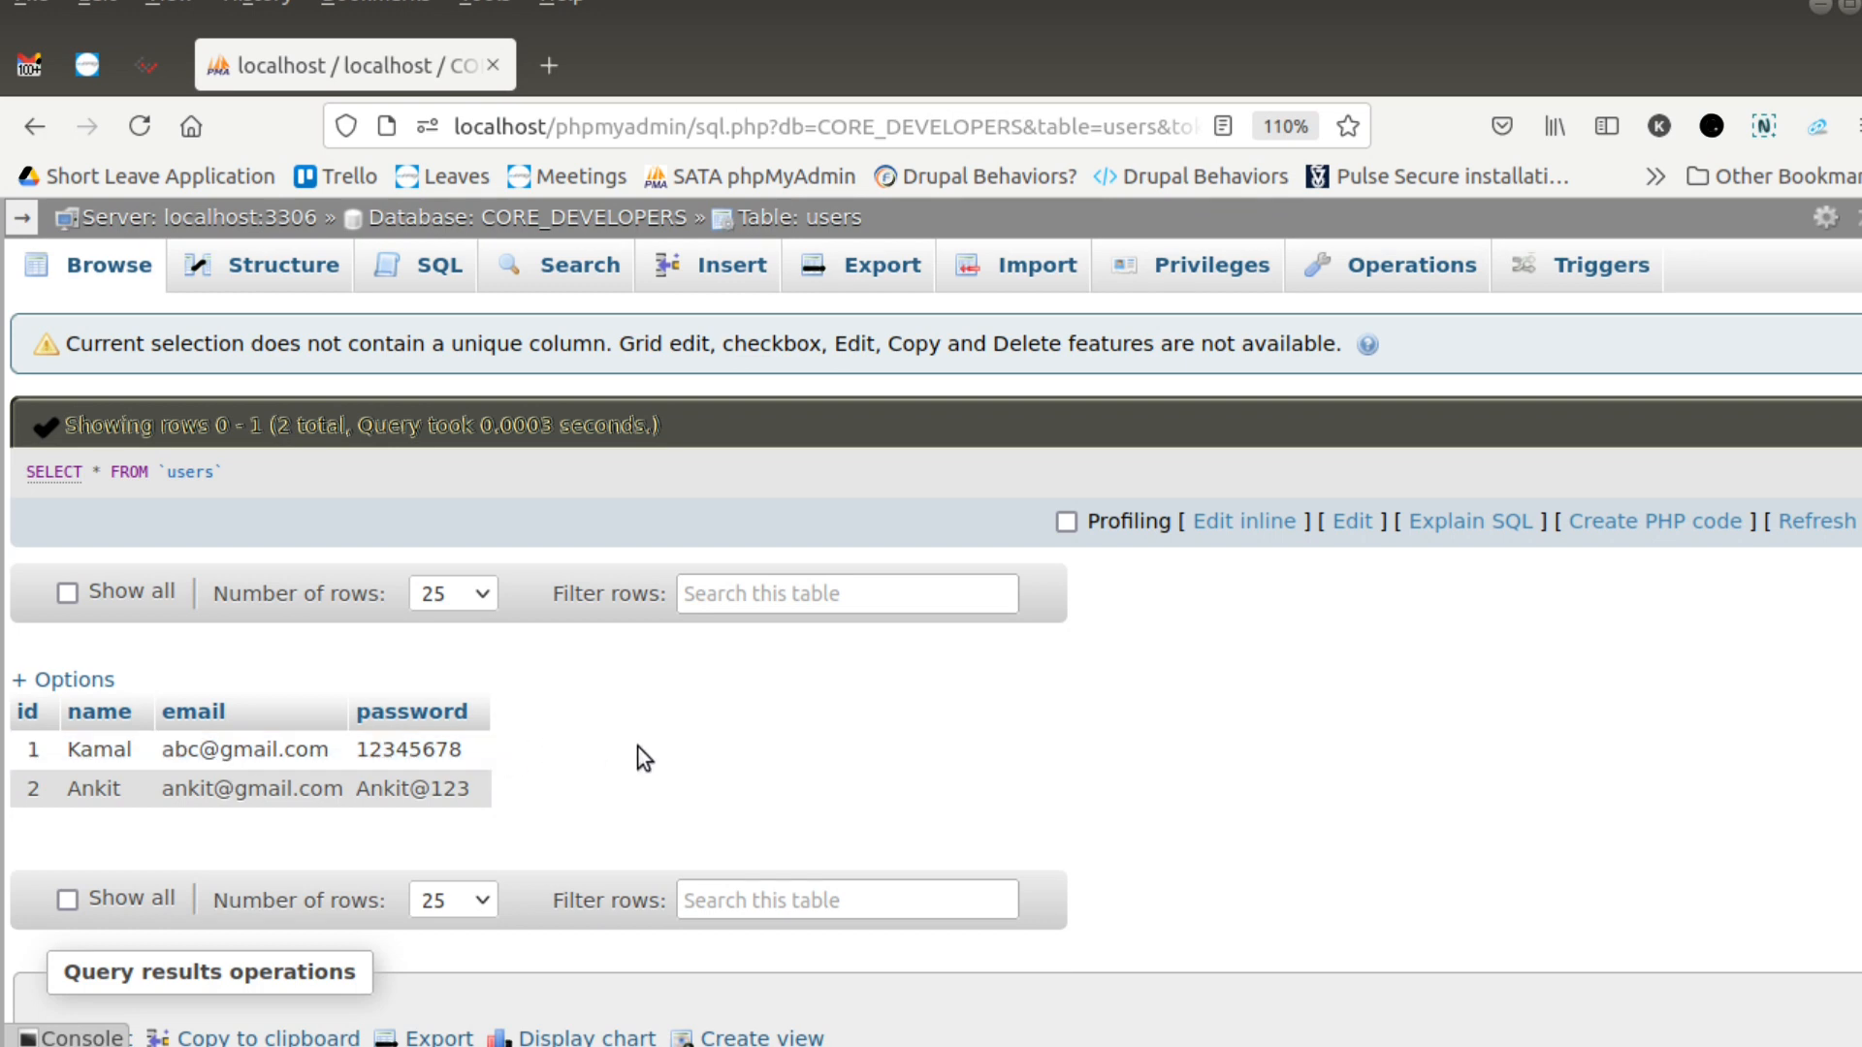
# - Edit the SELECT query inline, replacing it with an empty INSERT INTO users values () statement
pyautogui.click(1239, 522)
pyautogui.hotkey('ctrl', 'a')
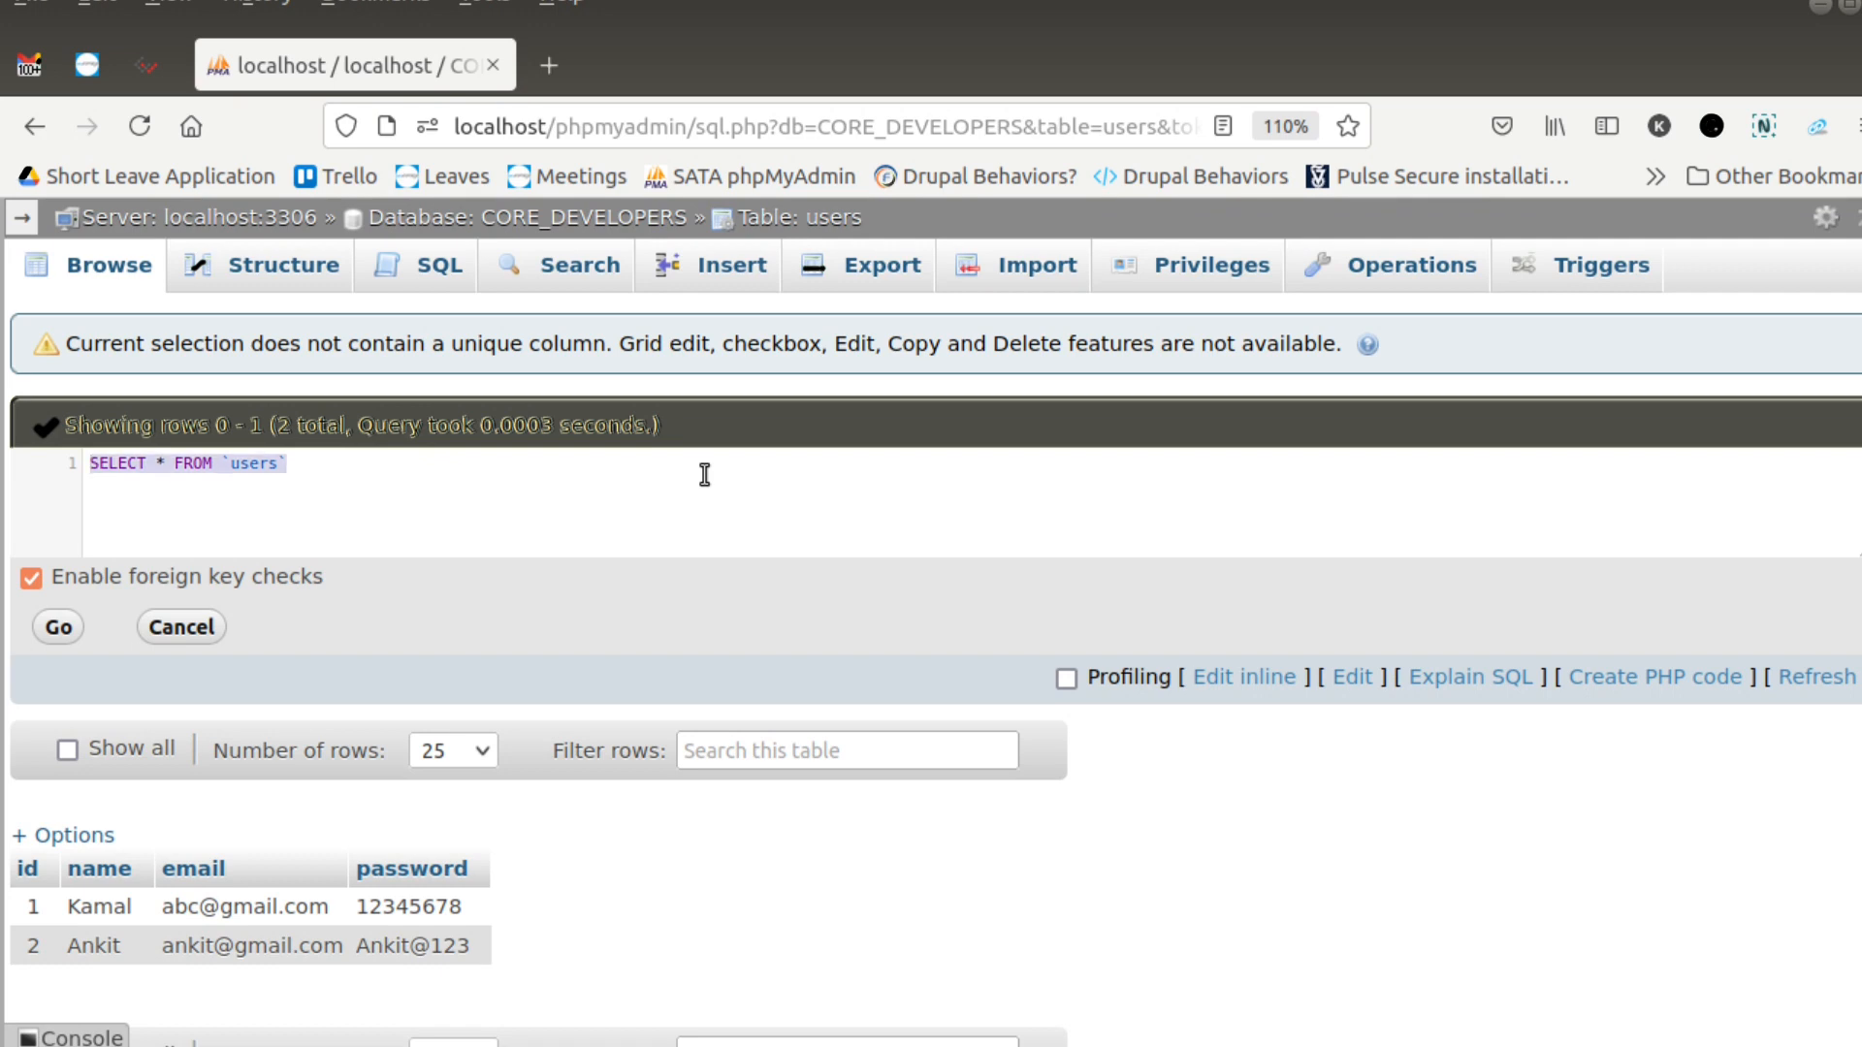
pyautogui.hotkey('ctrl', 'v')
pyautogui.hotkey('ctrl', 'z')
pyautogui.write('INSERT INTO users')
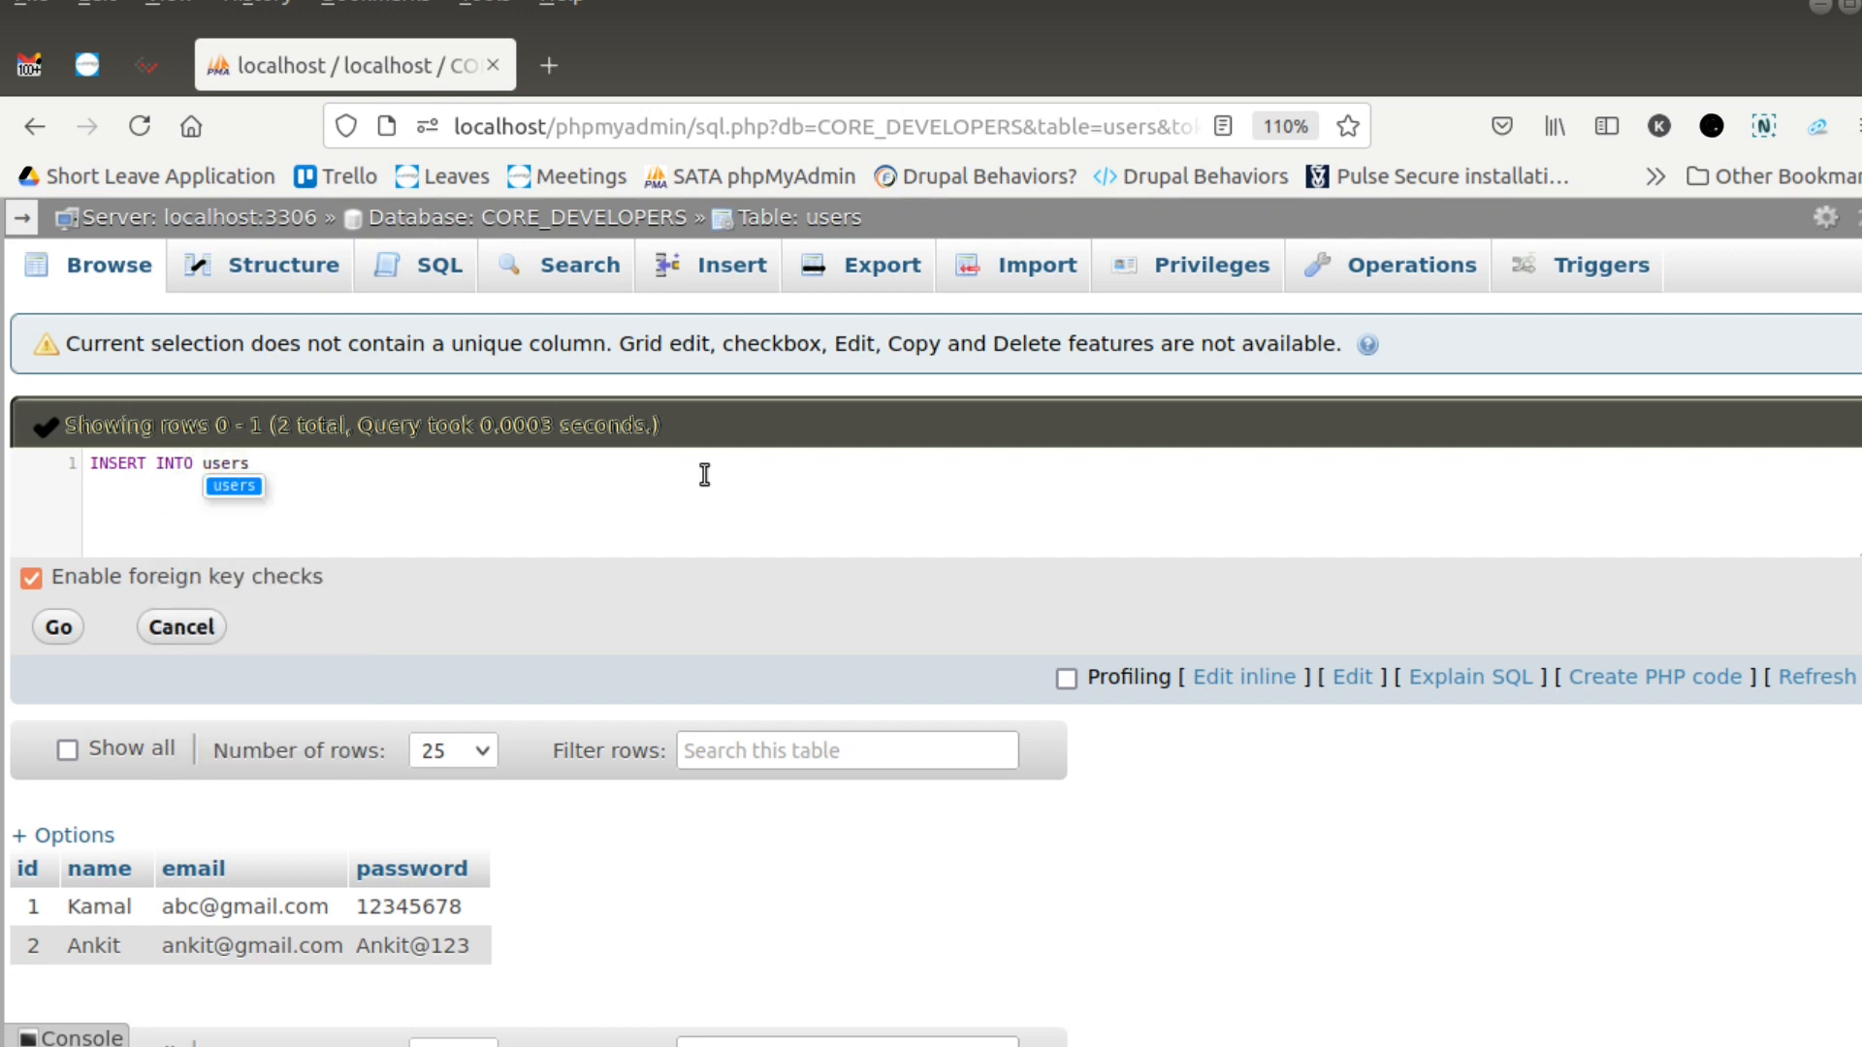
pyautogui.write(' values ()')
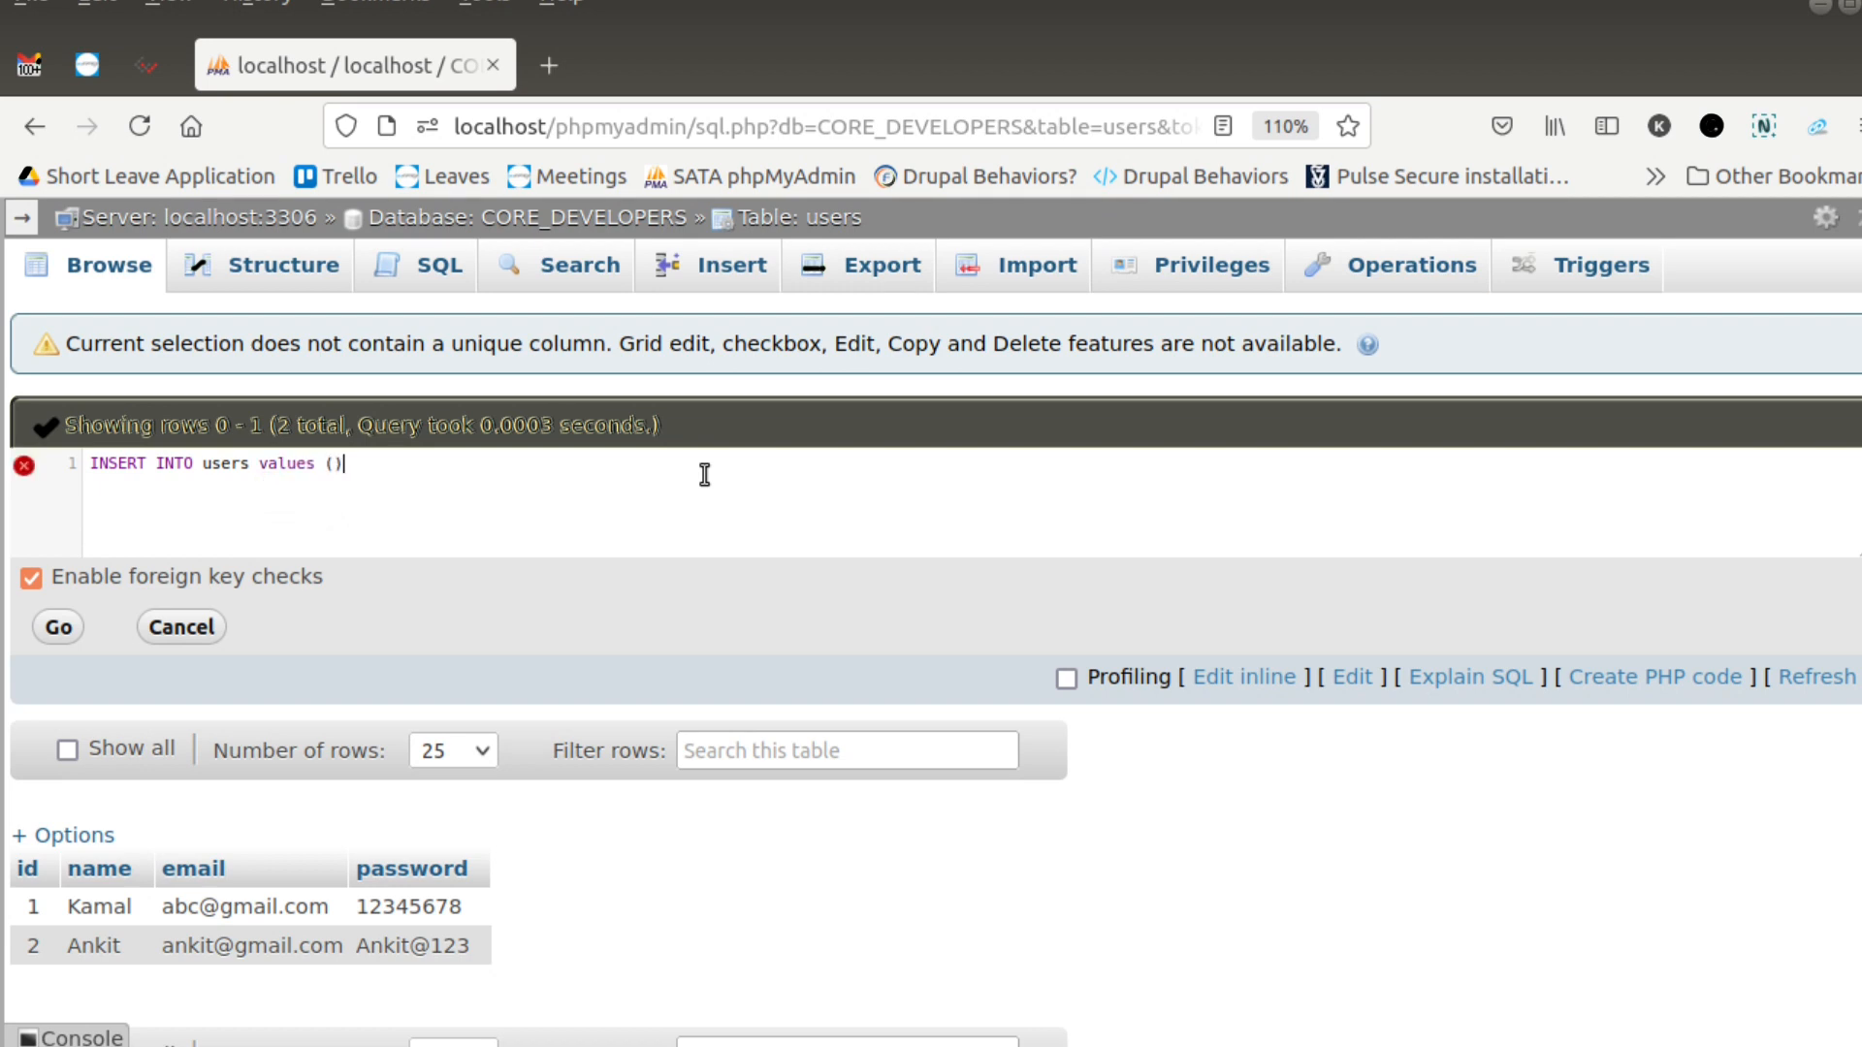
pyautogui.press('Left')
# - Fill the INSERT values with id 3 and the third user's name and e-mail as quoted strings
pyautogui.write('3')
pyautogui.write(",'")
pyautogui.write("'")
pyautogui.write('K')
pyautogui.press('BackSpace')
pyautogui.write('ANKI')
pyautogui.press('BackSpace')
pyautogui.press('BackSpace')
pyautogui.press('BackSpace')
pyautogui.press('BackSpace')
pyautogui.write("Sachin','abc@gmail.com'")
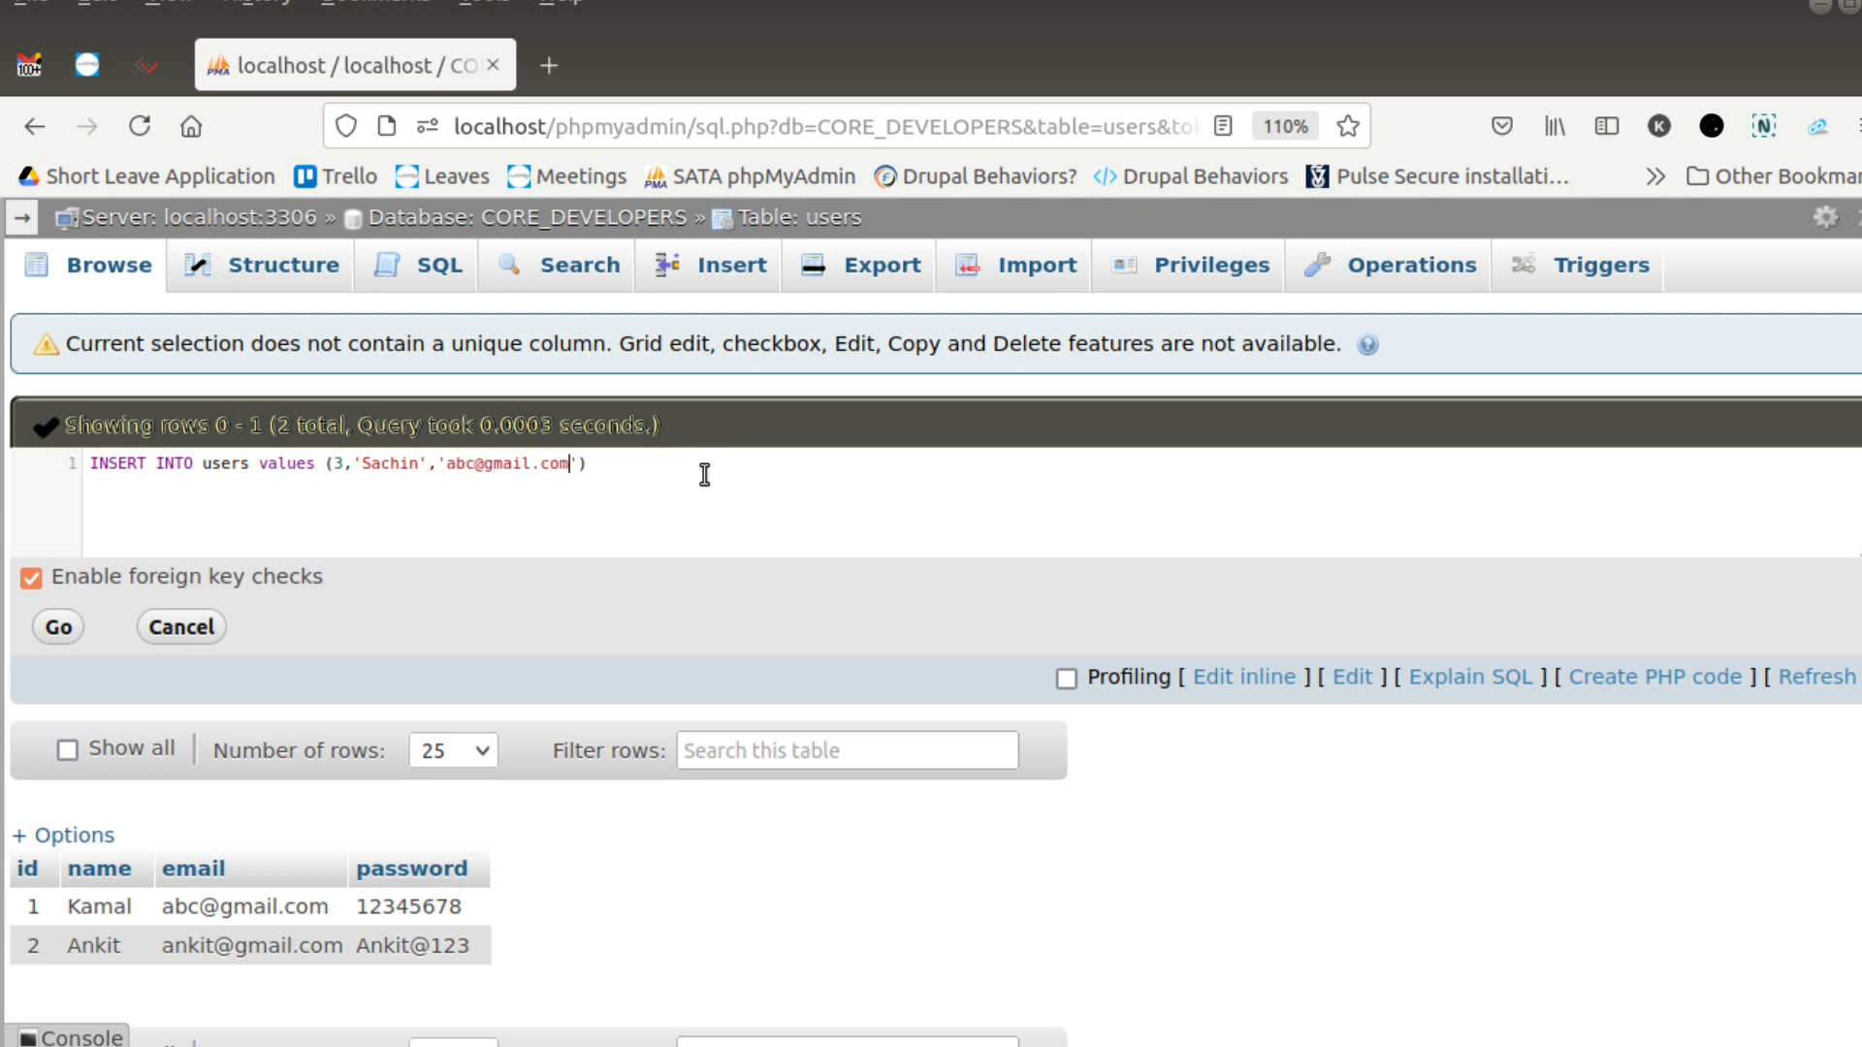
pyautogui.write(",'sachin")
# - Add the third user's password, end the statement with a semicolon, run it, and browse the table's rows
pyautogui.press('End')
pyautogui.write(';')
pyautogui.click(60, 630)
pyautogui.click(102, 277)
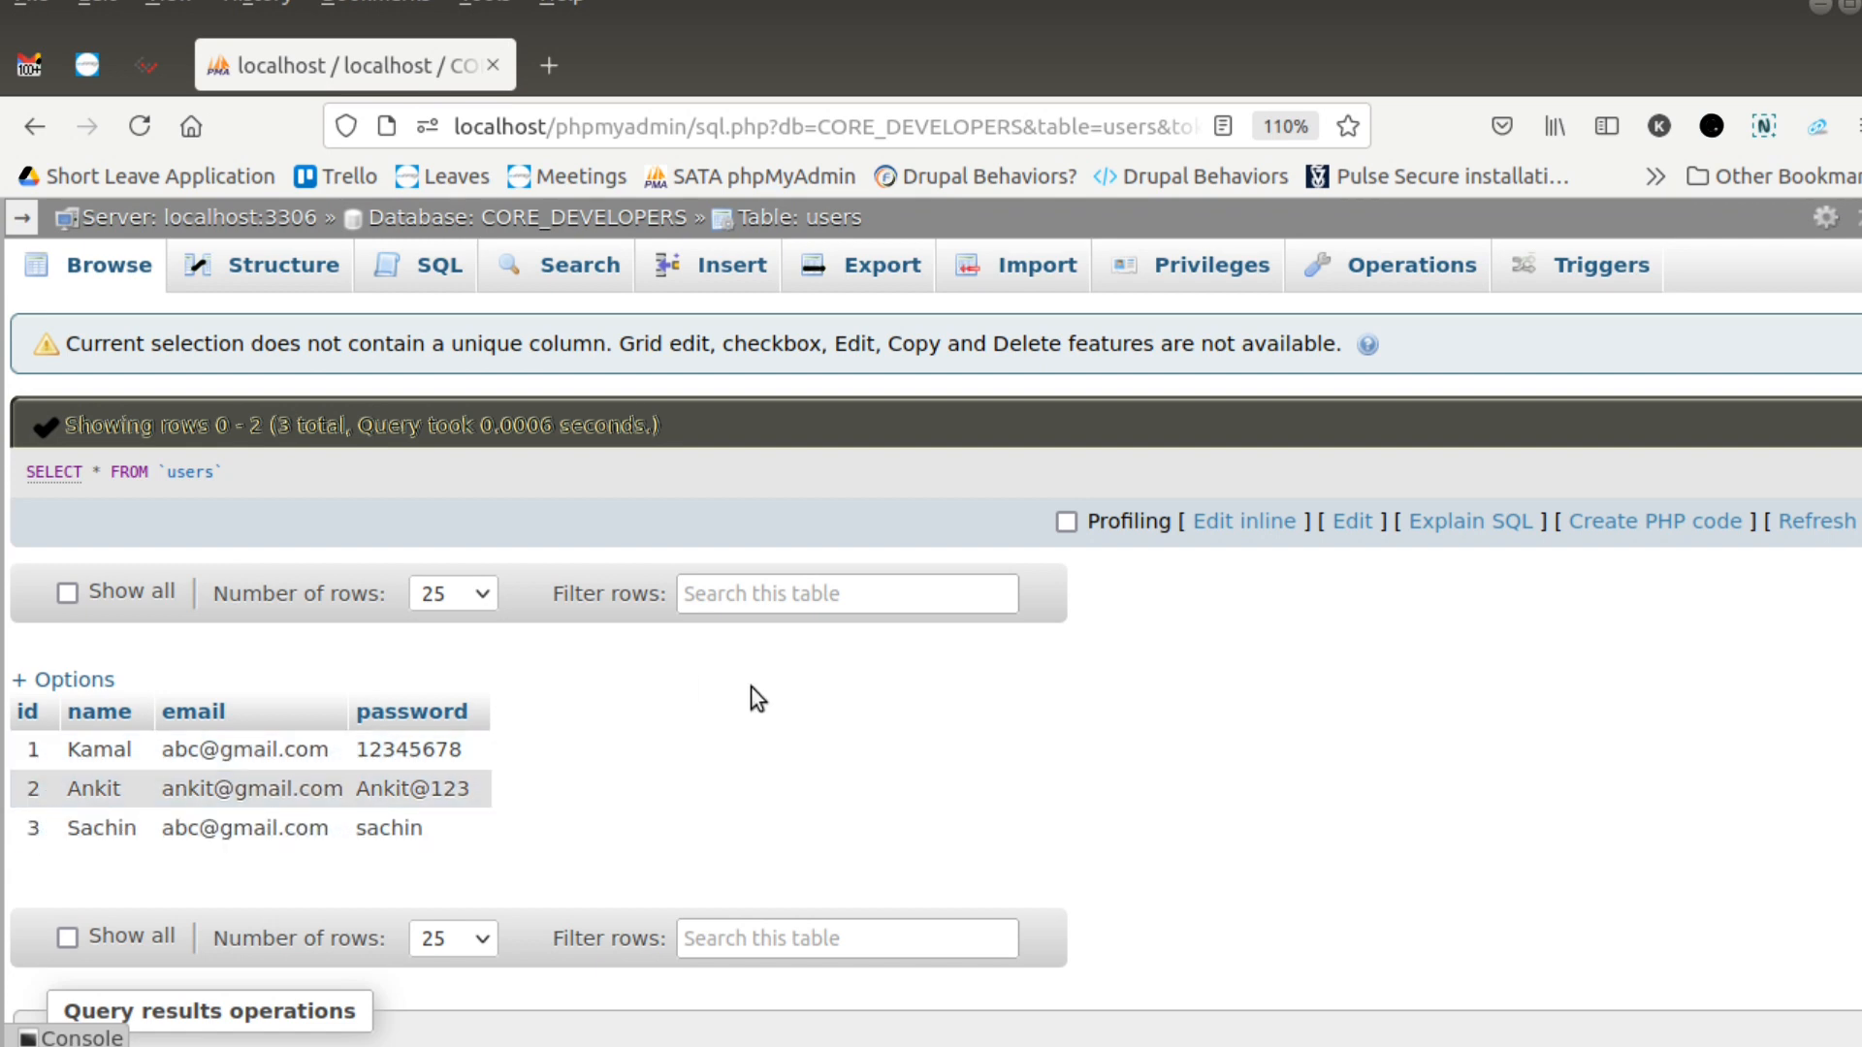
# - Edit the SELECT query inline, replacing it with the beginning of an update statement, UPDATE users set name
pyautogui.click(1280, 523)
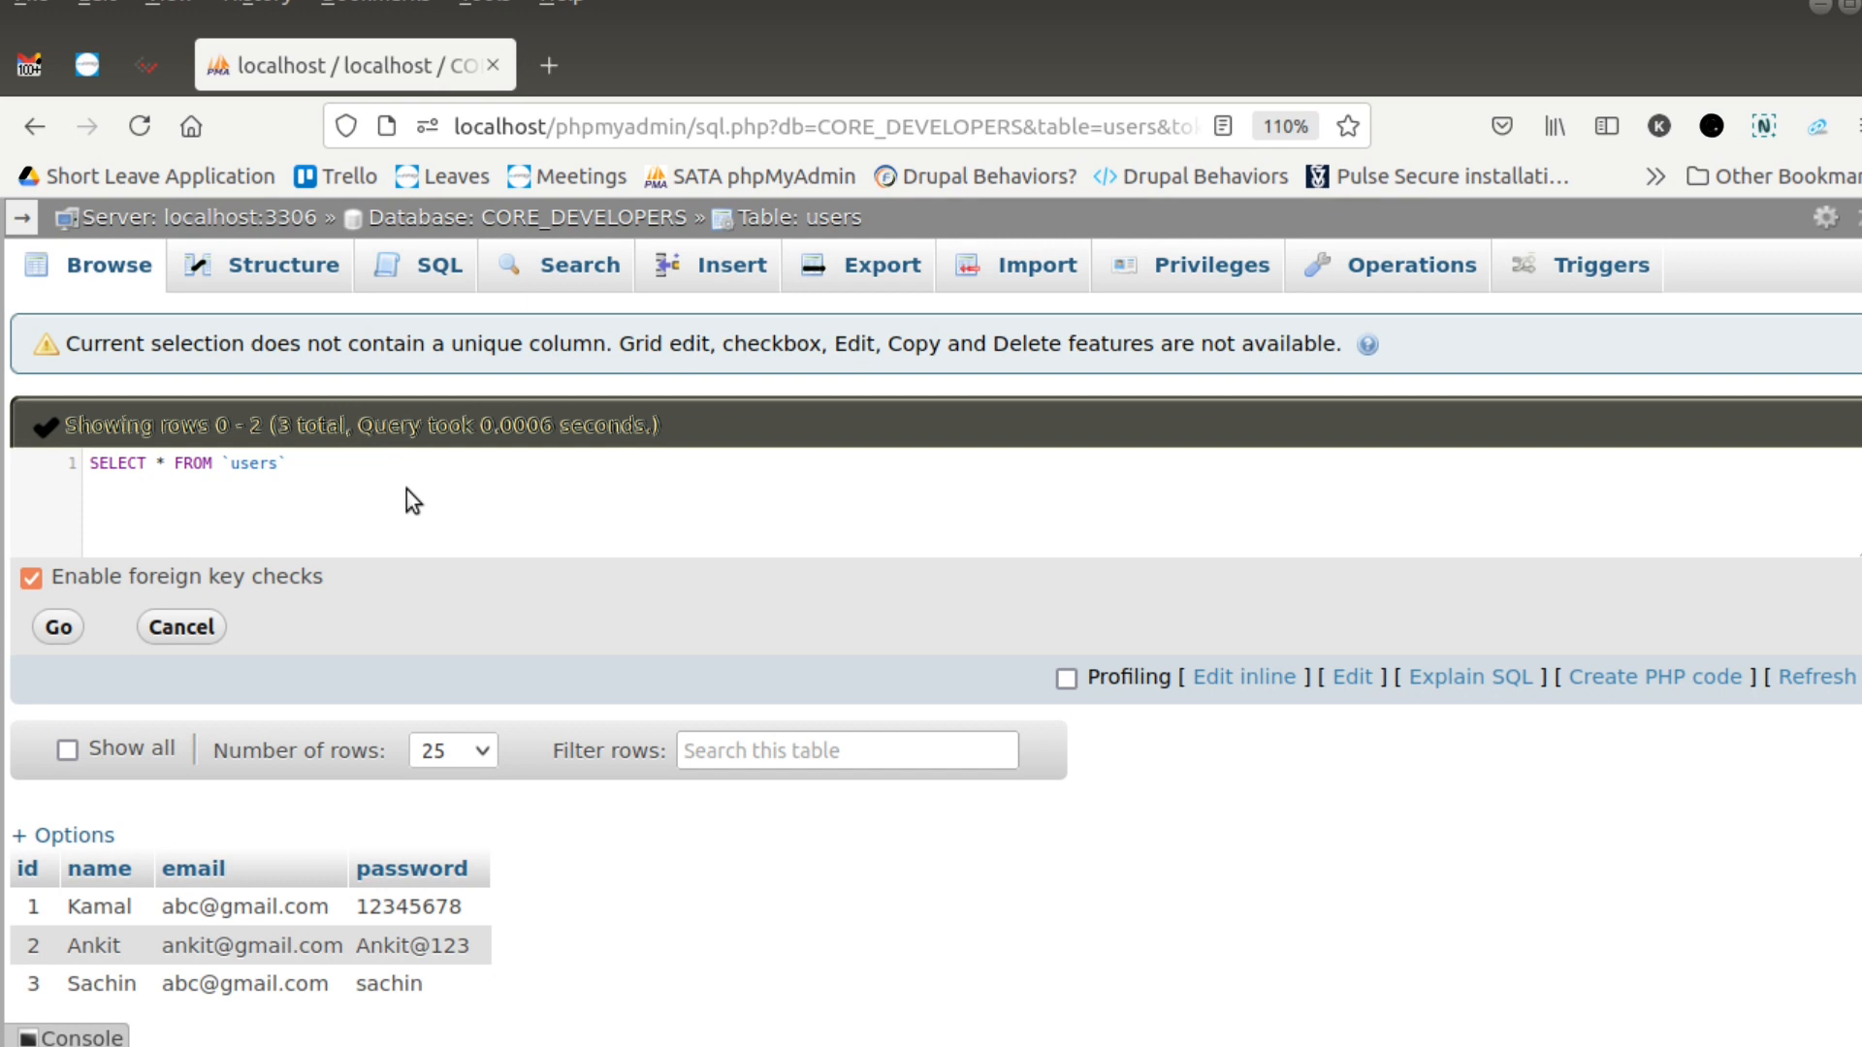
pyautogui.press('Delete')
pyautogui.press('Delete')
pyautogui.press('Delete')
pyautogui.press('Delete')
pyautogui.press('Delete')
pyautogui.press('Delete')
pyautogui.press('Delete')
pyautogui.press('Delete')
pyautogui.press('Delete')
pyautogui.press('Delete')
pyautogui.press('Delete')
pyautogui.press('Delete')
pyautogui.press('Delete')
pyautogui.press('Delete')
pyautogui.press('Delete')
pyautogui.press('Delete')
pyautogui.press('Delete')
pyautogui.press('Delete')
pyautogui.press('Delete')
pyautogui.press('Delete')
pyautogui.press('Delete')
pyautogui.write('UPDT')
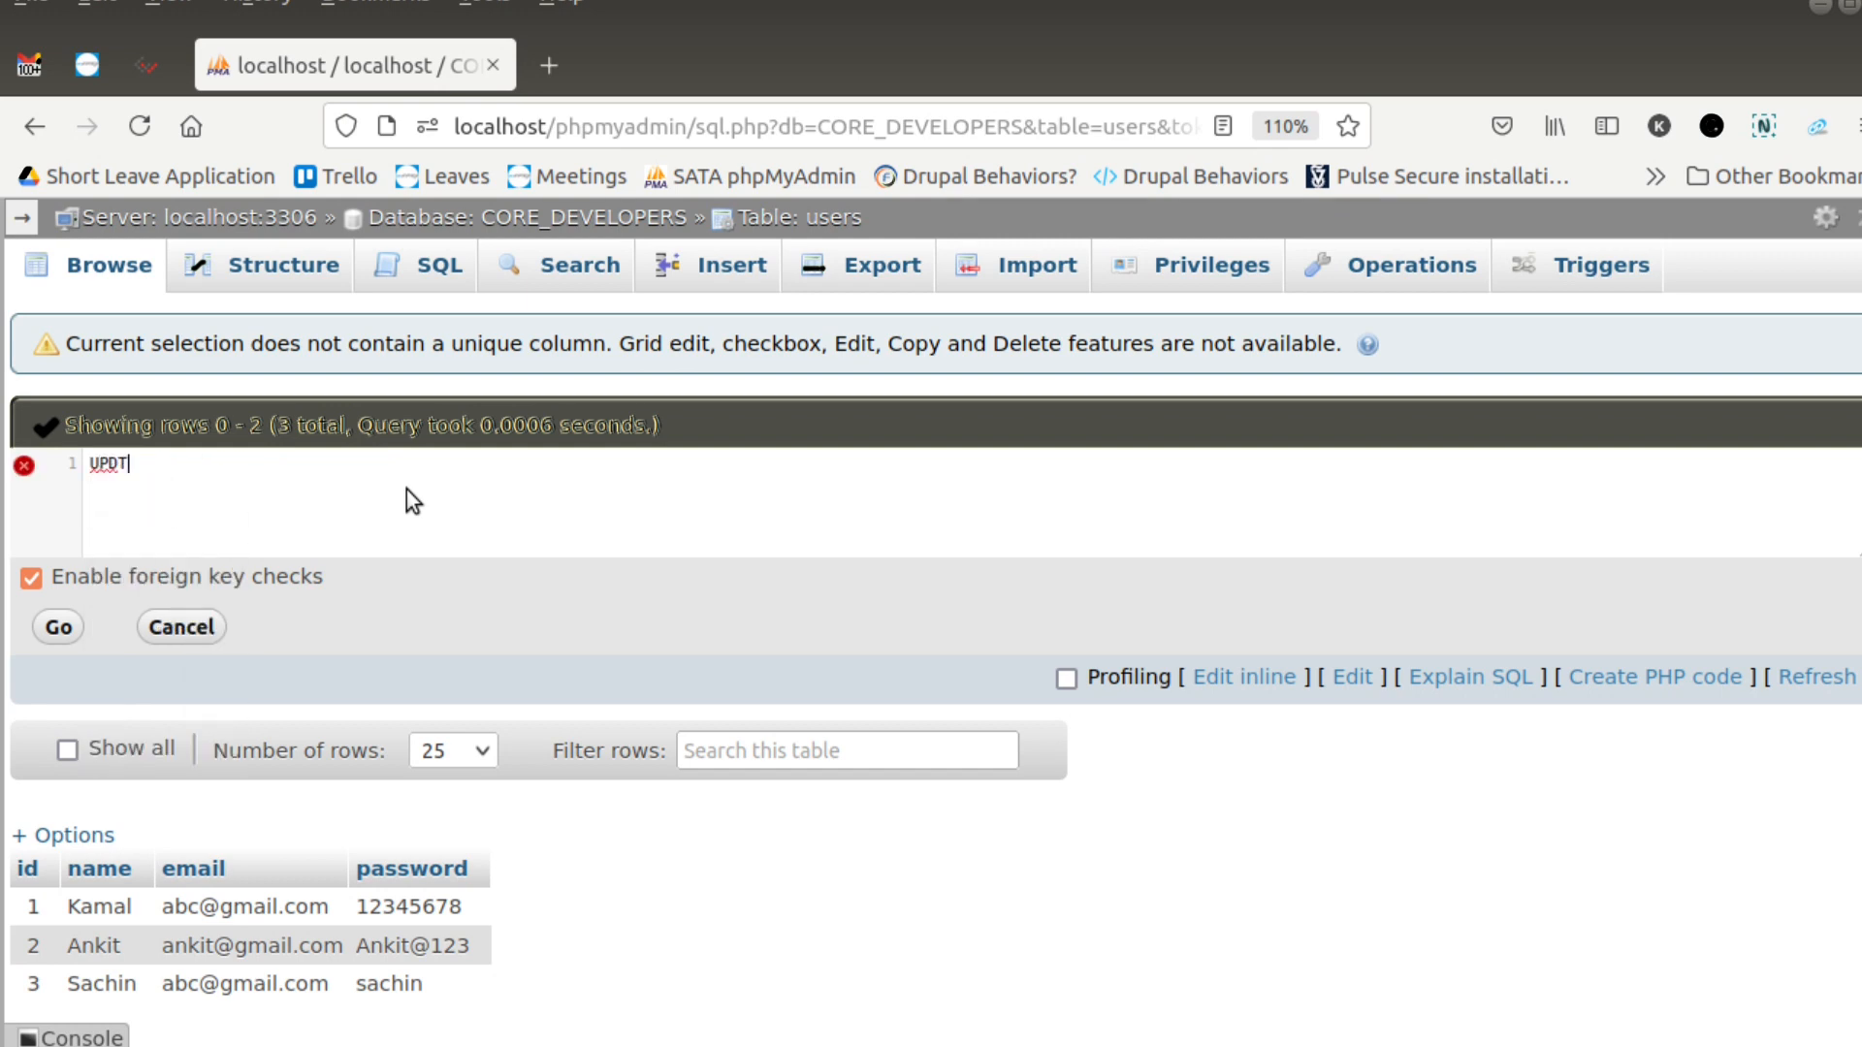
pyautogui.press('BackSpace')
pyautogui.write('AT')
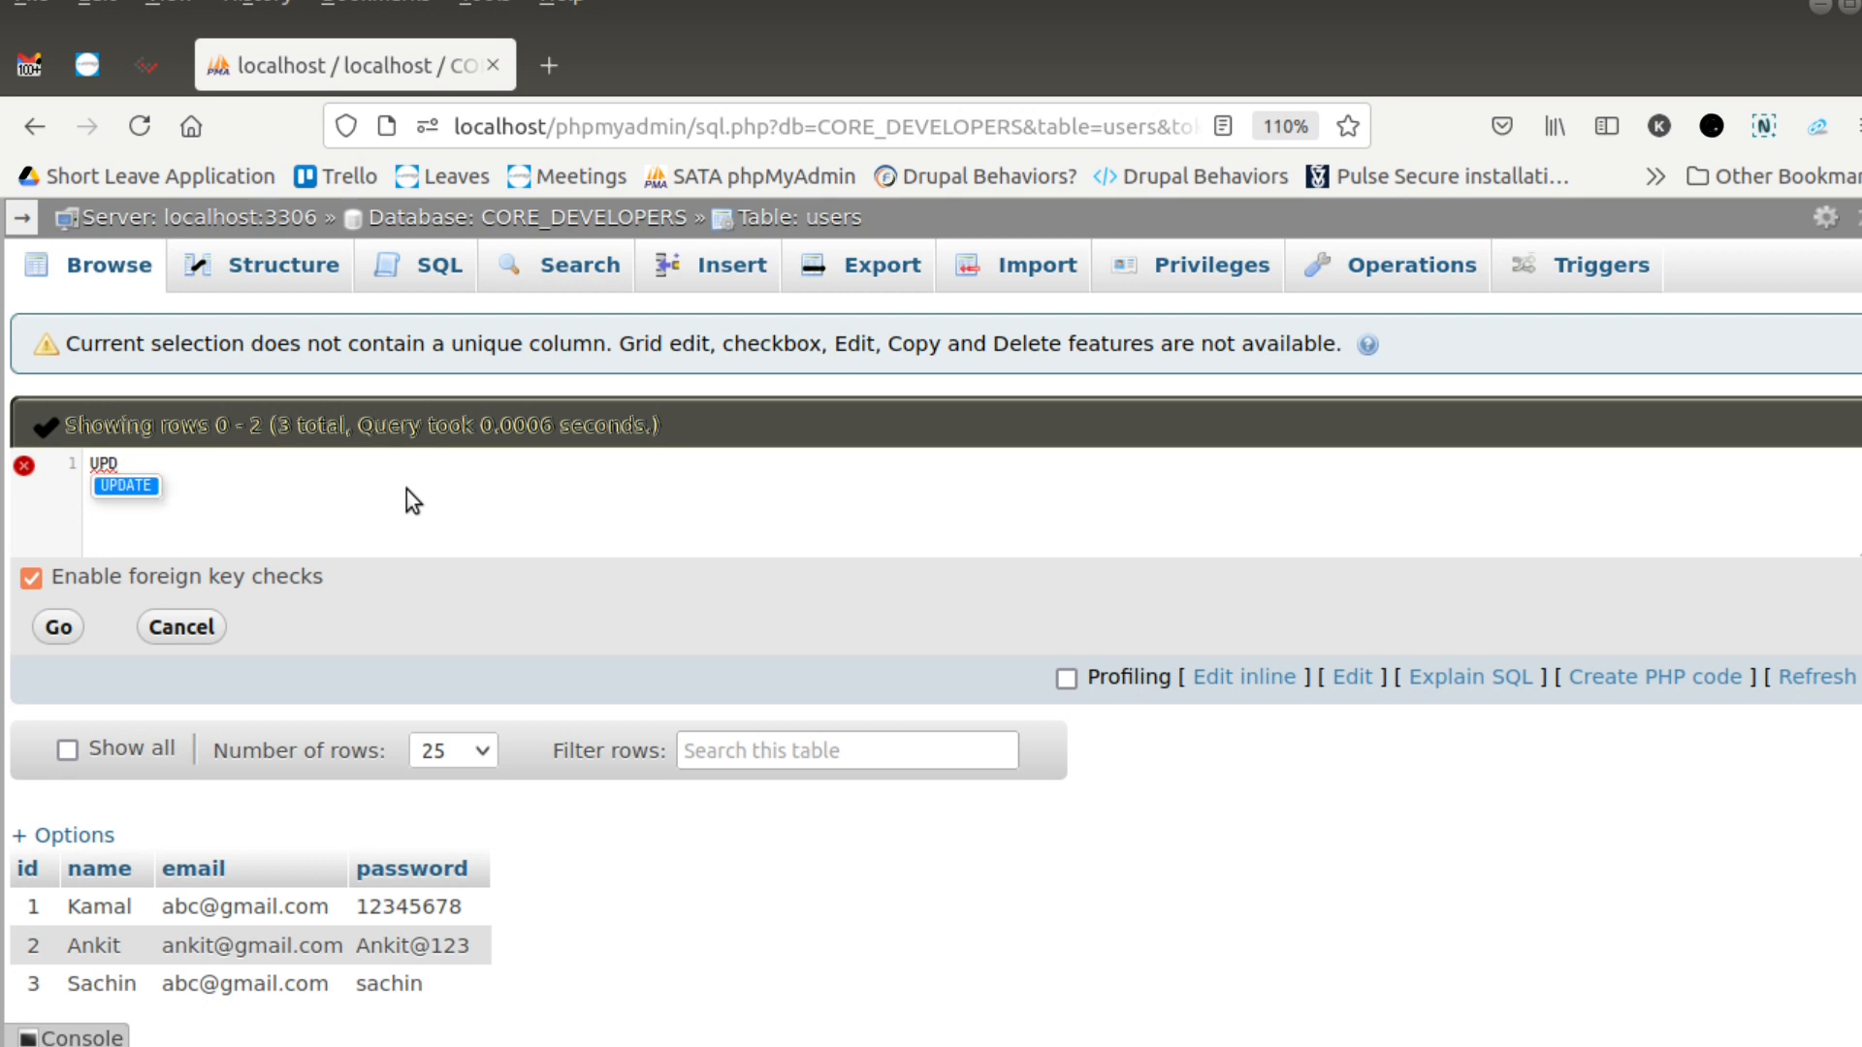
pyautogui.write('E us')
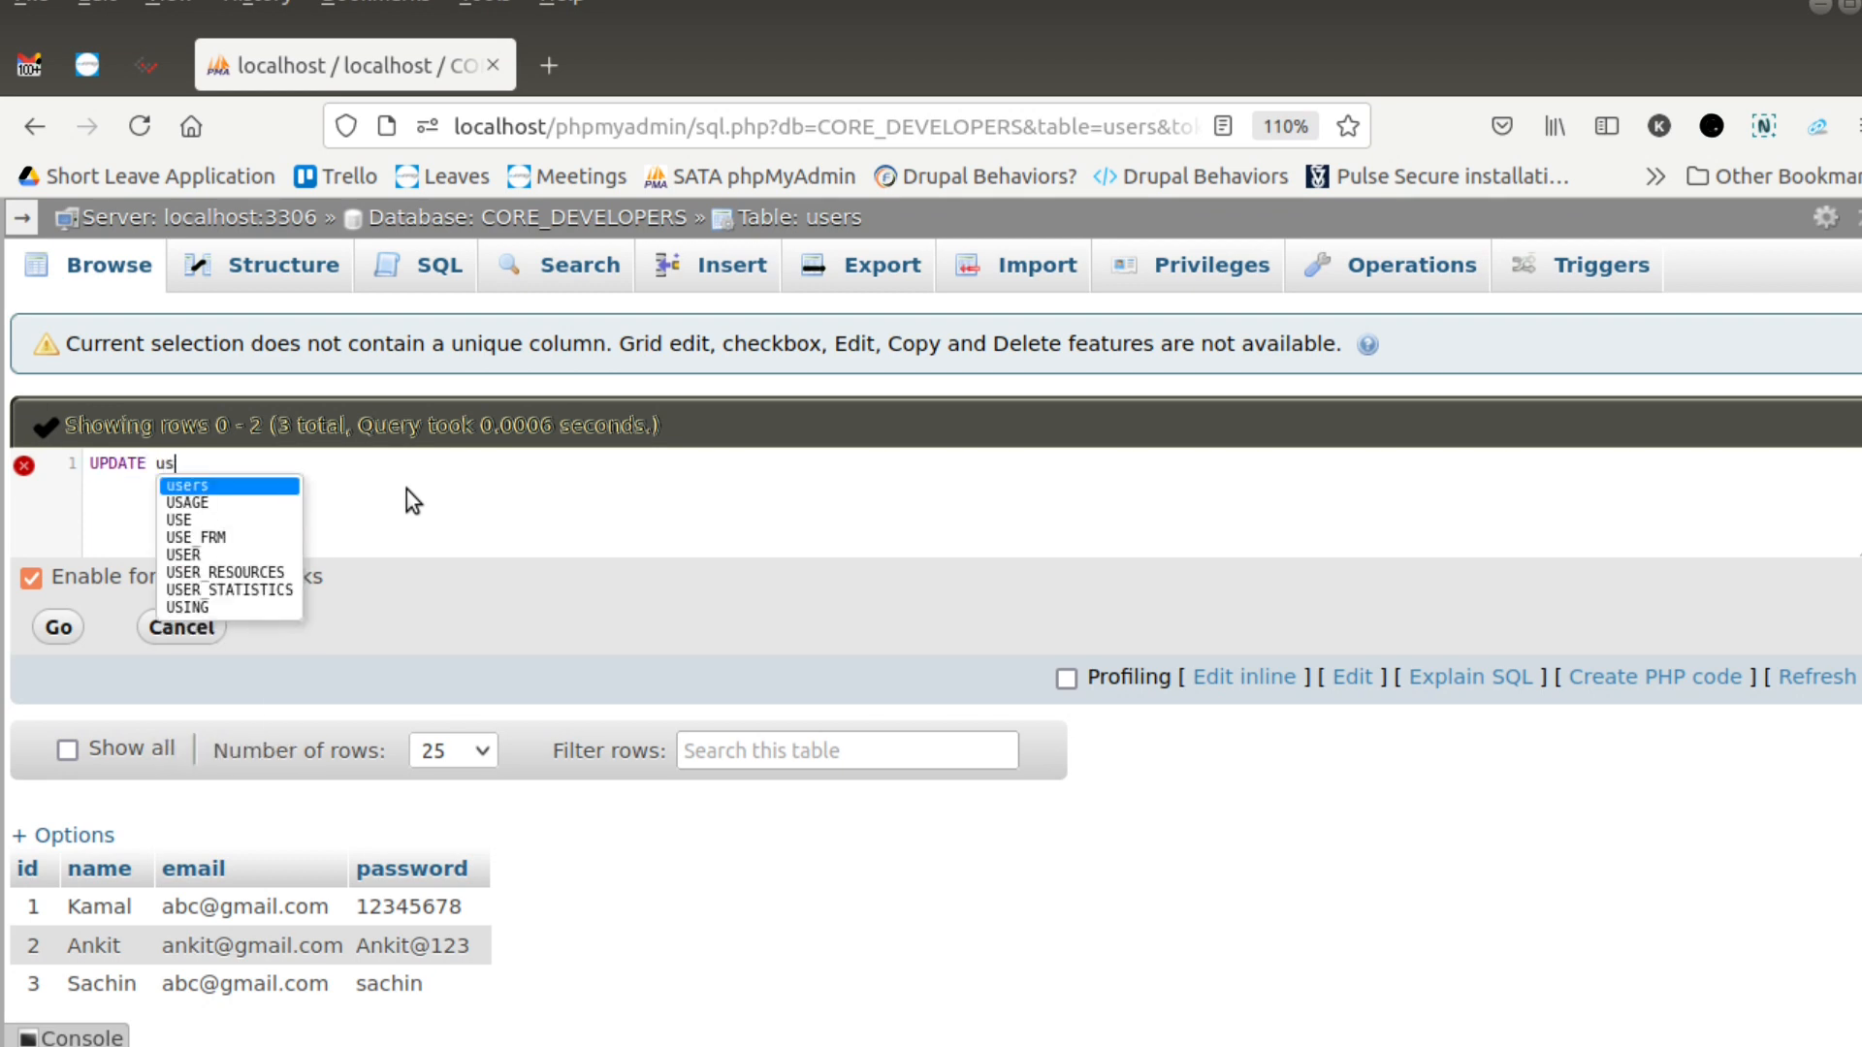
pyautogui.write('ers ')
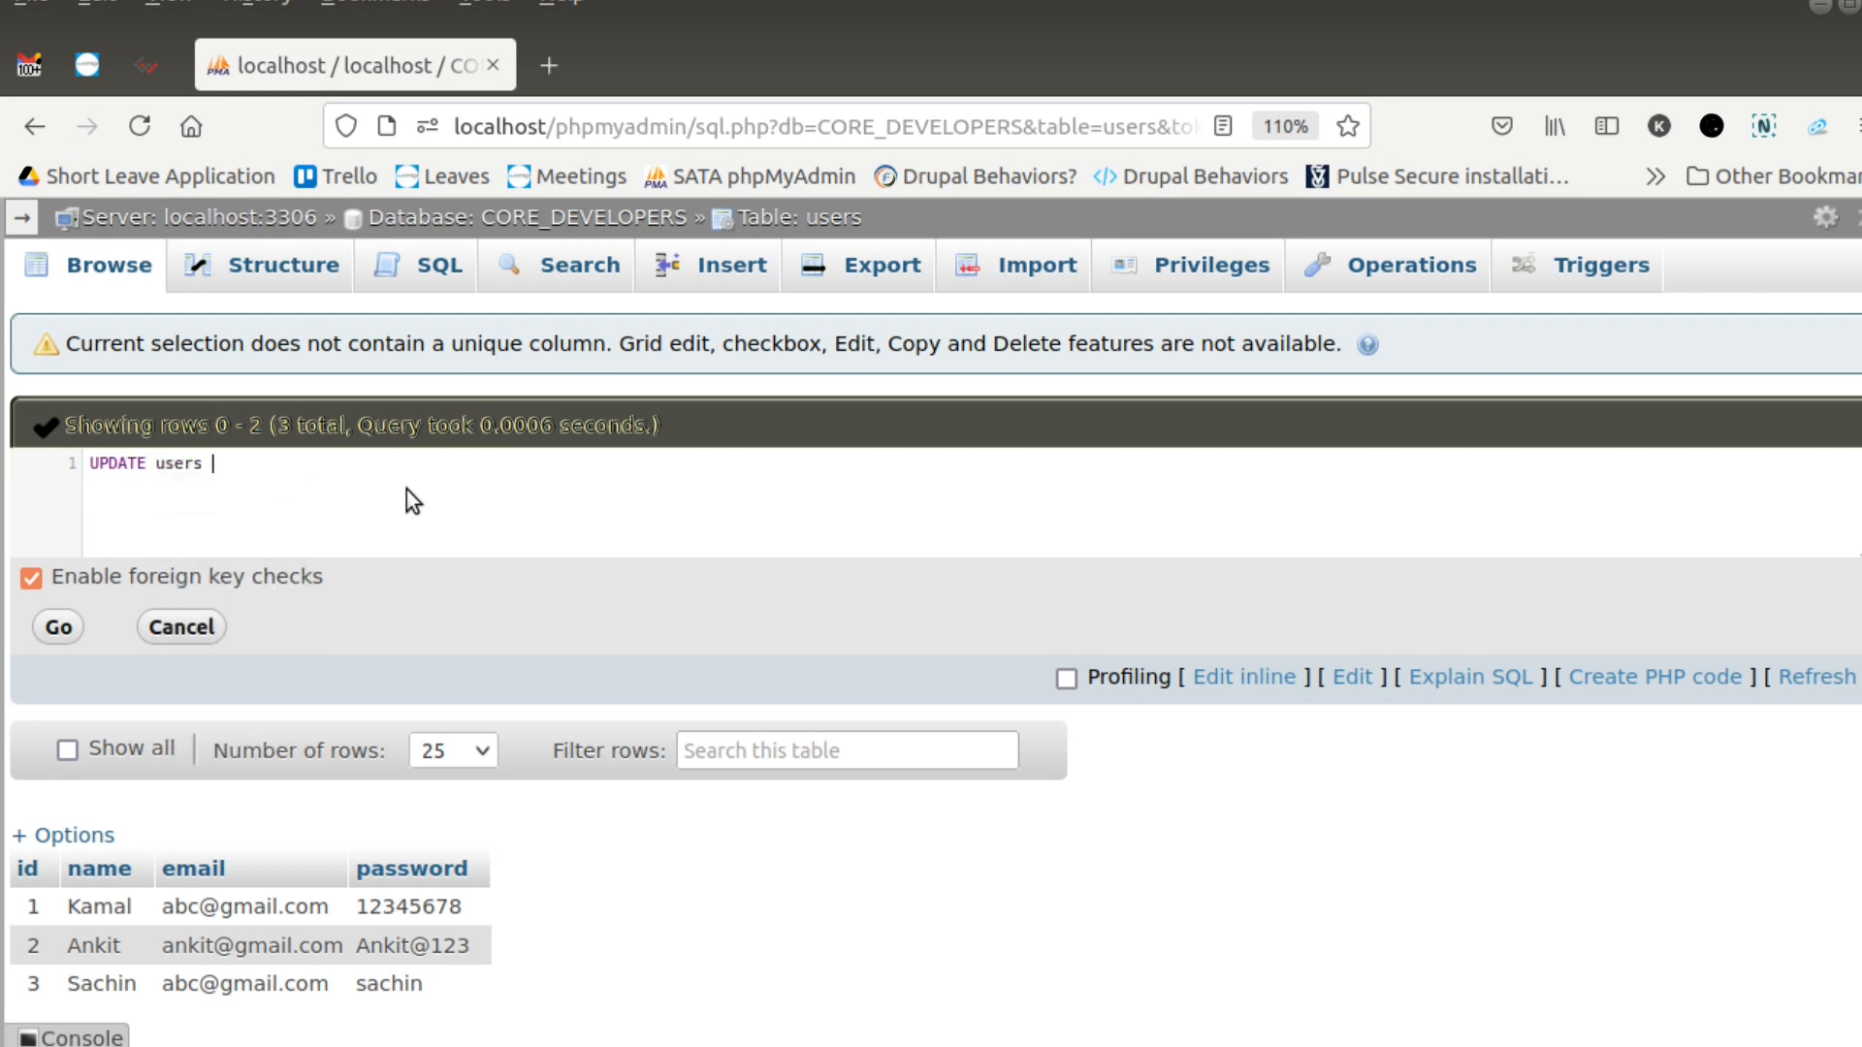
pyautogui.write('set na')
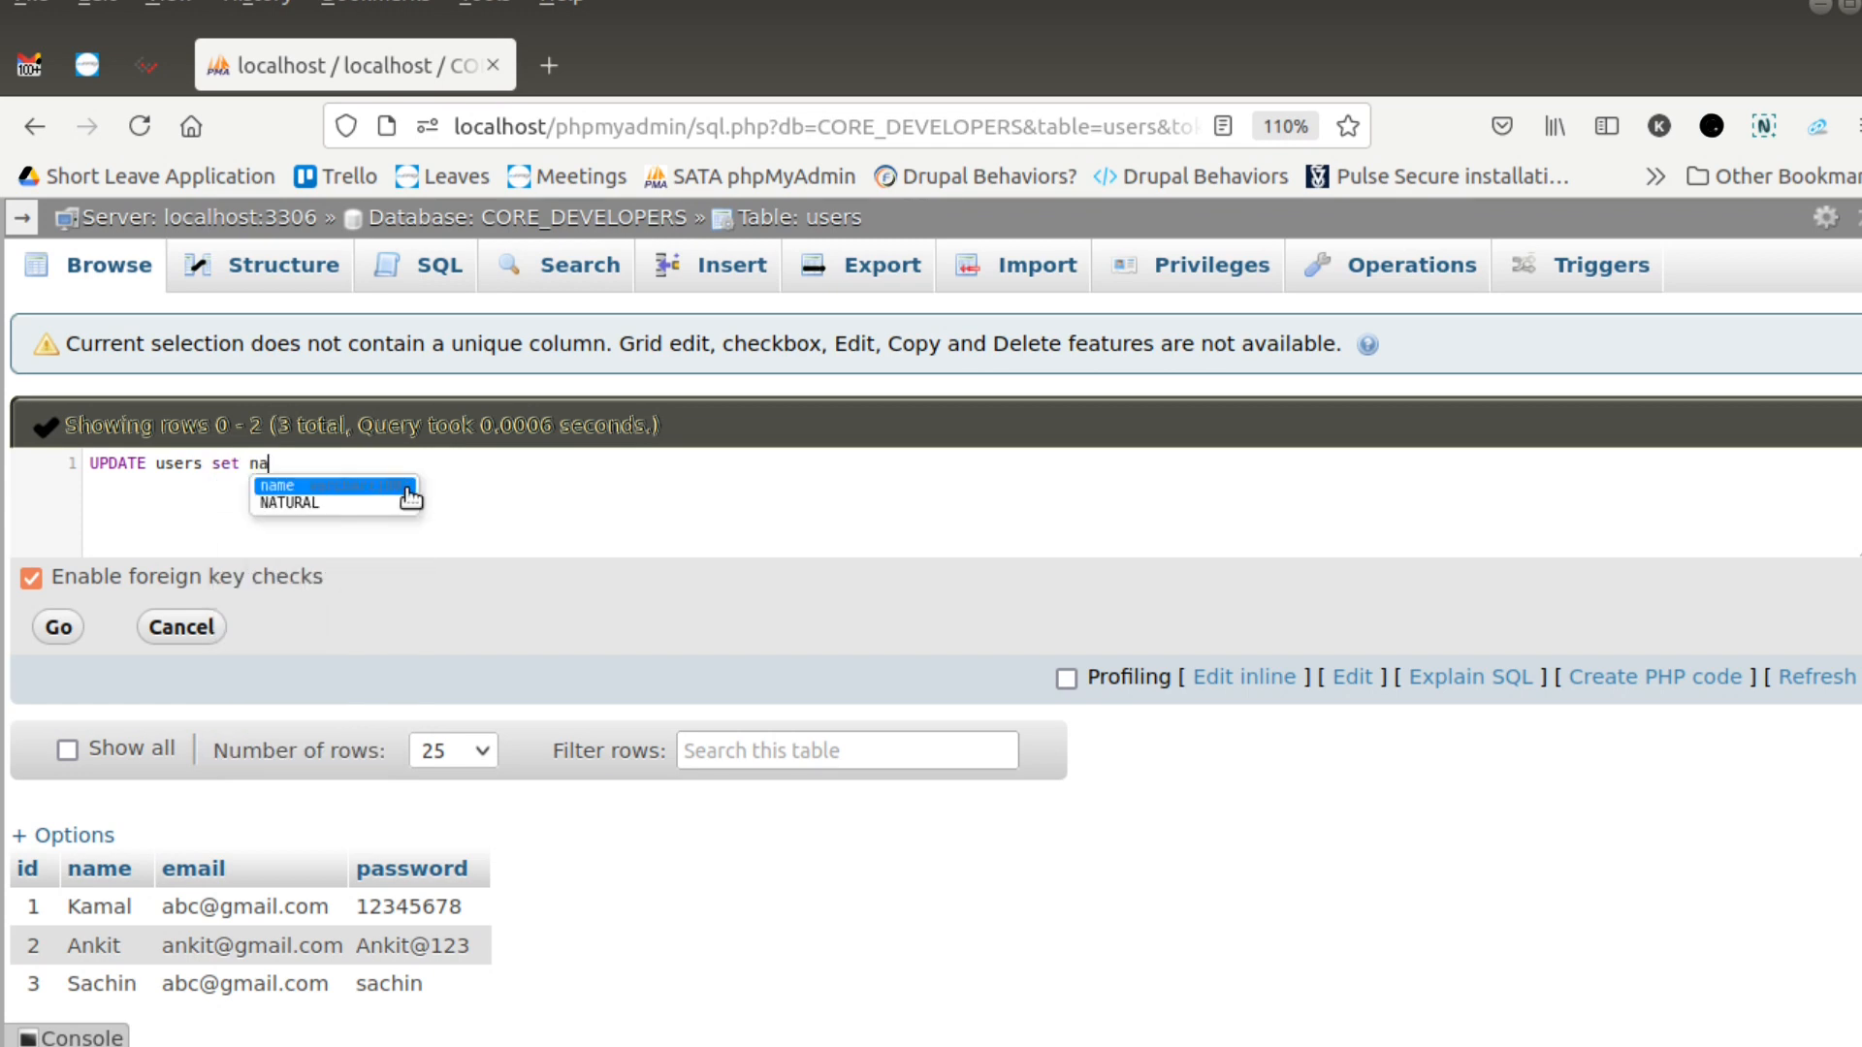
pyautogui.write("me='")
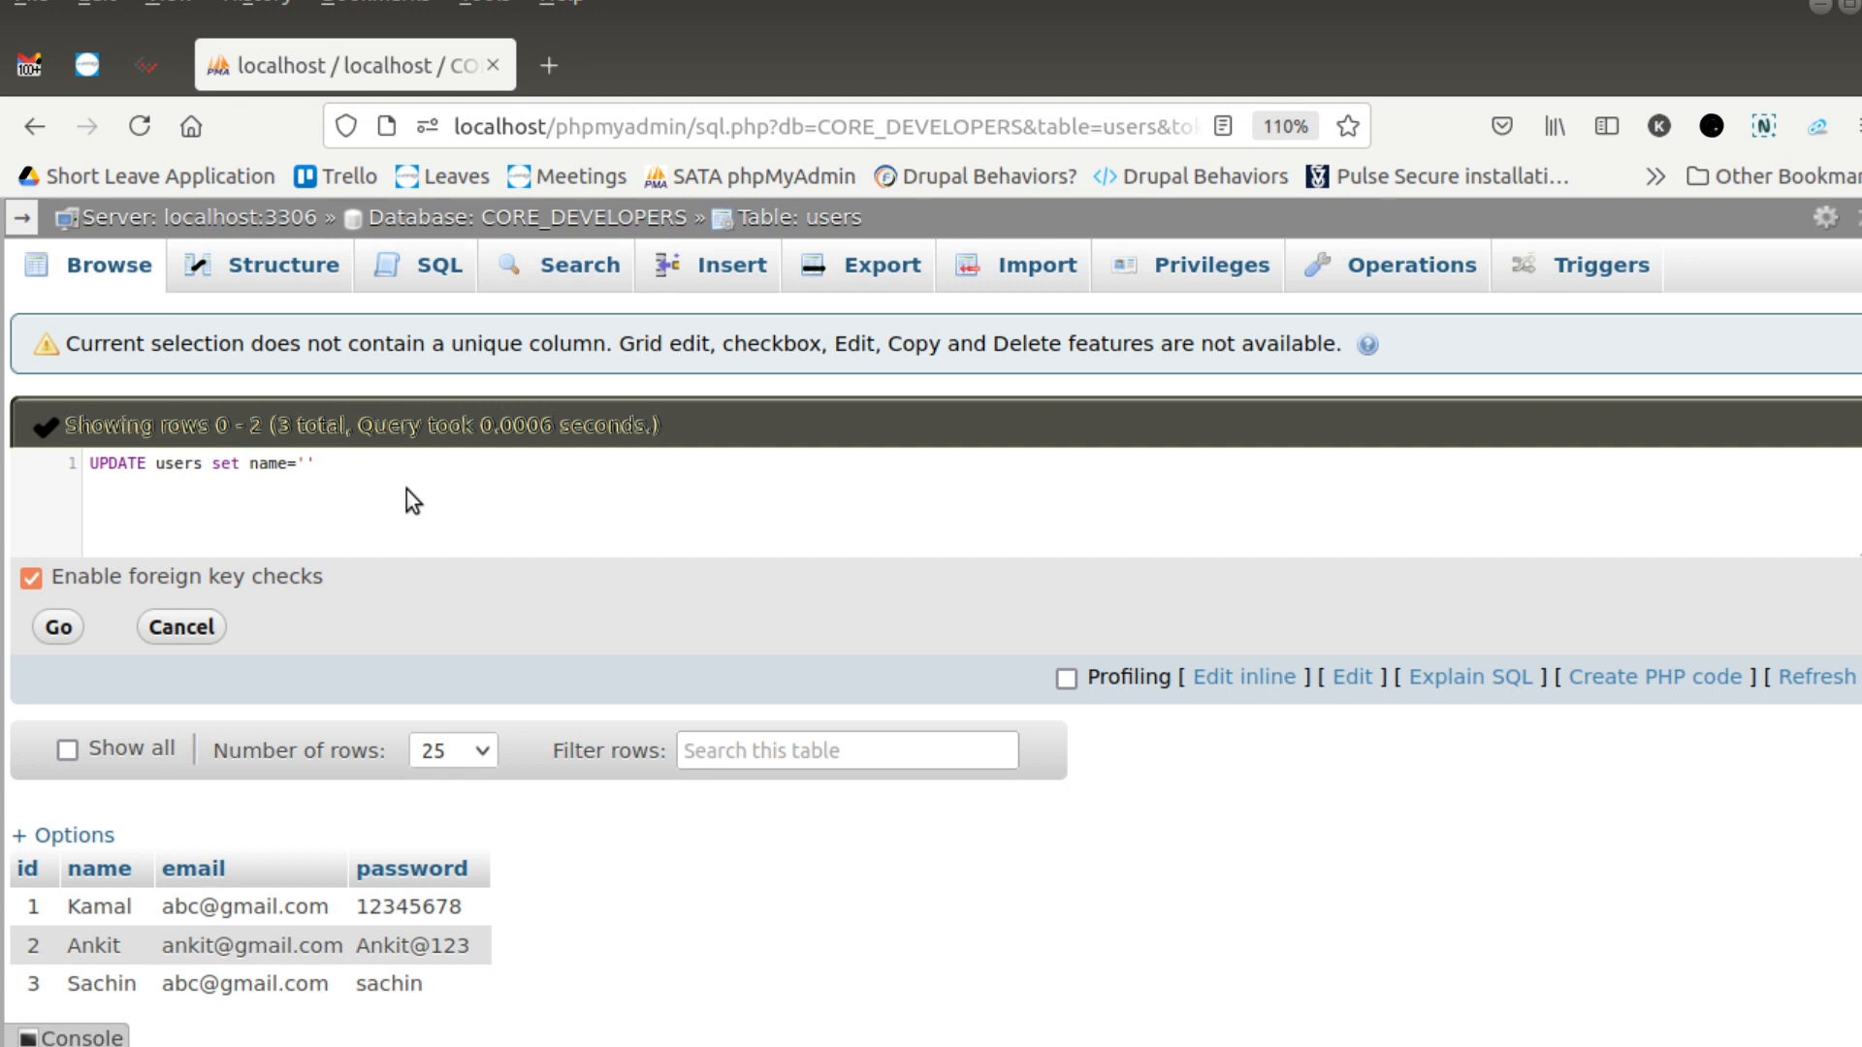
# - Complete the UPDATE with a new user name and the condition where id = 1;, run it, and browse the rows
pyautogui.write("Subham' where id")
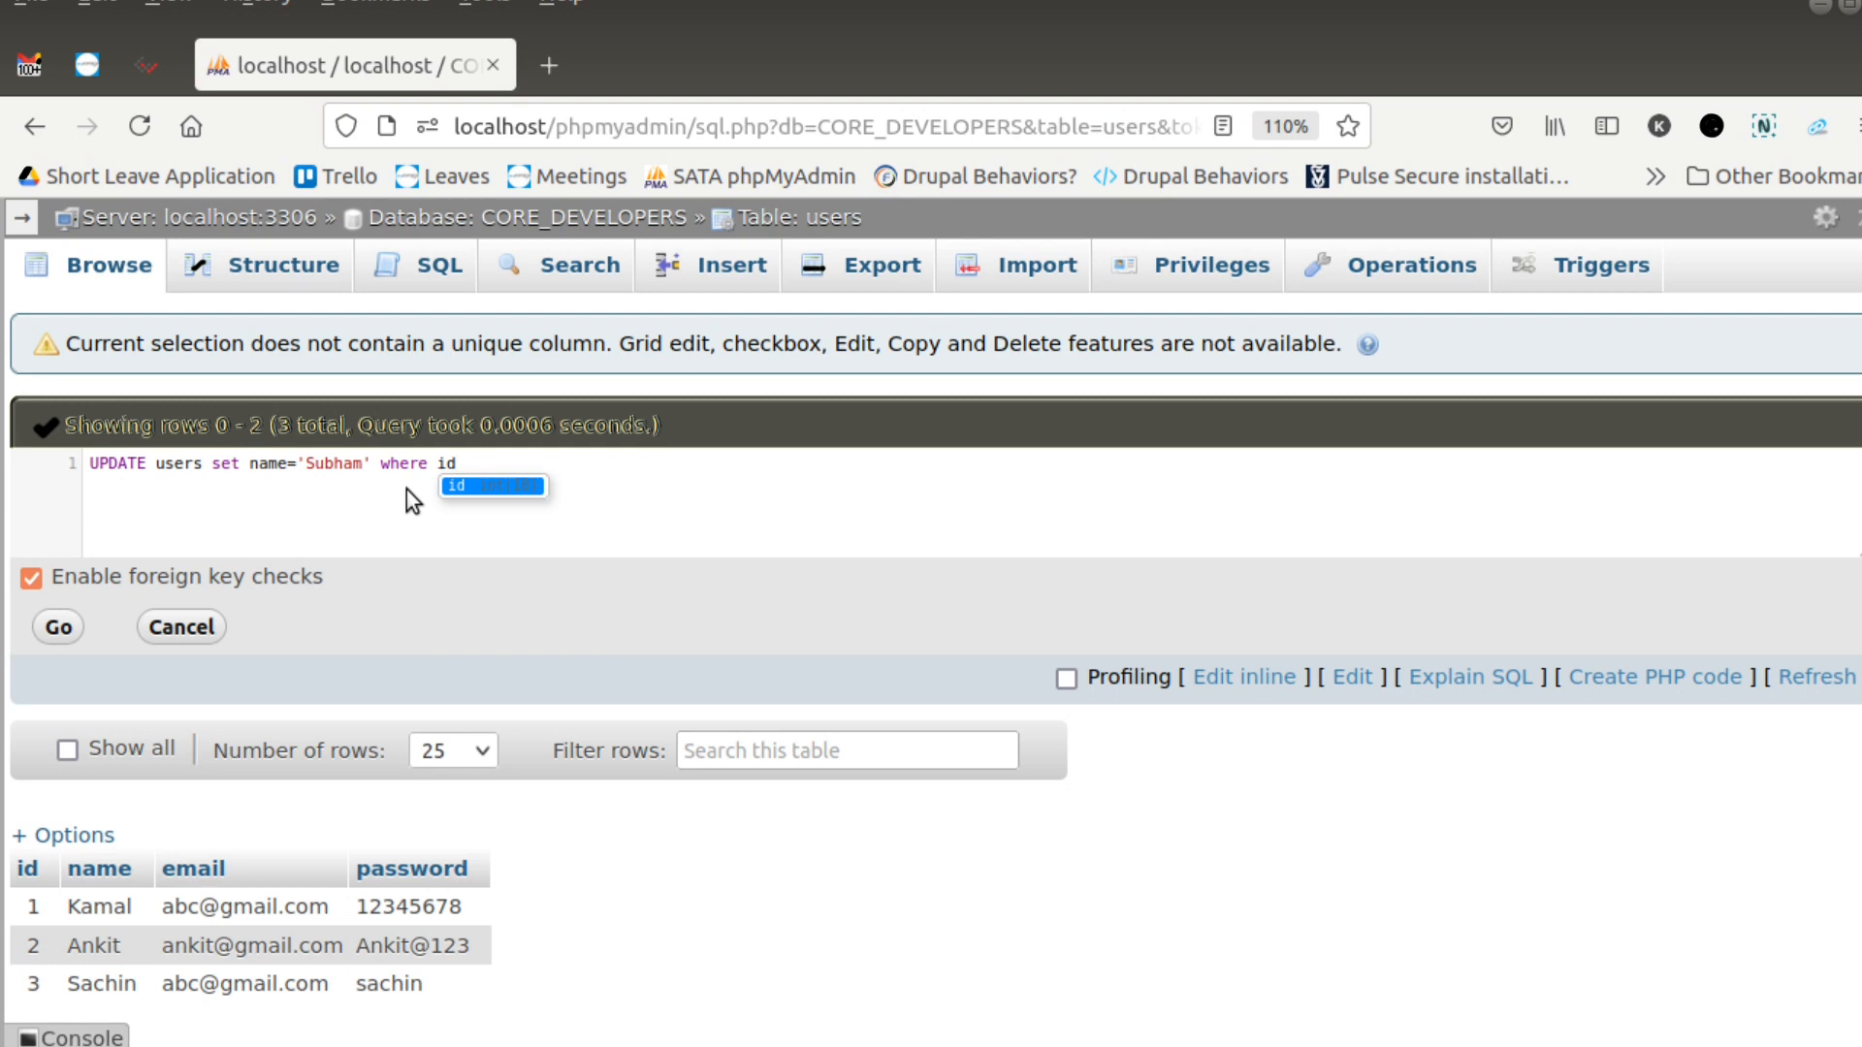
pyautogui.write(' = 1;')
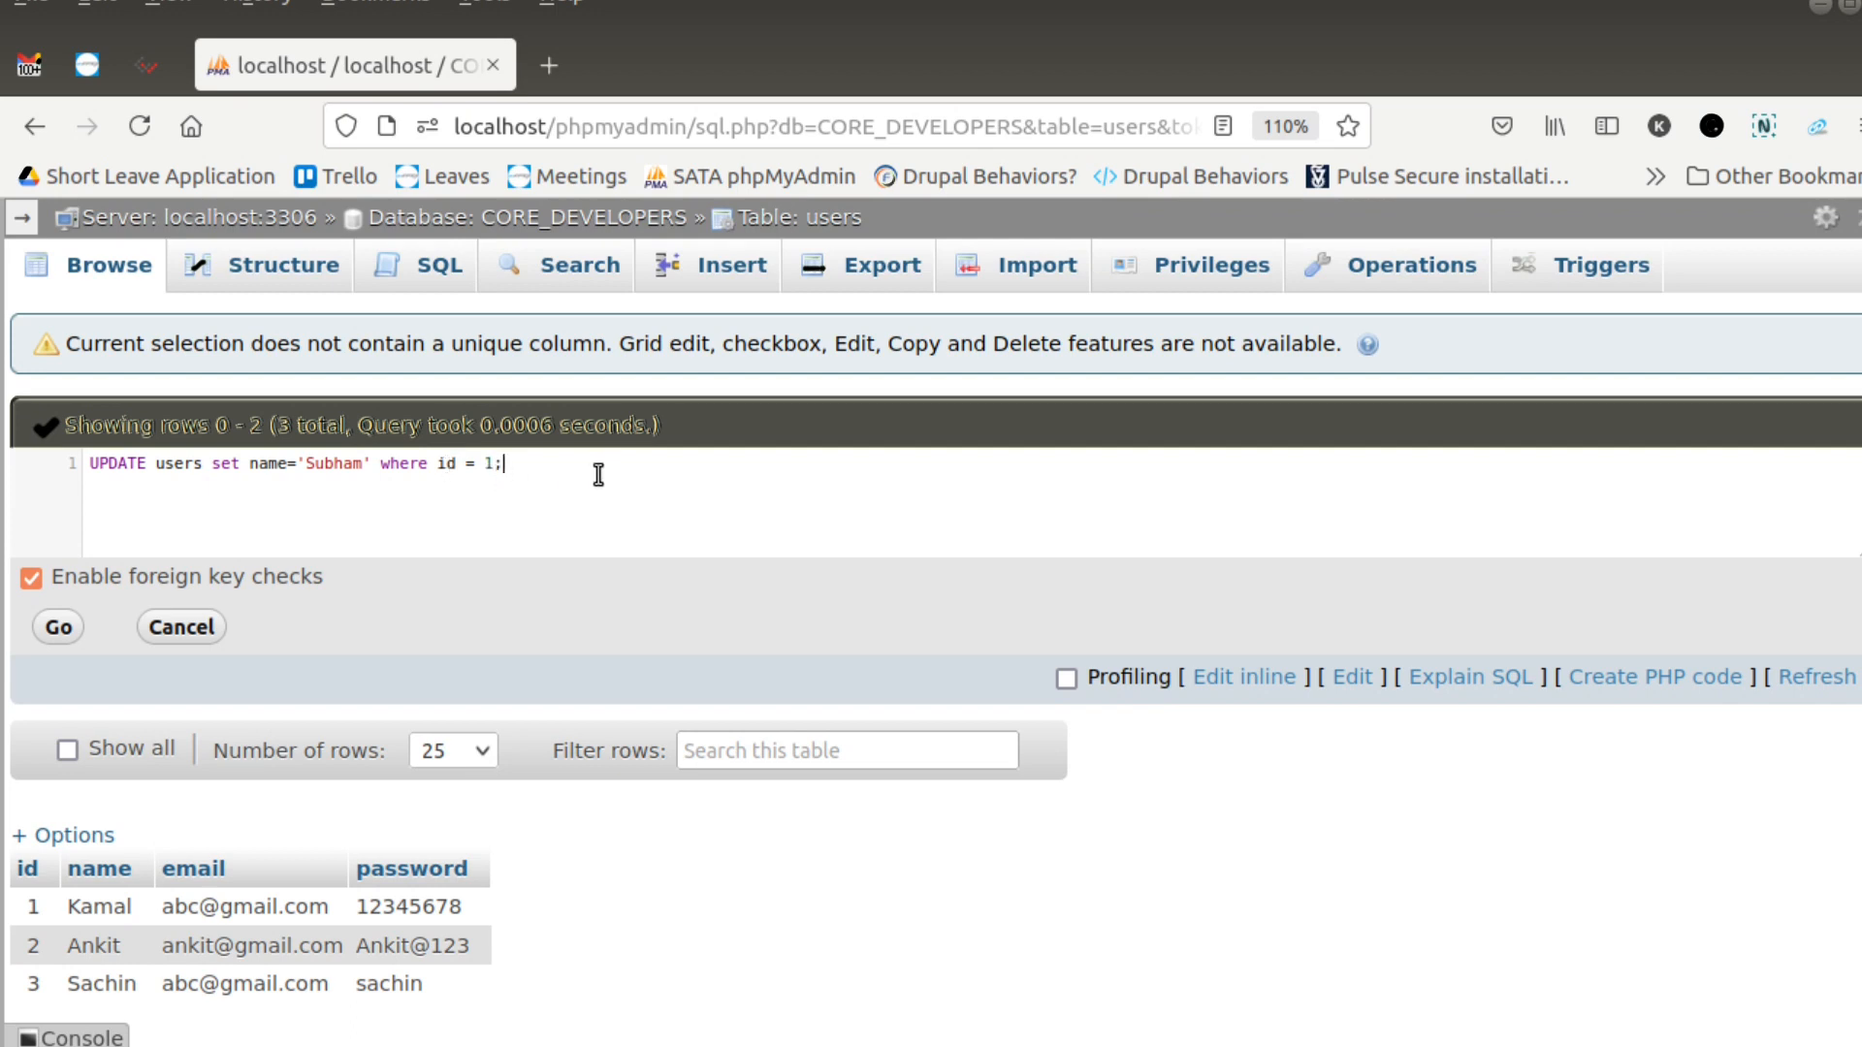
pyautogui.hotkey('ctrl', 'a')
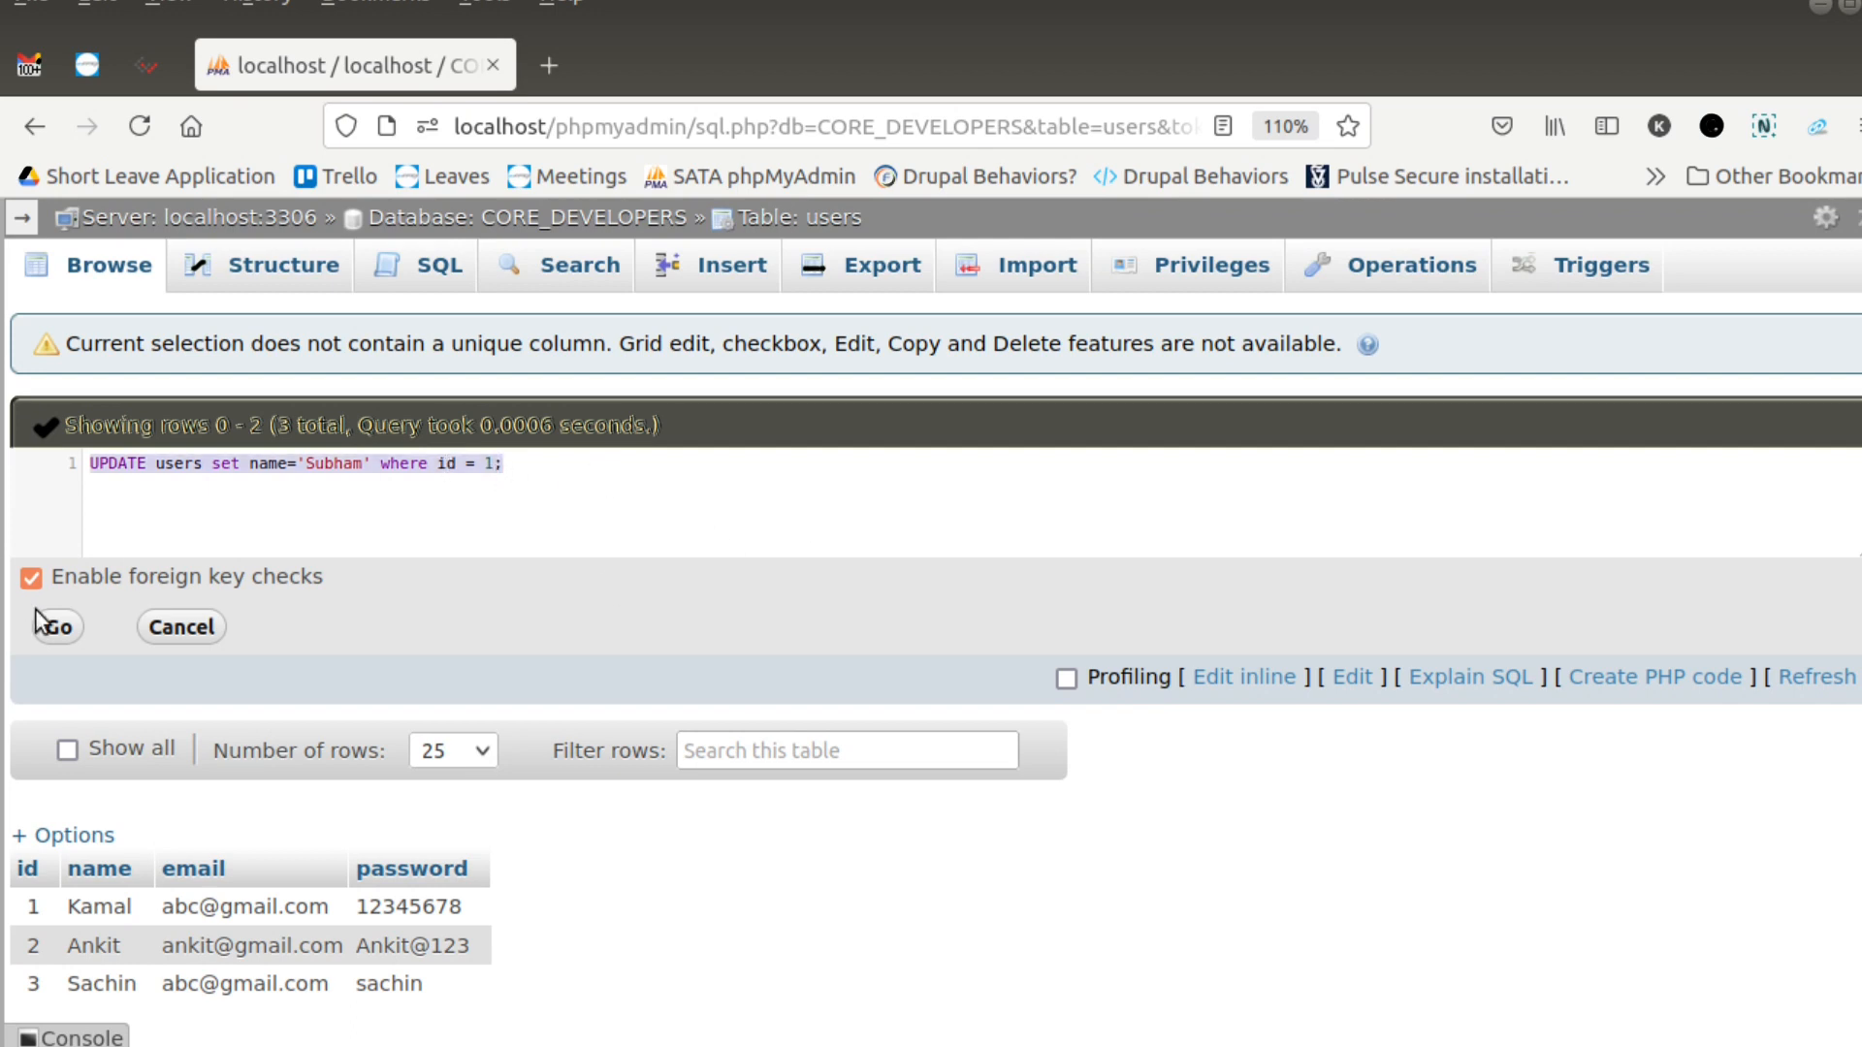
pyautogui.click(62, 628)
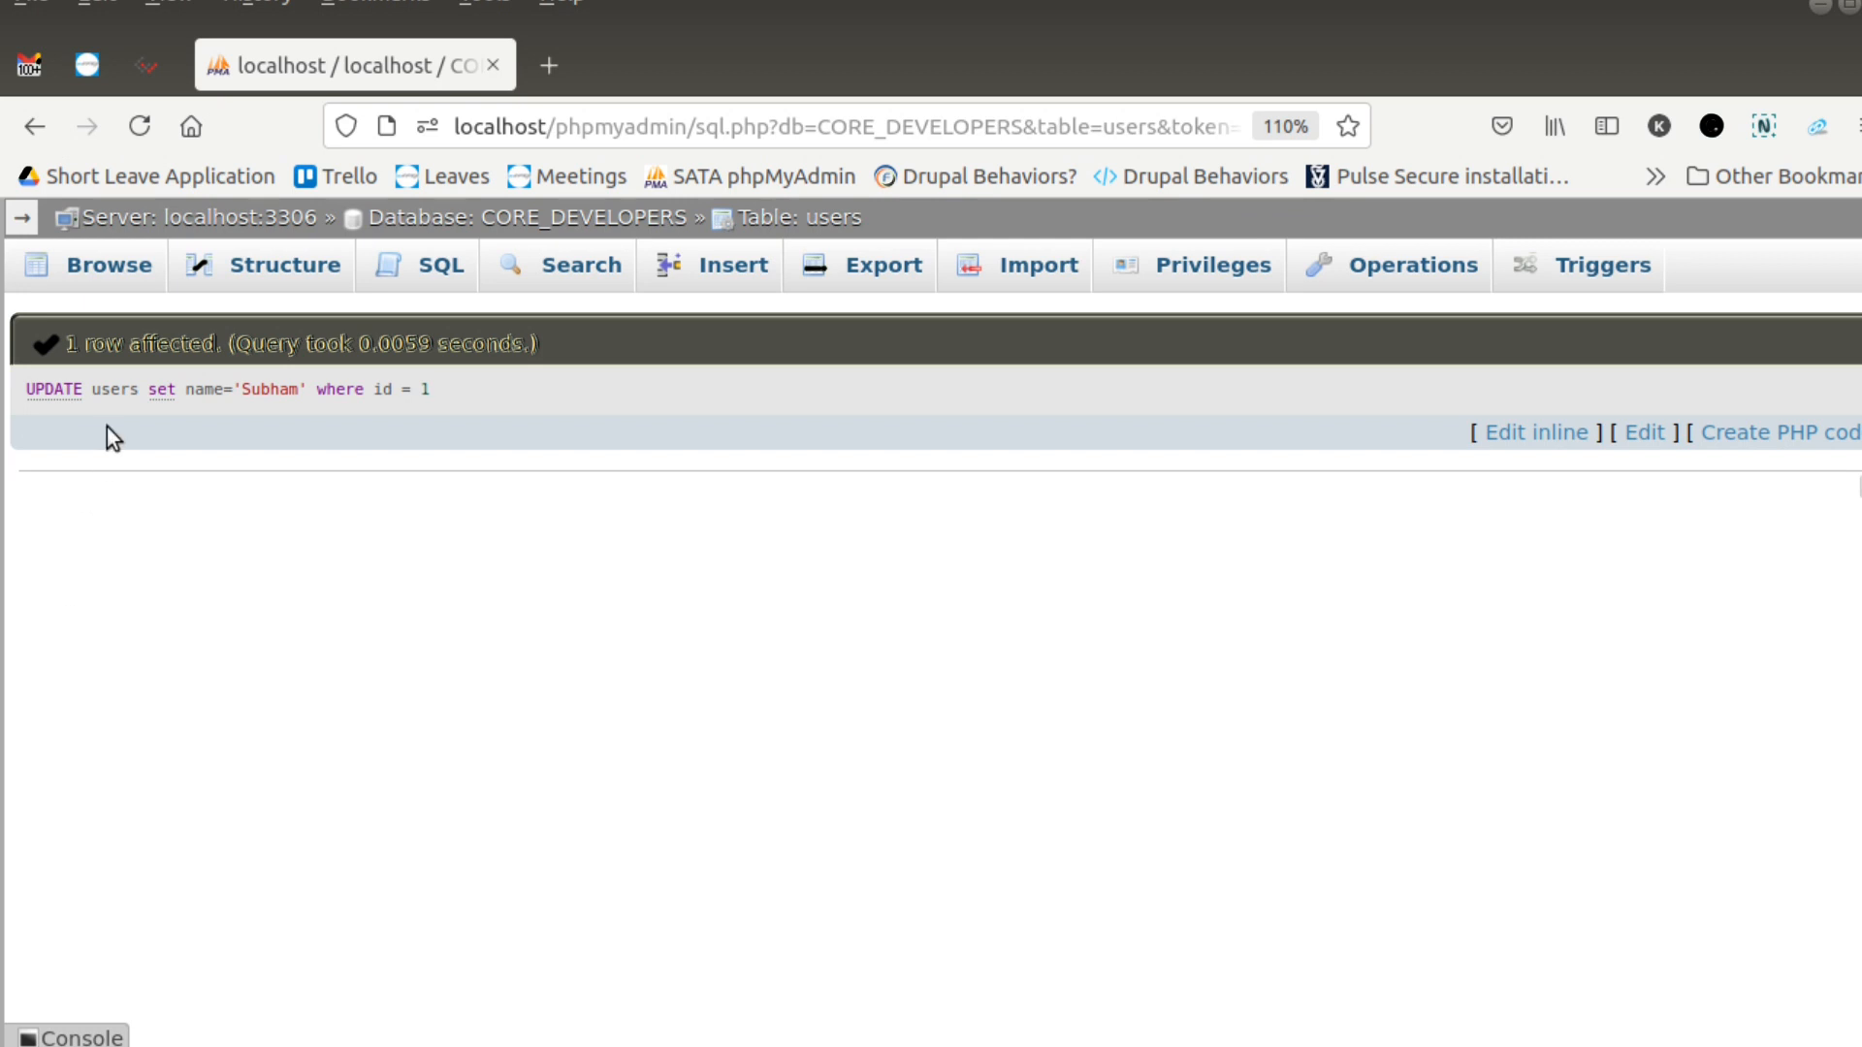
pyautogui.click(104, 279)
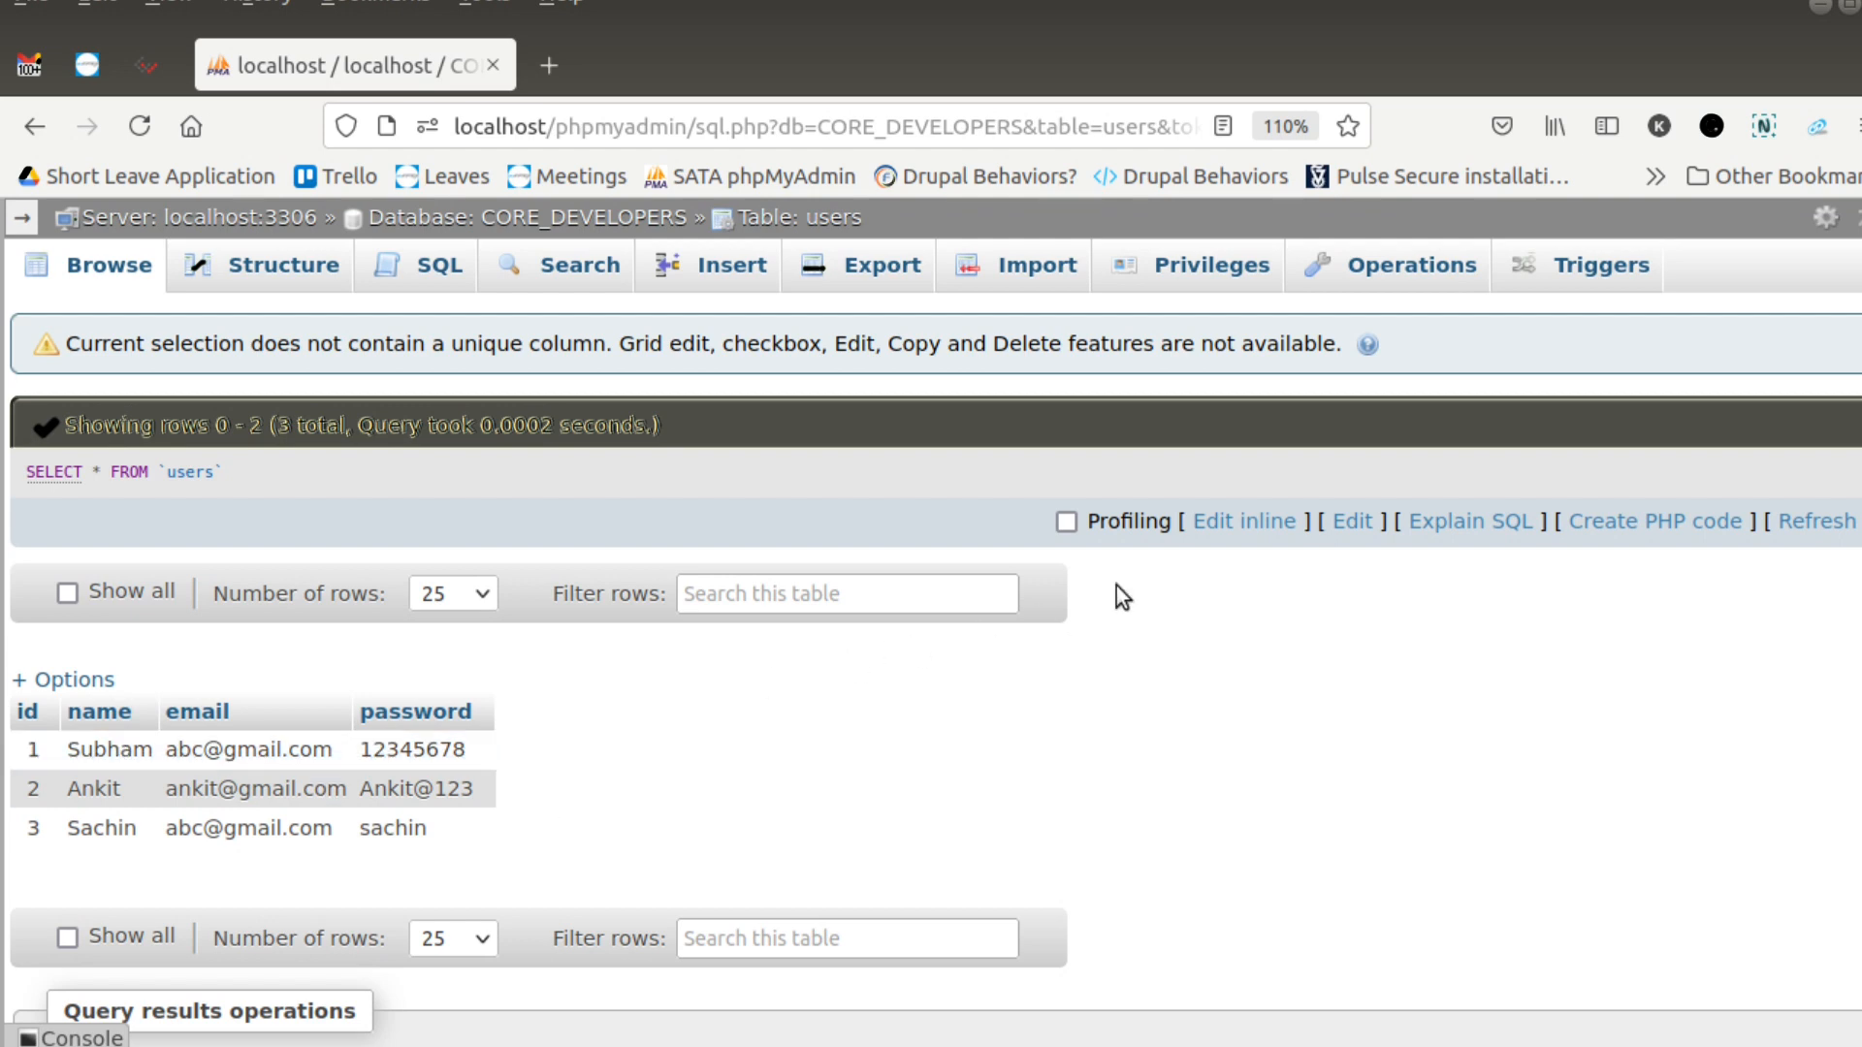
# - Edit the SELECT query inline, replacing it with DELETE from users where id = 3;
pyautogui.click(1220, 526)
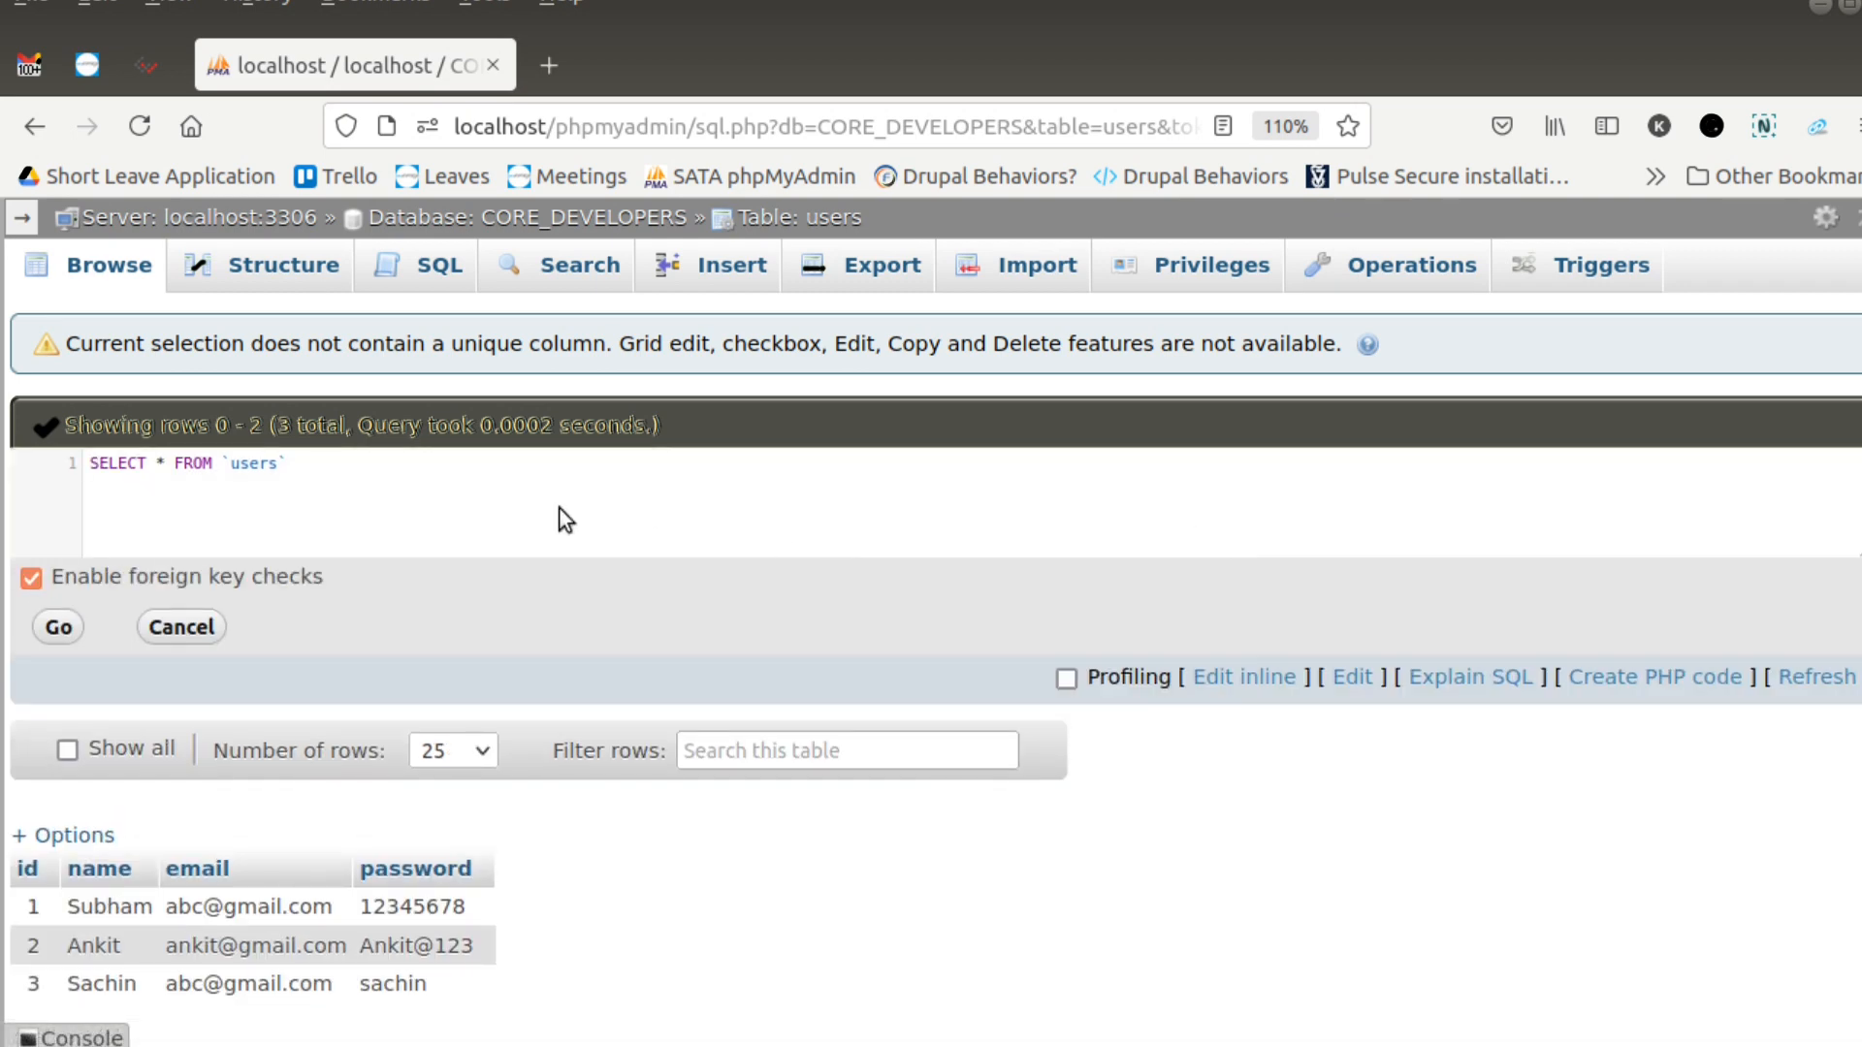
pyautogui.click(463, 470)
pyautogui.hotkey('ctrl', 'a')
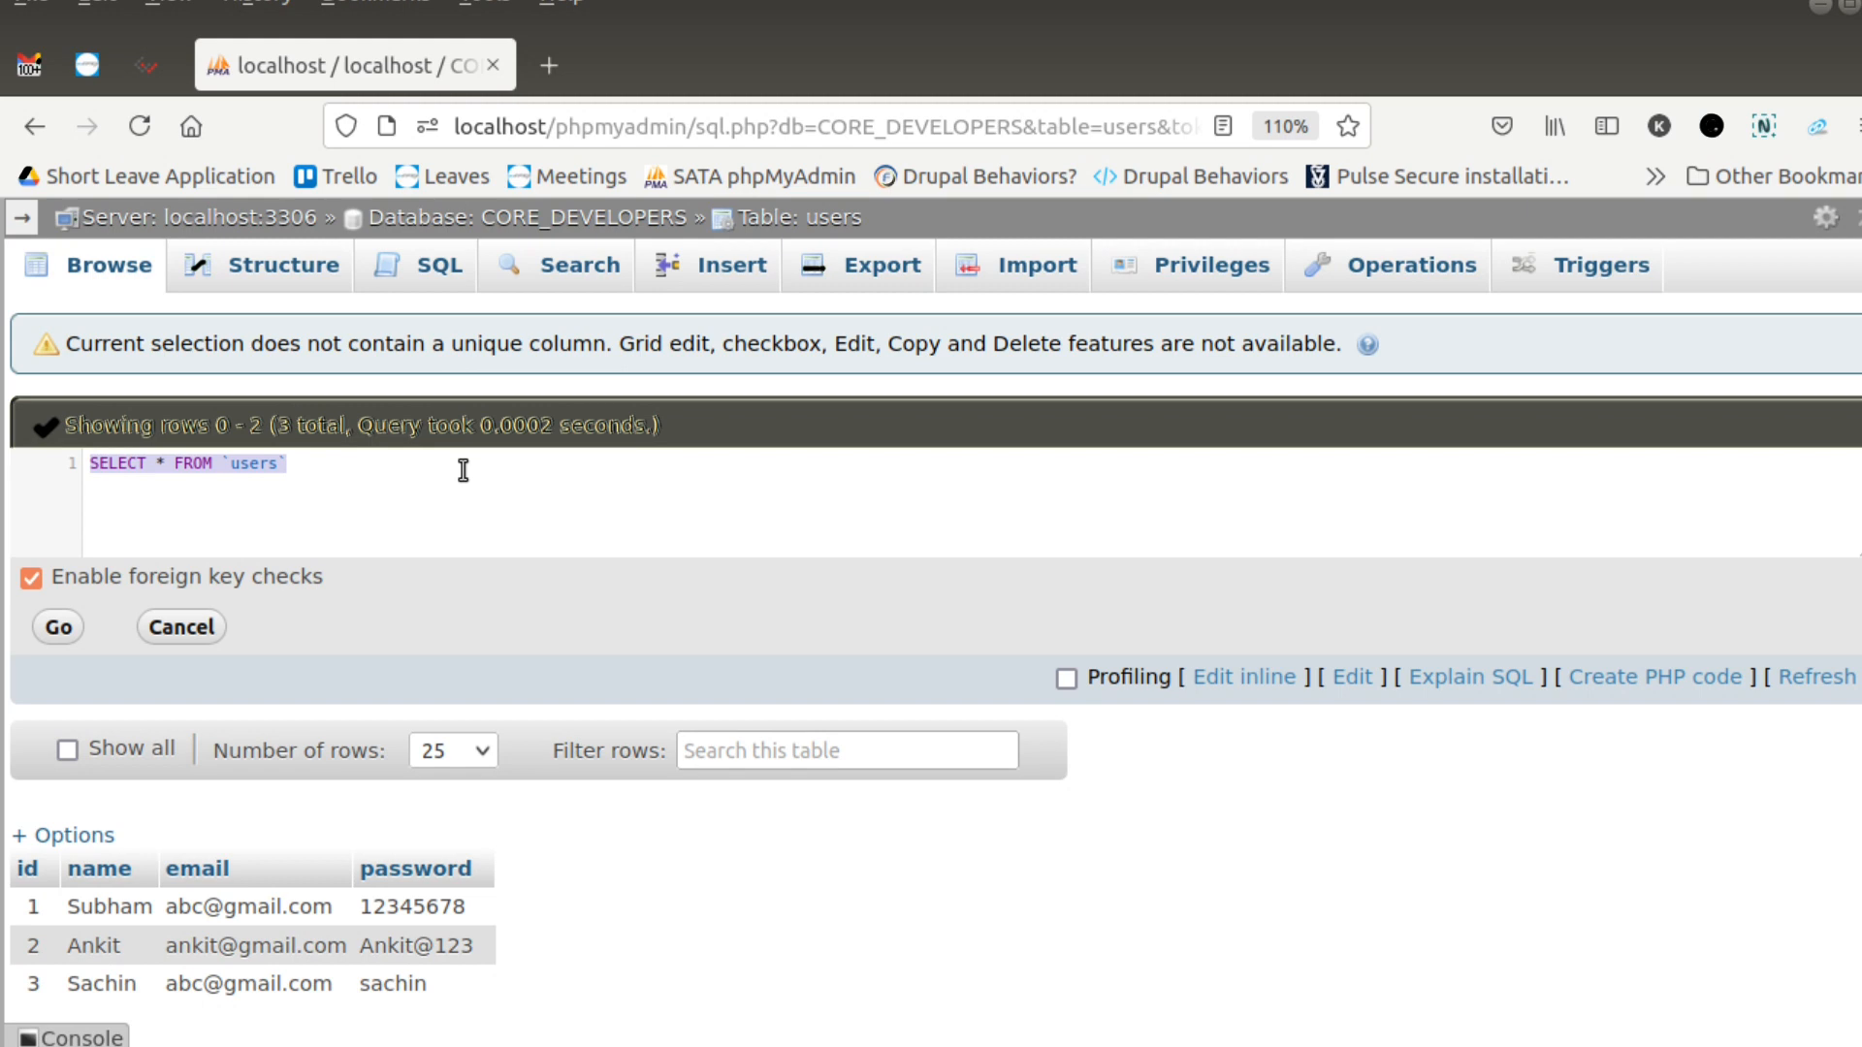
pyautogui.write('DELETE ')
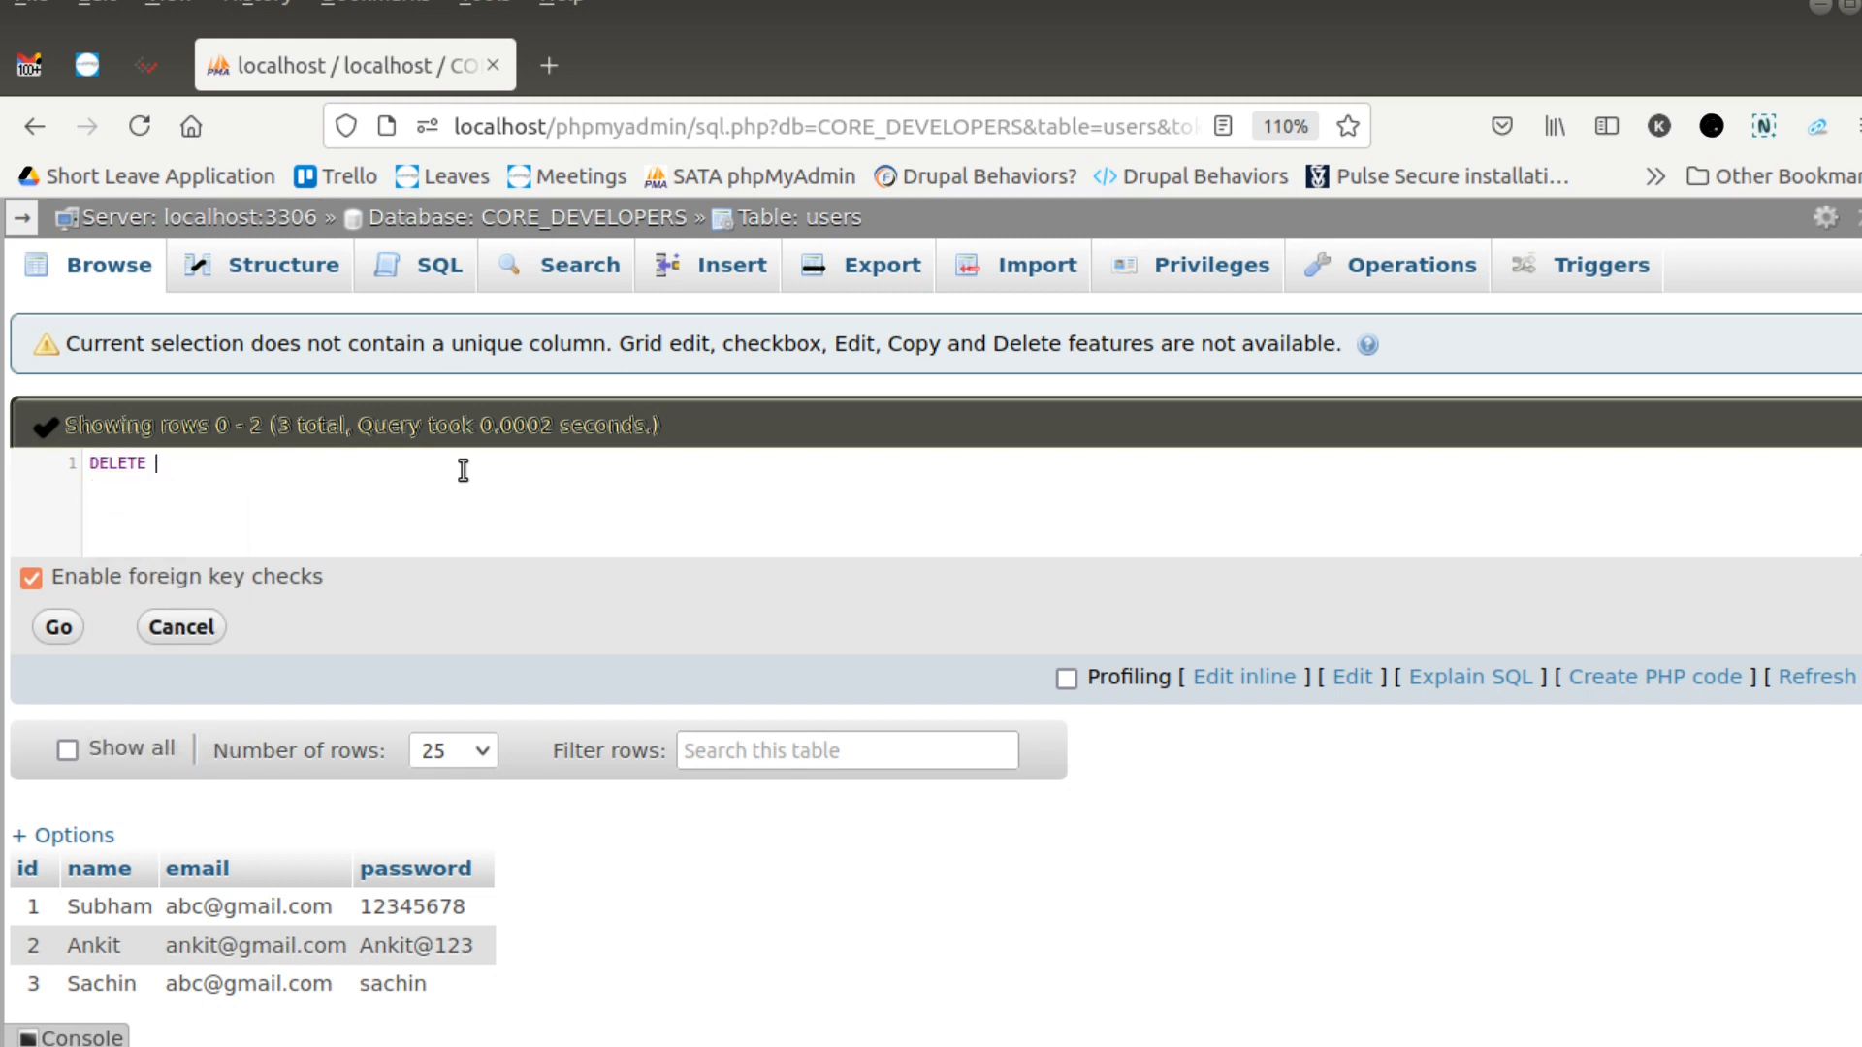
pyautogui.write('from users where')
pyautogui.write('id')
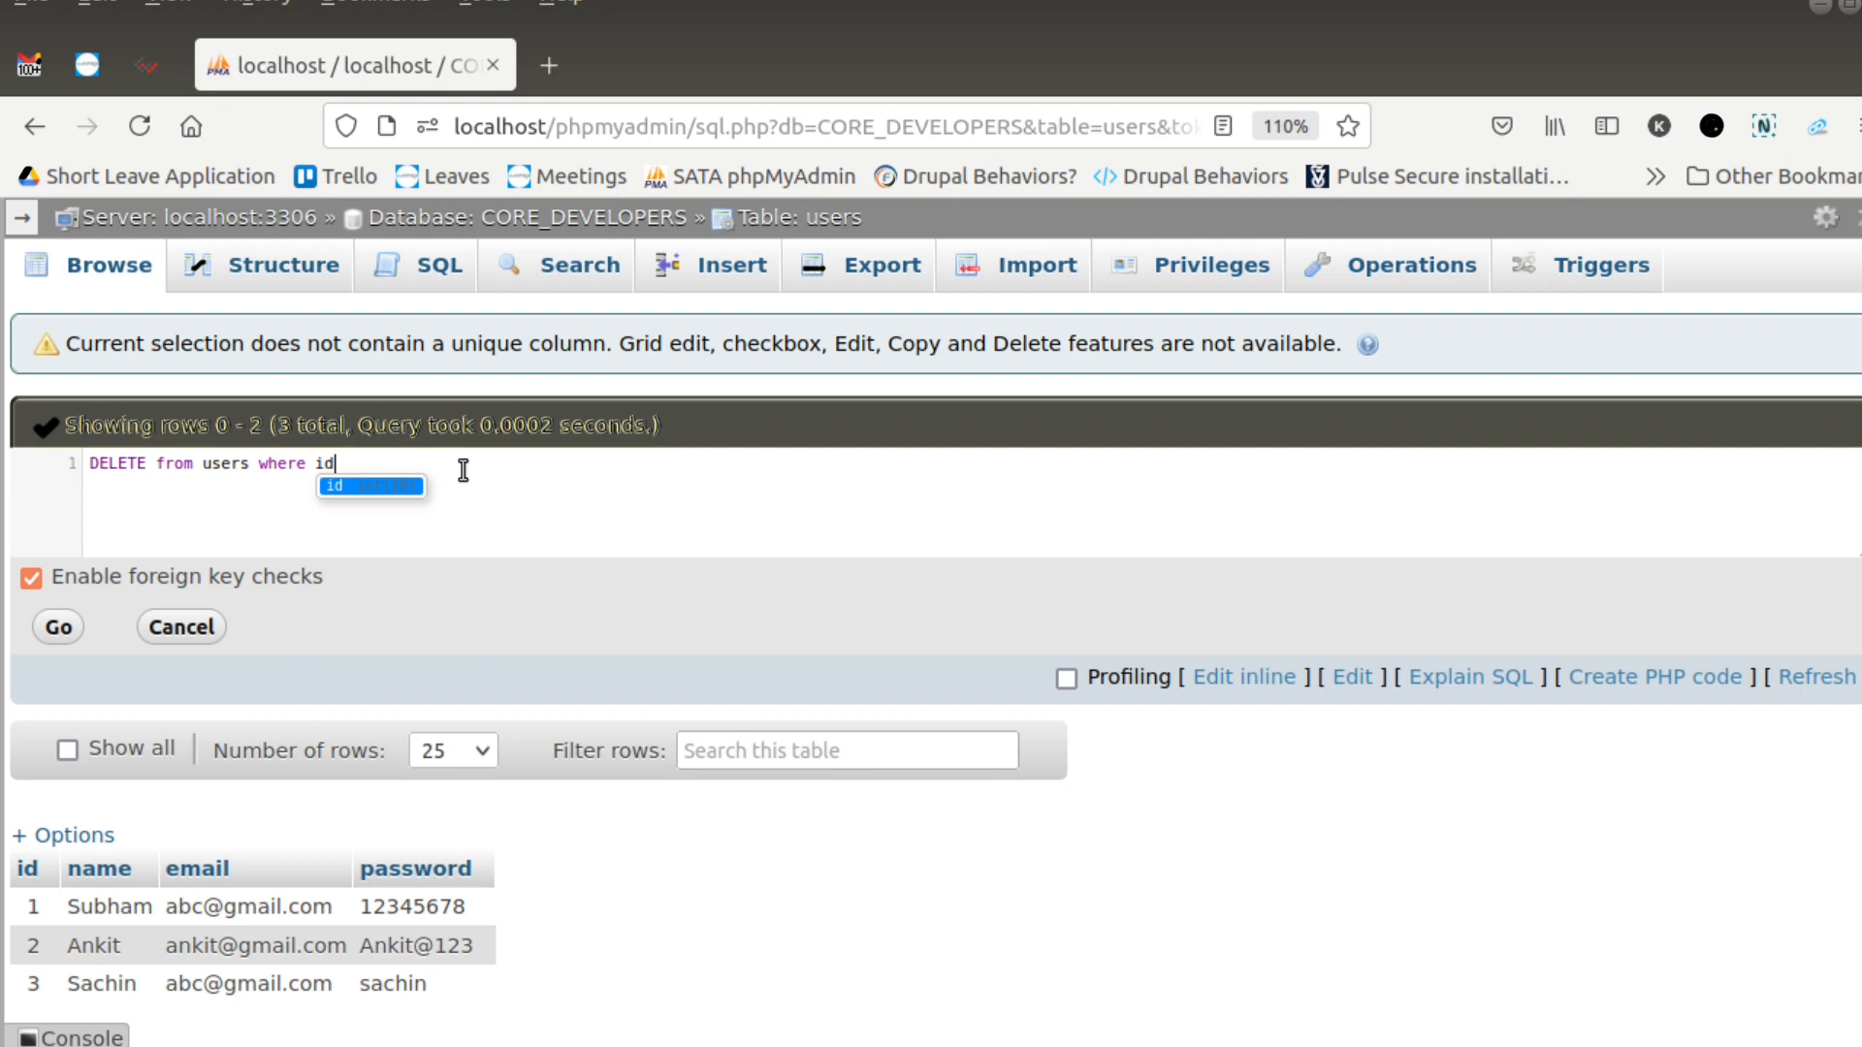
pyautogui.write(' = 3;')
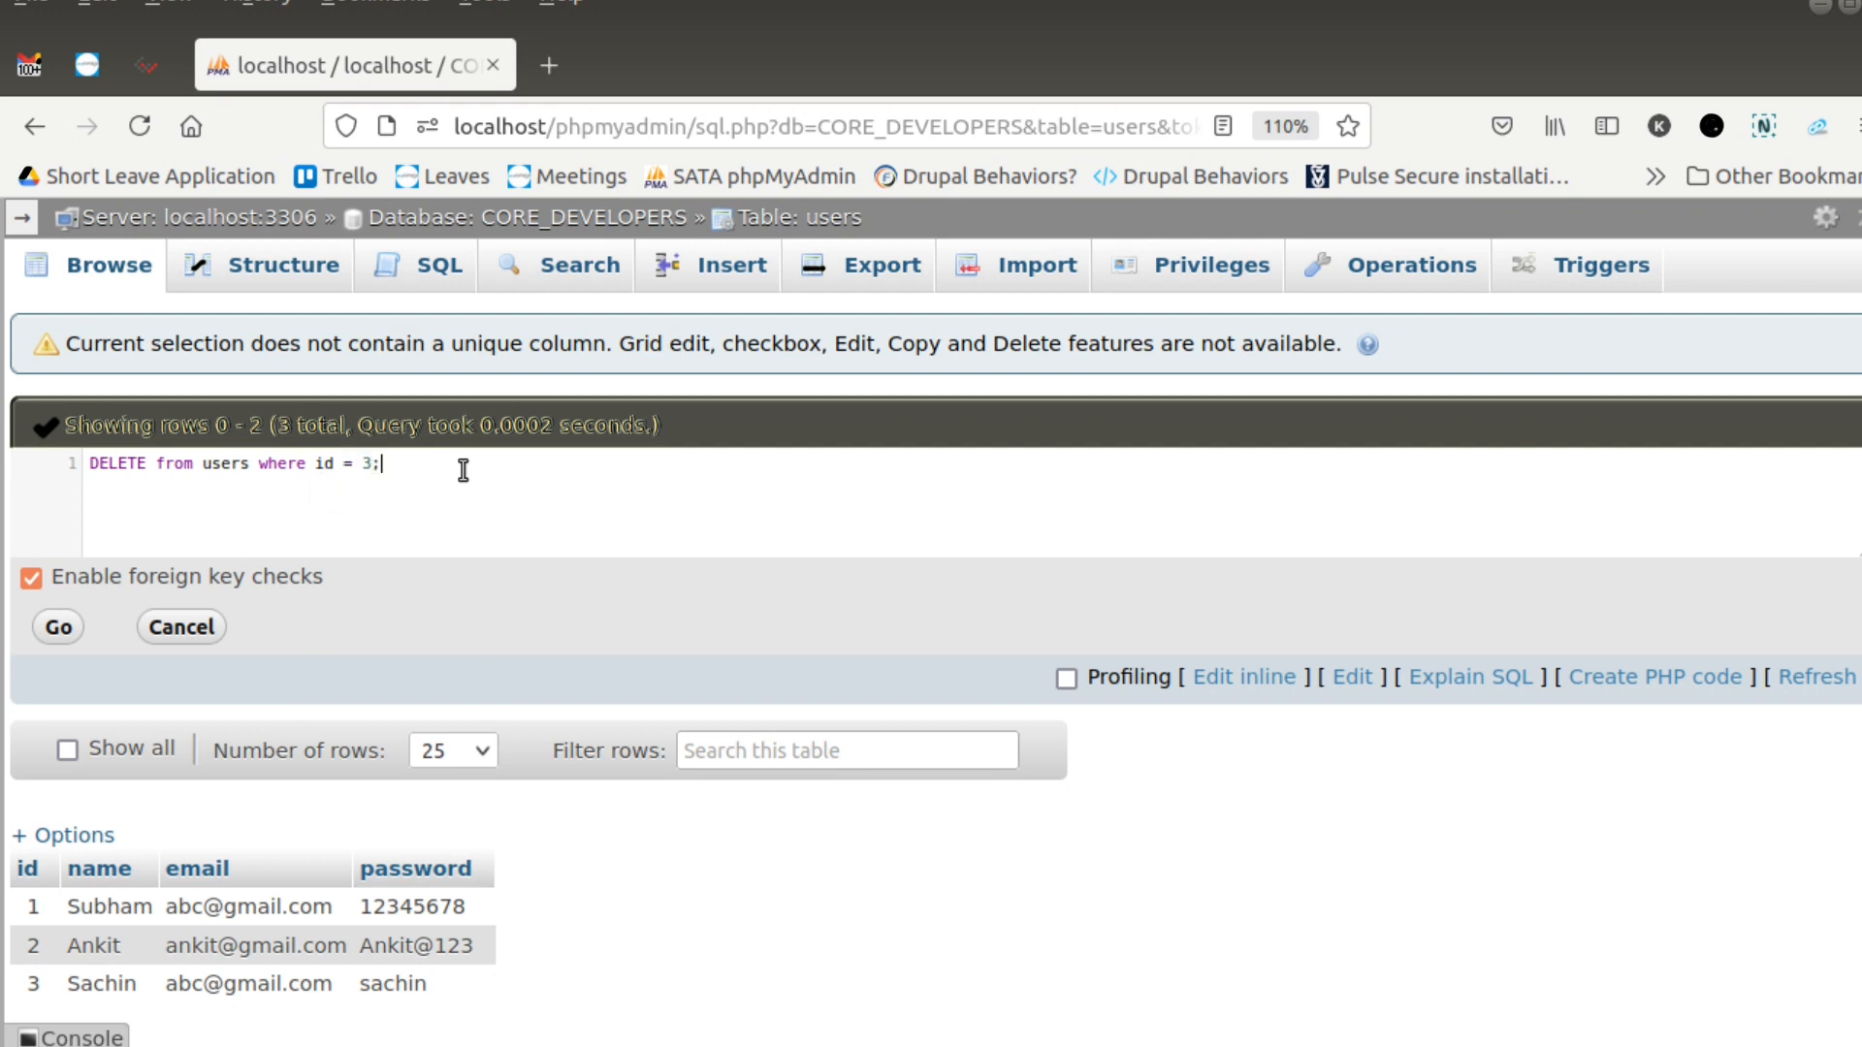
# - Run the DELETE statement for the row with id 3 and browse the users table
pyautogui.hotkey('ctrl', 'a')
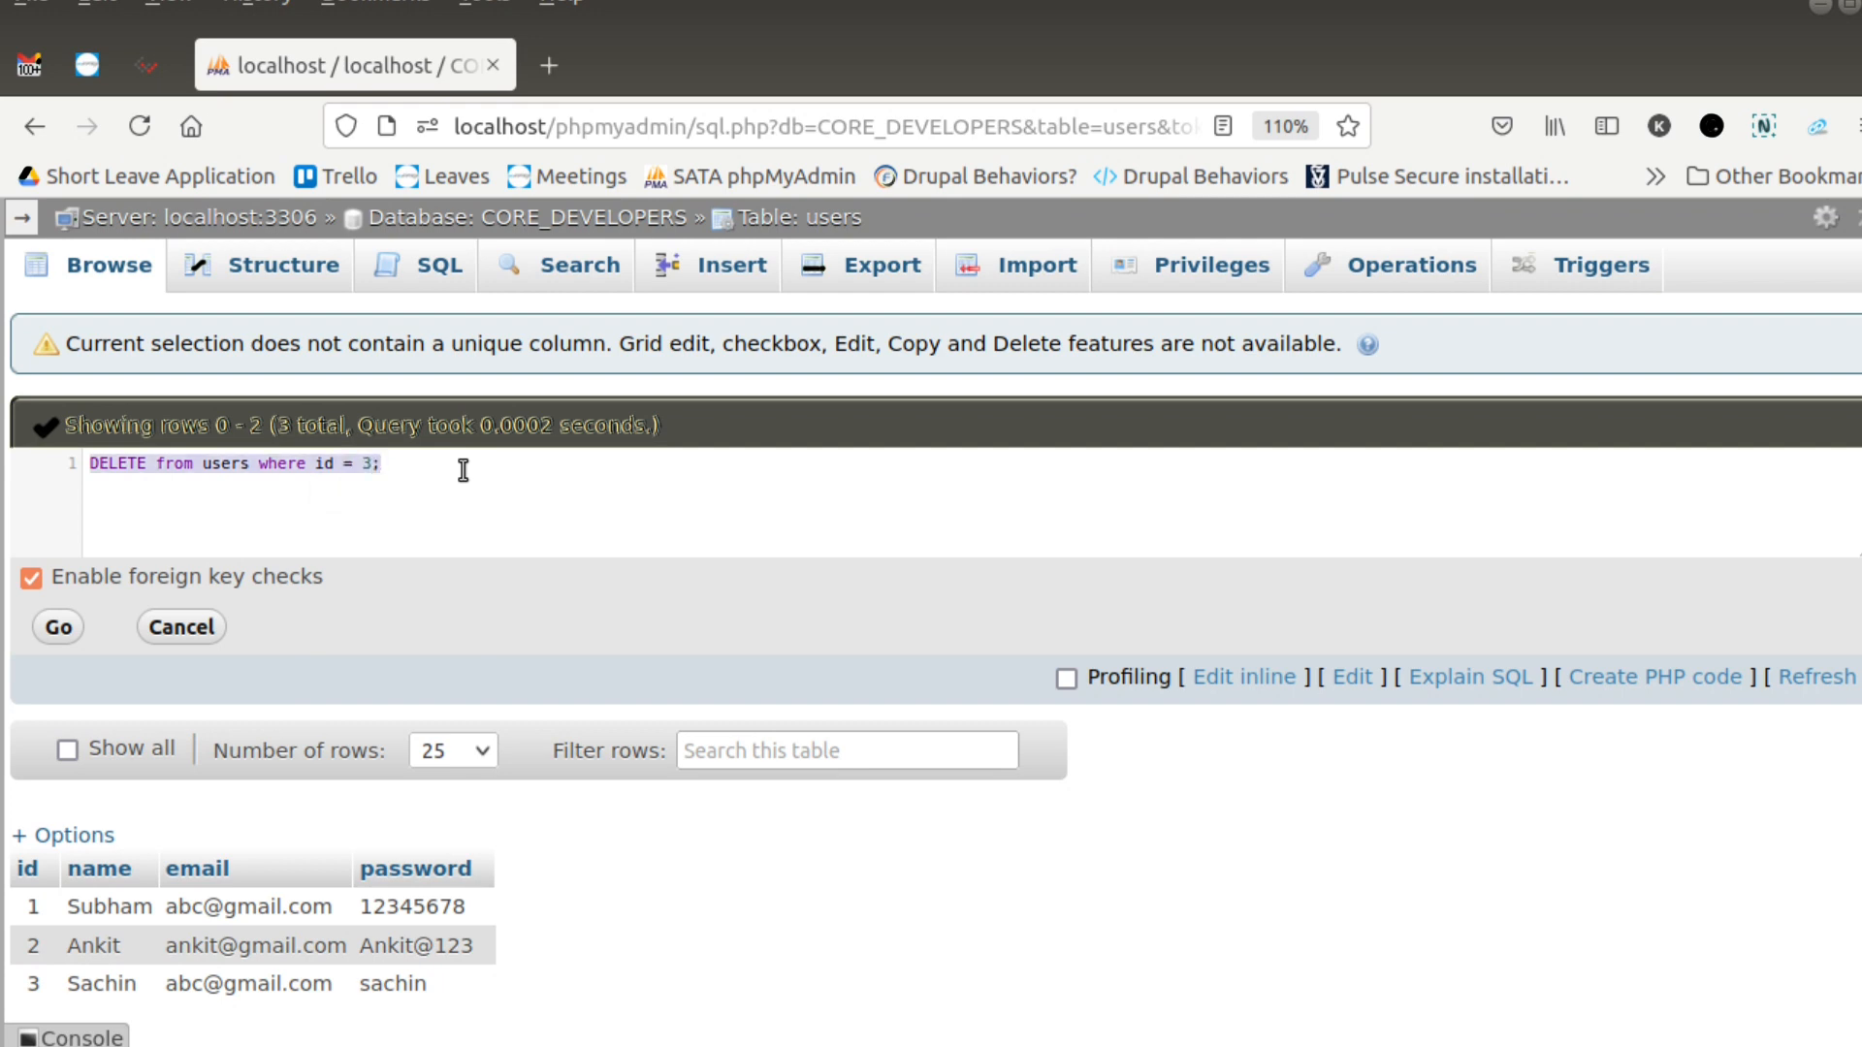
pyautogui.click(59, 627)
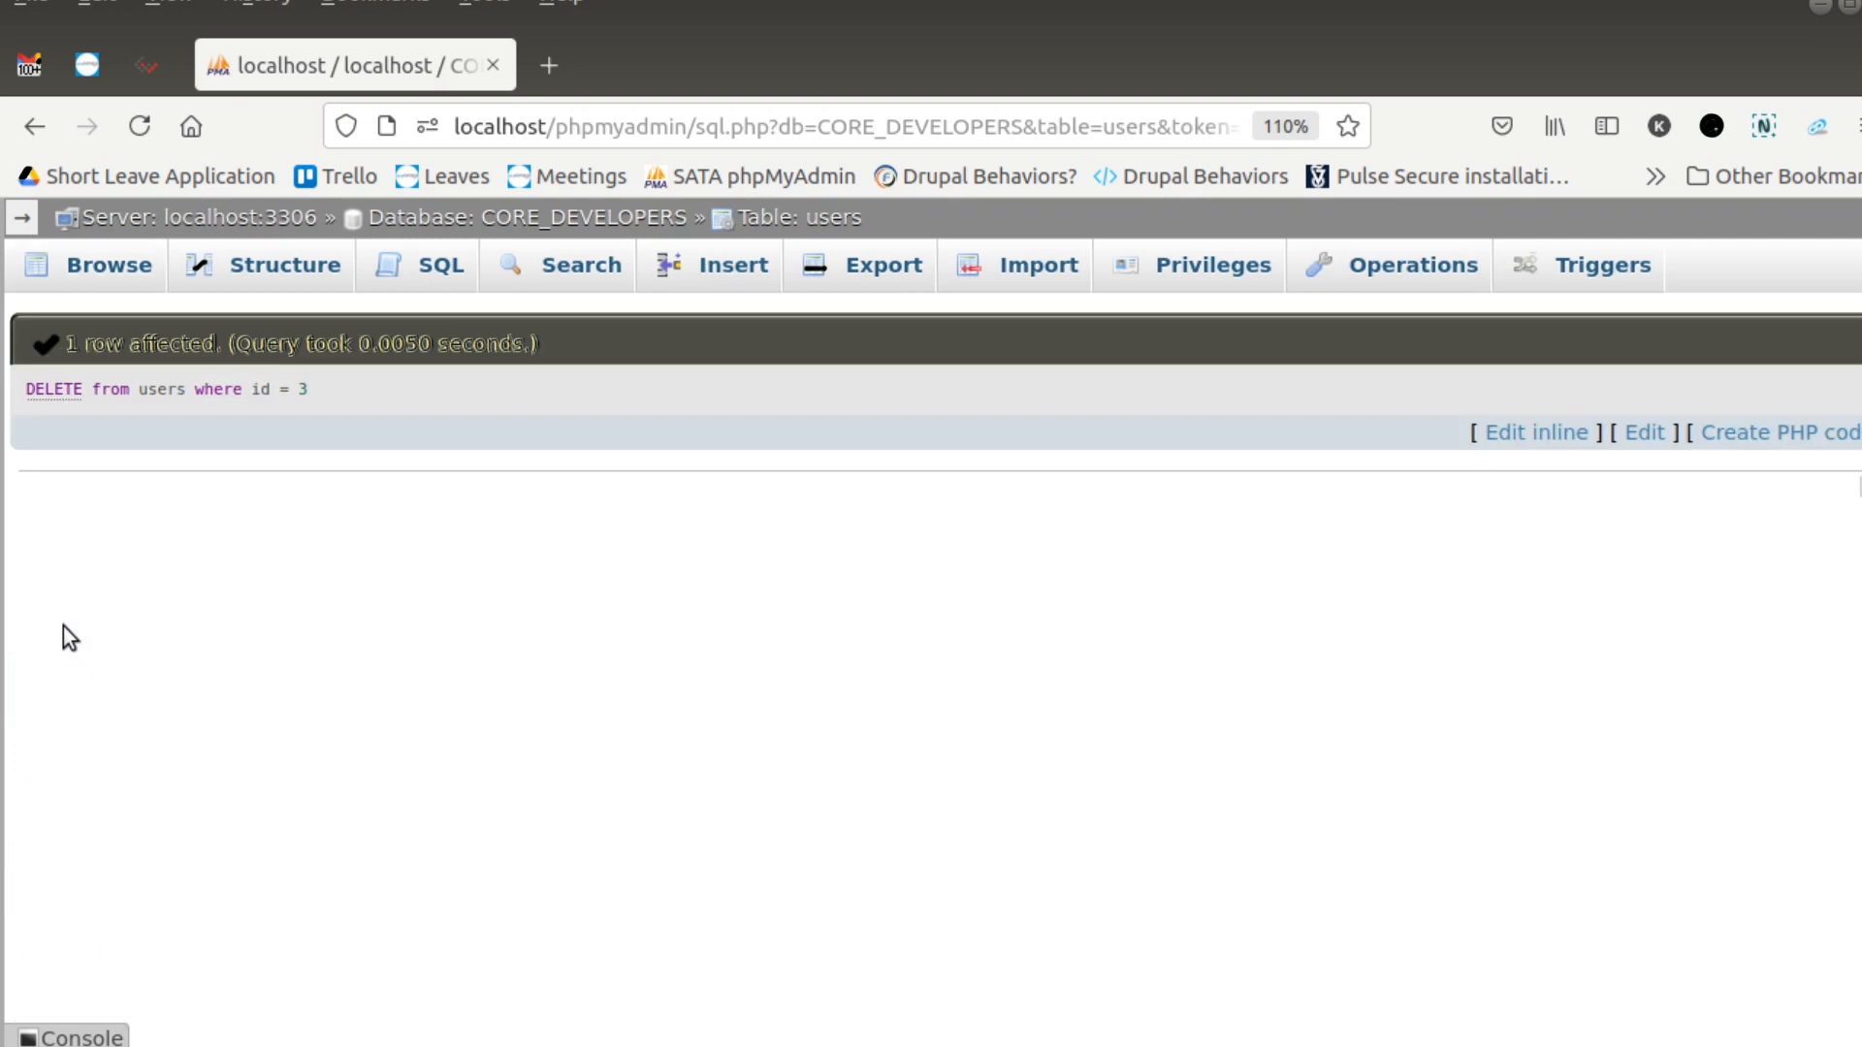
pyautogui.click(93, 254)
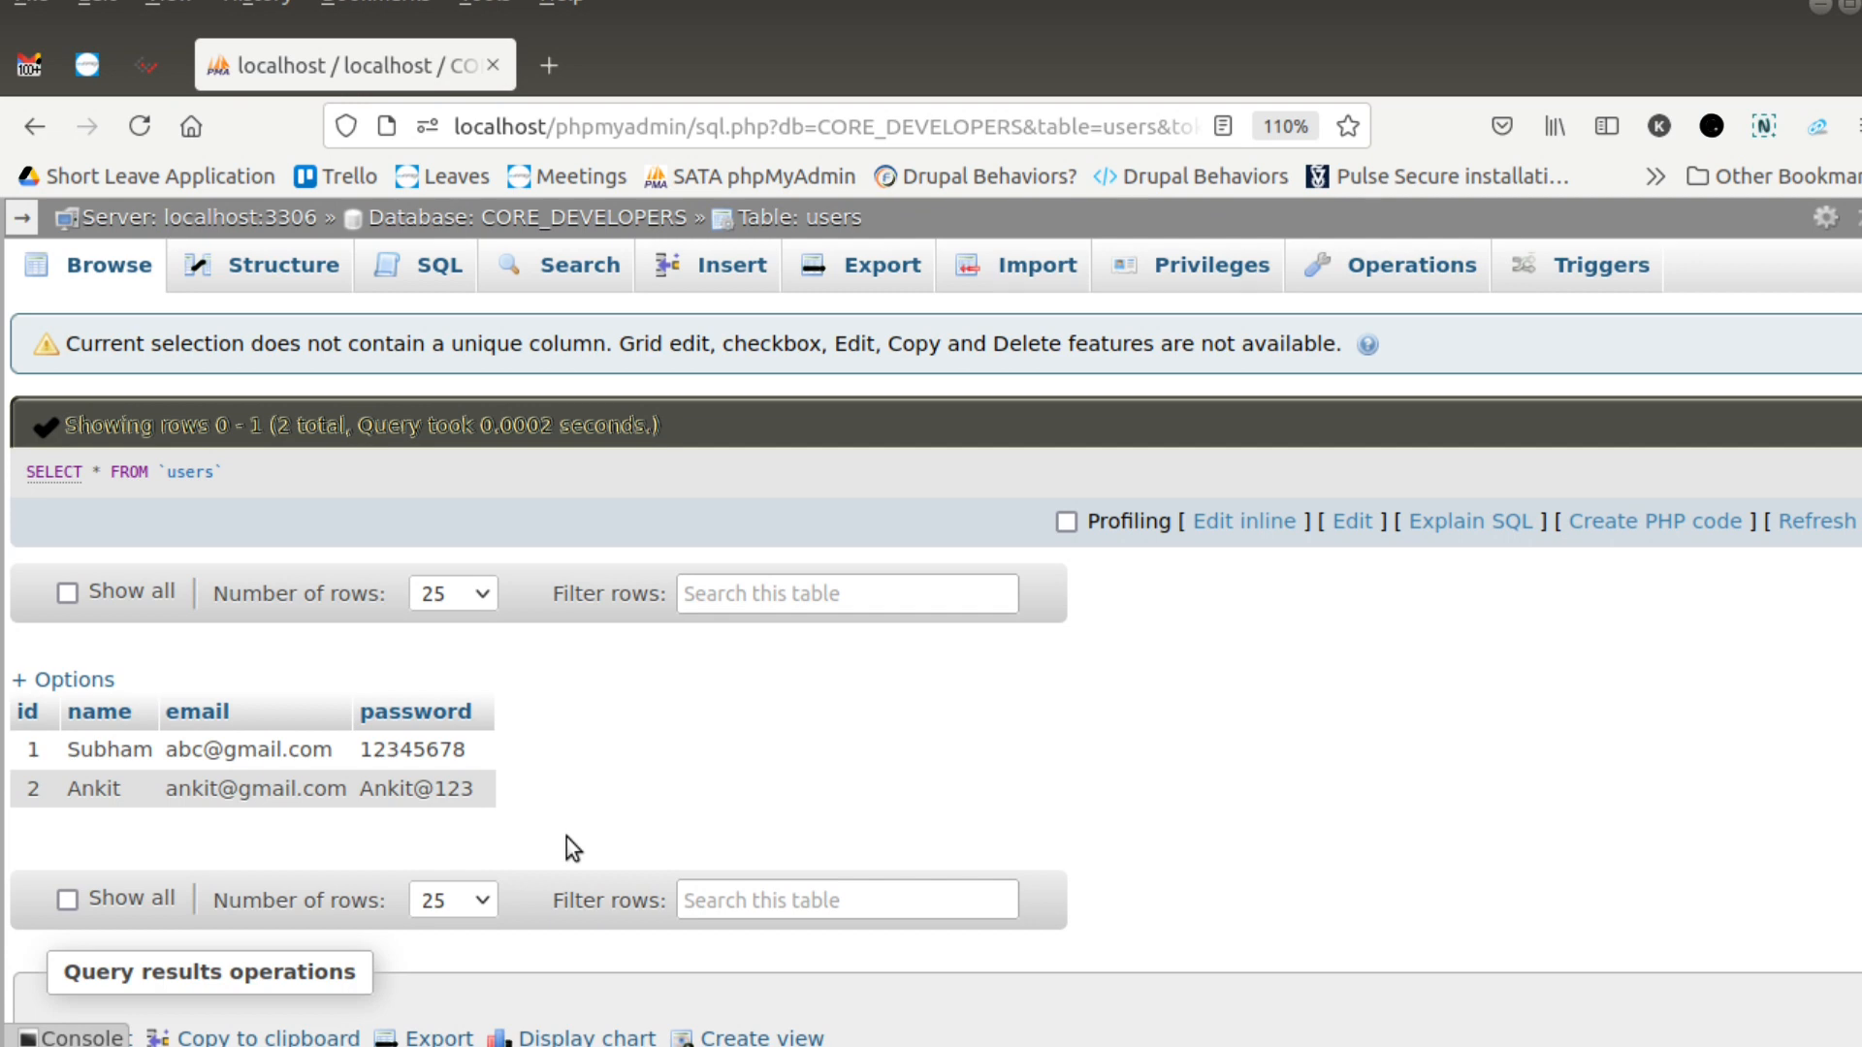
# - Edit the SELECT query inline, rewriting it as SELECT * from users
pyautogui.click(1218, 525)
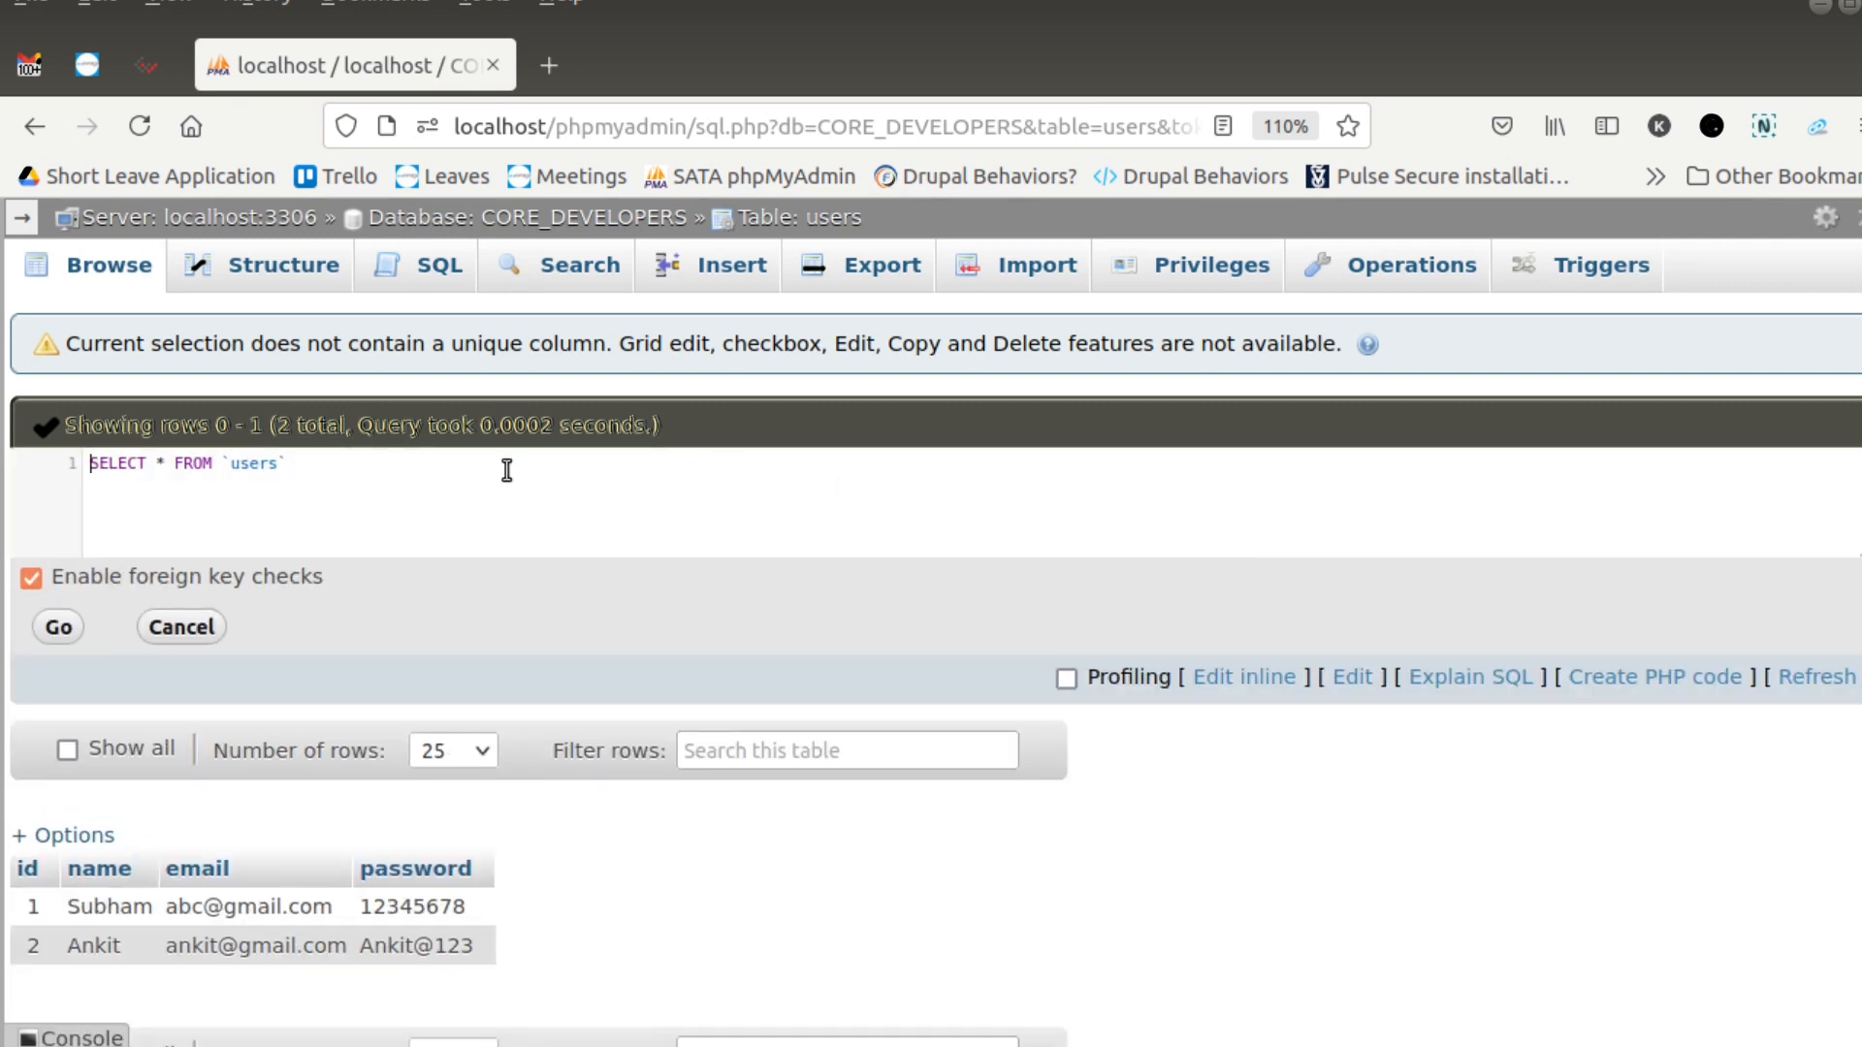
pyautogui.hotkey('ctrl', 'a')
pyautogui.press('BackSpace')
pyautogui.write('SE')
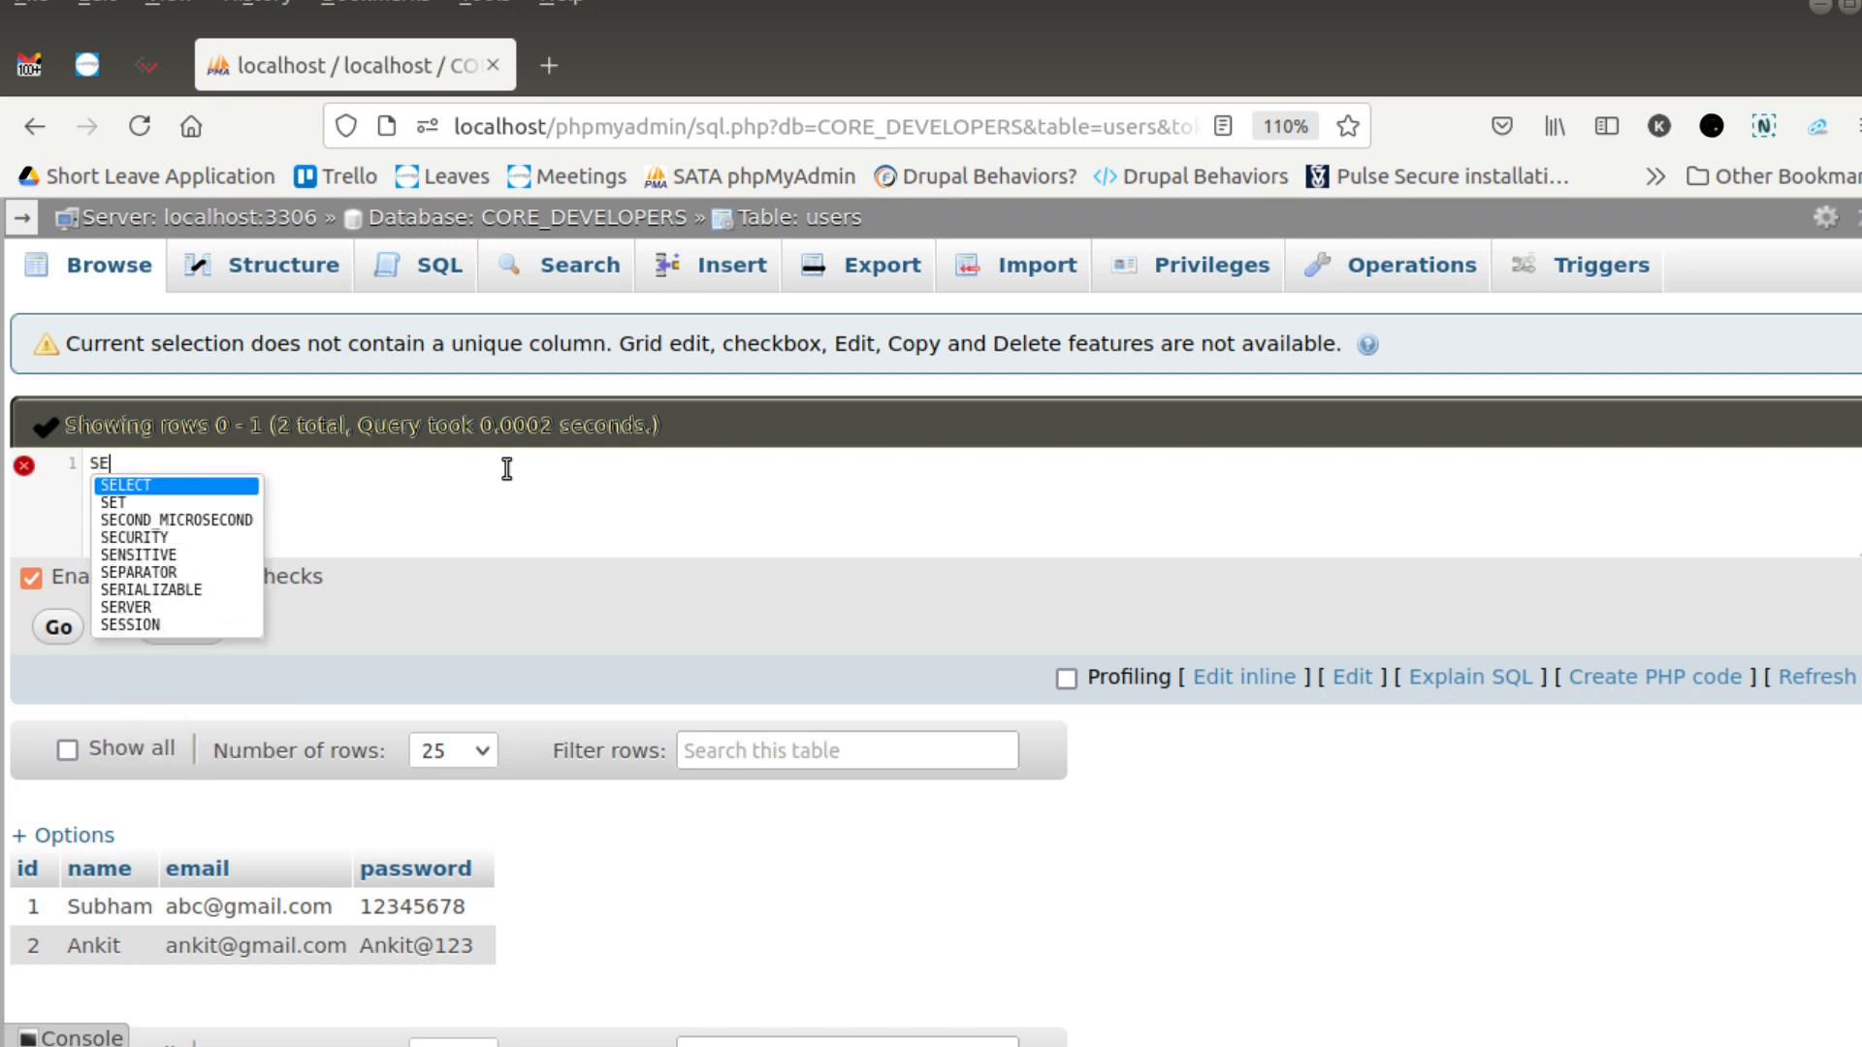
pyautogui.press('Return')
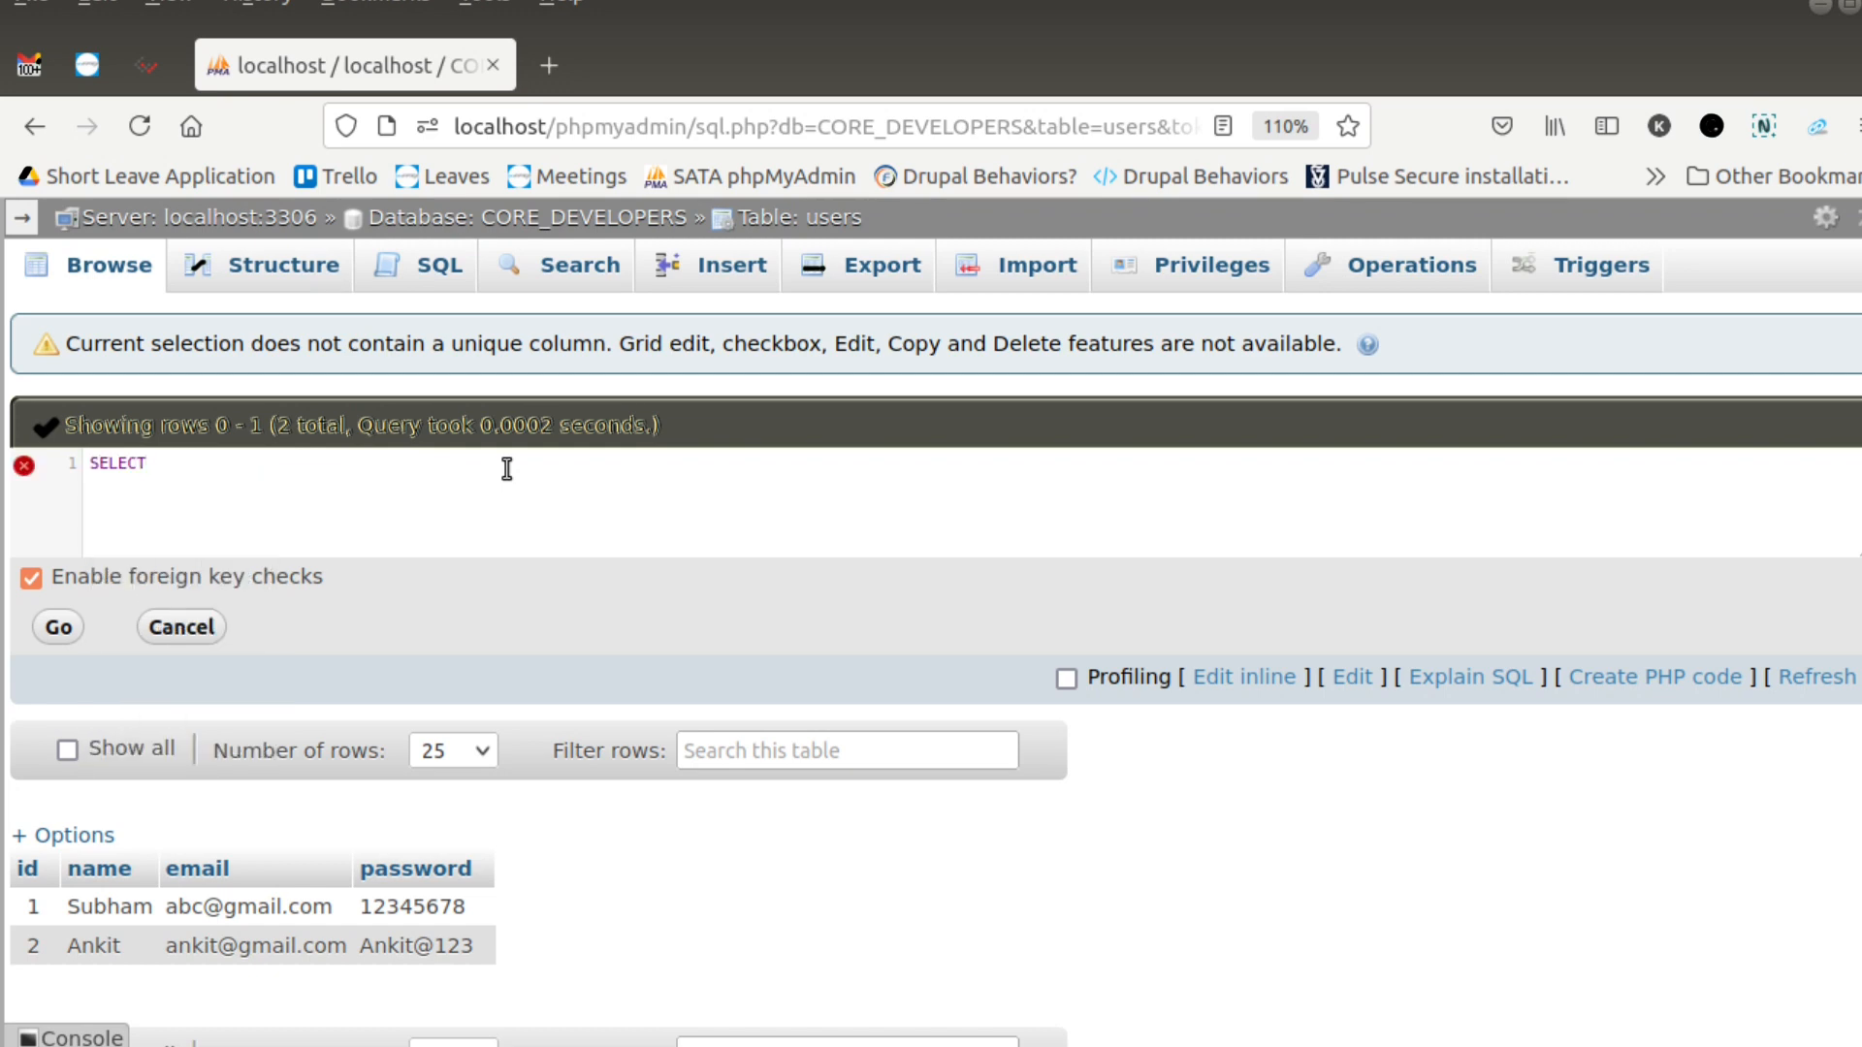
pyautogui.write('*')
pyautogui.write('from')
pyautogui.write('users')
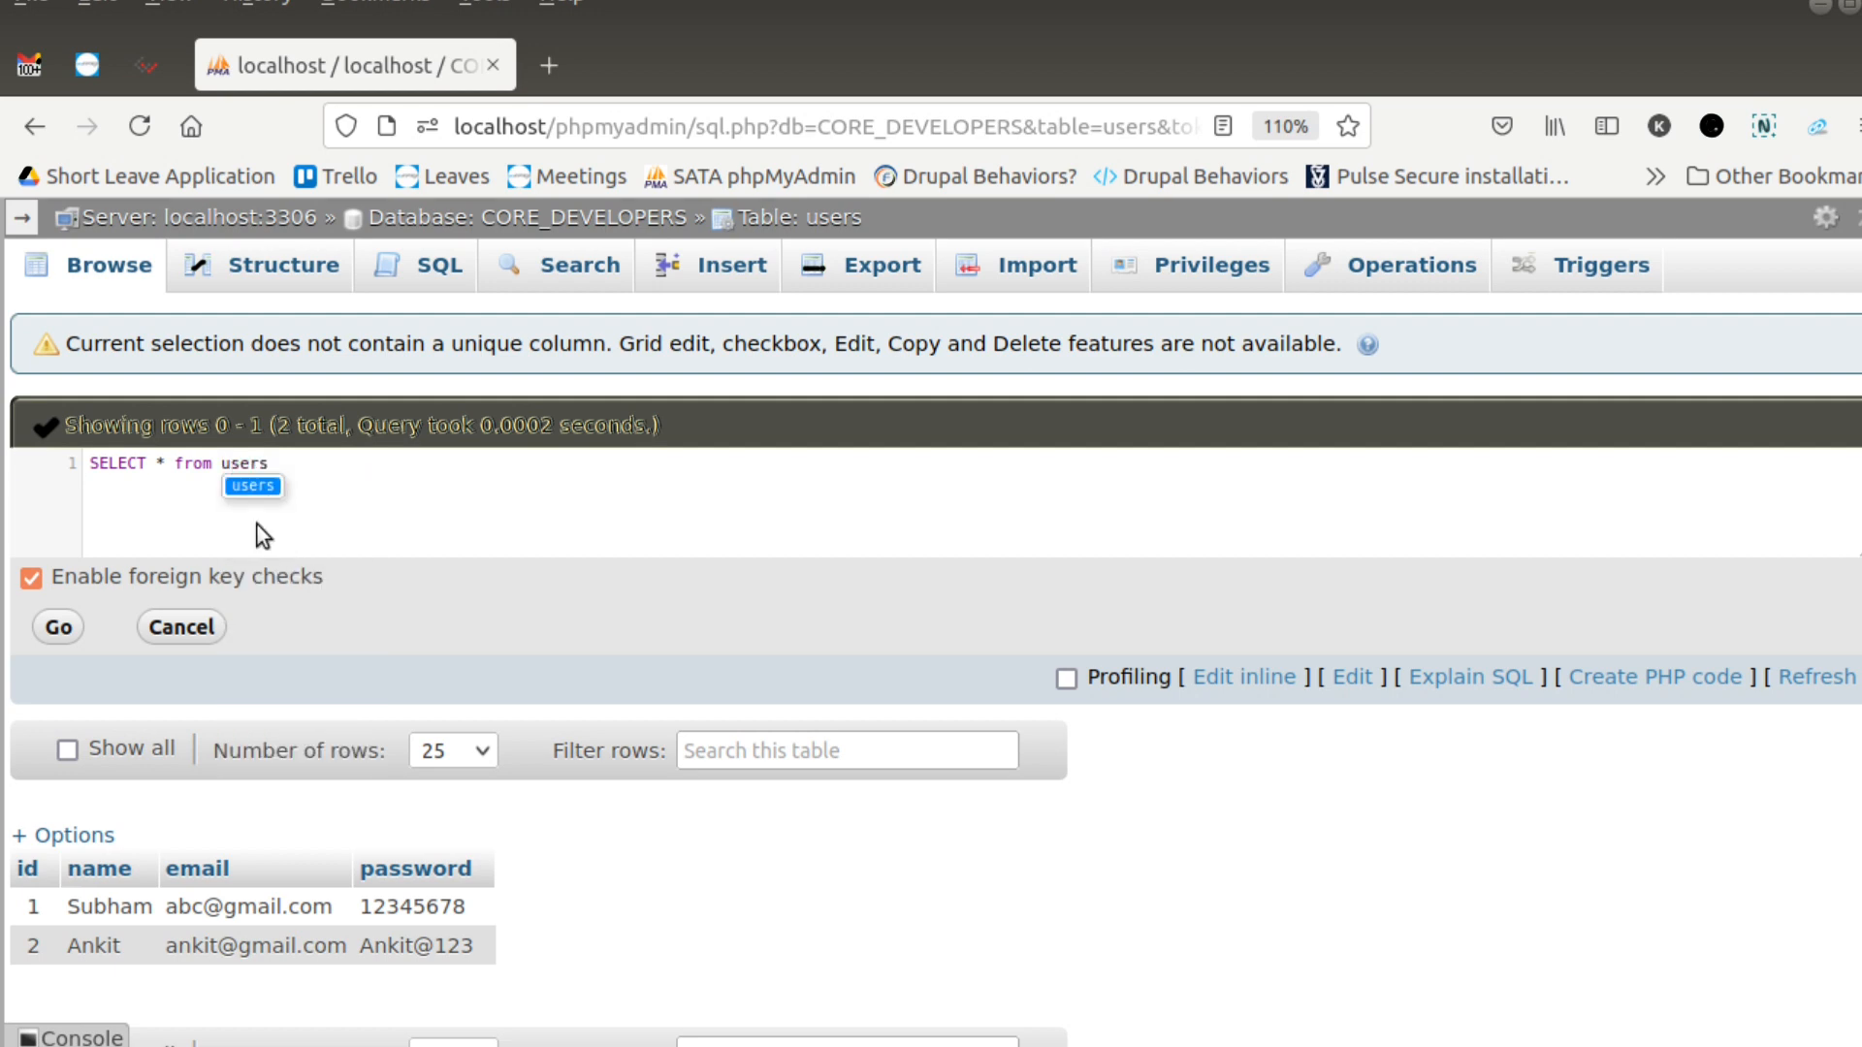
pyautogui.write(' where')
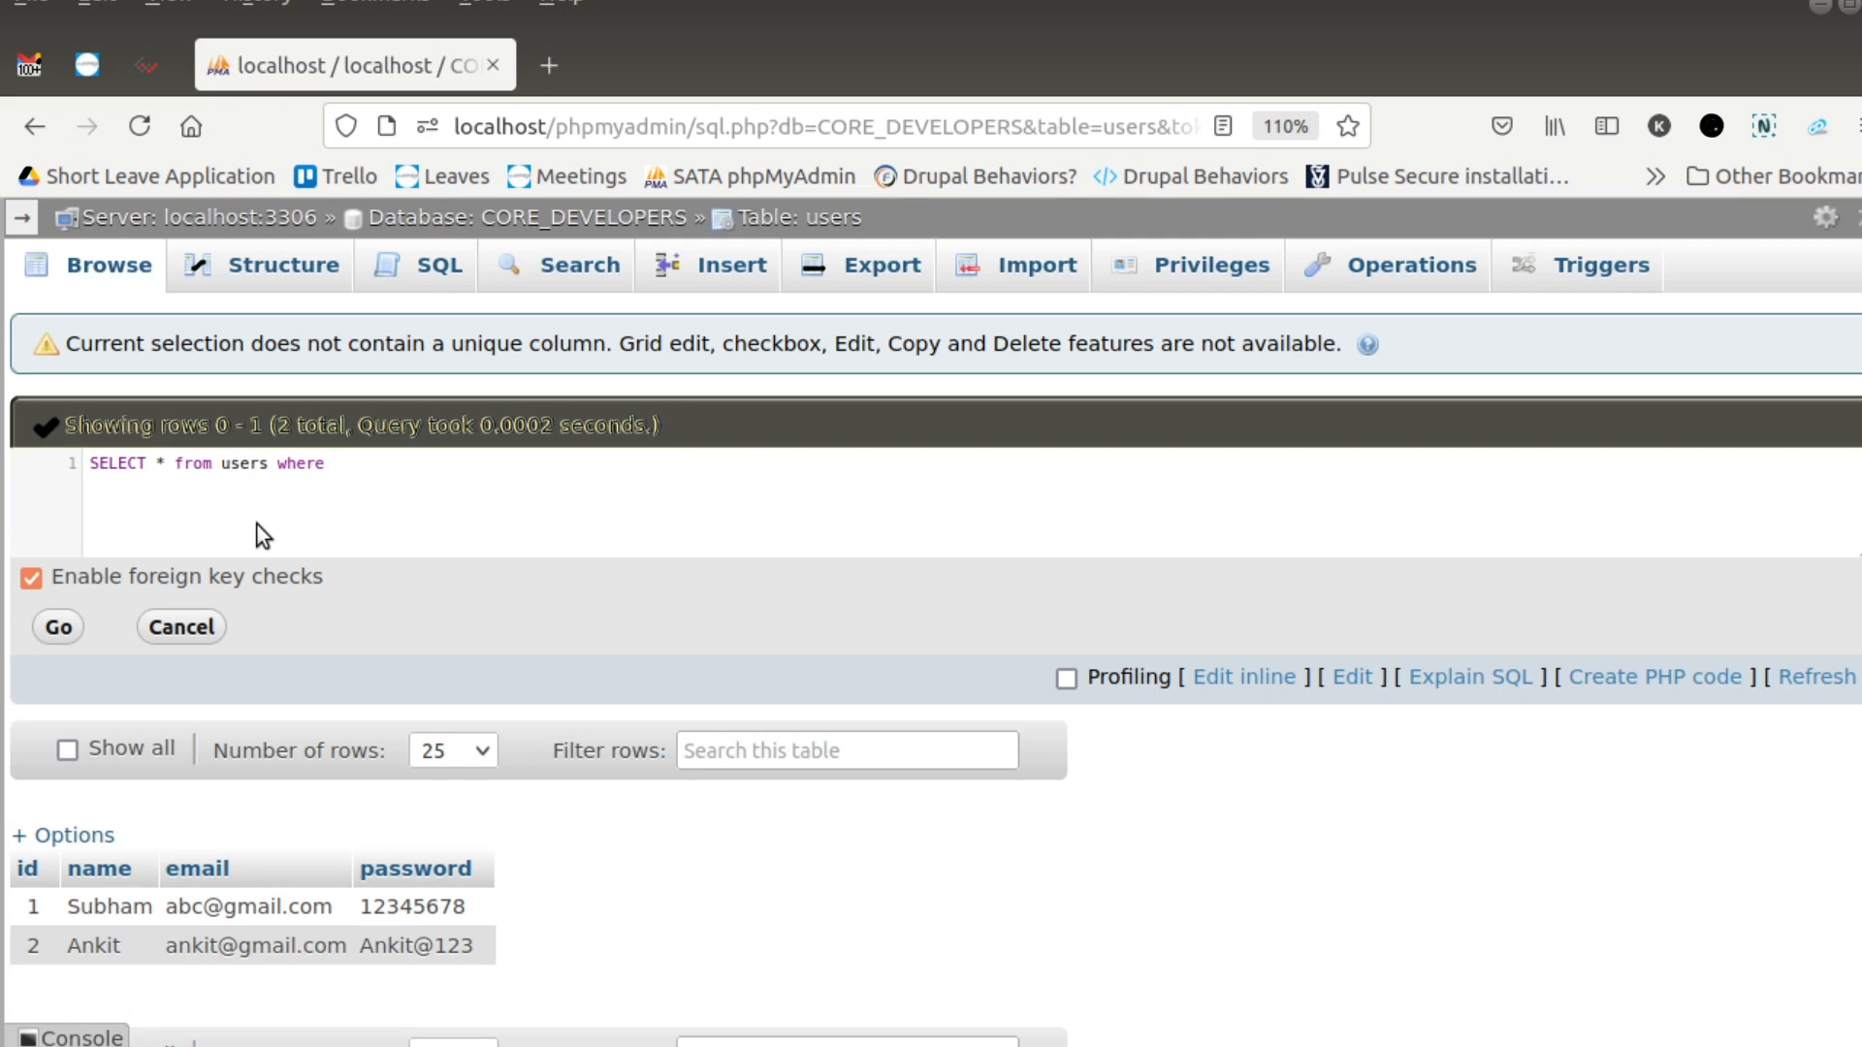
# - Add the condition where id=1; to the SELECT query and run it
pyautogui.write('id=1;')
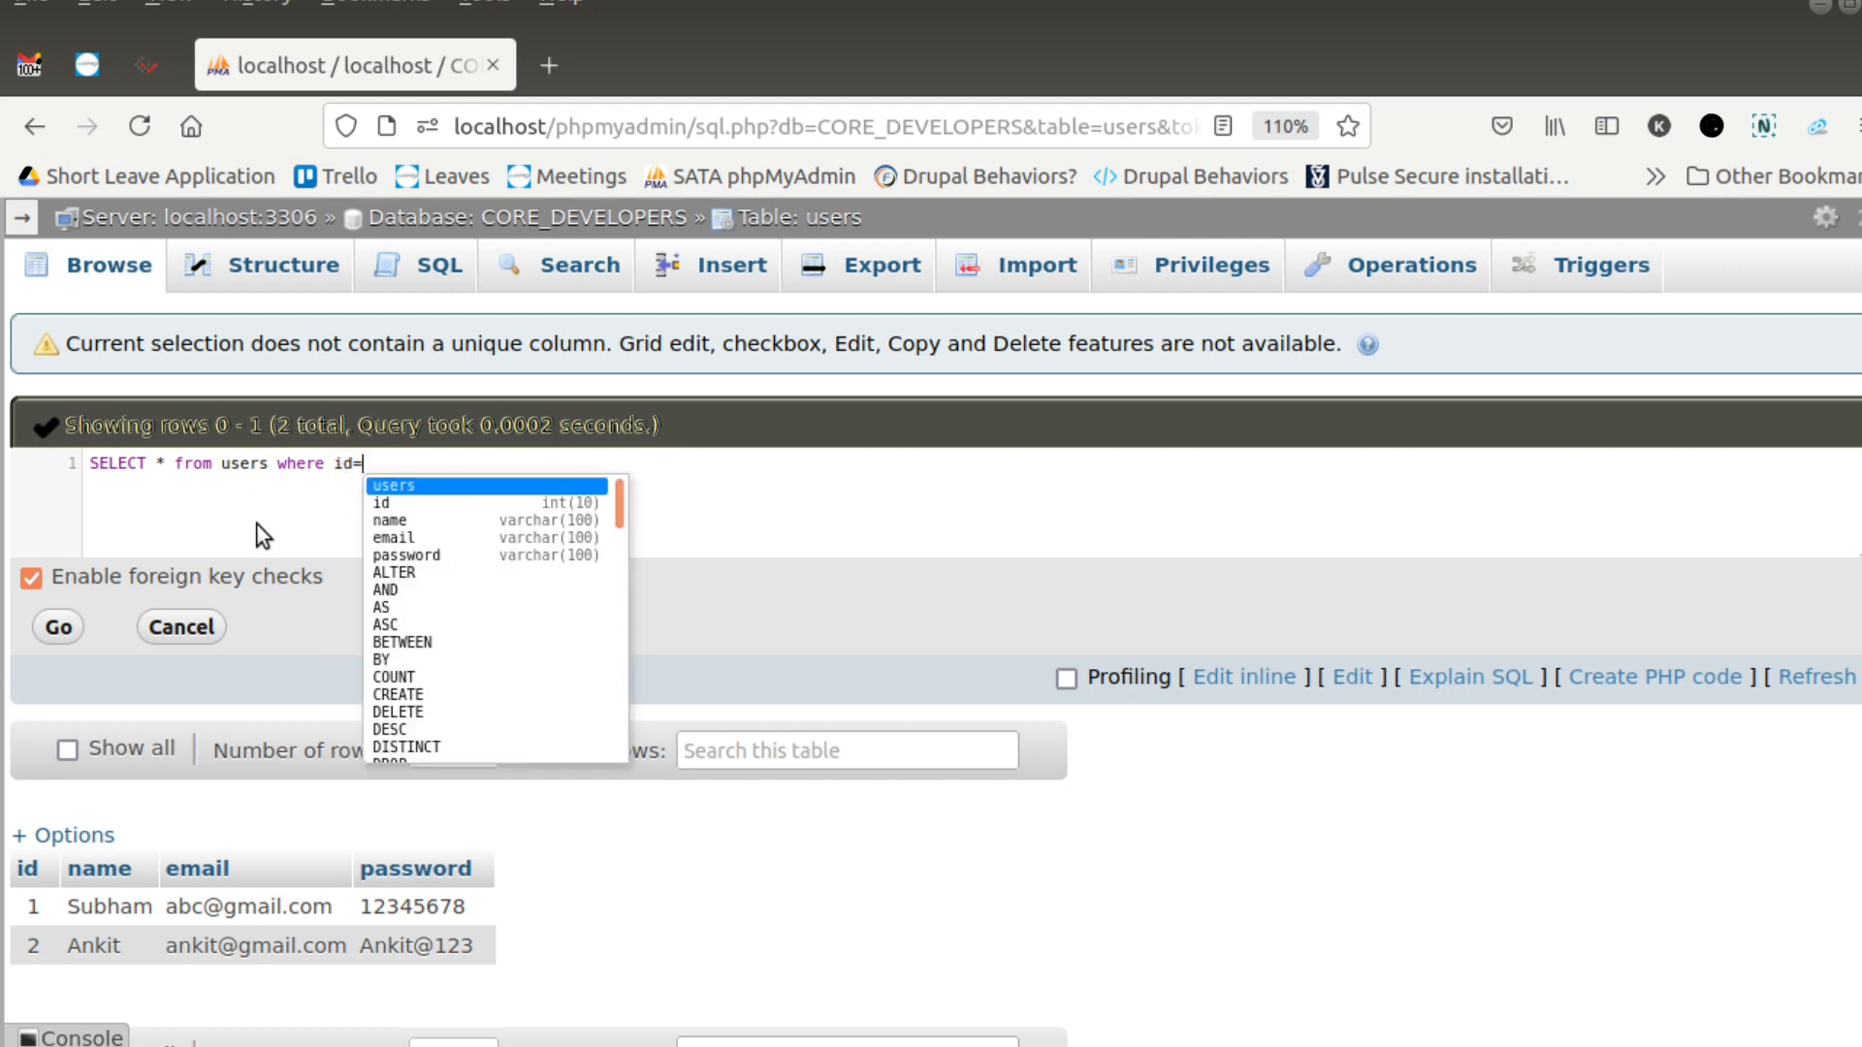
pyautogui.hotkey('ctrl', 'a')
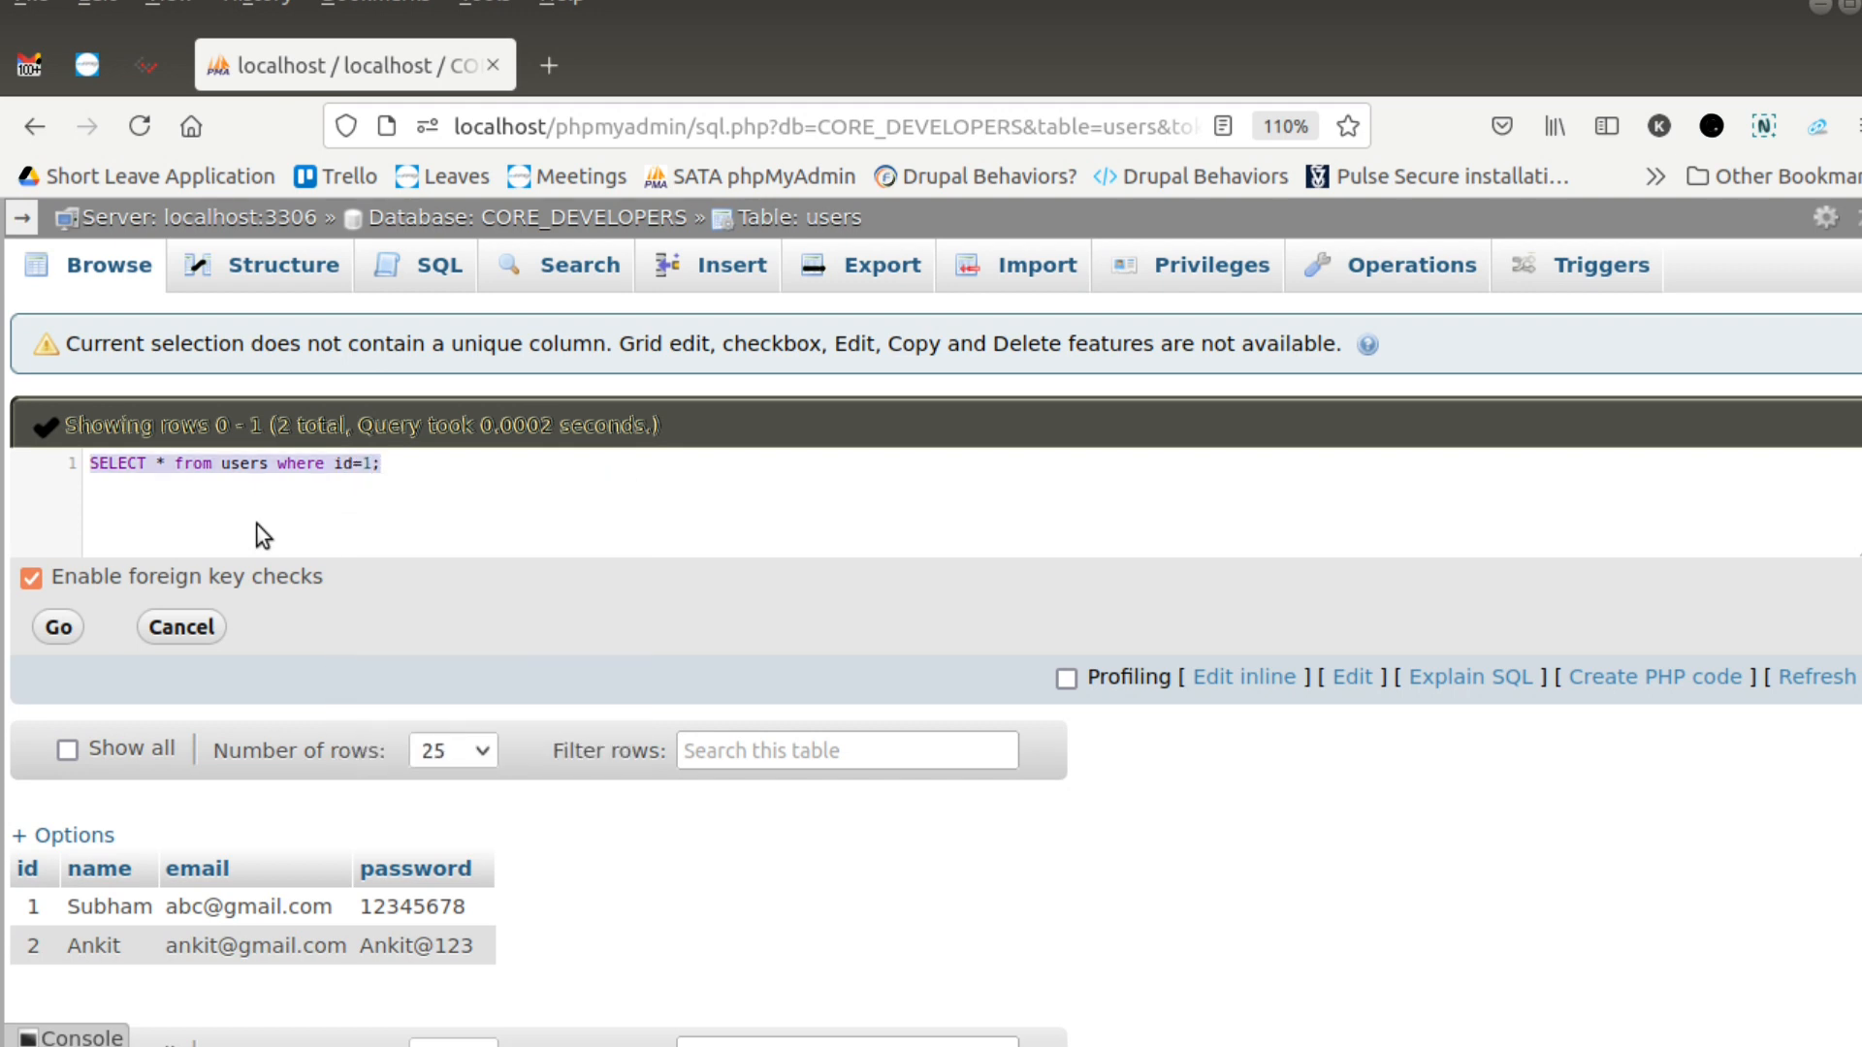
pyautogui.click(58, 632)
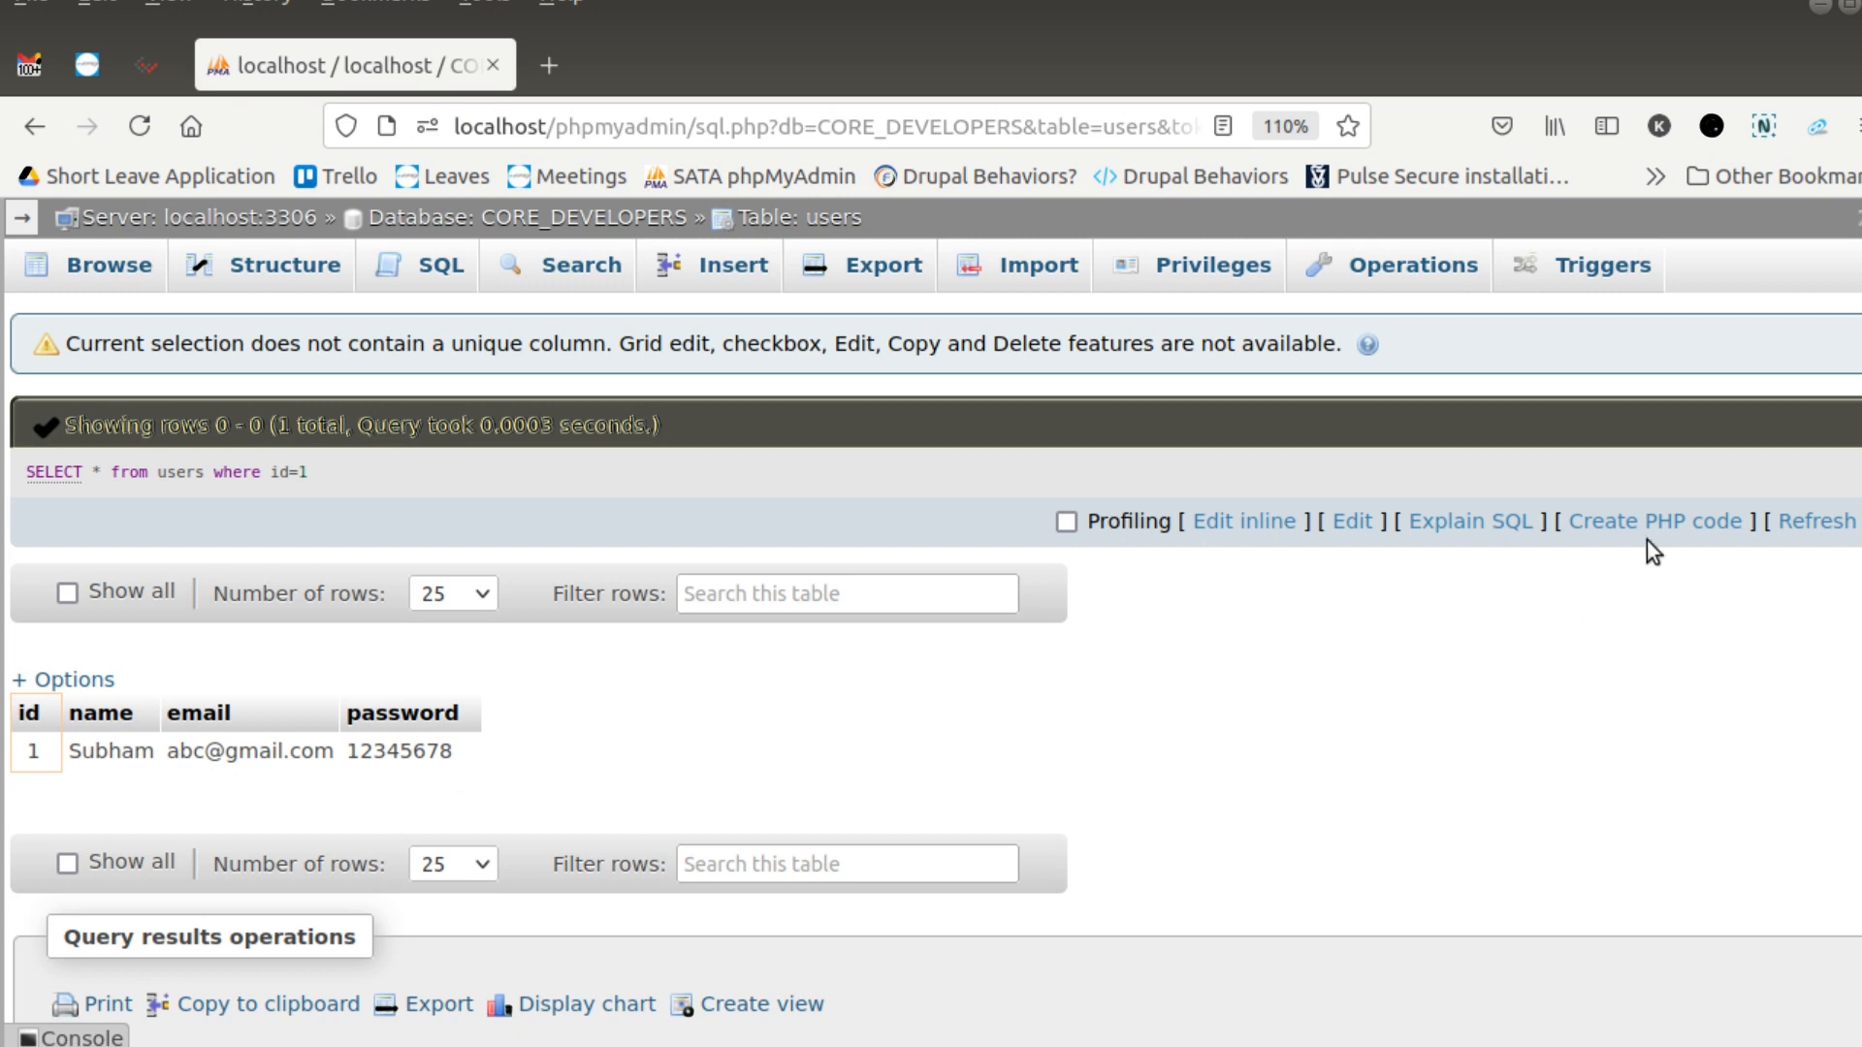
# - Edit the query inline to select name,email instead of all columns for the row with id=1, and run it
pyautogui.click(1223, 524)
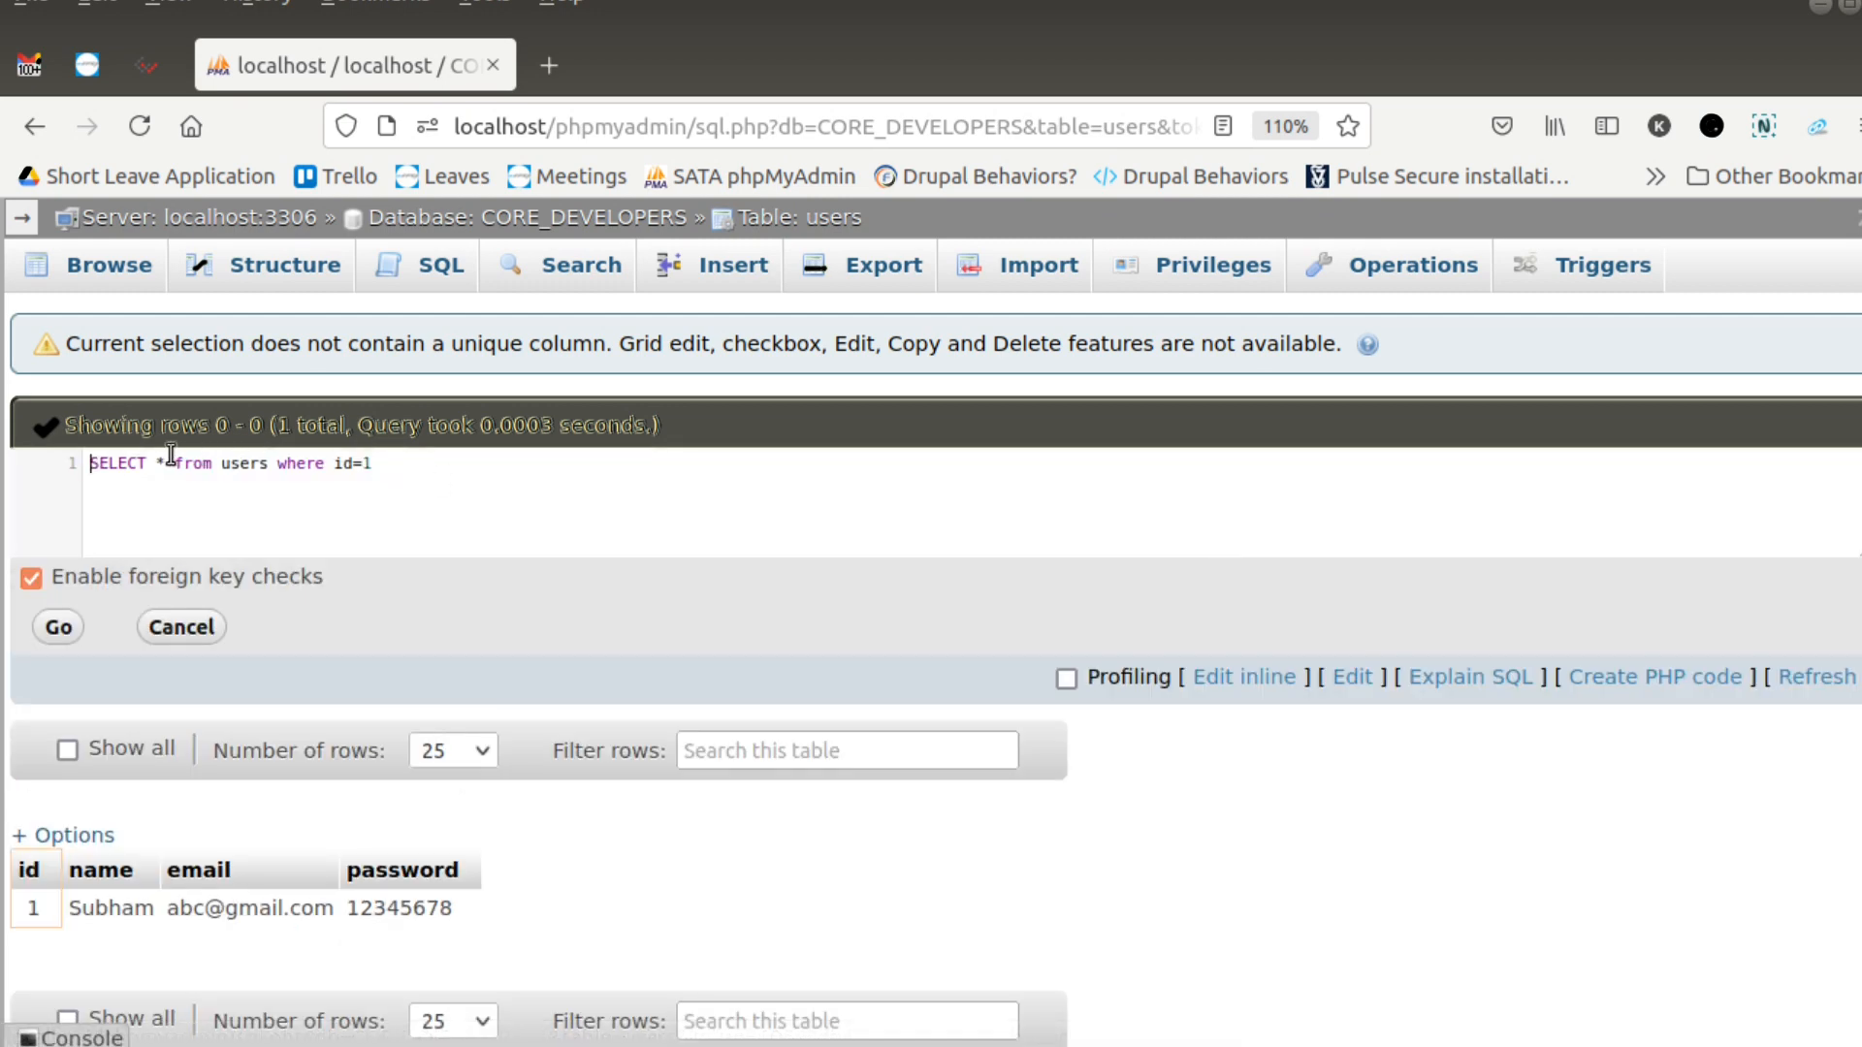
pyautogui.press('Right')
pyautogui.press('Right')
pyautogui.press('Right')
pyautogui.press('Right')
pyautogui.press('Right')
pyautogui.press('Right')
pyautogui.press('Right')
pyautogui.press('Right')
pyautogui.press('Delete')
pyautogui.press('BackSpace')
pyautogui.press('Left')
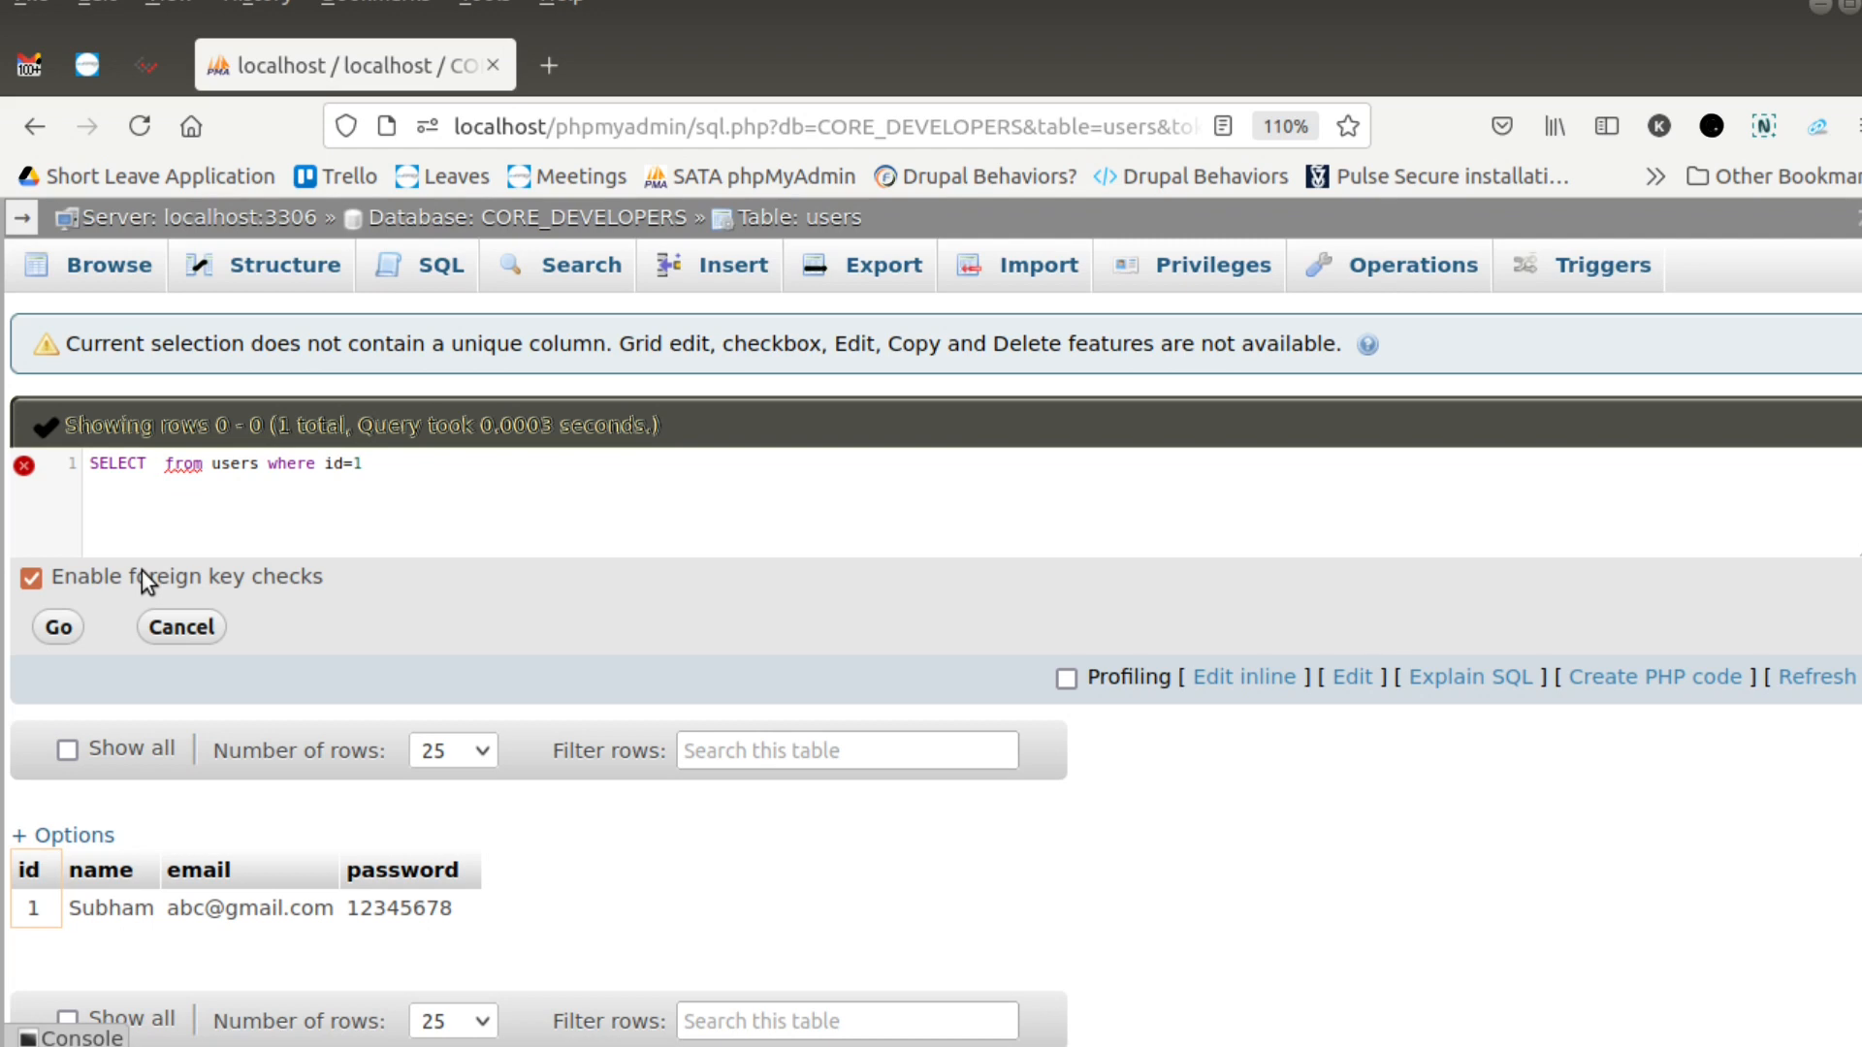
pyautogui.write('name')
pyautogui.write(',emai')
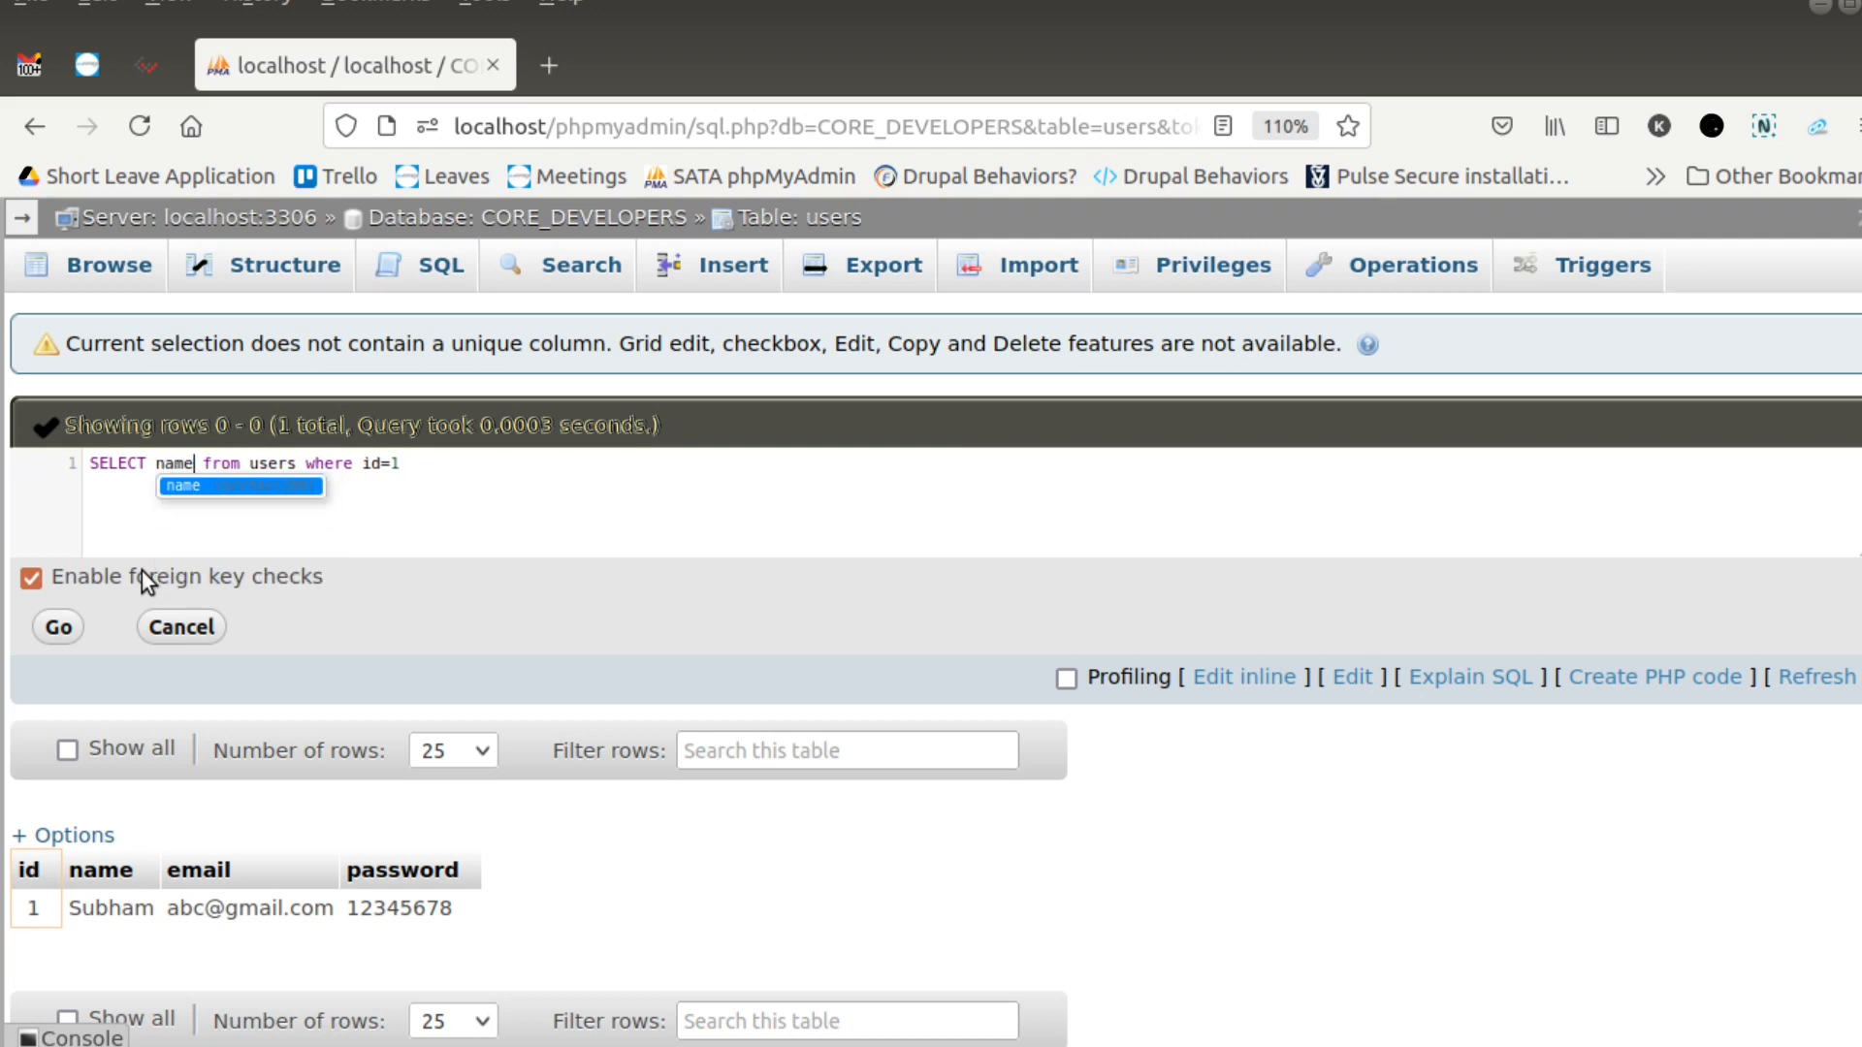
pyautogui.write('l')
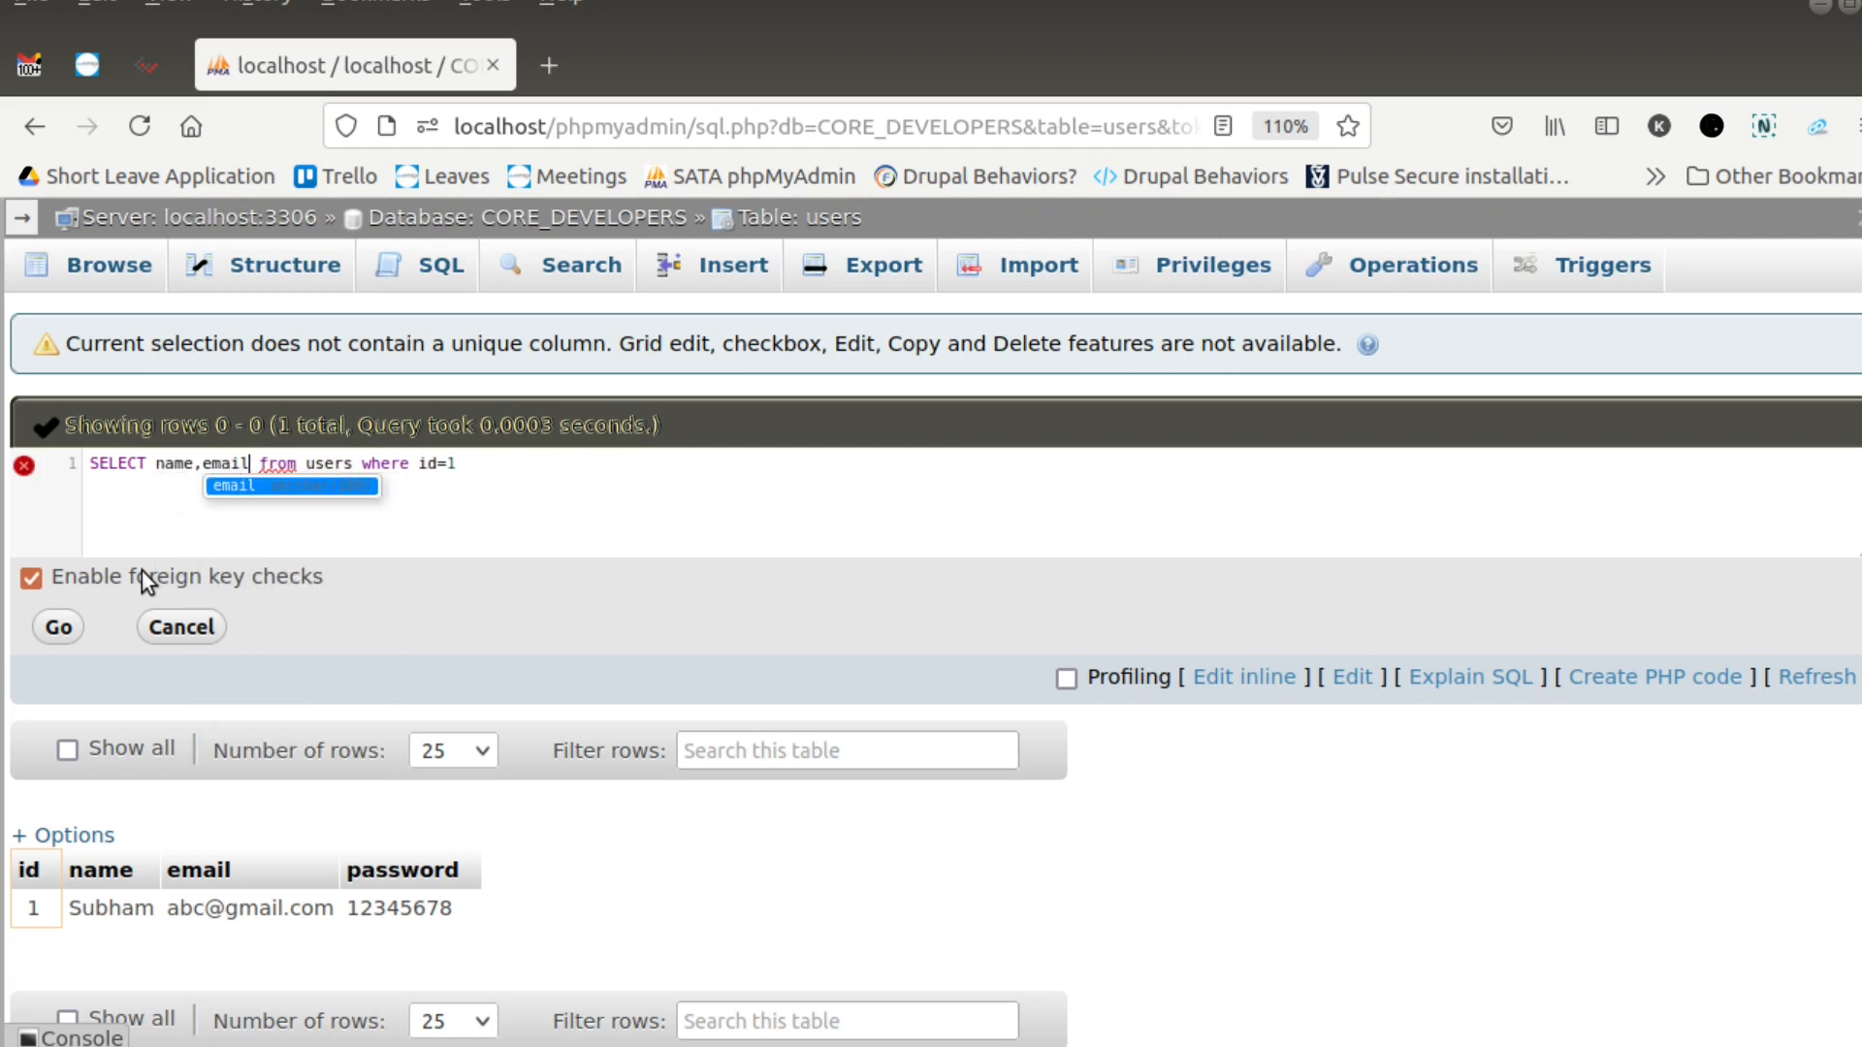
pyautogui.hotkey('ctrl', 'a')
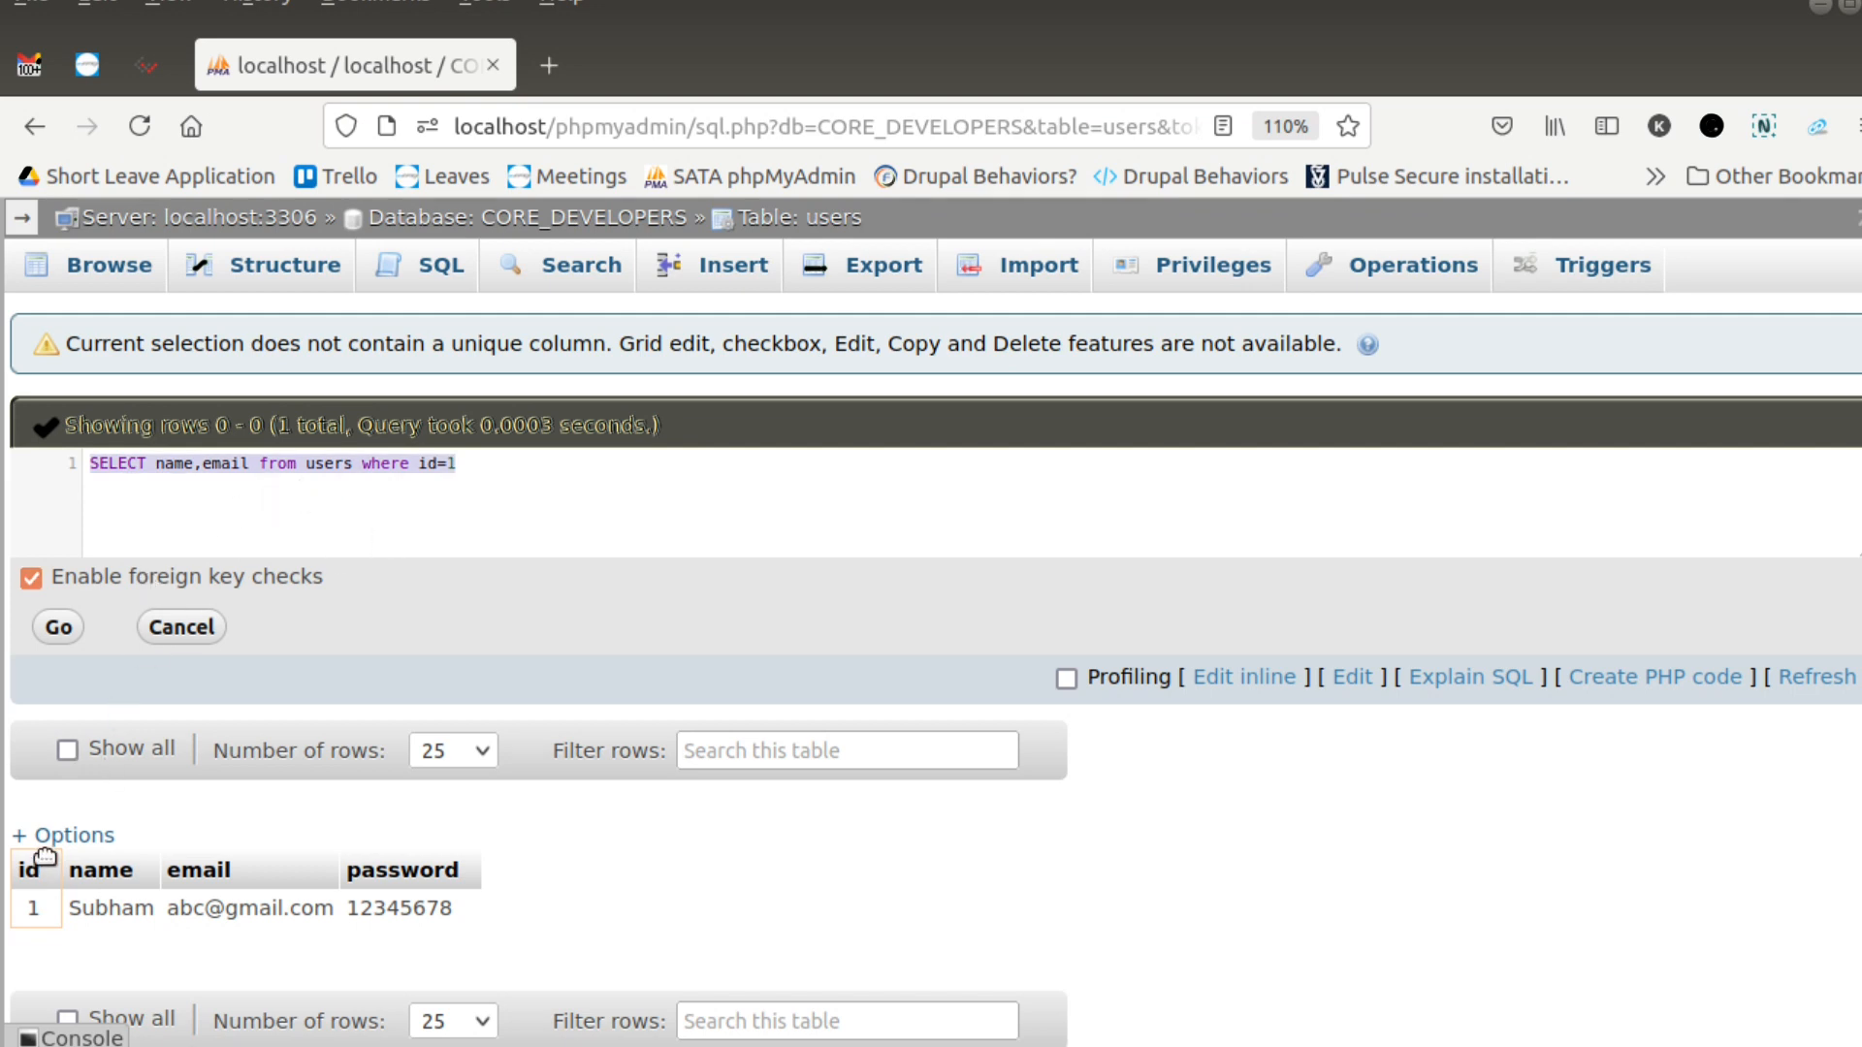
pyautogui.click(59, 630)
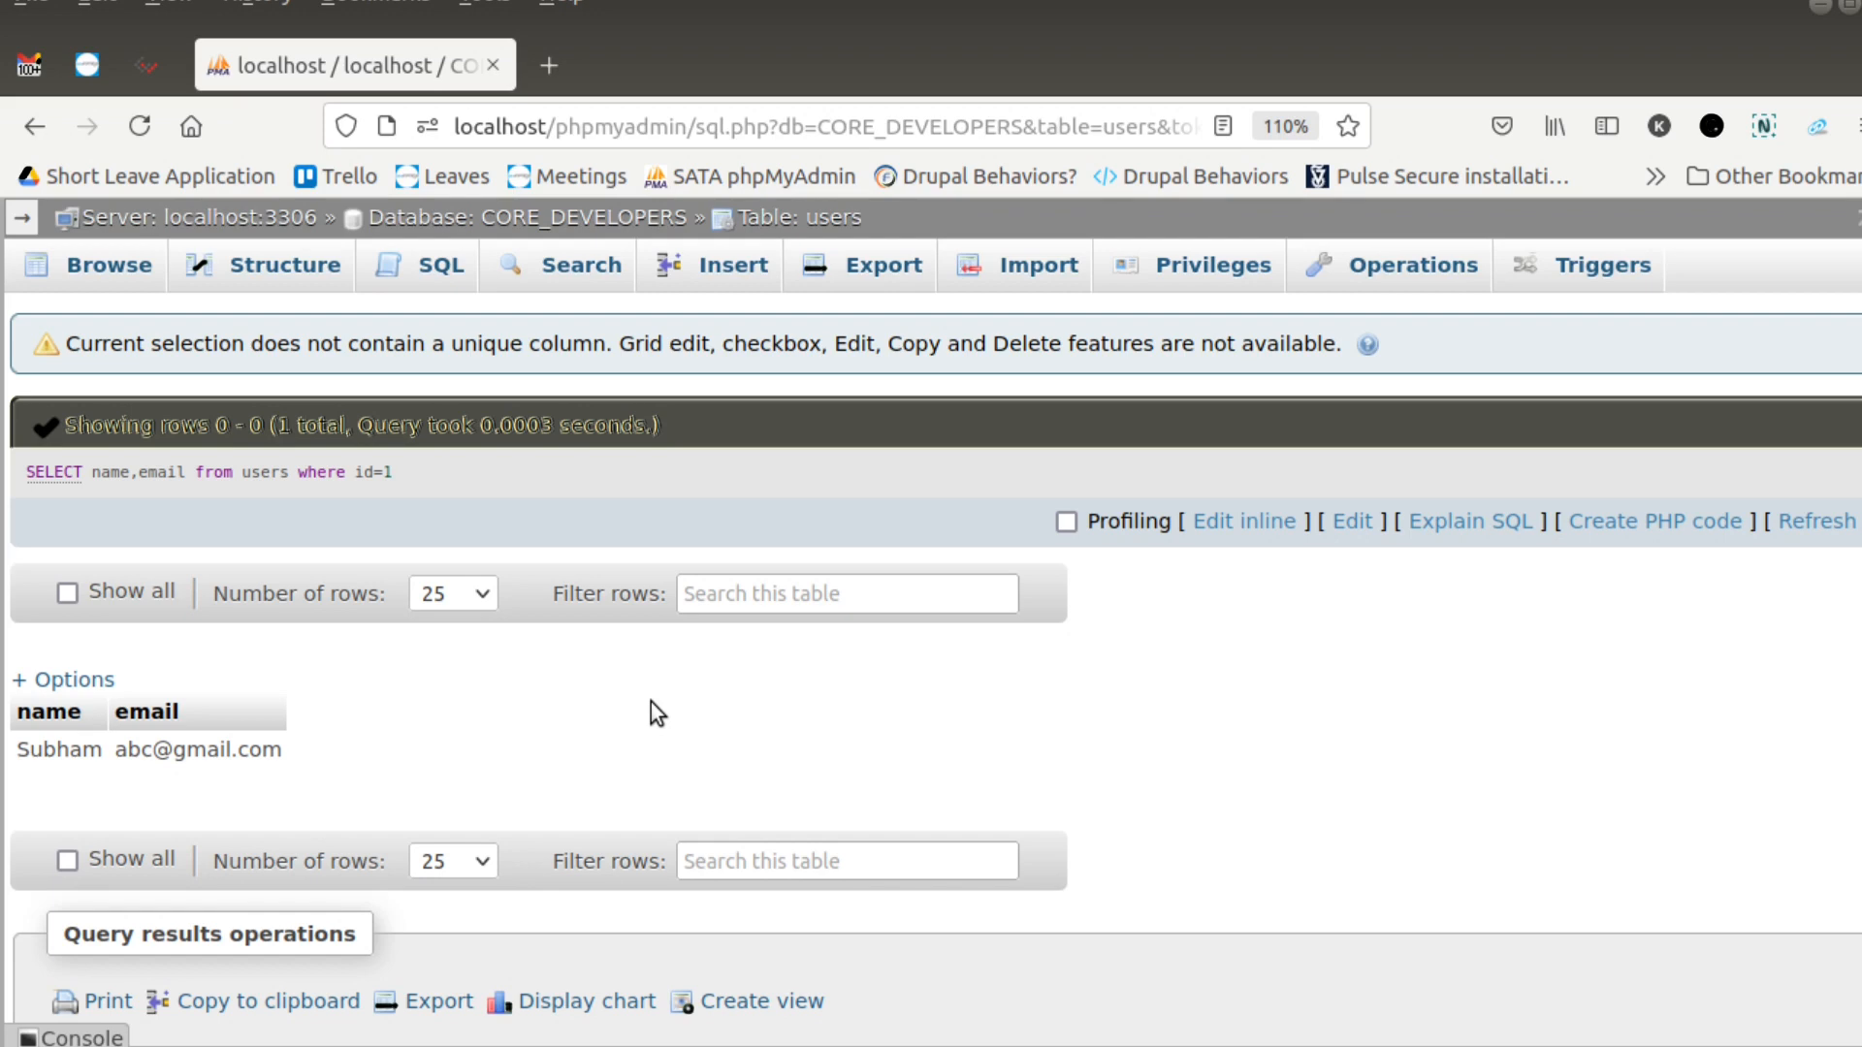
# - Remove the where condition from the query inline, leaving SELECT name,email from users;, and run it
pyautogui.click(1229, 524)
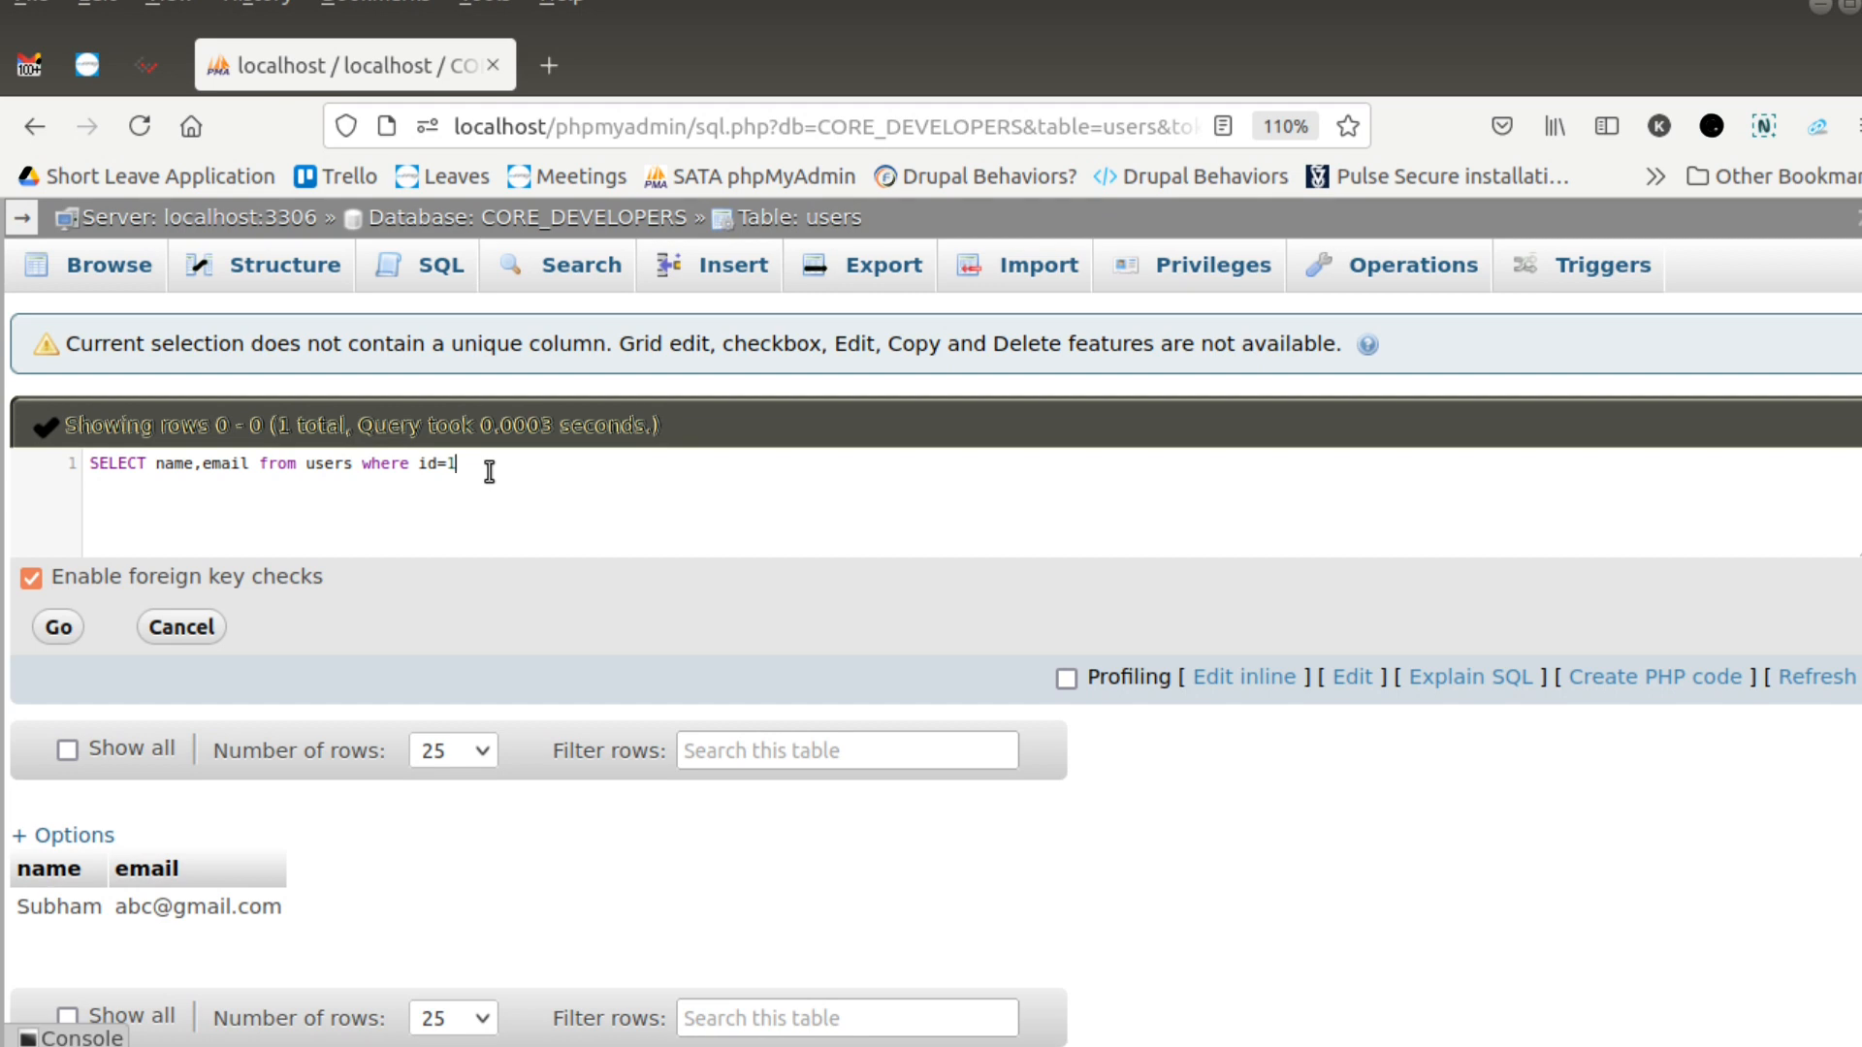
pyautogui.press('BackSpace')
pyautogui.press('BackSpace')
pyautogui.press('BackSpace')
pyautogui.press('BackSpace')
pyautogui.press('BackSpace')
pyautogui.press('BackSpace')
pyautogui.press('BackSpace')
pyautogui.press('BackSpace')
pyautogui.press('BackSpace')
pyautogui.press('BackSpace')
pyautogui.press('BackSpace')
pyautogui.write(';')
pyautogui.hotkey('ctrl', 'a')
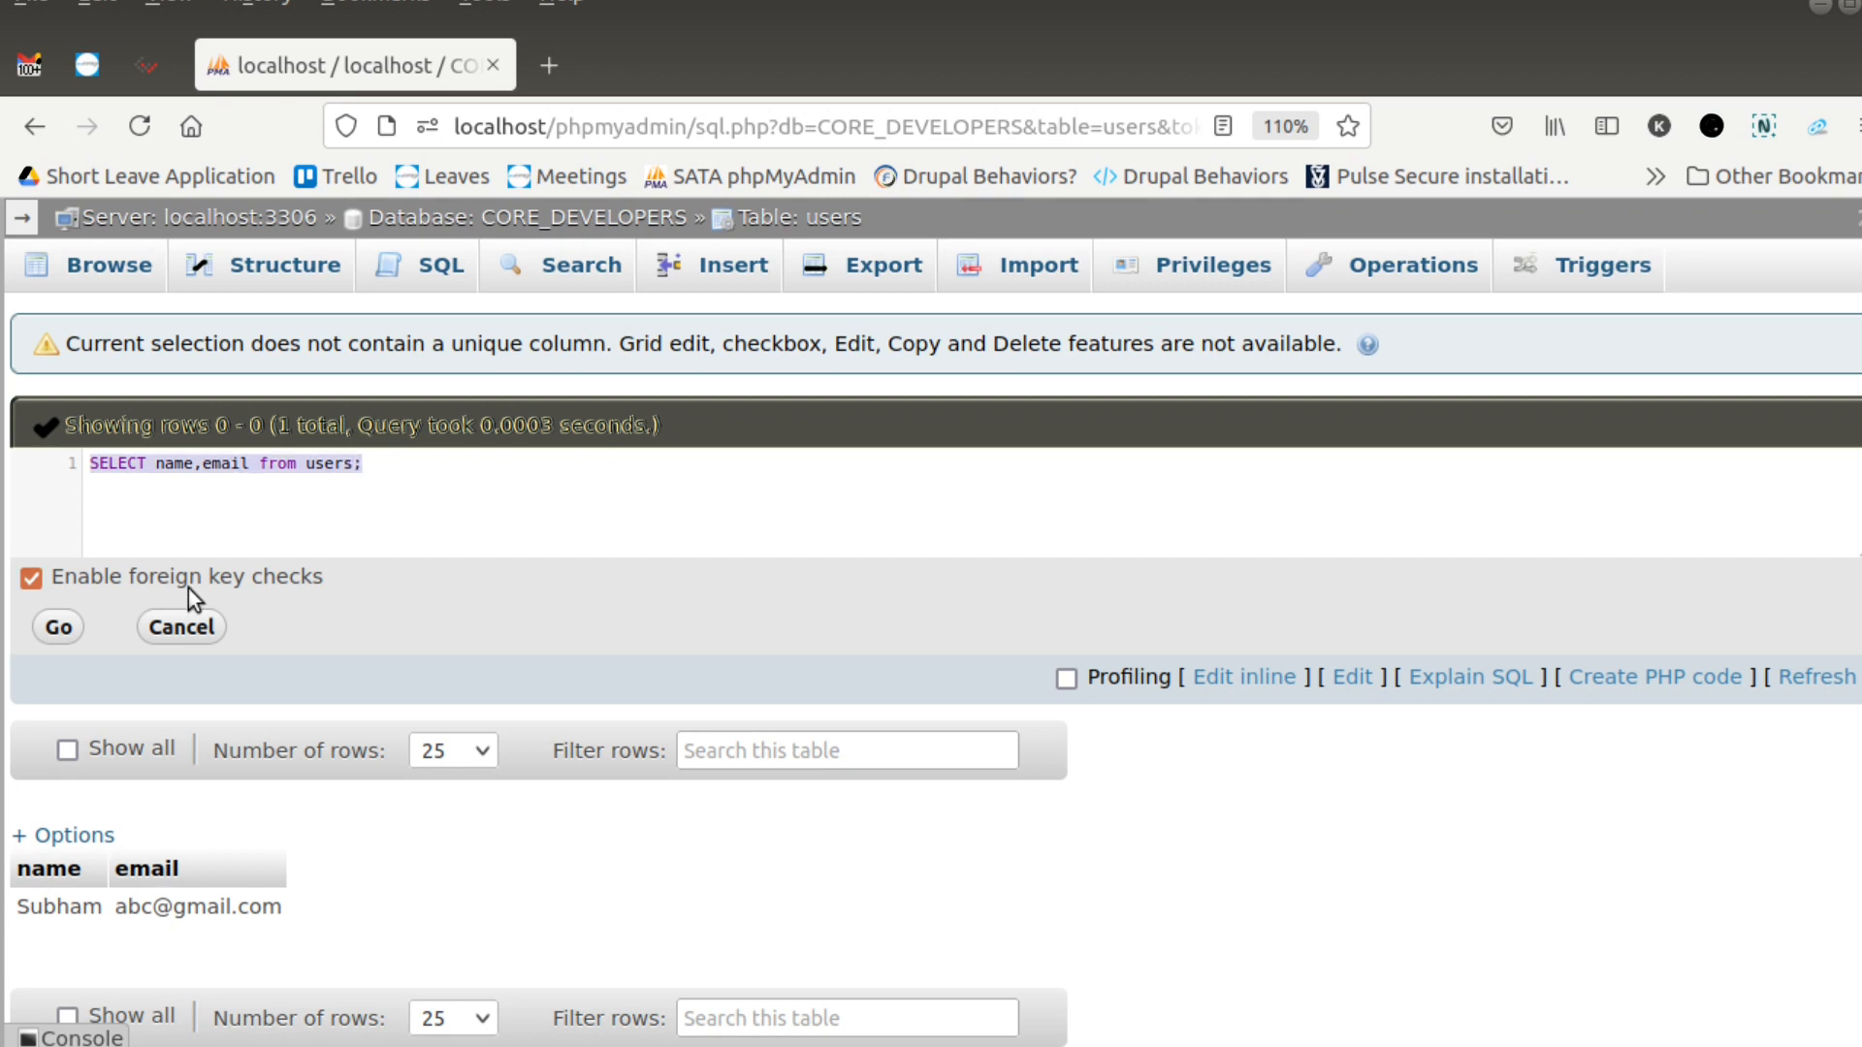
pyautogui.click(64, 627)
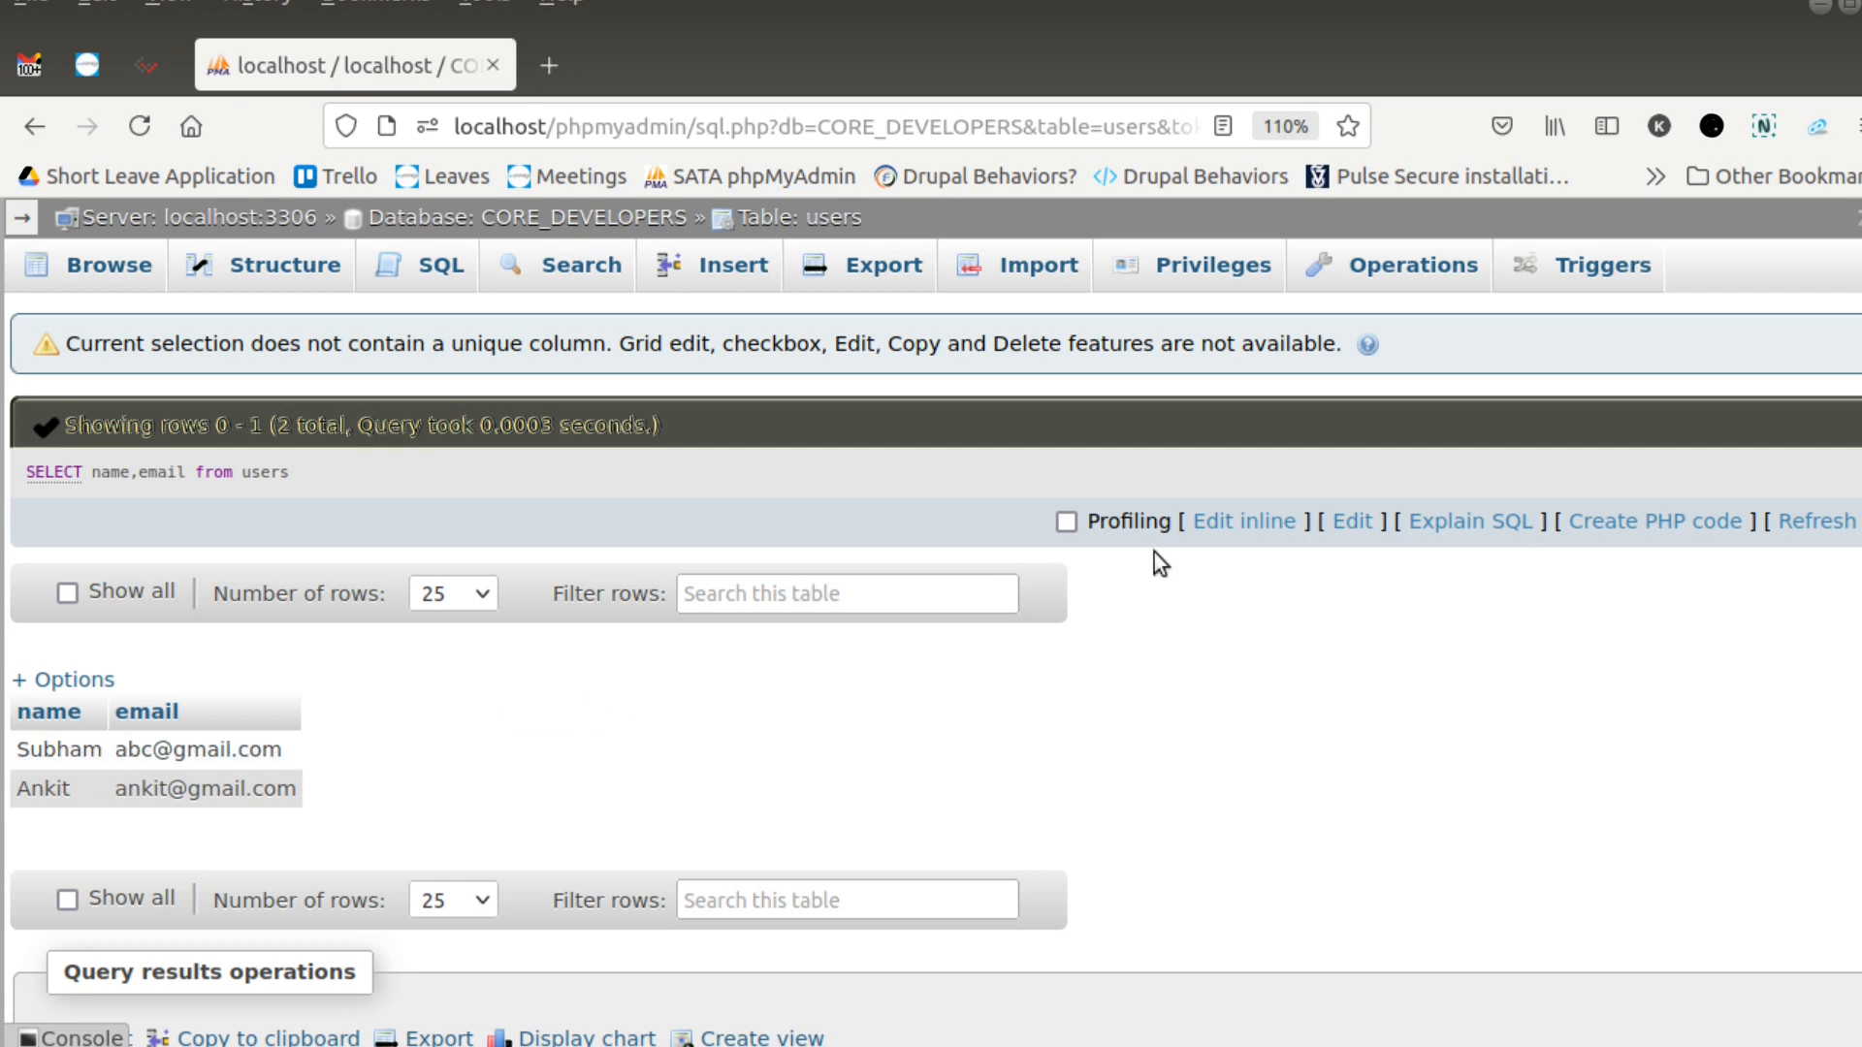
# - Append where 1; to the name and email SELECT query inline and run it
pyautogui.click(1217, 529)
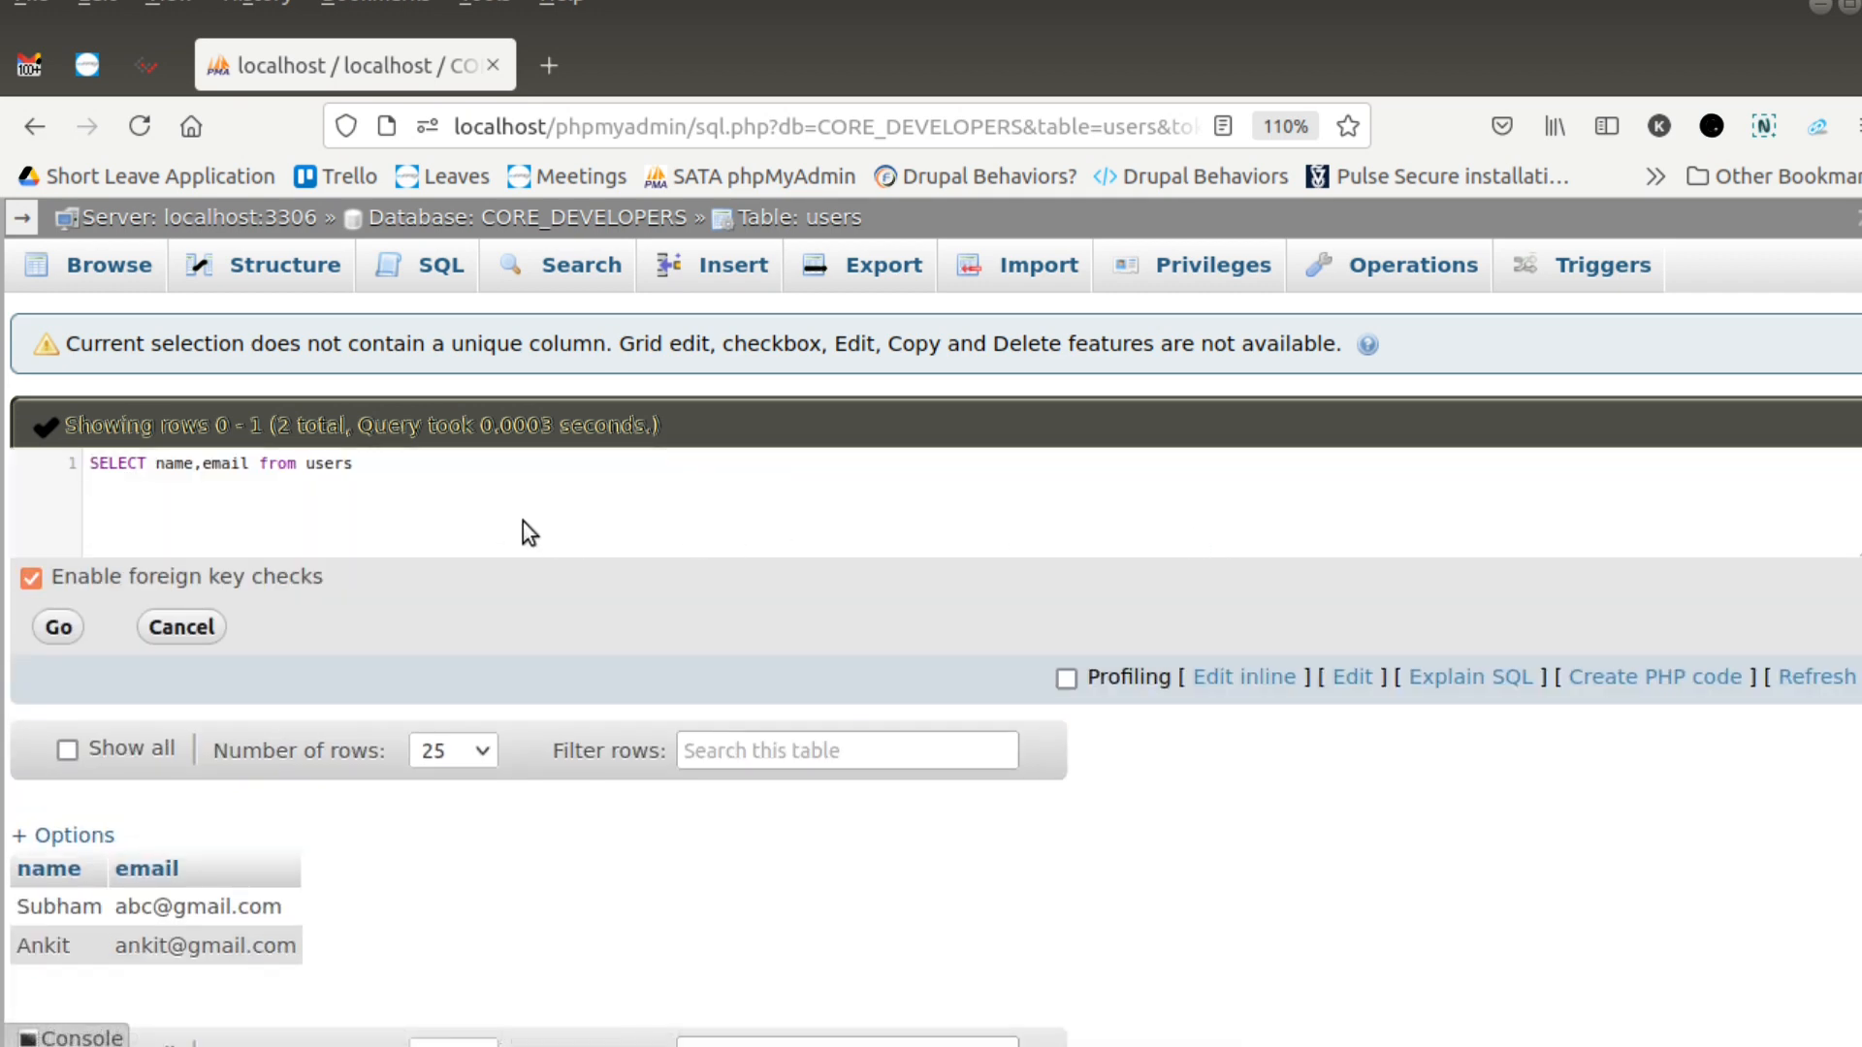
pyautogui.click(441, 461)
pyautogui.write('wh')
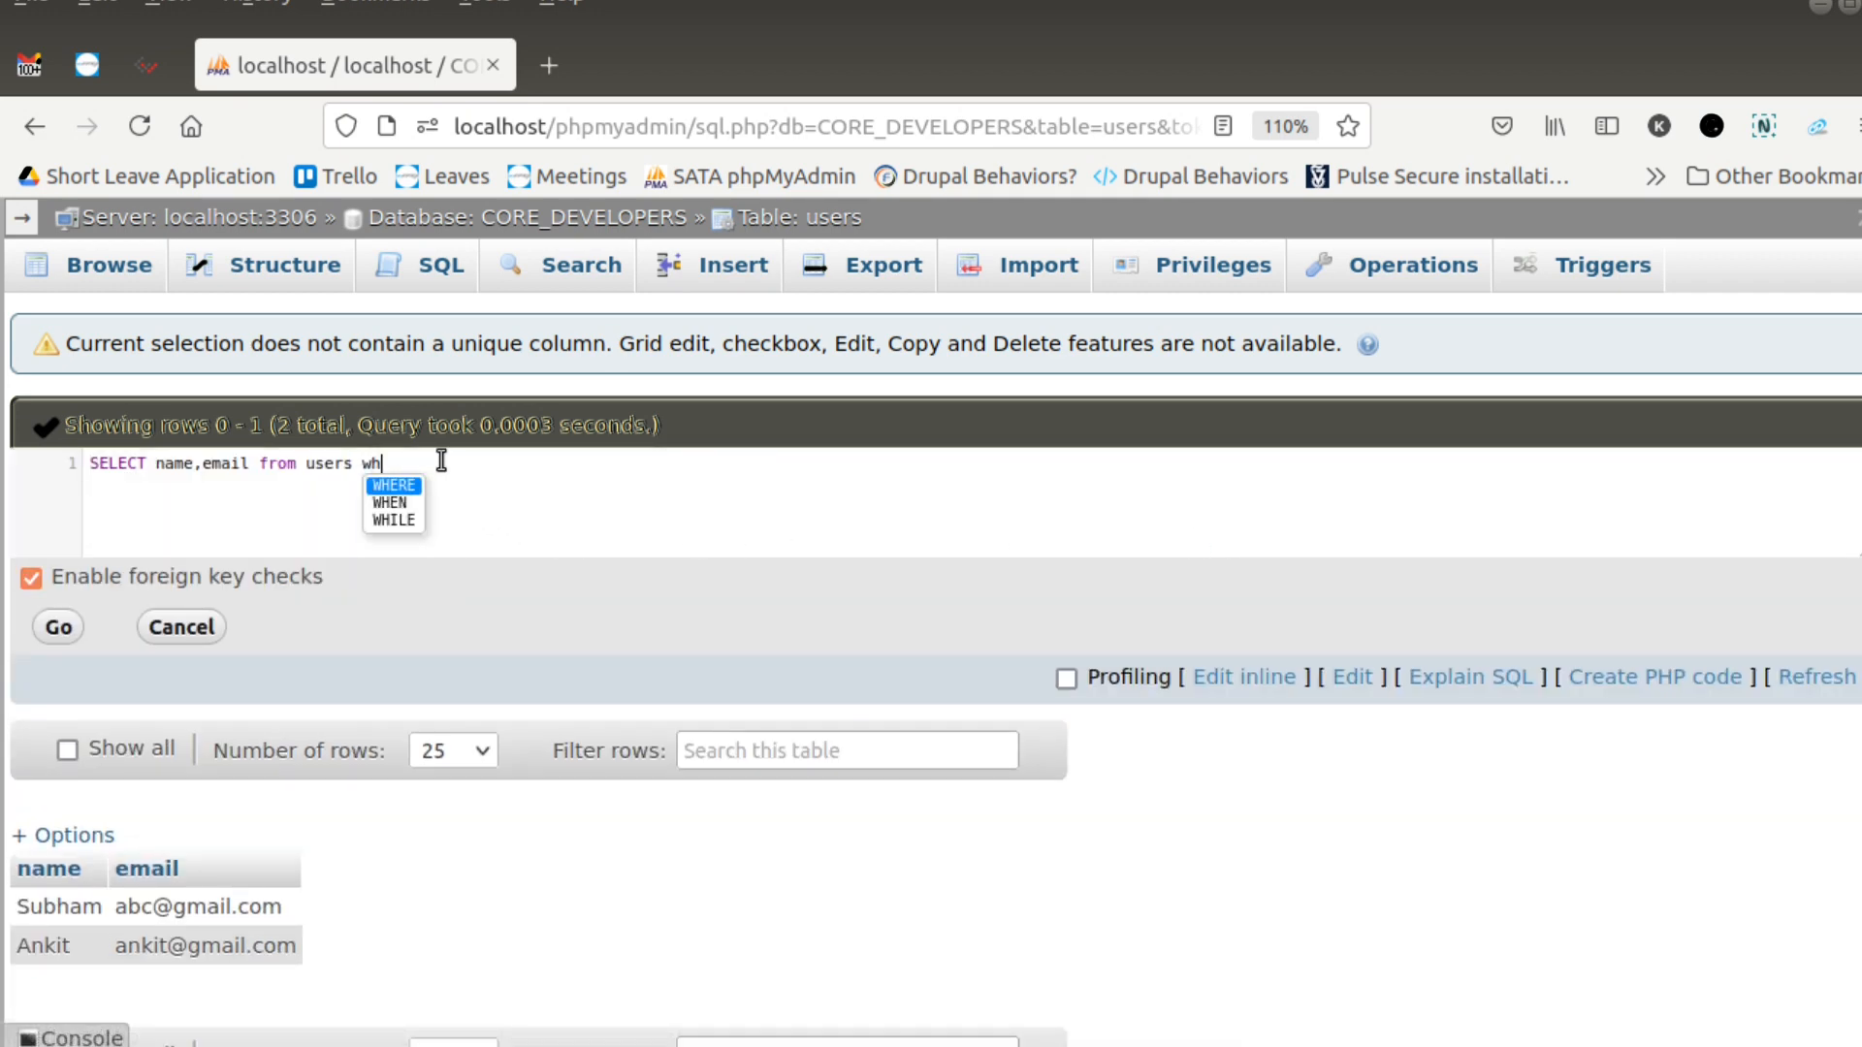
pyautogui.write('ere 1;')
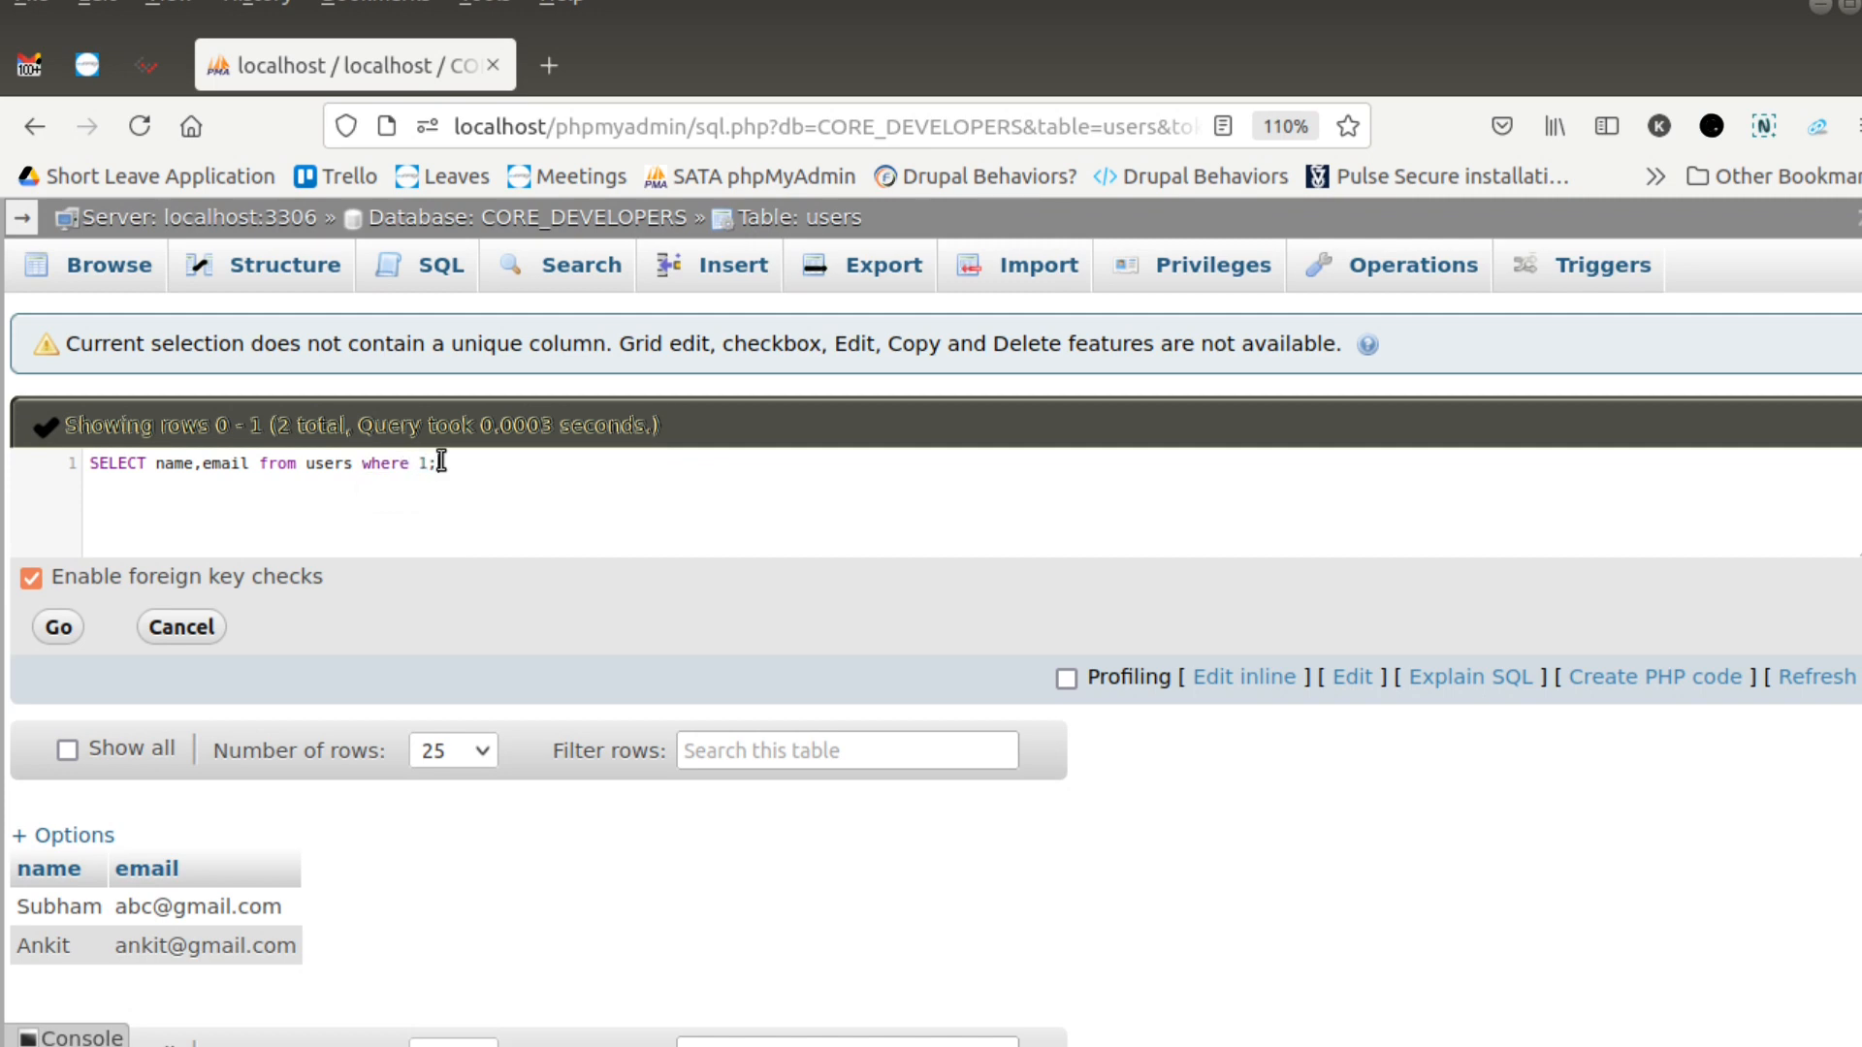
pyautogui.hotkey('ctrl', 'a')
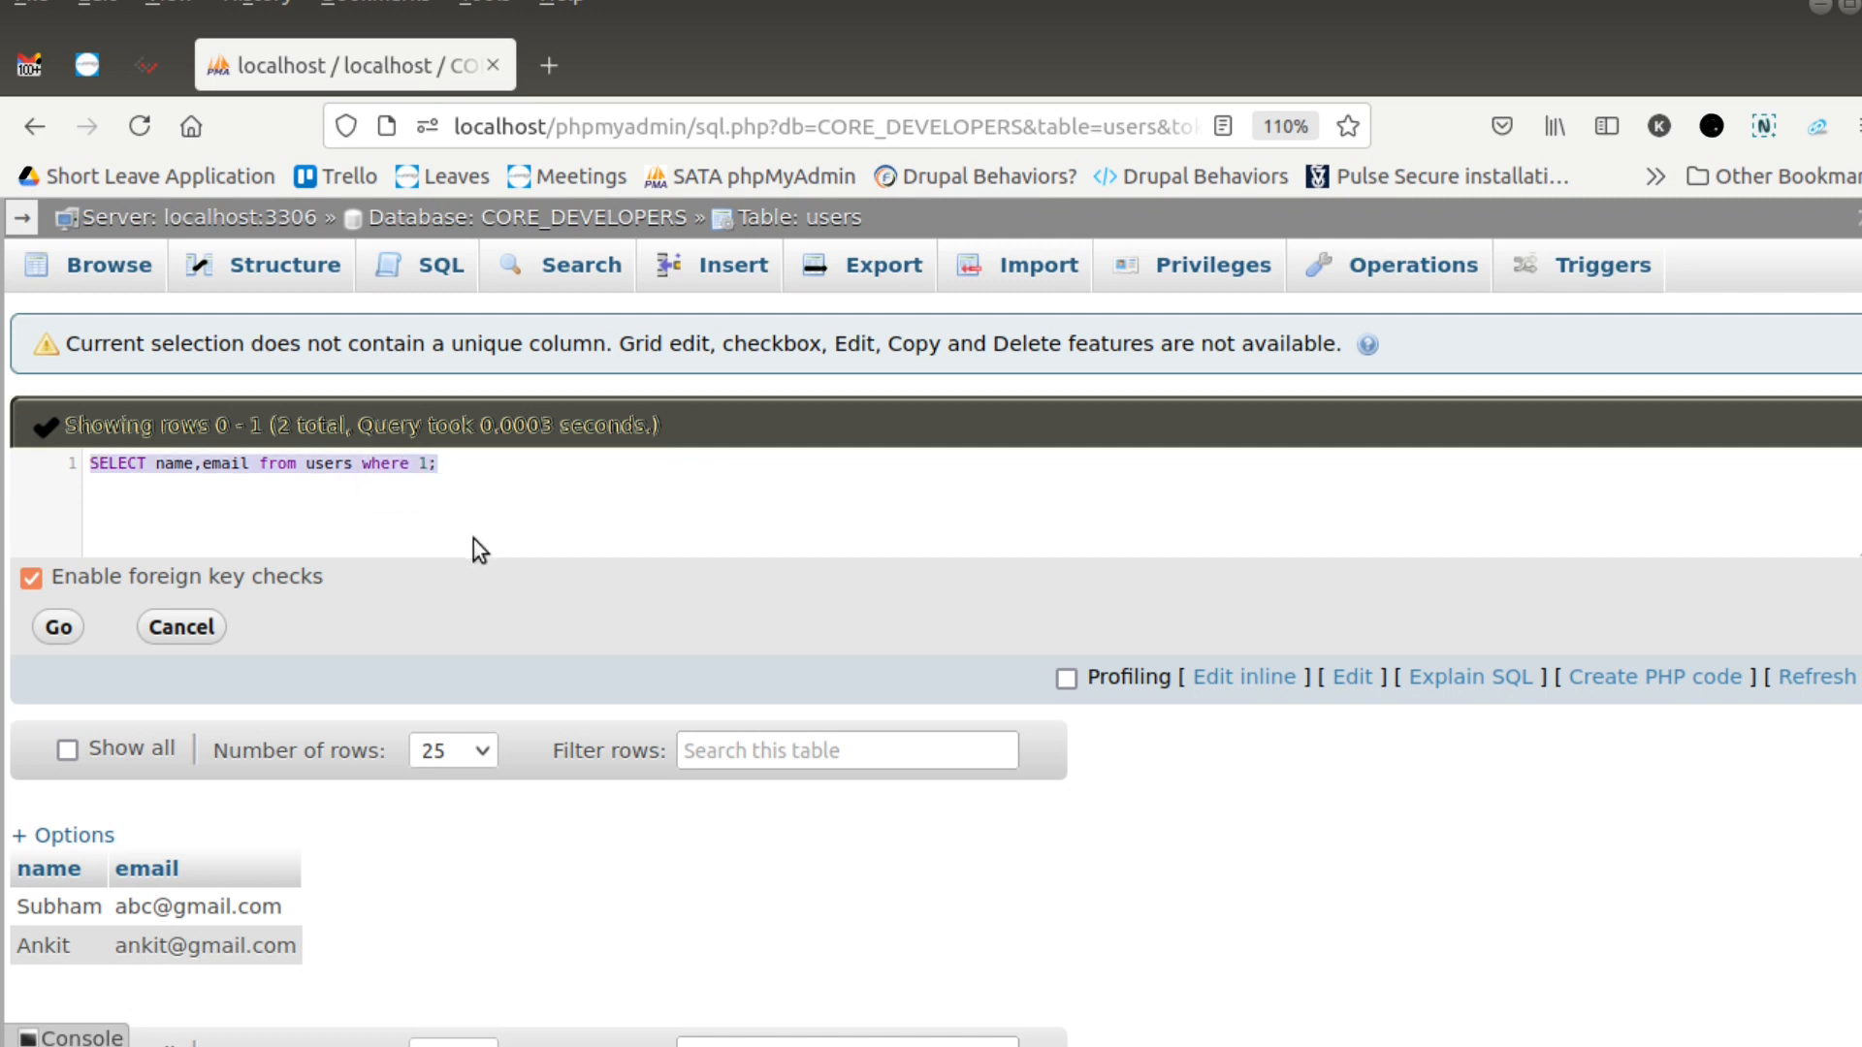
pyautogui.click(60, 627)
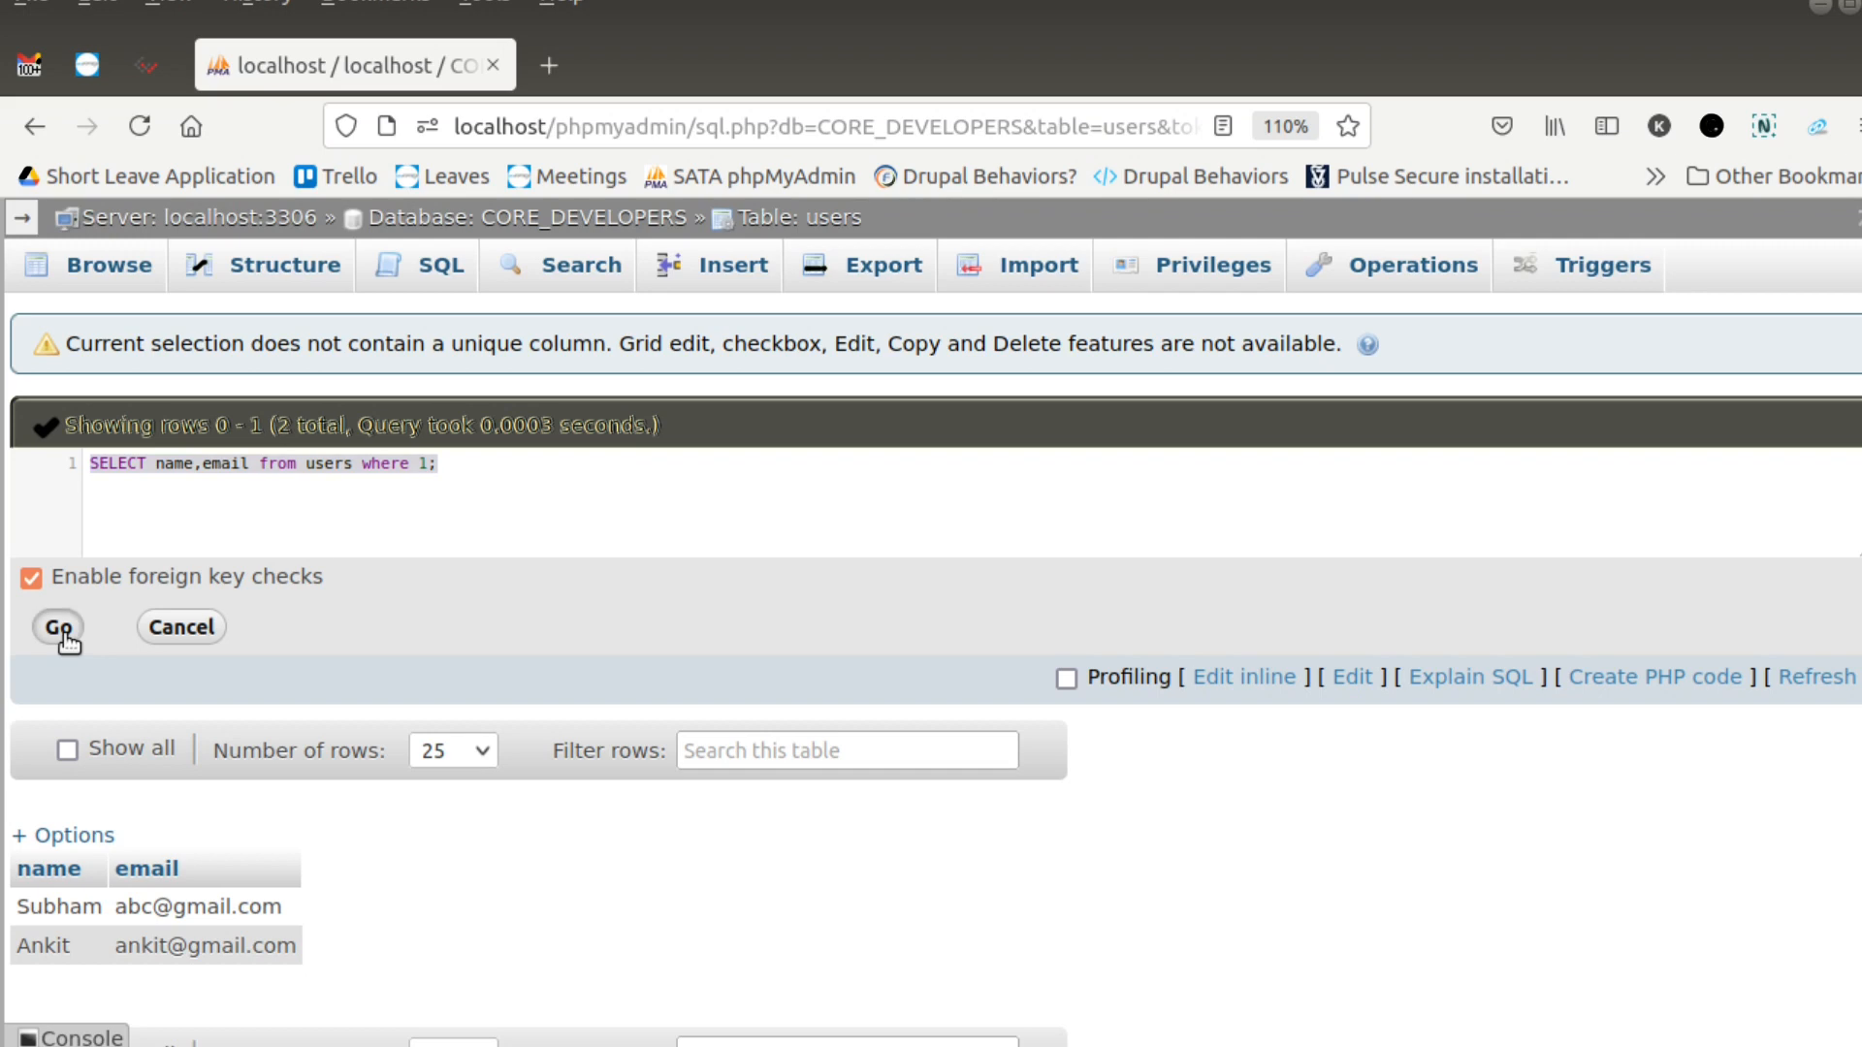